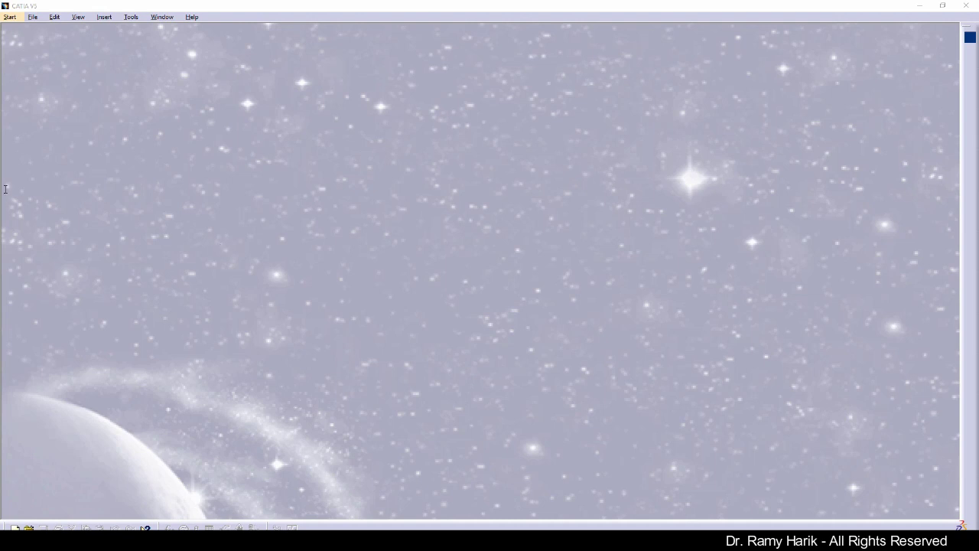
- Create a new part in the Part Design workbench and name it PrtRHBilletV01
{"action": "left_click", "coordinate": [357, 221]}
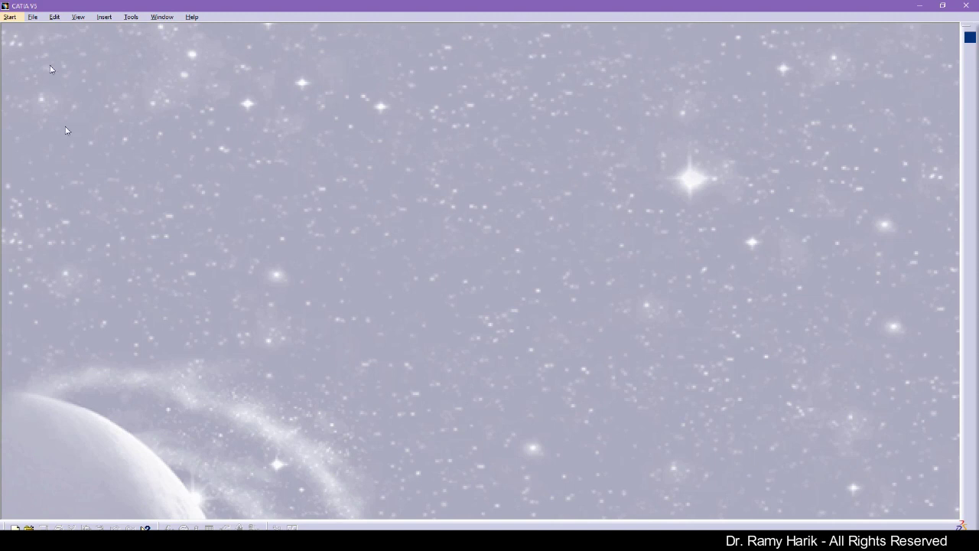
{"action": "left_click", "coordinate": [10, 21]}
{"action": "mouse_move", "coordinate": [39, 42]}
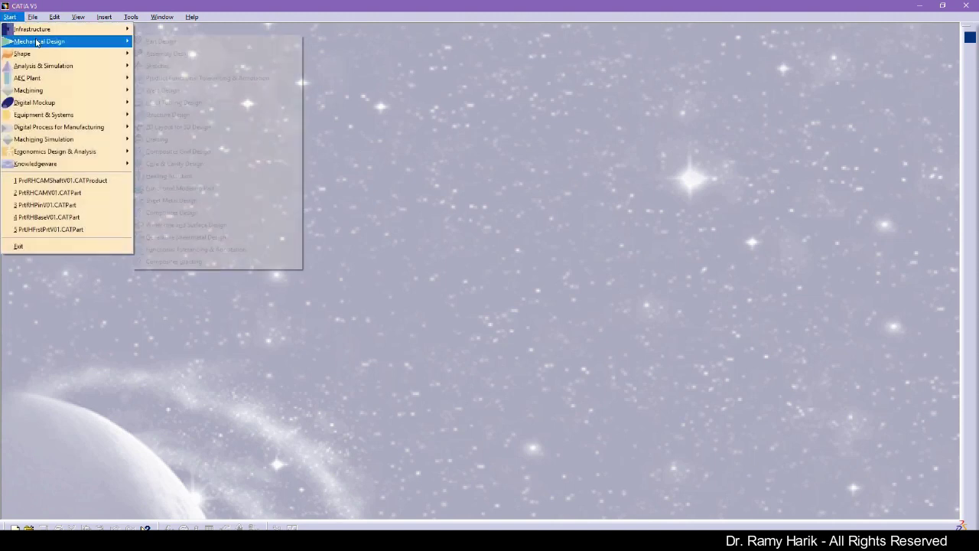
{"action": "left_click", "coordinate": [157, 42]}
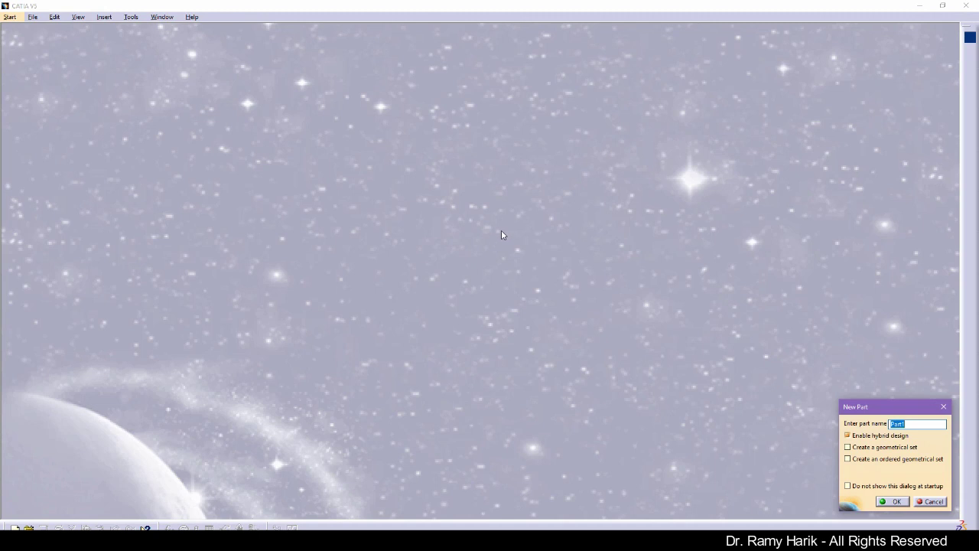
{"action": "type", "text": "P"}
{"action": "type", "text": "nRH"}
{"action": "type", "text": "Billet"}
{"action": "type", "text": "V0"}
{"action": "key", "text": "Return"}
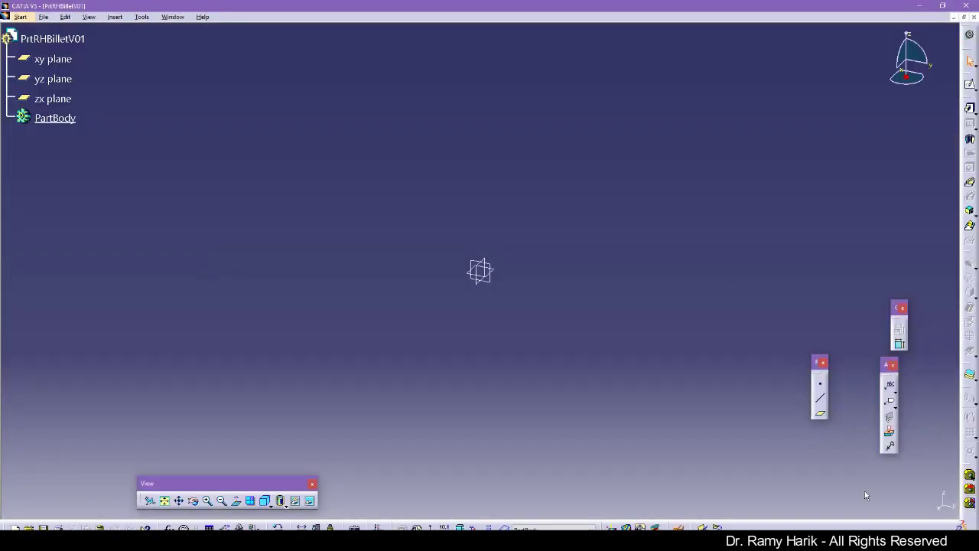
- Restore the contents and positions of all toolbars to their defaults
{"action": "right_click", "coordinate": [908, 467]}
{"action": "left_click", "coordinate": [822, 509]}
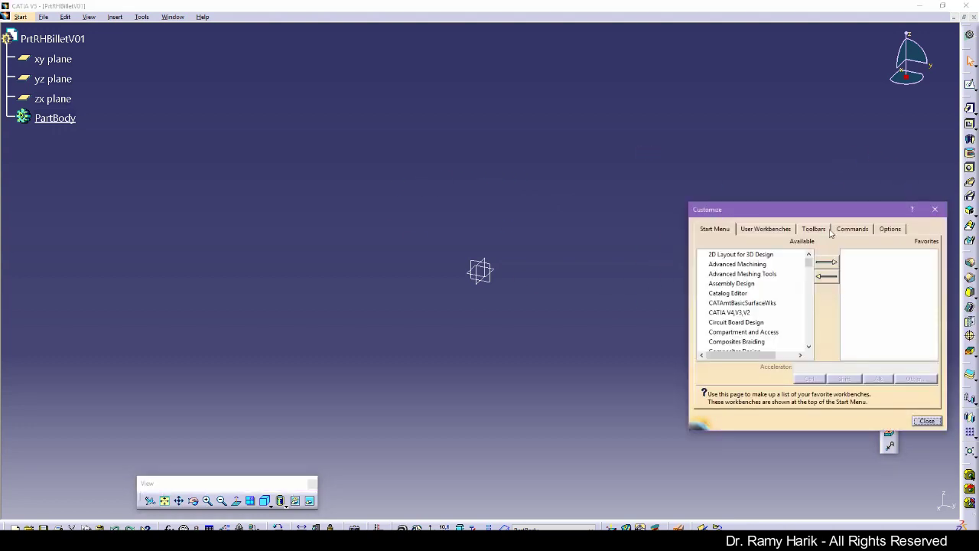
{"action": "left_click", "coordinate": [814, 229]}
{"action": "left_click", "coordinate": [903, 294]}
{"action": "left_click", "coordinate": [478, 303]}
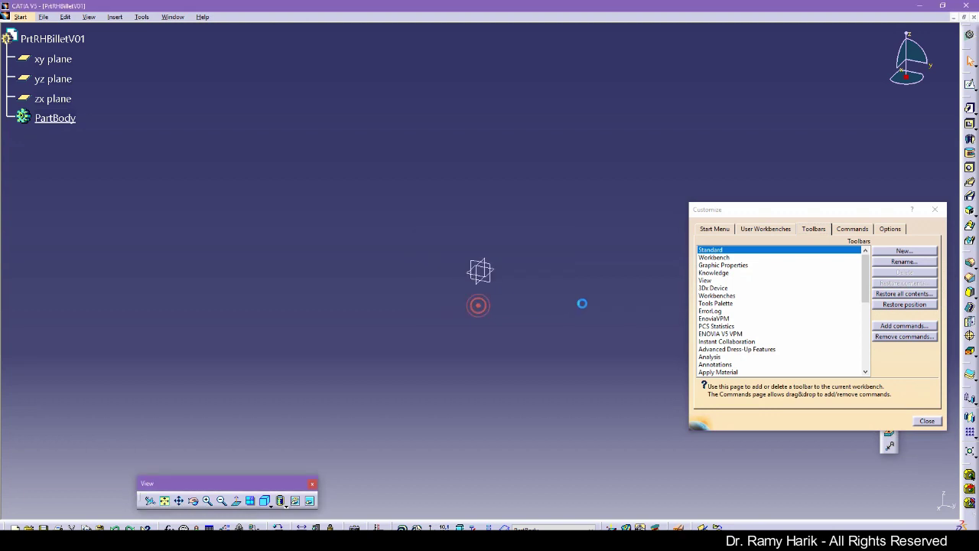
{"action": "left_click", "coordinate": [904, 304]}
{"action": "left_click", "coordinate": [476, 303]}
{"action": "left_click", "coordinate": [927, 421]}
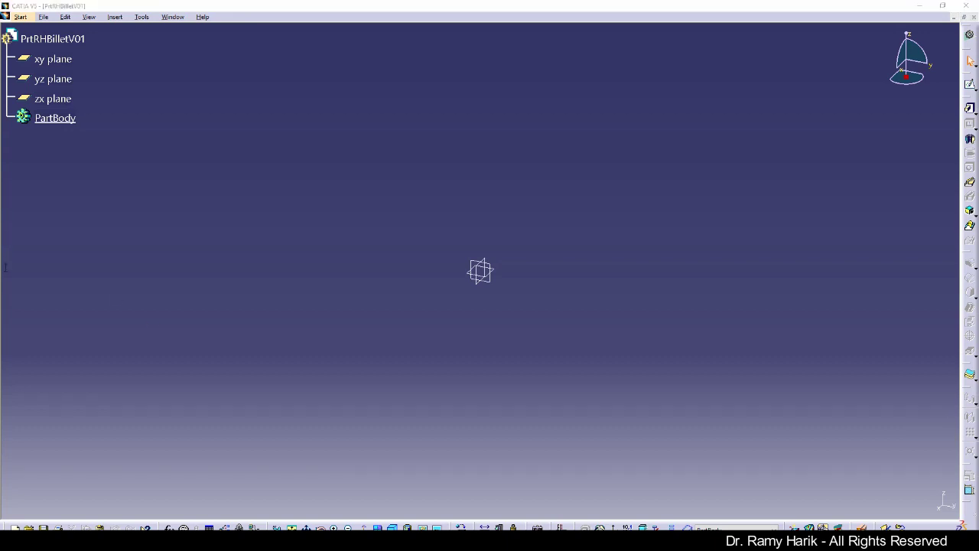
- Hide the xy and yz planes, leaving only the zx plane shown
{"action": "left_click", "coordinate": [59, 61]}
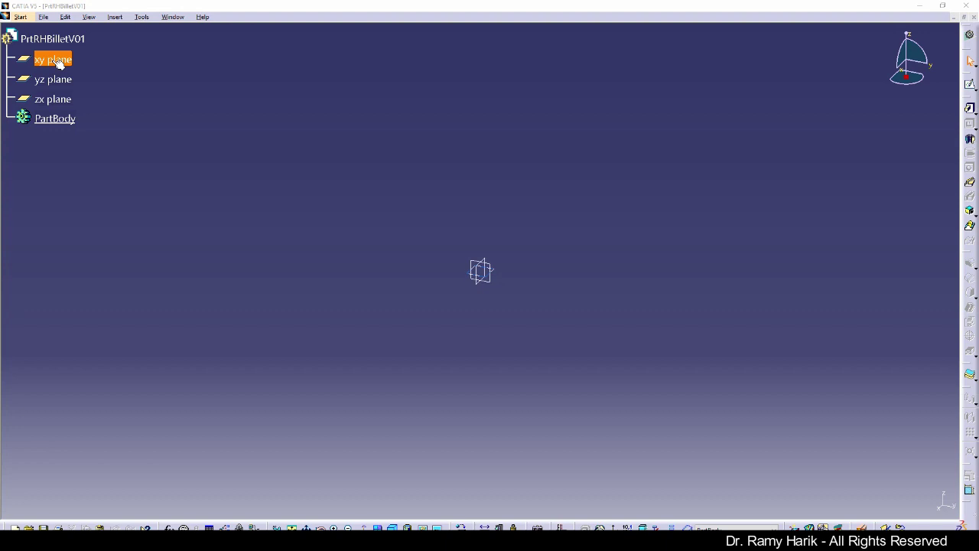
{"action": "left_click", "coordinate": [53, 80], "text": "ctrl"}
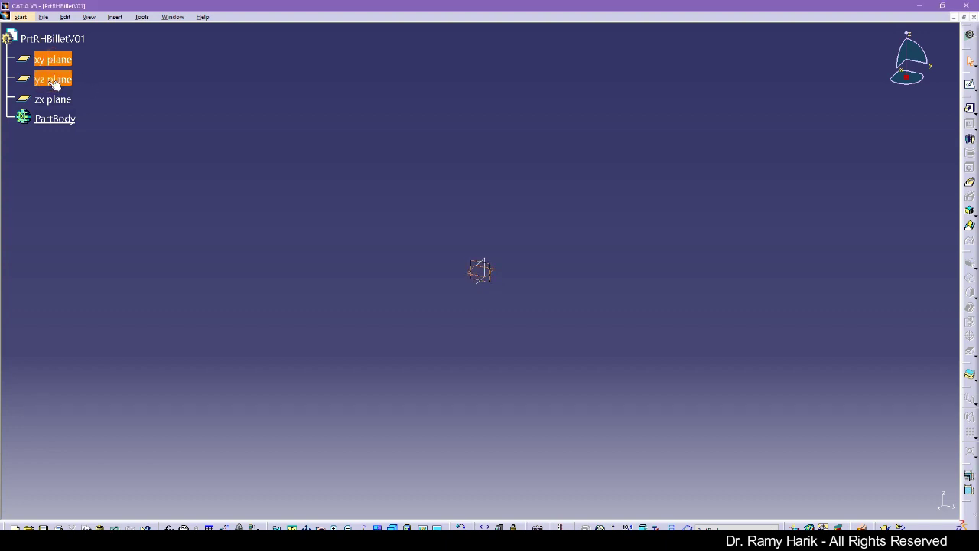
{"action": "right_click", "coordinate": [52, 81]}
{"action": "left_click", "coordinate": [94, 113]}
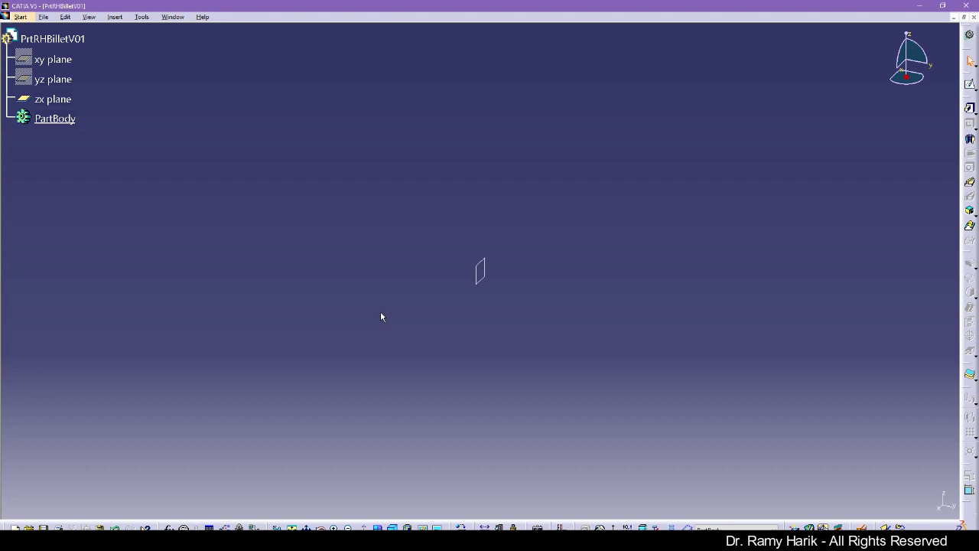
- Insert a geometrical set named References under the part
{"action": "left_click", "coordinate": [114, 17]}
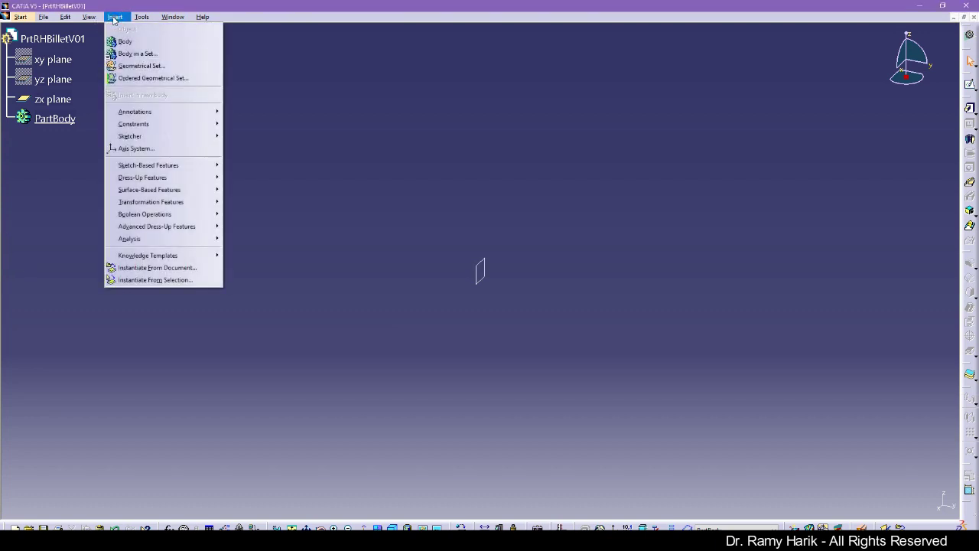
{"action": "left_click", "coordinate": [143, 65]}
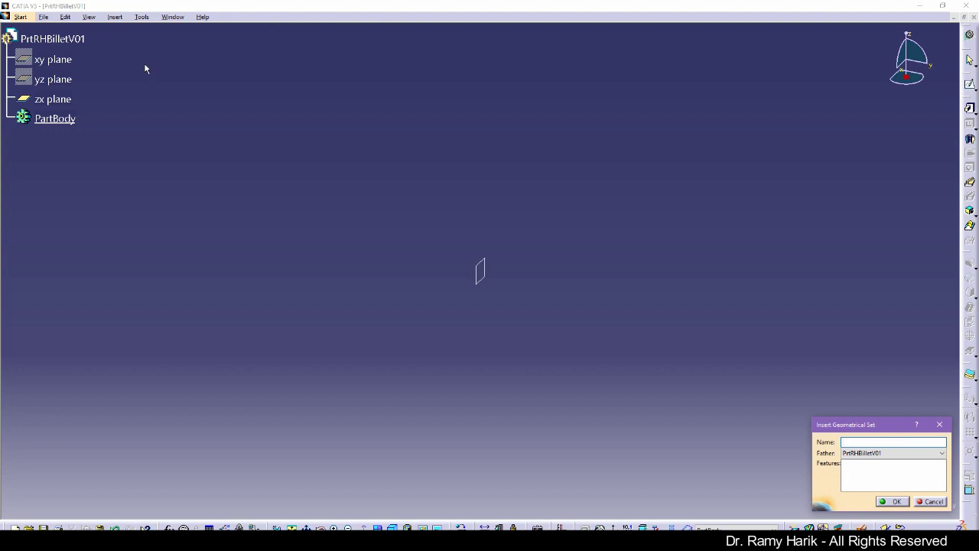
{"action": "type", "text": "References"}
{"action": "key", "text": "Return"}
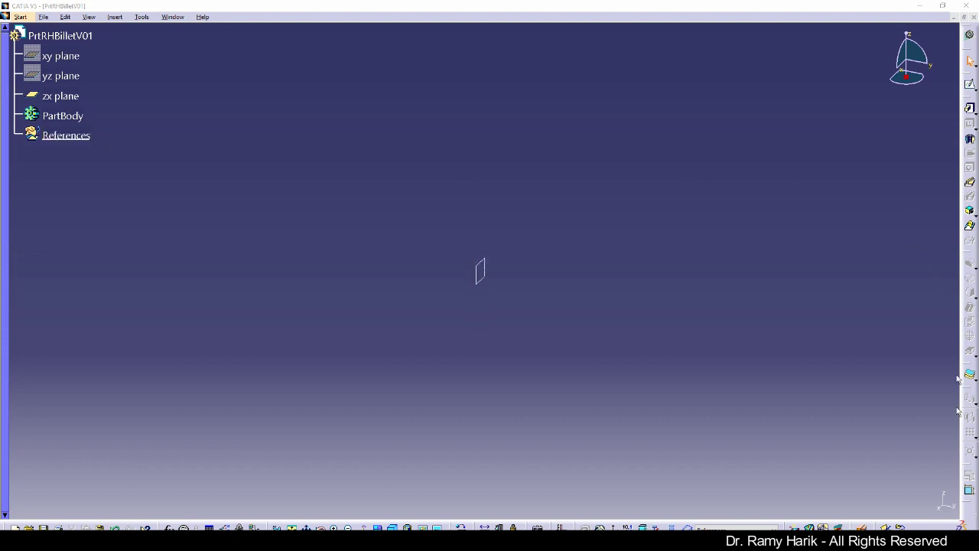
- Float three toolbars over the model area, including the point/line/plane and constraint tools, and close the undocked annotations toolbar
{"action": "left_click", "coordinate": [966, 494]}
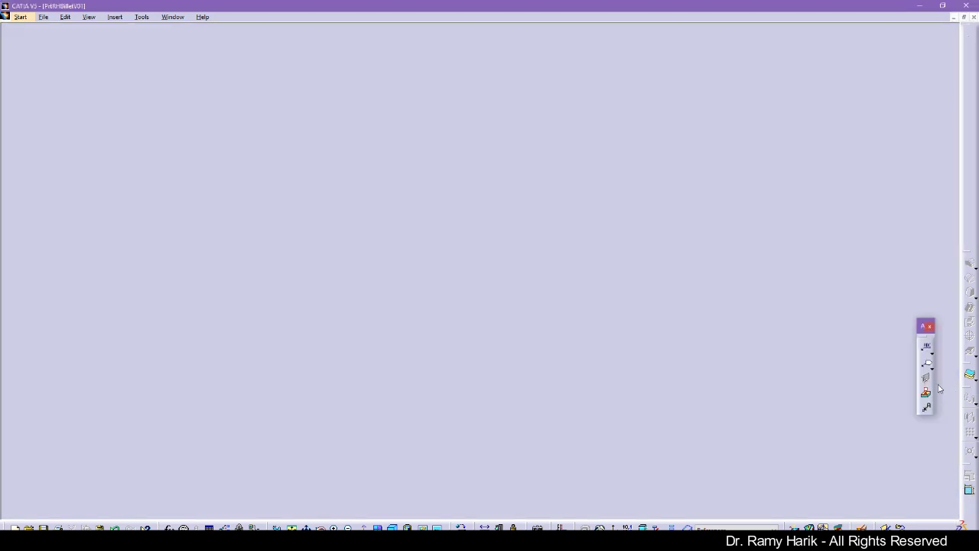
{"action": "left_click_drag", "start_coordinate": [966, 494], "coordinate": [913, 246]}
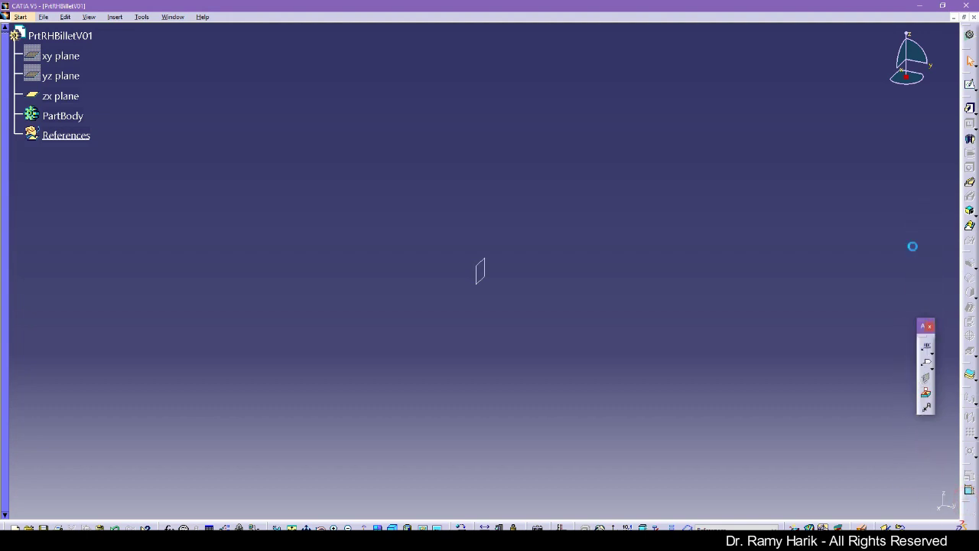
{"action": "left_click", "coordinate": [931, 326]}
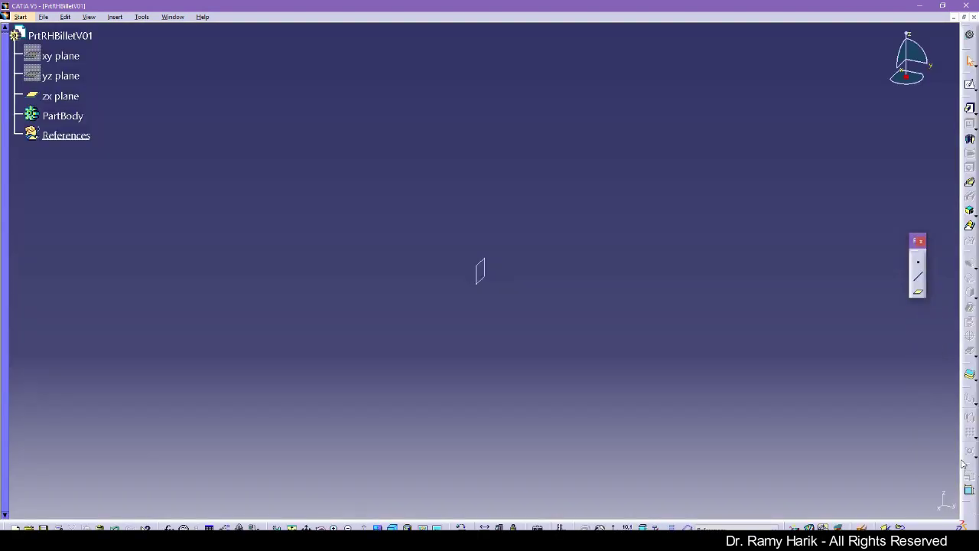
{"action": "left_click_drag", "start_coordinate": [968, 490], "coordinate": [922, 336]}
{"action": "left_click_drag", "start_coordinate": [970, 490], "coordinate": [913, 429]}
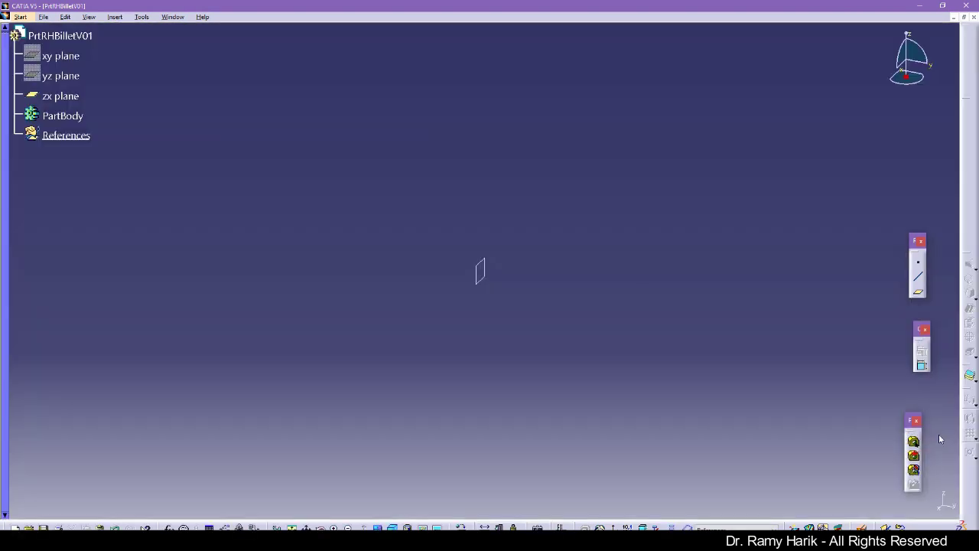
- Create a coordinate point at X 0, Y 0, Z 0 mm in the References set and rename it ProgrammingOrigin
{"action": "left_click", "coordinate": [918, 265]}
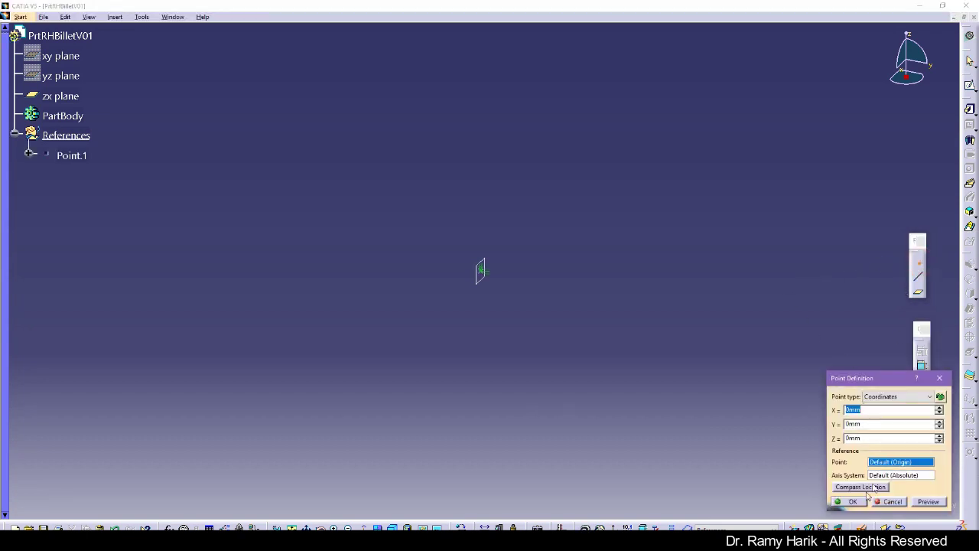
{"action": "left_click", "coordinate": [852, 502]}
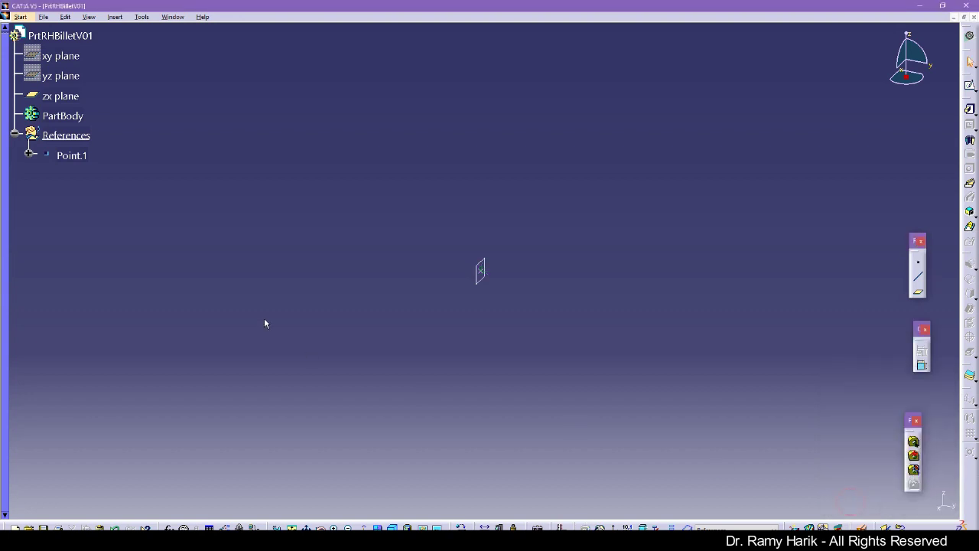
{"action": "left_click", "coordinate": [81, 157]}
{"action": "key", "text": "alt+Return"}
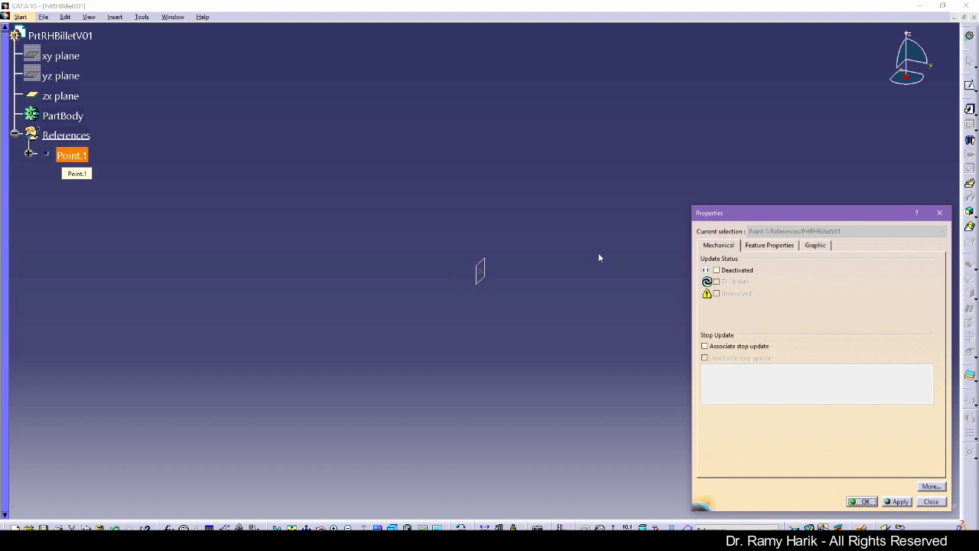
{"action": "left_click", "coordinate": [770, 245]}
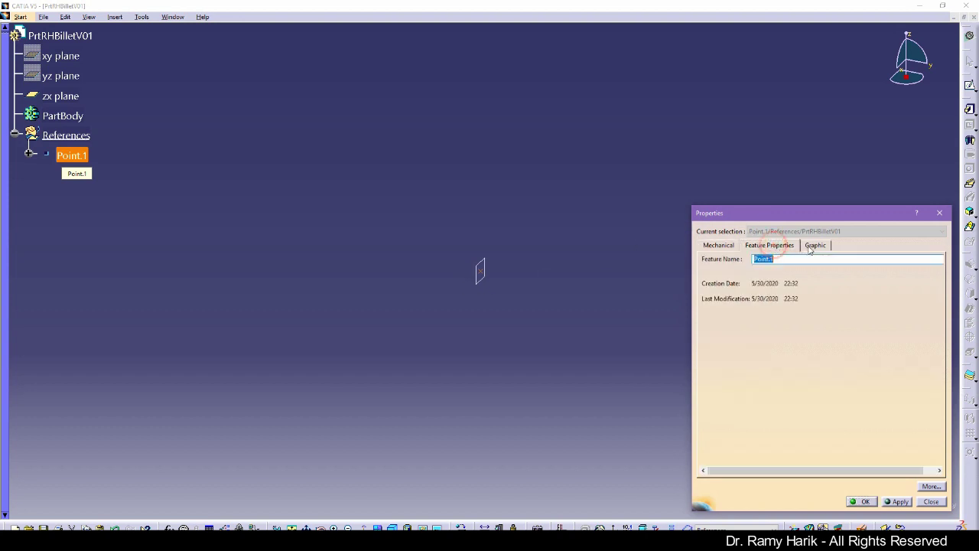
{"action": "type", "text": "ProgrammingO"}
{"action": "key", "text": "BackSpace"}
{"action": "type", "text": "Origin"}
{"action": "key", "text": "Return"}
{"action": "left_click", "coordinate": [318, 289]}
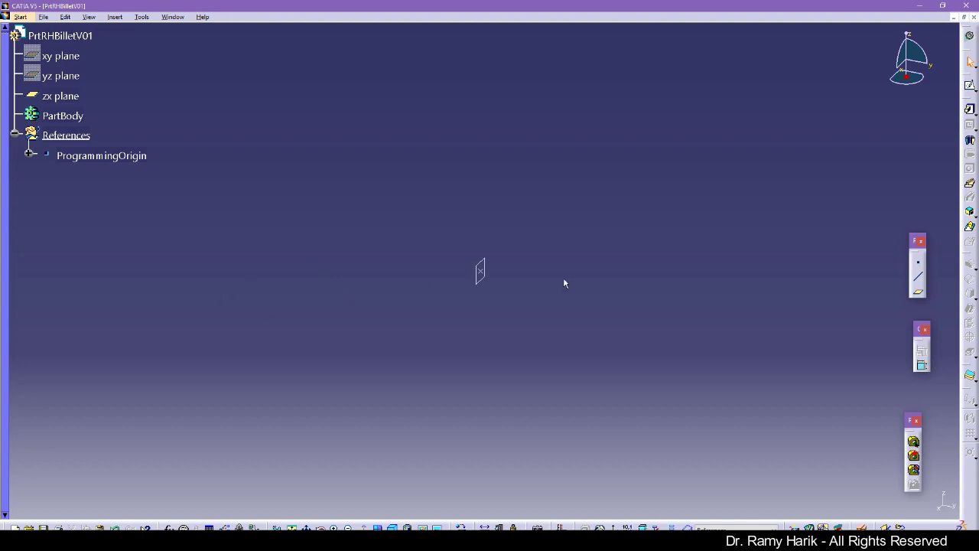
- Create a Point-Direction line from ProgrammingOrigin along the Z component, with start at -110 mm and end at 33 mm
{"action": "left_click", "coordinate": [920, 281]}
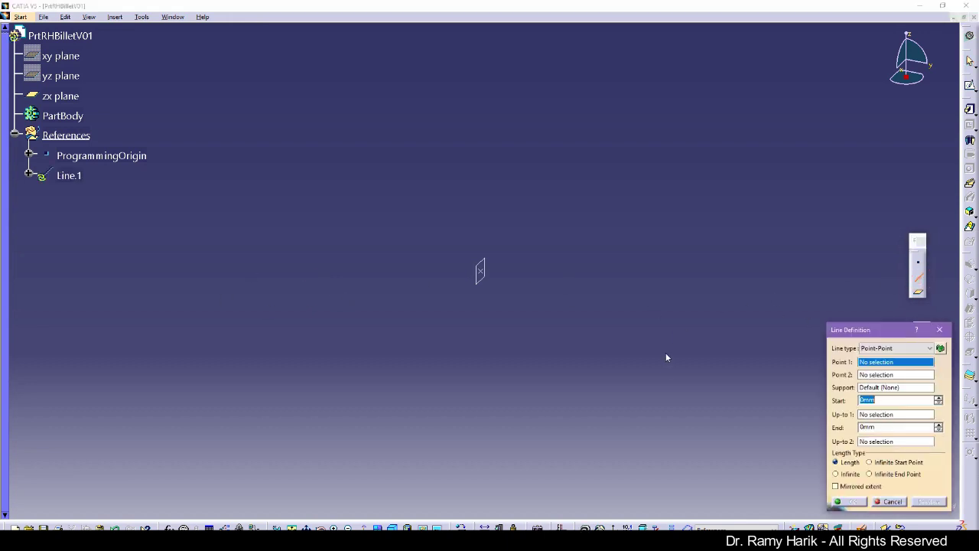
{"action": "left_click", "coordinate": [892, 349]}
{"action": "left_click", "coordinate": [881, 365]}
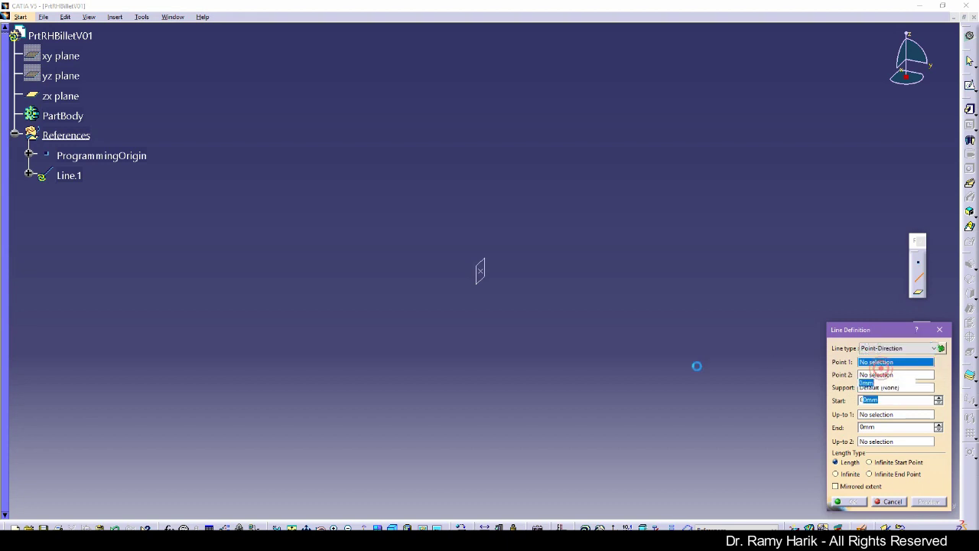
{"action": "left_click", "coordinate": [107, 156]}
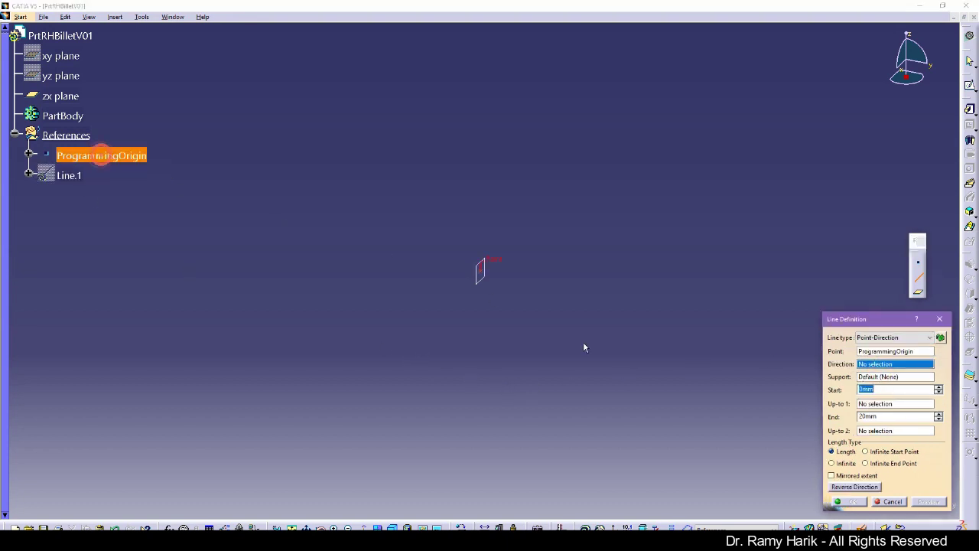
{"action": "right_click", "coordinate": [873, 364]}
{"action": "left_click", "coordinate": [906, 409]}
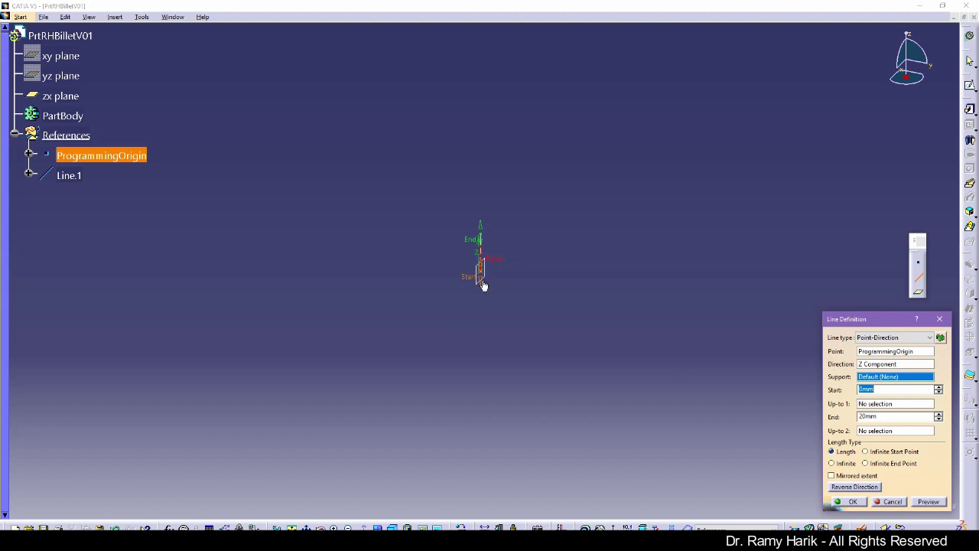
{"action": "left_click_drag", "start_coordinate": [482, 286], "coordinate": [480, 492]}
{"action": "left_click_drag", "start_coordinate": [480, 233], "coordinate": [483, 206]}
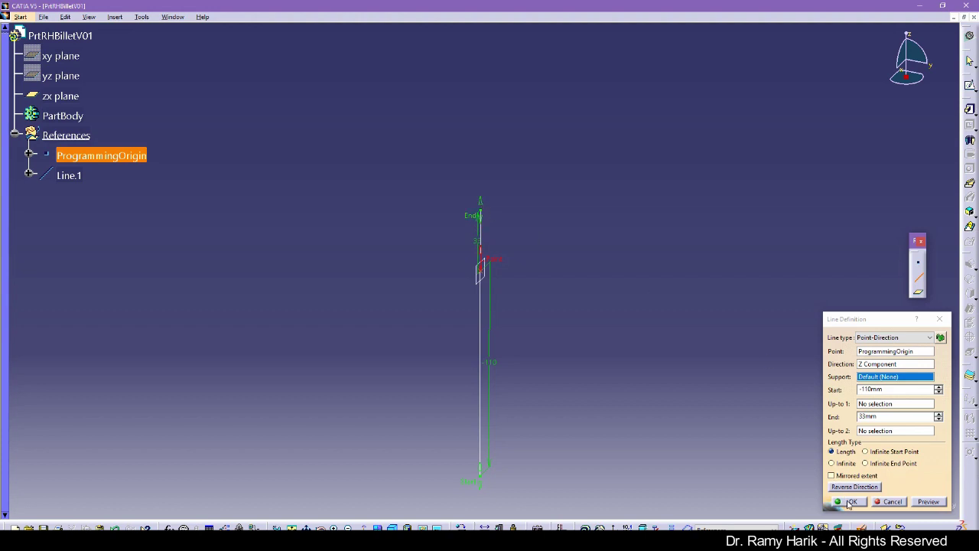
{"action": "left_click", "coordinate": [849, 501]}
{"action": "left_click", "coordinate": [341, 299]}
{"action": "left_click", "coordinate": [71, 175]}
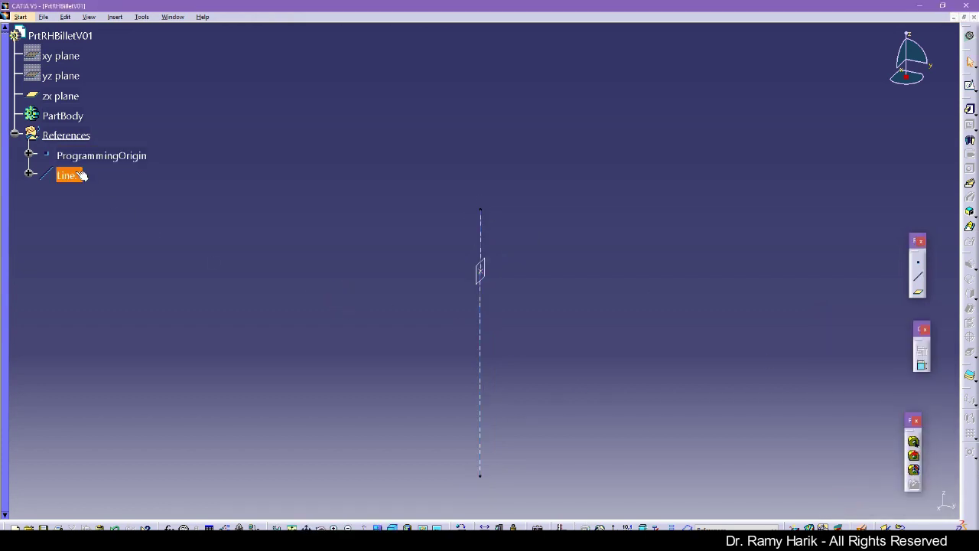
{"action": "key", "text": "alt+Return"}
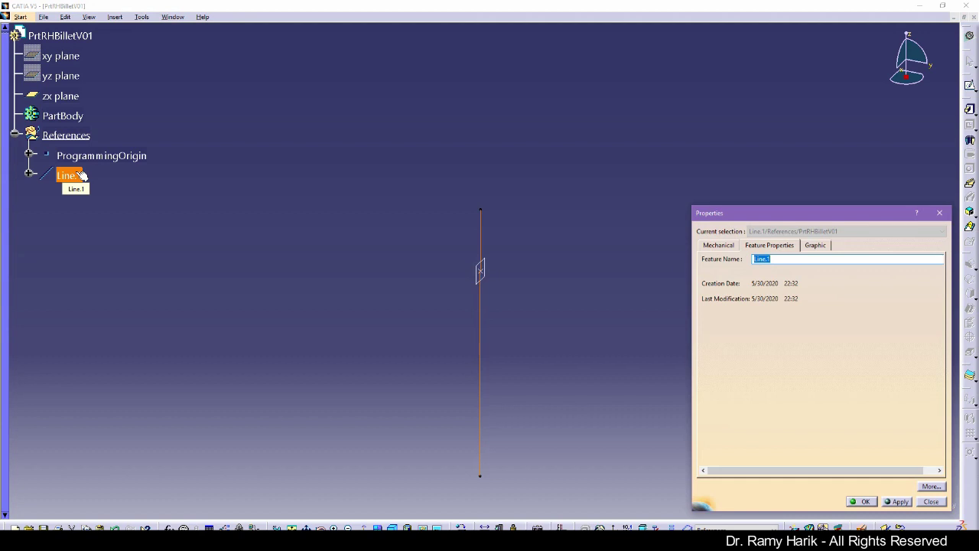
{"action": "left_click", "coordinate": [939, 213]}
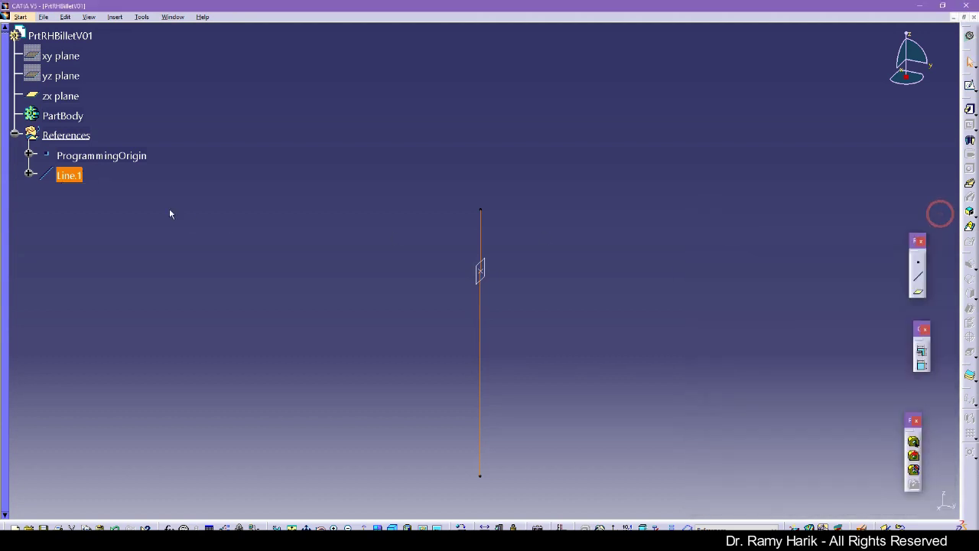
- Rename the vertical line in the References set to Z Axis through its properties
{"action": "right_click", "coordinate": [76, 179]}
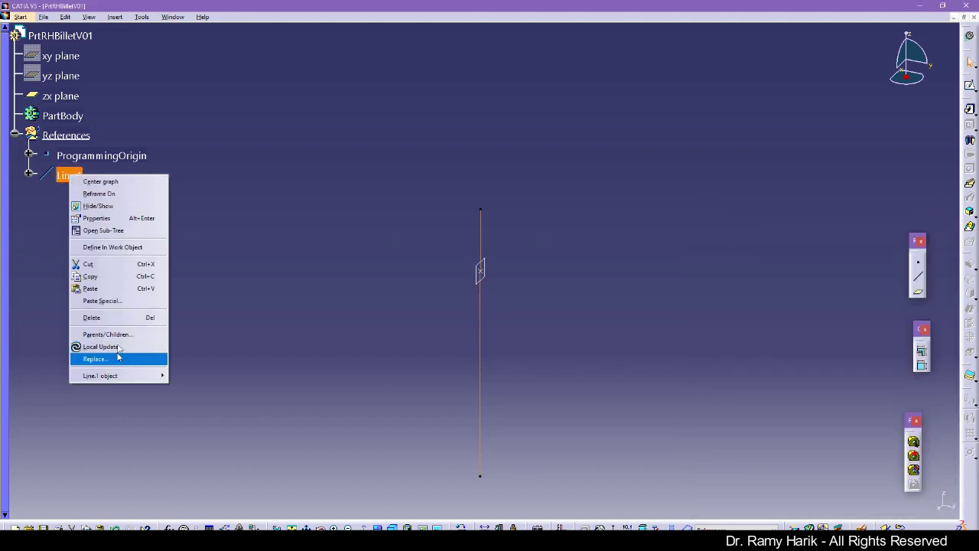
{"action": "left_click", "coordinate": [113, 220]}
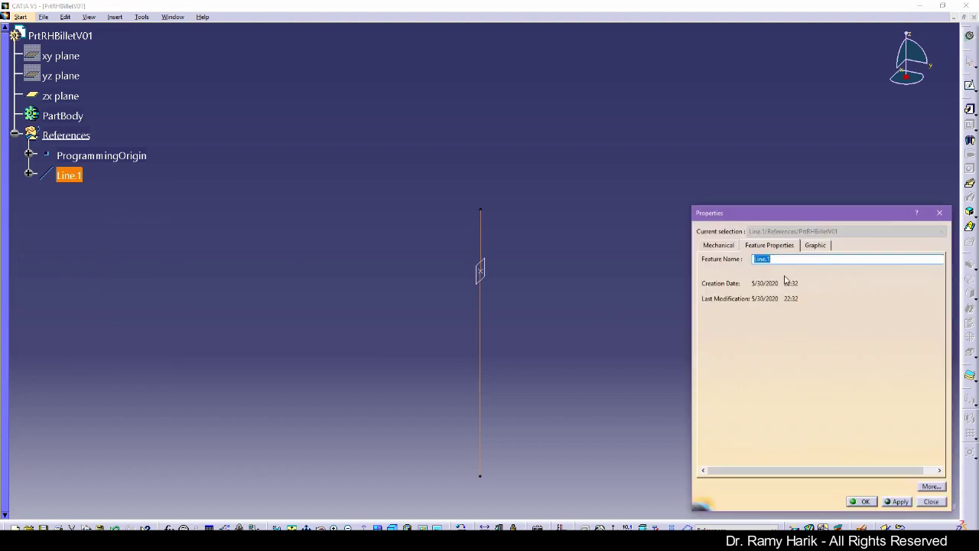
{"action": "type", "text": "Z Axis"}
{"action": "key", "text": "Return"}
{"action": "left_click", "coordinate": [640, 374]}
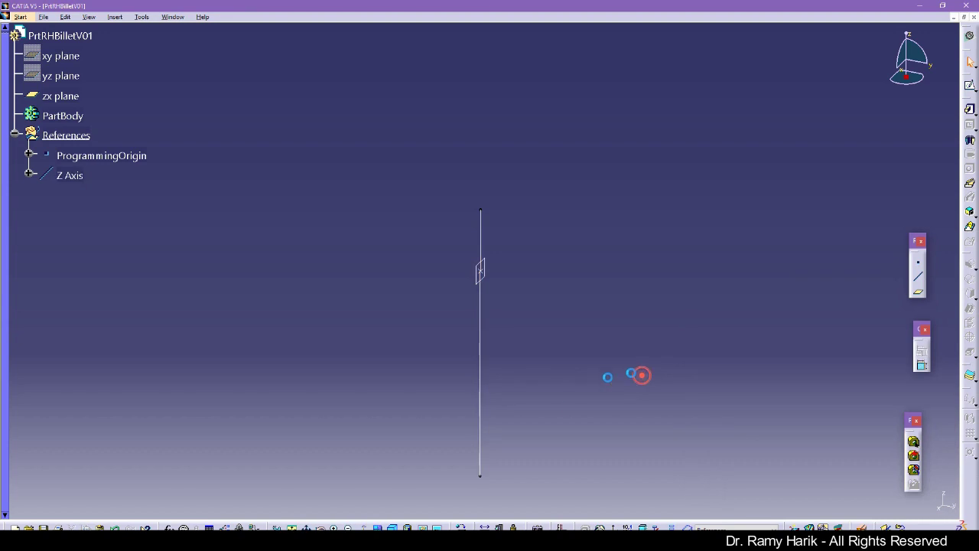
{"action": "left_click", "coordinate": [491, 275]}
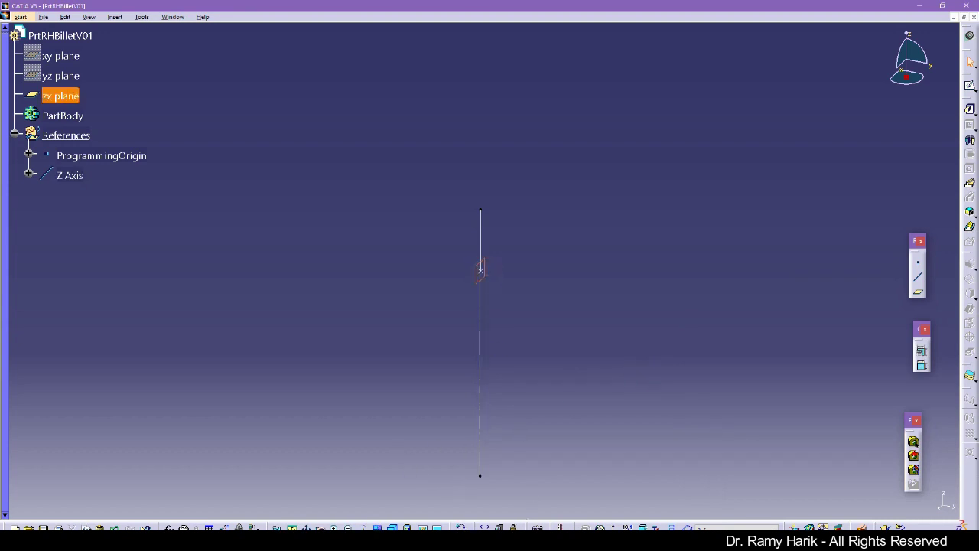
{"action": "middle_click_drag", "start_coordinate": [437, 490], "coordinate": [441, 459]}
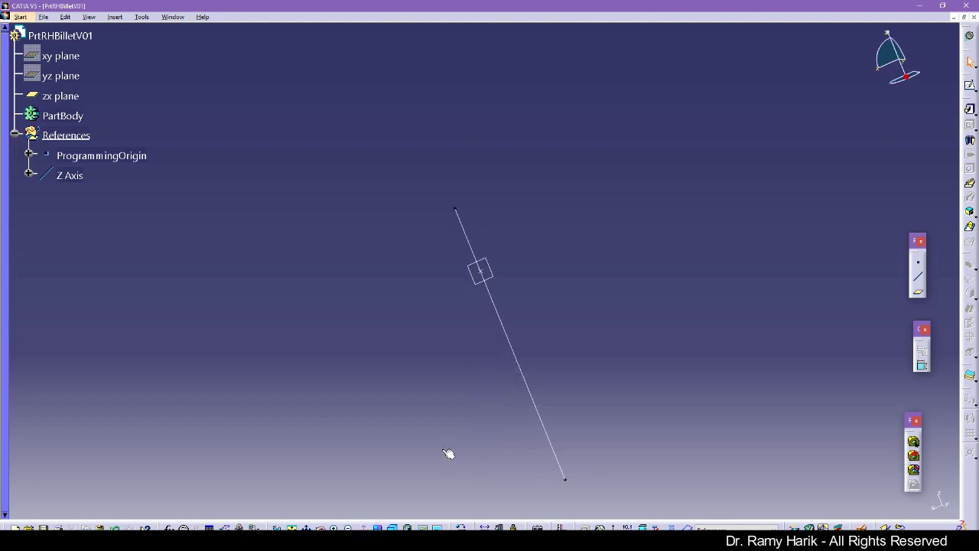
- Orient the view square to the zx plane, with Z running horizontally and X pointing up
{"action": "left_click_drag", "start_coordinate": [880, 50], "coordinate": [932, 68]}
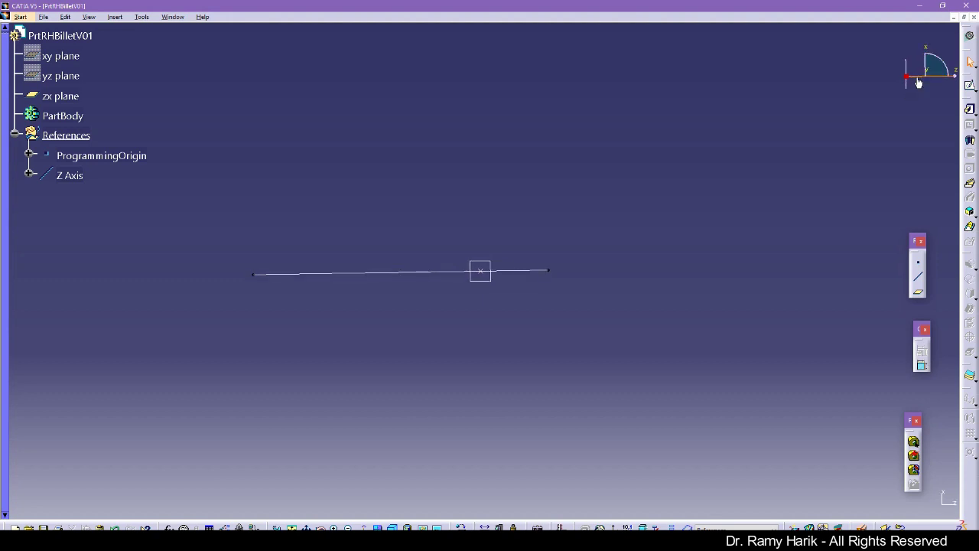
{"action": "right_click", "coordinate": [919, 82]}
{"action": "left_click", "coordinate": [852, 195]}
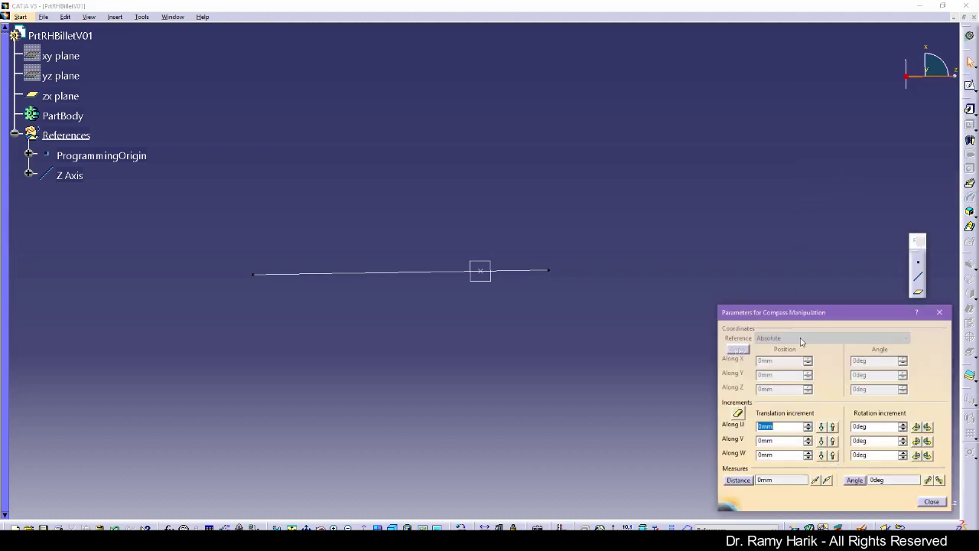
{"action": "left_click", "coordinate": [932, 502]}
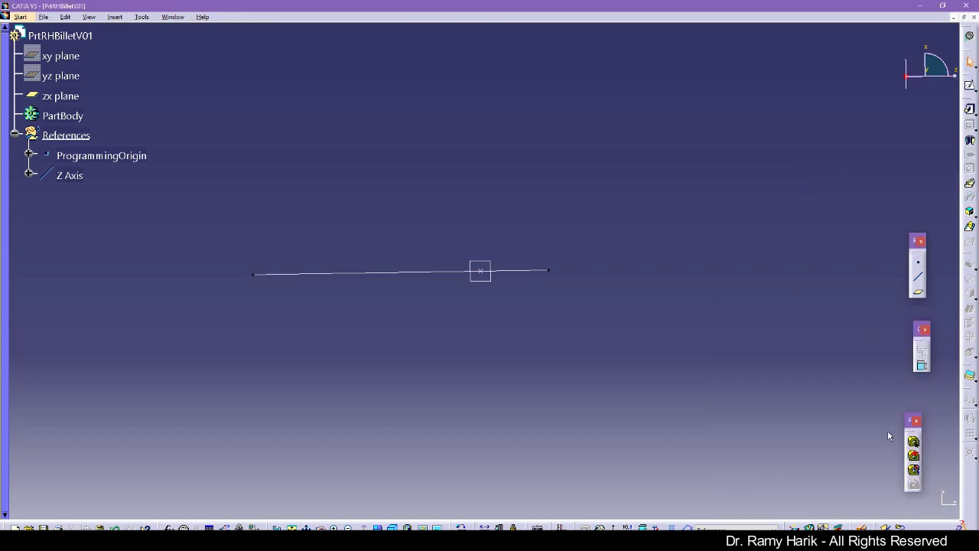
{"action": "right_click", "coordinate": [926, 81]}
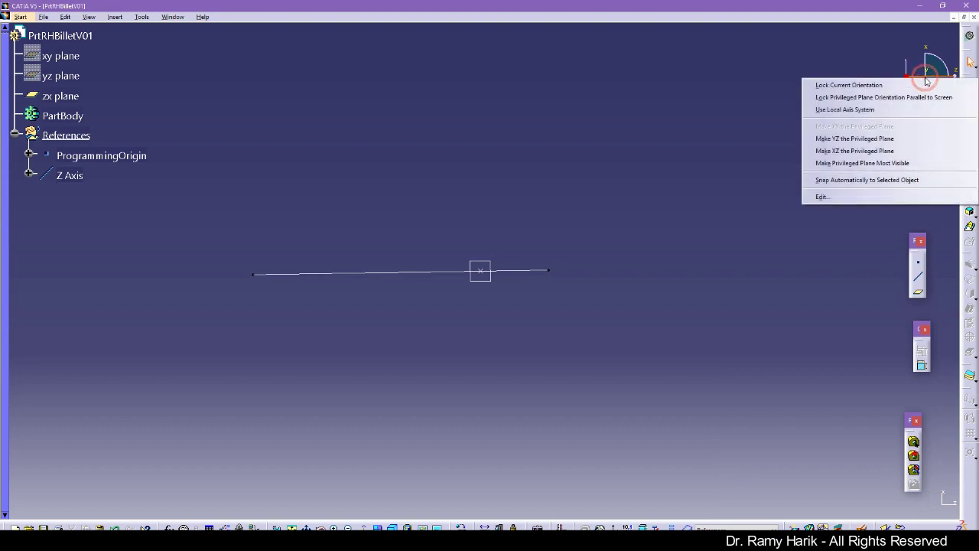
{"action": "left_click", "coordinate": [675, 117]}
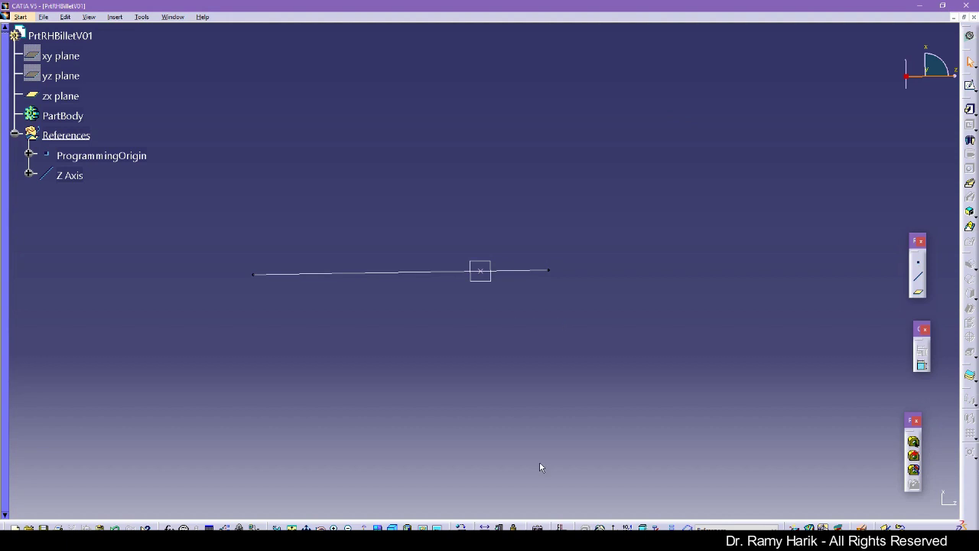
{"action": "middle_click_drag", "start_coordinate": [455, 399], "coordinate": [464, 420]}
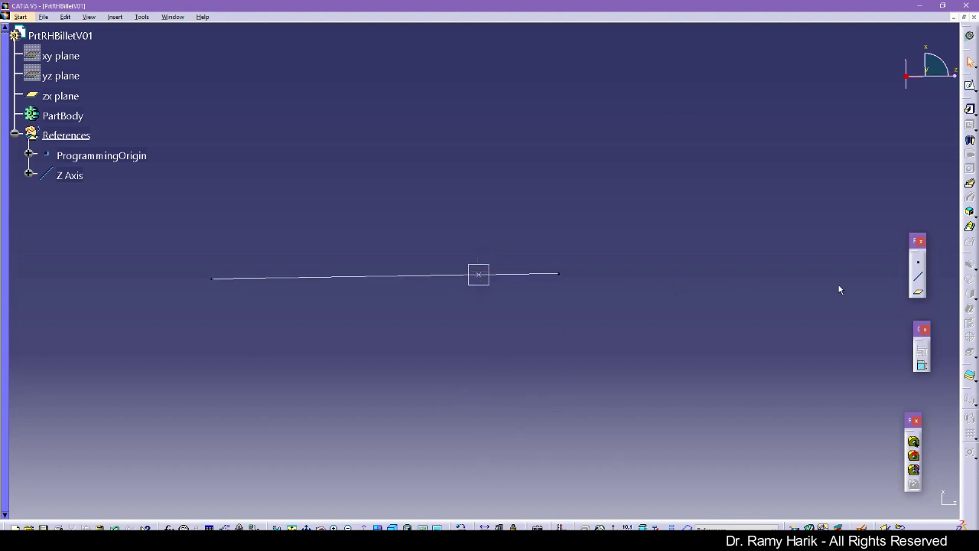
{"action": "left_click_drag", "start_coordinate": [934, 62], "coordinate": [939, 59]}
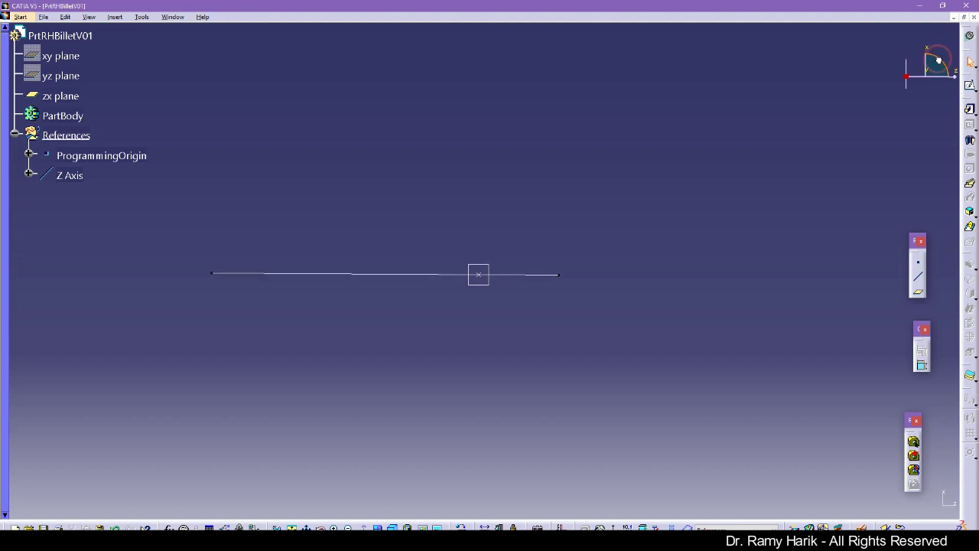
{"action": "mouse_move", "coordinate": [569, 326]}
{"action": "middle_mouse_down"}
{"action": "mouse_move", "coordinate": [560, 285]}
{"action": "mouse_move", "coordinate": [544, 327]}
{"action": "mouse_move", "coordinate": [159, 262]}
{"action": "mouse_move", "coordinate": [217, 192]}
{"action": "middle_mouse_up"}
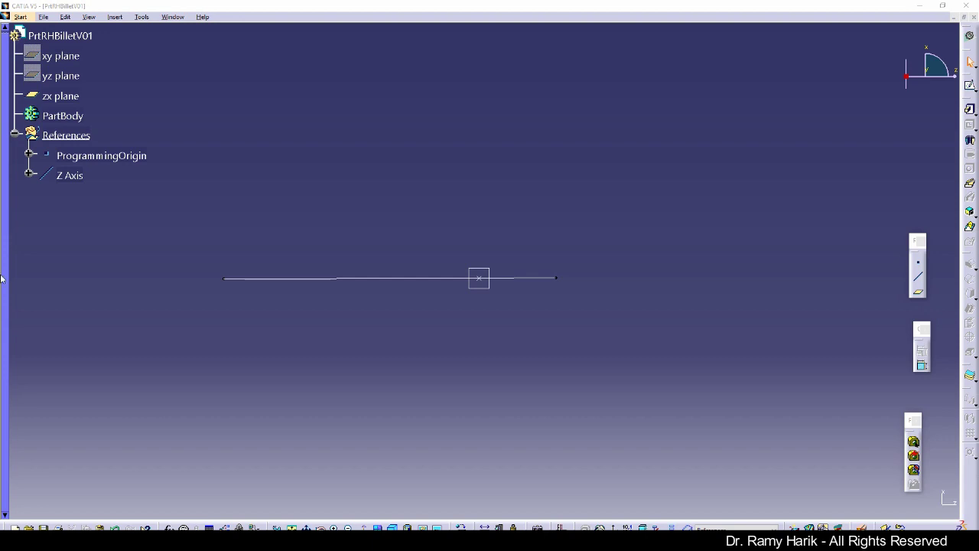
{"action": "left_click", "coordinate": [483, 280]}
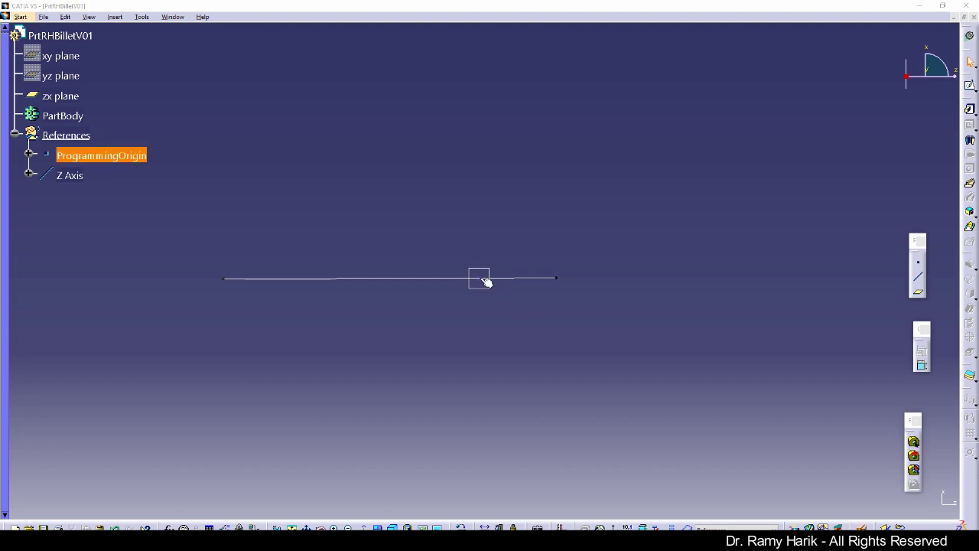
{"action": "left_click", "coordinate": [685, 219]}
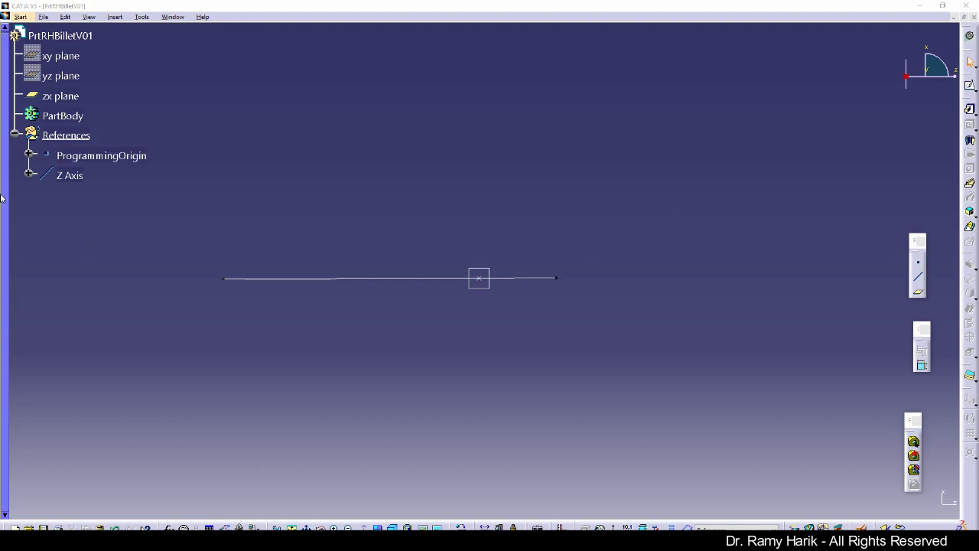
{"action": "scroll", "coordinate": [1, 197], "scroll_direction": "down", "scroll_amount": 1}
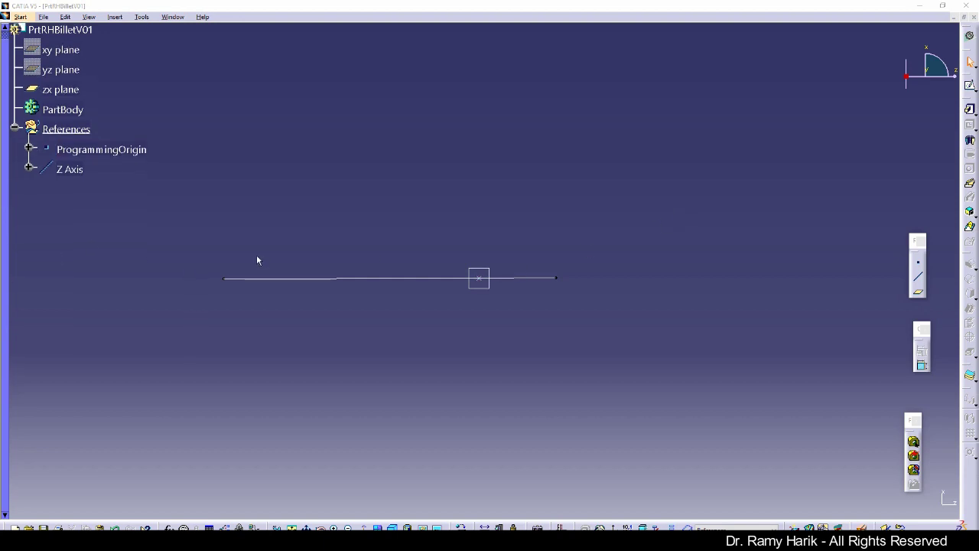
- Create a coordinate point at X 100, Y 0, Z 100 mm in the References set
{"action": "left_click", "coordinate": [918, 264]}
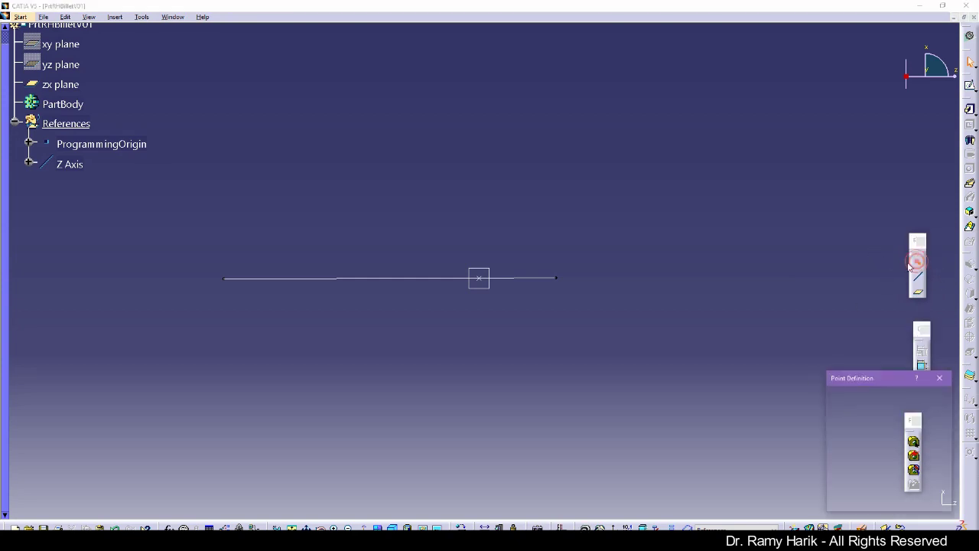
{"action": "type", "text": "100"}
{"action": "key", "text": "Tab"}
{"action": "key", "text": "Tab"}
{"action": "type", "text": "1"}
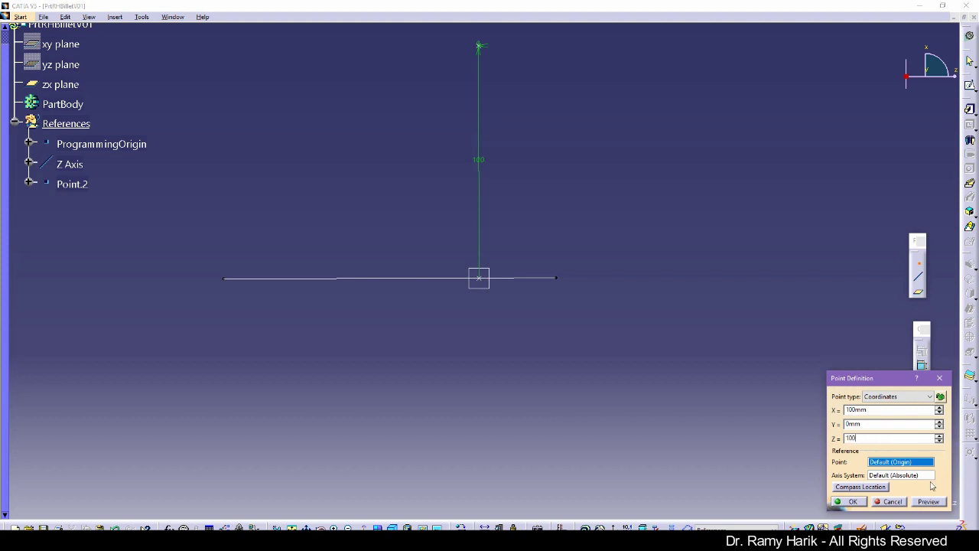
{"action": "left_click", "coordinate": [842, 503]}
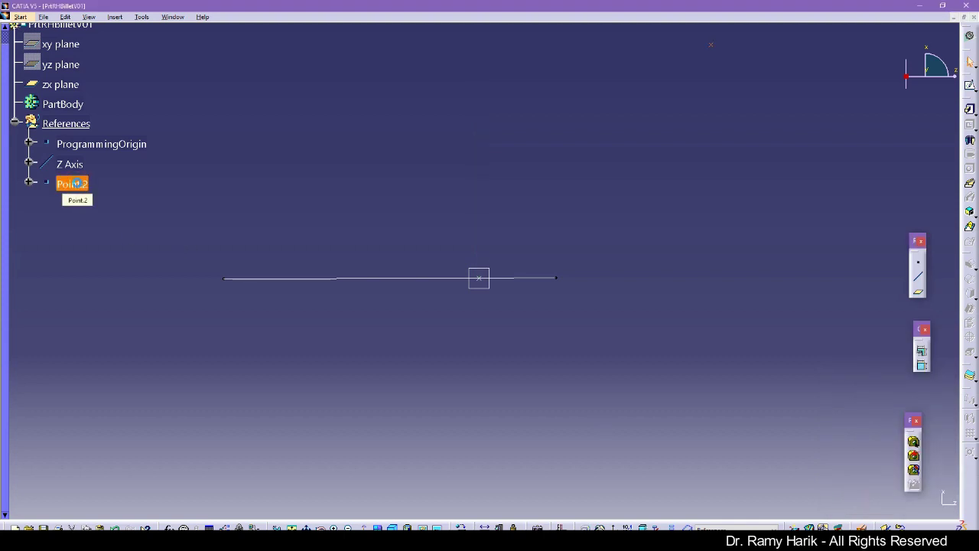
- Rename the new point in the References set to Tool Retract Approach through its properties
{"action": "key", "text": "alt+Return"}
{"action": "type", "text": "Tool Retract A"}
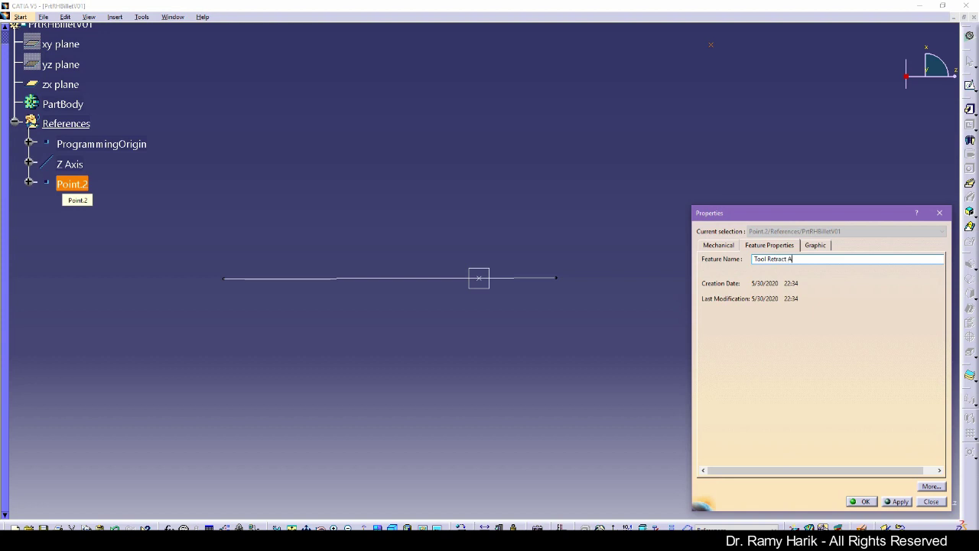
{"action": "type", "text": "pproach"}
{"action": "key", "text": "Return"}
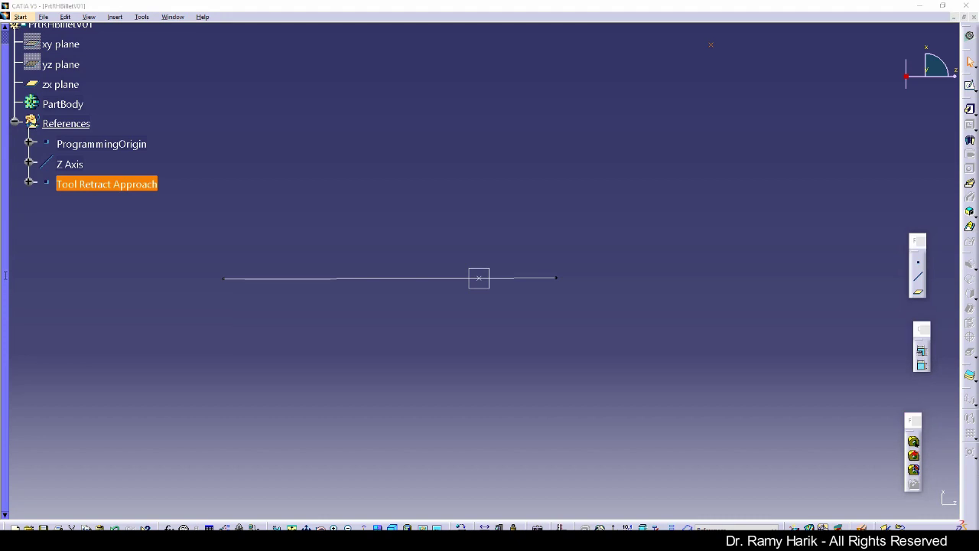
{"action": "left_click", "coordinate": [917, 260]}
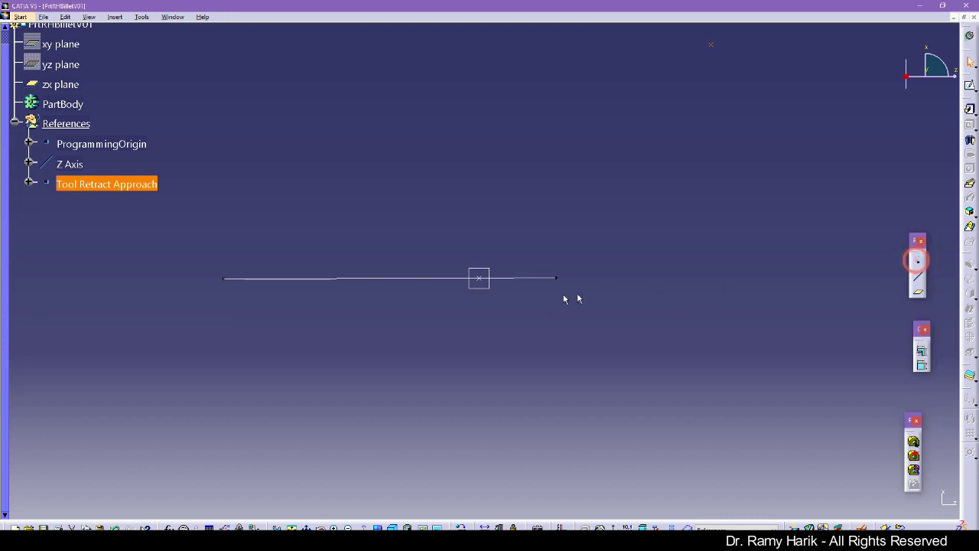
{"action": "left_click", "coordinate": [919, 262]}
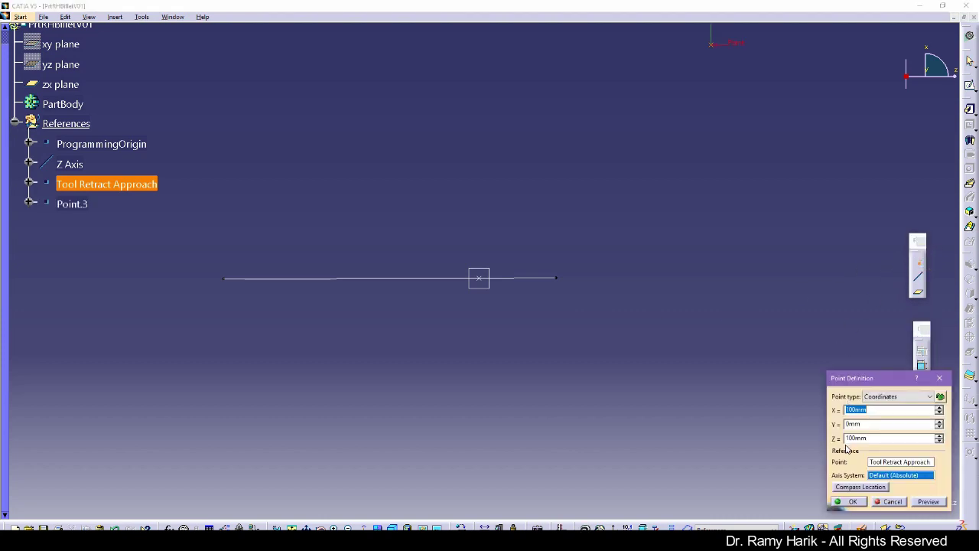
{"action": "left_click", "coordinate": [890, 502]}
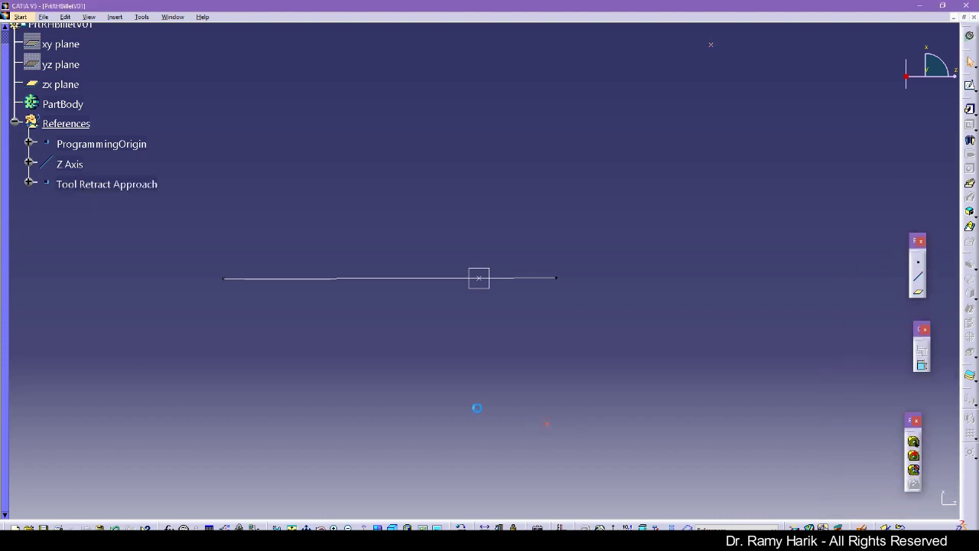
- Create a coordinate point at X 200, Y 0, Z 500 mm with ProgrammingOrigin as its reference point
{"action": "left_click", "coordinate": [112, 145]}
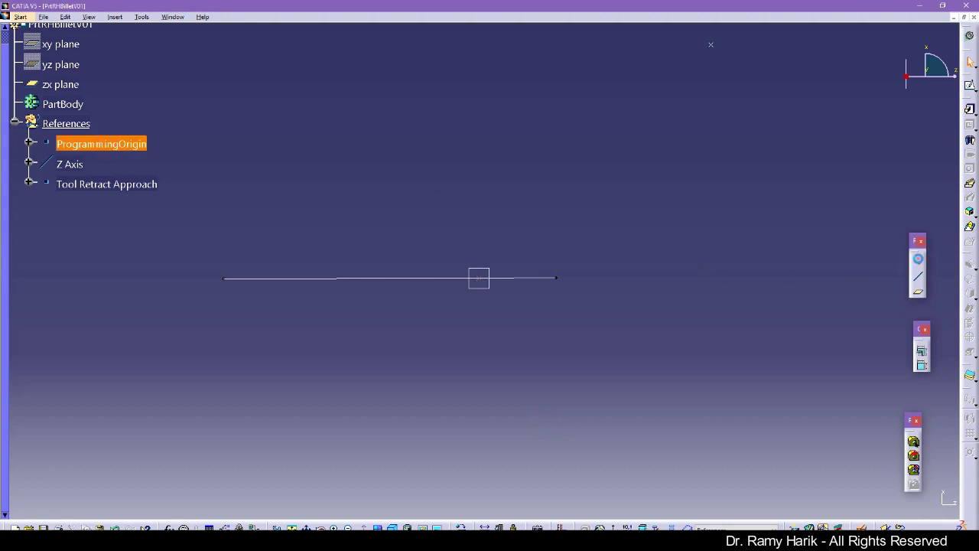
{"action": "left_click", "coordinate": [918, 260]}
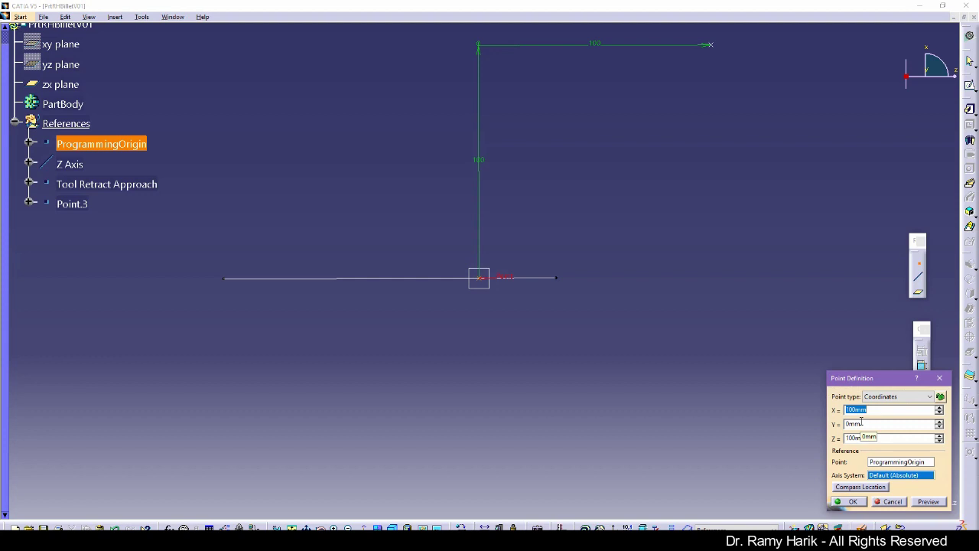
{"action": "type", "text": "20"}
{"action": "key", "text": "Tab"}
{"action": "key", "text": "Tab"}
{"action": "type", "text": "500"}
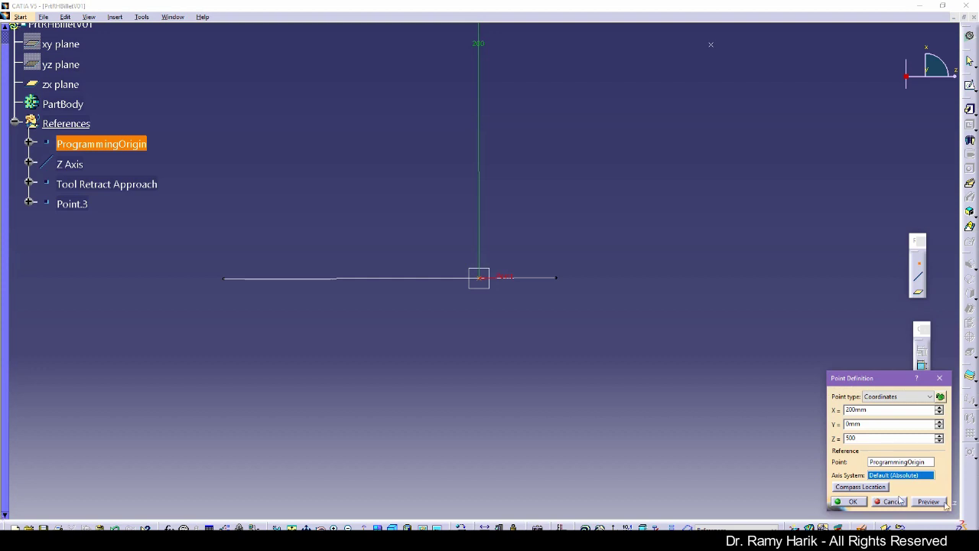
{"action": "left_click", "coordinate": [848, 501]}
- Rename the newest point in the References set to Turret Origin through its properties
{"action": "double_click", "coordinate": [77, 204]}
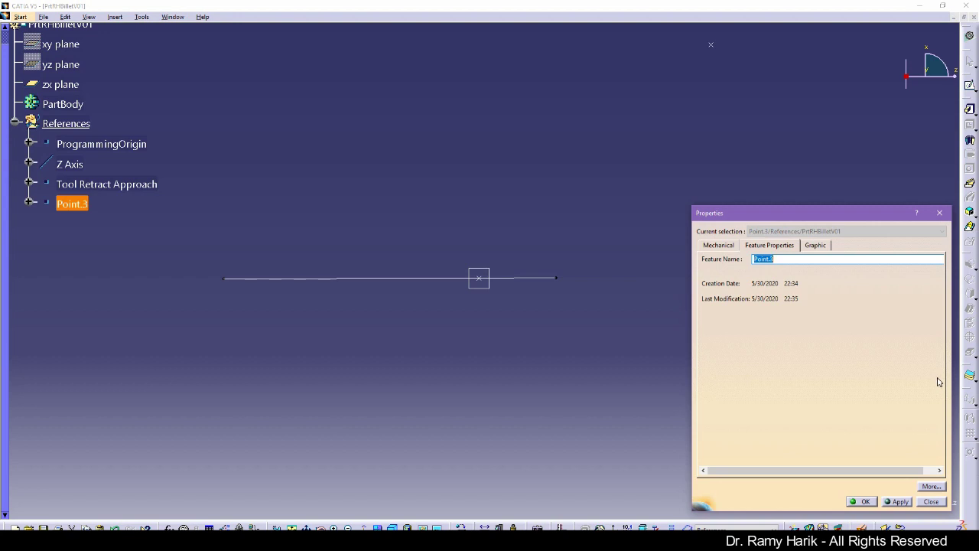
{"action": "type", "text": "Turret Origin"}
{"action": "key", "text": "Return"}
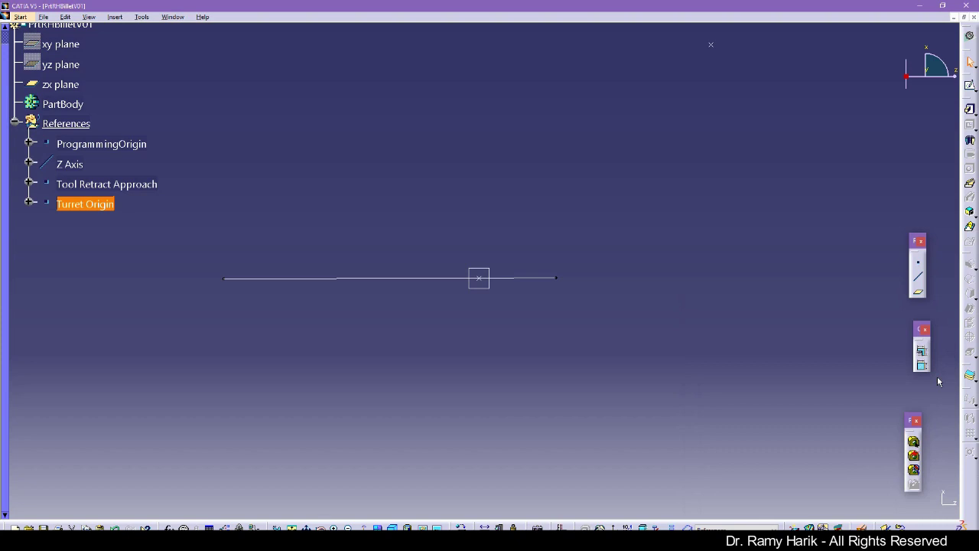
{"action": "left_click", "coordinate": [327, 394]}
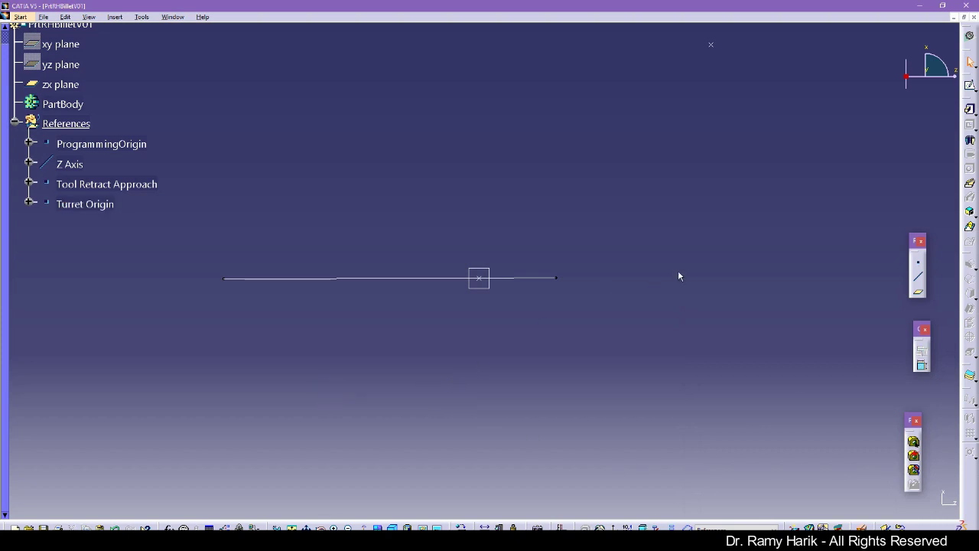
- Create another coordinate point at X 0, Y 0 mm, lying on the negative side of the Z direction
{"action": "left_click", "coordinate": [918, 262]}
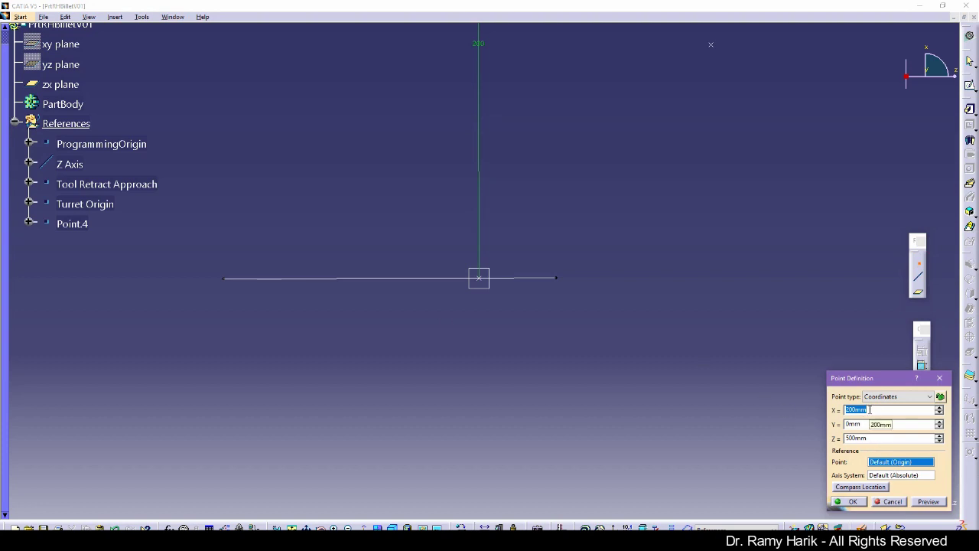
{"action": "type", "text": "0"}
{"action": "key", "text": "Tab"}
{"action": "key", "text": "Tab"}
{"action": "key", "text": "BackSpace"}
{"action": "key", "text": "Return"}
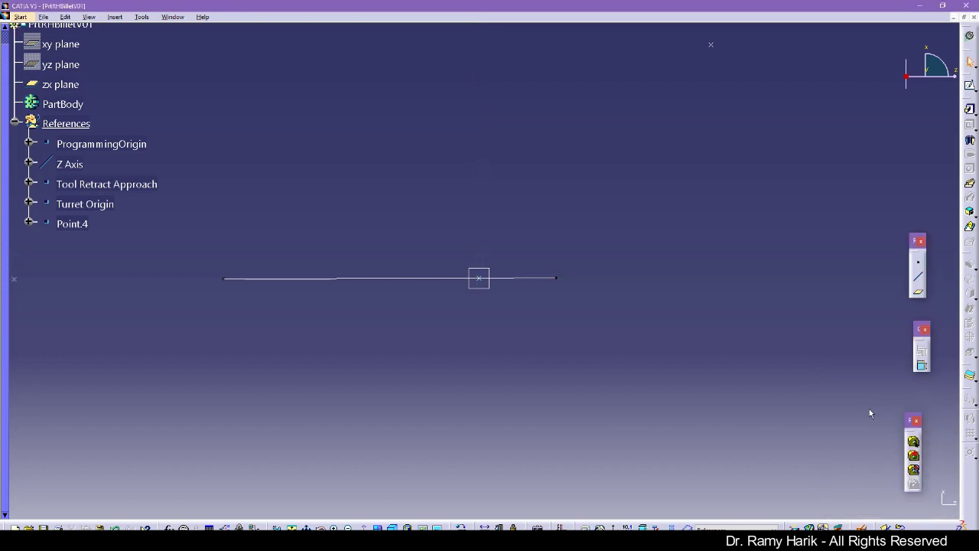
- Extend the Z Axis line past the newest point by moving its start to -293 mm
{"action": "middle_click_drag", "start_coordinate": [408, 222], "coordinate": [408, 271]}
{"action": "double_click", "coordinate": [408, 273]}
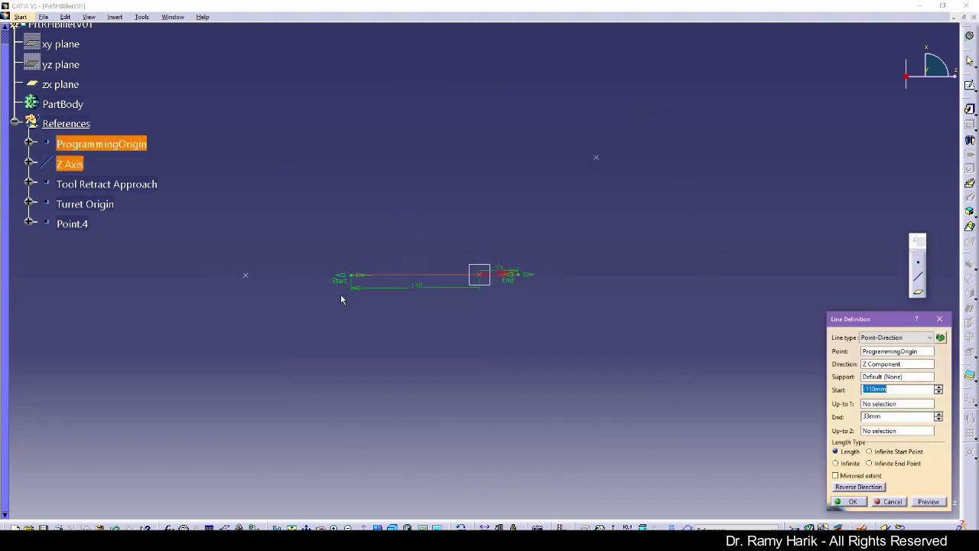
{"action": "left_click_drag", "start_coordinate": [342, 283], "coordinate": [129, 280]}
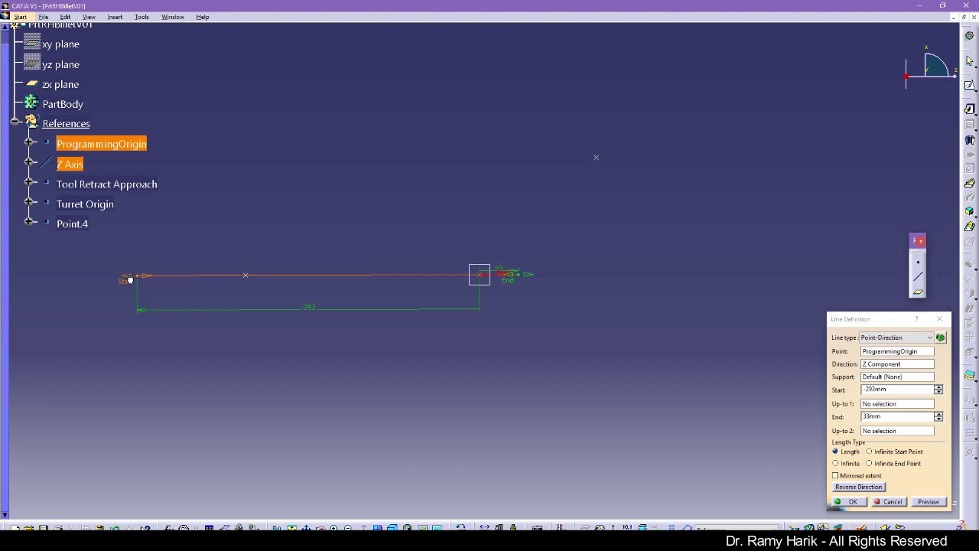
{"action": "left_click", "coordinate": [848, 501]}
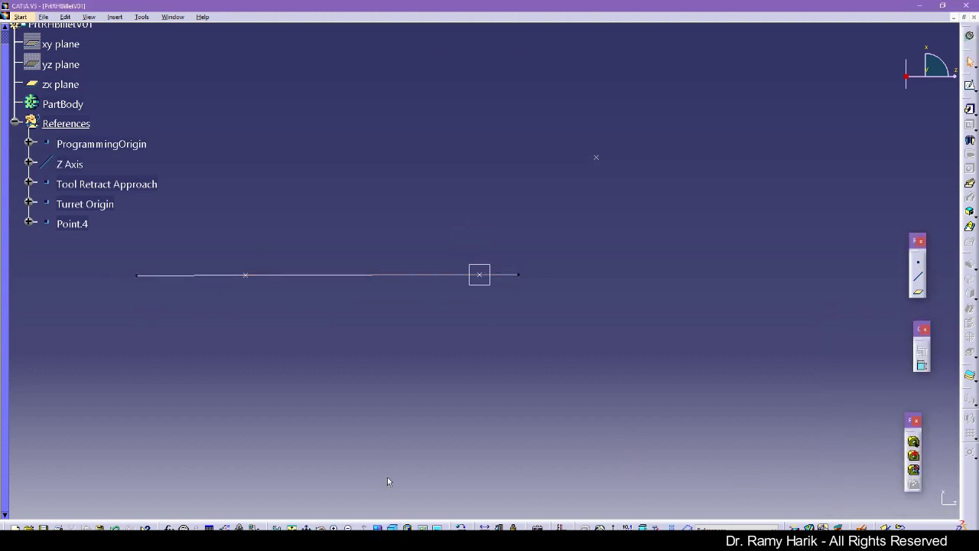
- Fit all reference geometry in the window and examine it in the front view and from the side
{"action": "left_click", "coordinate": [292, 527]}
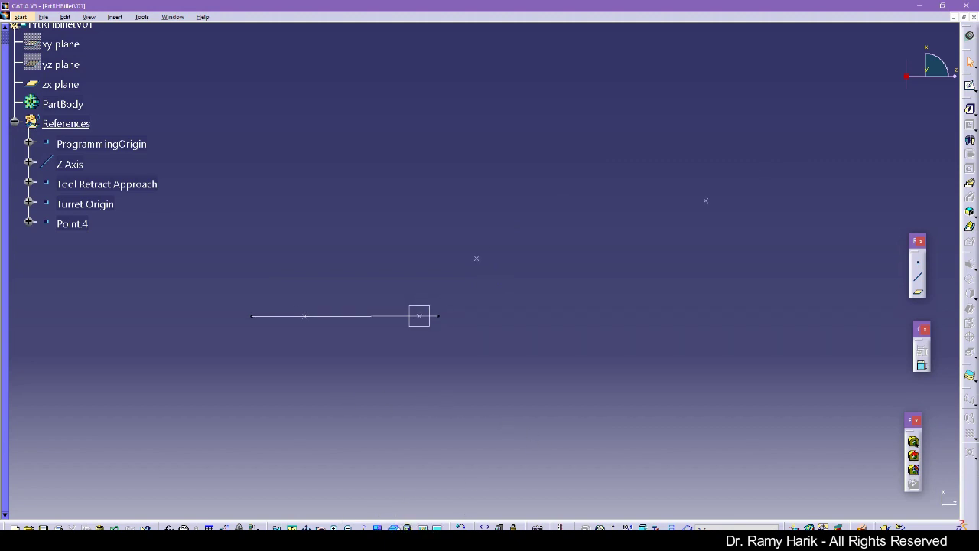
{"action": "left_click", "coordinate": [408, 527]}
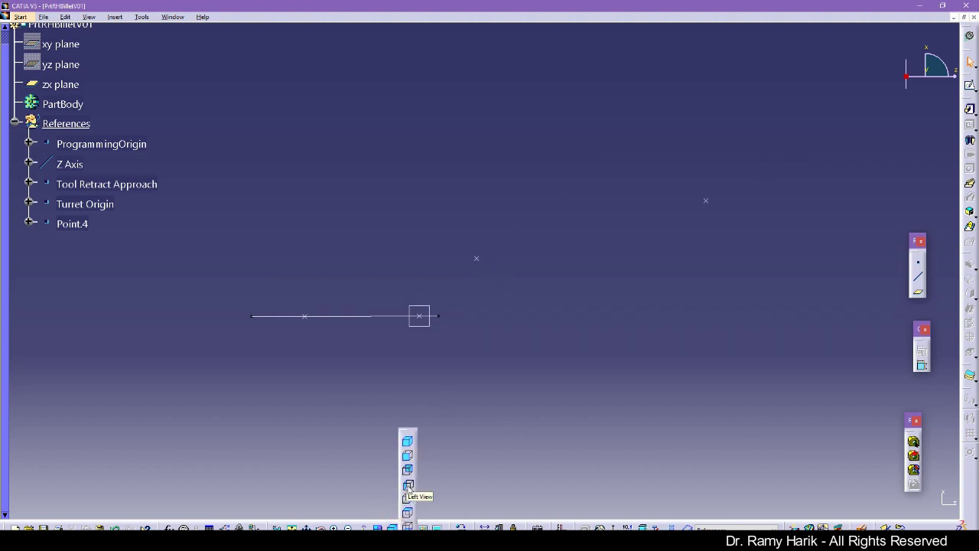
{"action": "left_click", "coordinate": [409, 458]}
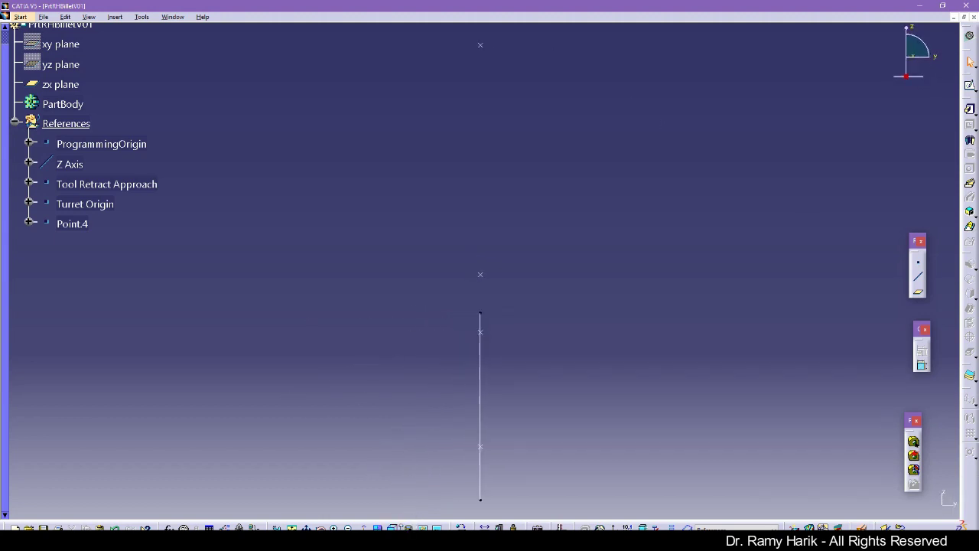
{"action": "left_click", "coordinate": [404, 527]}
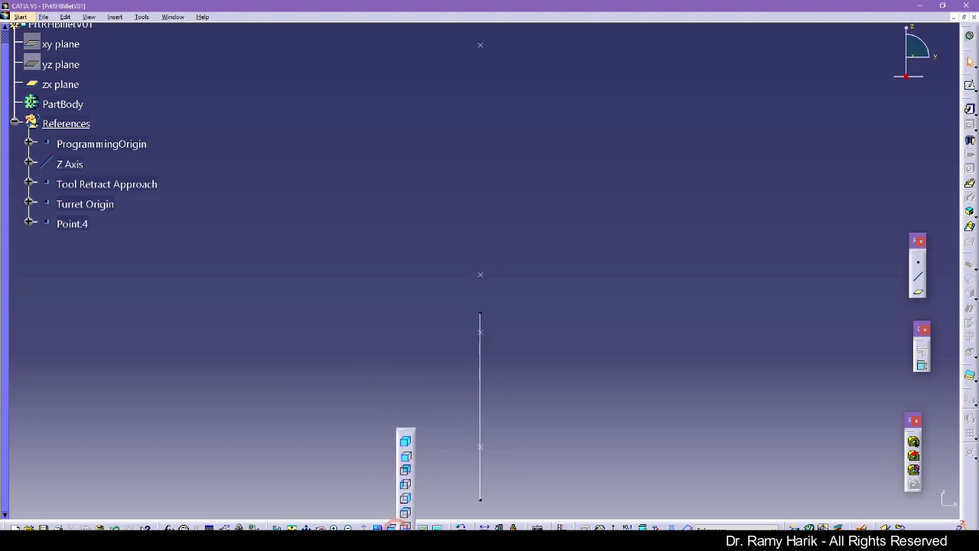
{"action": "left_click", "coordinate": [406, 479]}
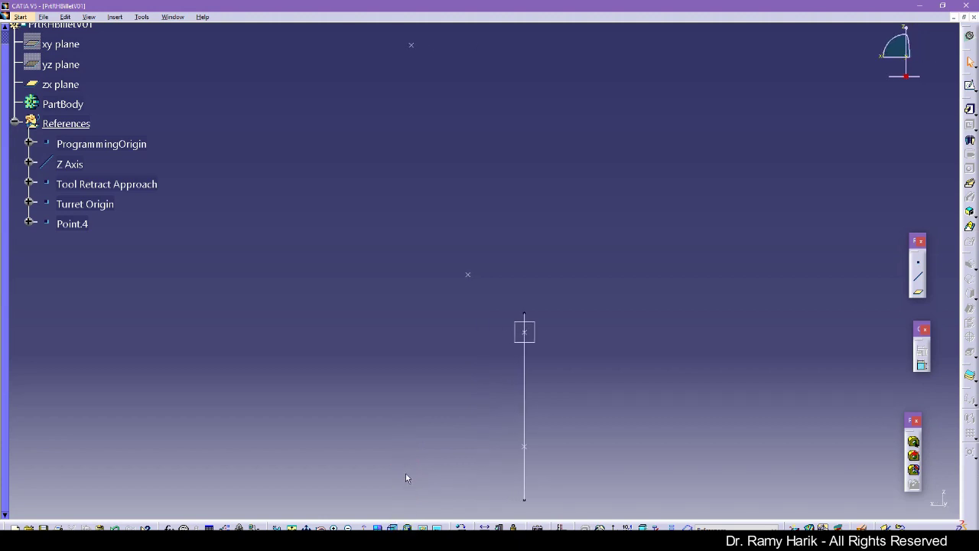
- Examine the reference points and Z Axis in the left, right, top and bottom standard views
{"action": "left_click", "coordinate": [404, 527]}
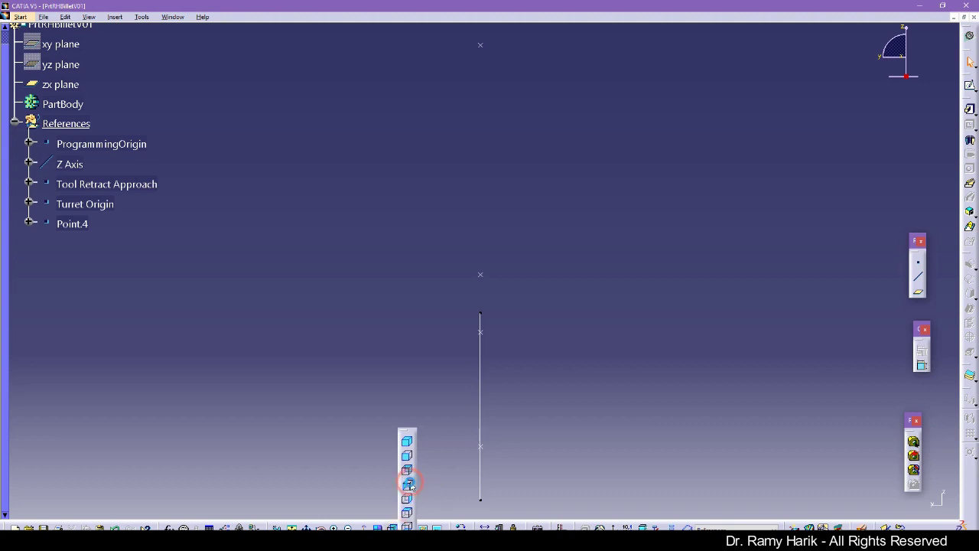
{"action": "left_click", "coordinate": [409, 483]}
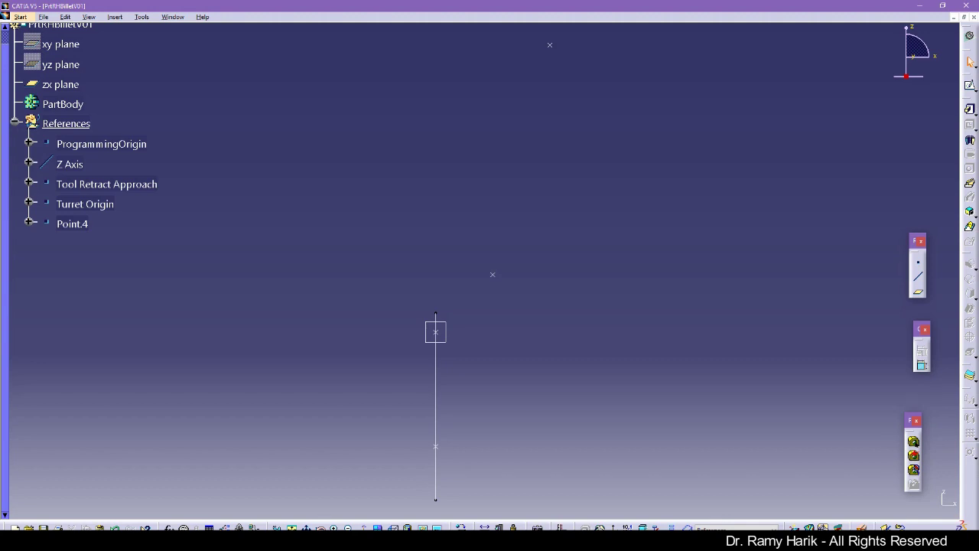
{"action": "left_click", "coordinate": [404, 527]}
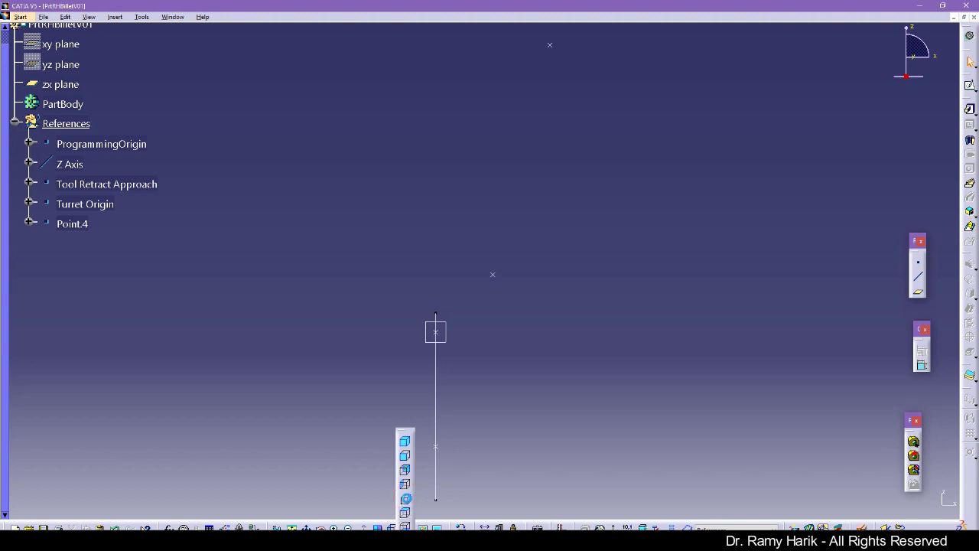
{"action": "left_click", "coordinate": [407, 498]}
{"action": "left_click", "coordinate": [404, 527]}
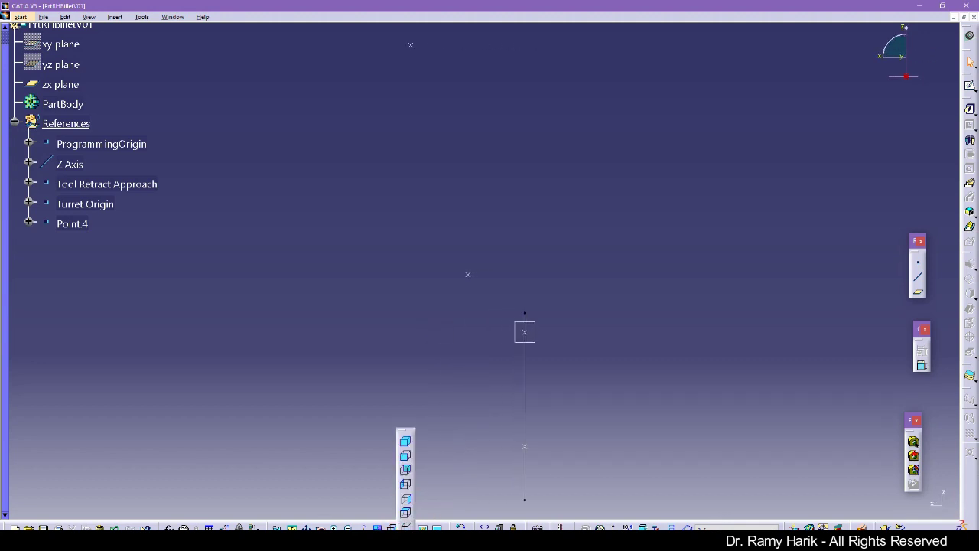
{"action": "left_click", "coordinate": [406, 514]}
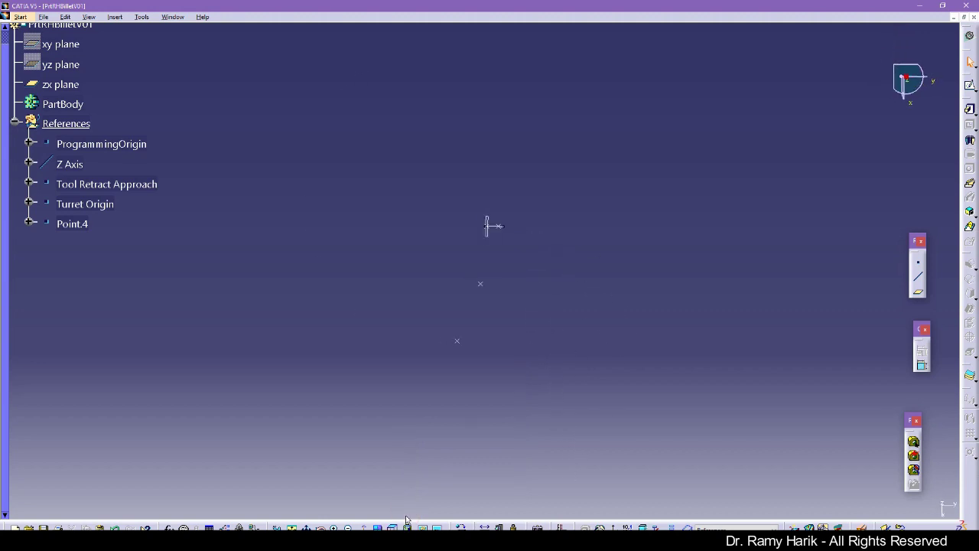
{"action": "left_click", "coordinate": [407, 527]}
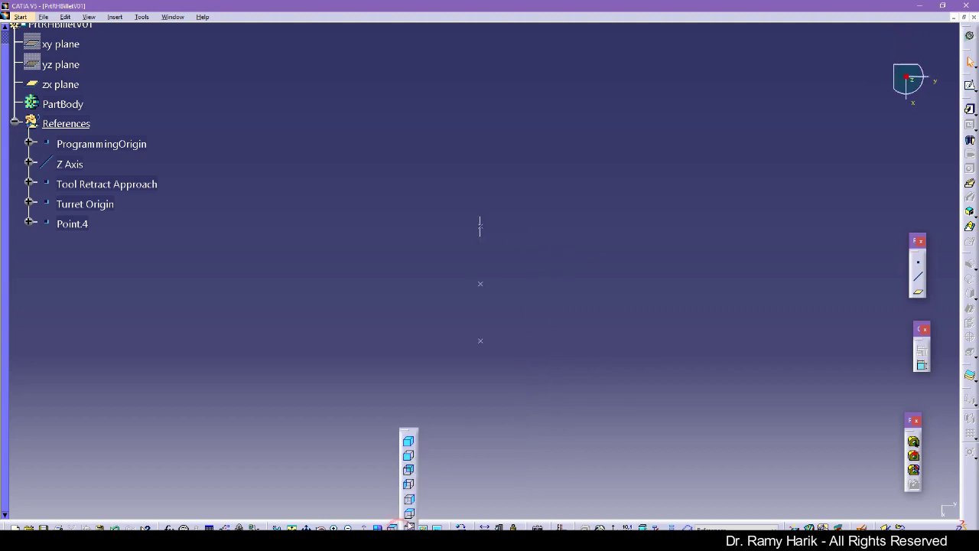
{"action": "left_click", "coordinate": [411, 528]}
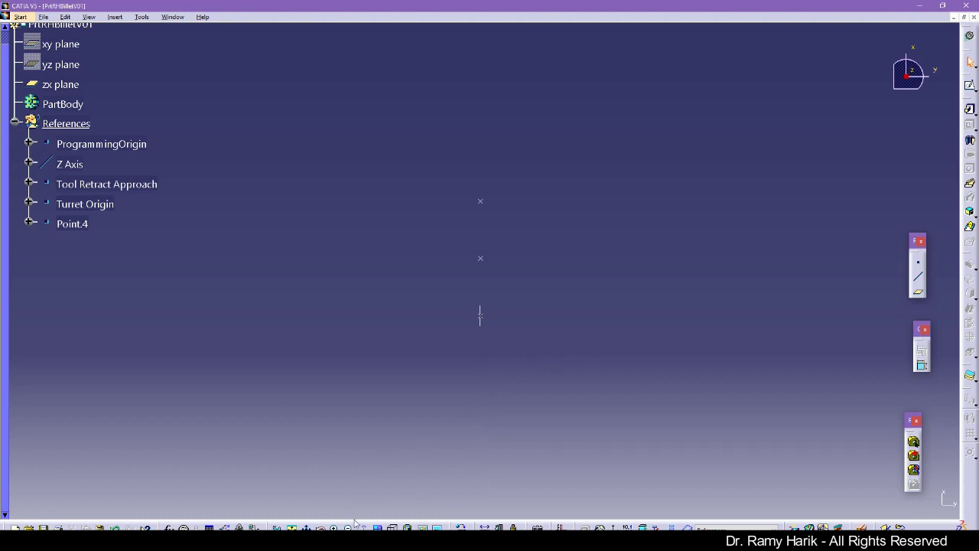
- View the reference geometry normal to the zx plane, flip it around, and orbit to an angled view along the Z Axis
{"action": "left_click", "coordinate": [77, 86]}
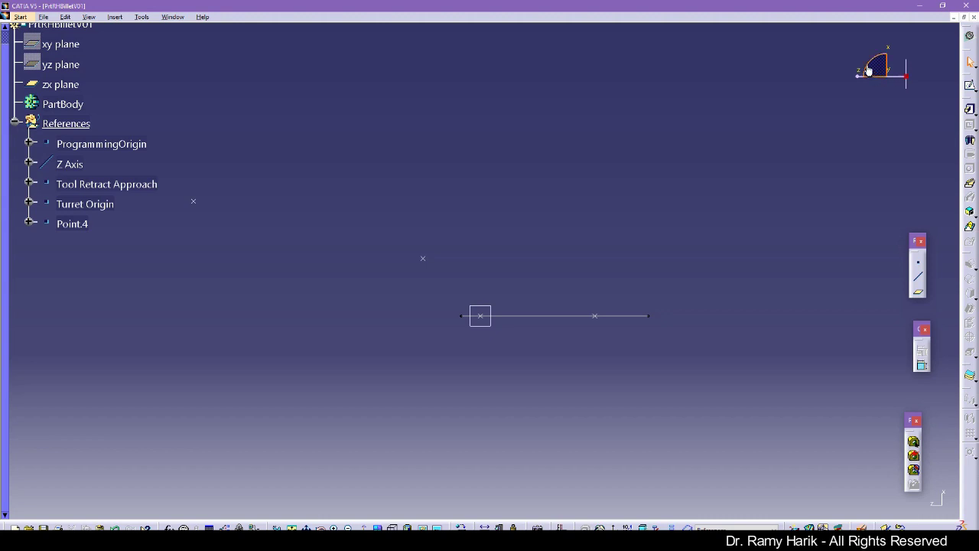
{"action": "left_click_drag", "start_coordinate": [873, 71], "coordinate": [935, 86]}
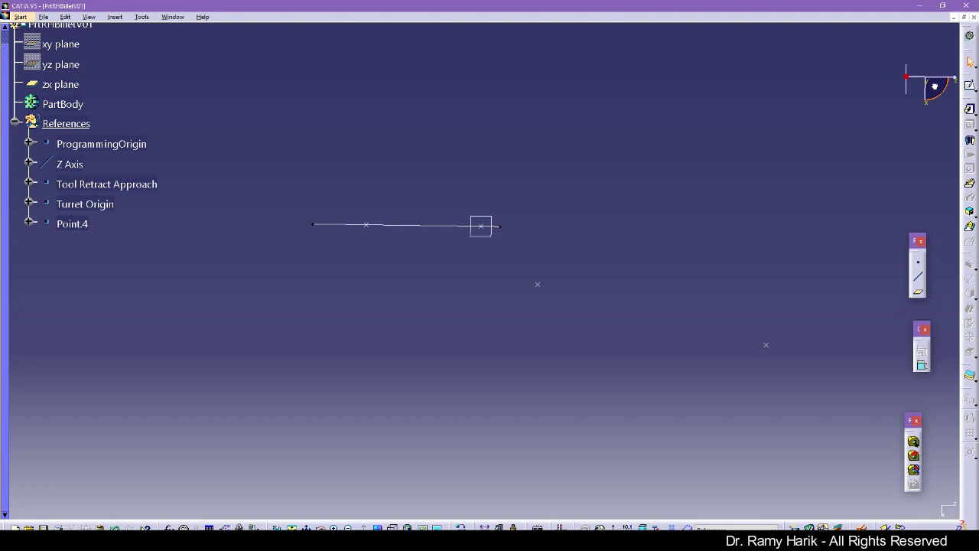
{"action": "middle_click_drag", "start_coordinate": [632, 216], "coordinate": [418, 153]}
{"action": "middle_click_drag", "start_coordinate": [306, 194], "coordinate": [306, 142]}
{"action": "middle_click_drag", "start_coordinate": [497, 170], "coordinate": [544, 406]}
{"action": "middle_click_drag", "start_coordinate": [481, 221], "coordinate": [404, 232]}
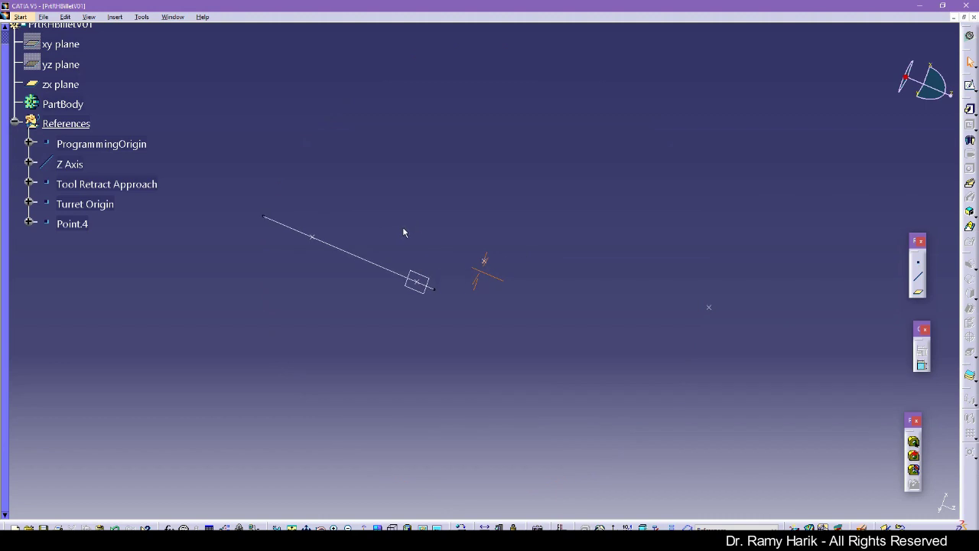
{"action": "middle_click_drag", "start_coordinate": [437, 287], "coordinate": [371, 279]}
{"action": "mouse_move", "coordinate": [324, 162]}
{"action": "middle_mouse_down"}
{"action": "mouse_move", "coordinate": [293, 204]}
{"action": "mouse_move", "coordinate": [280, 197]}
{"action": "mouse_move", "coordinate": [295, 192]}
{"action": "mouse_move", "coordinate": [317, 214]}
{"action": "middle_mouse_up"}
{"action": "left_click", "coordinate": [317, 214]}
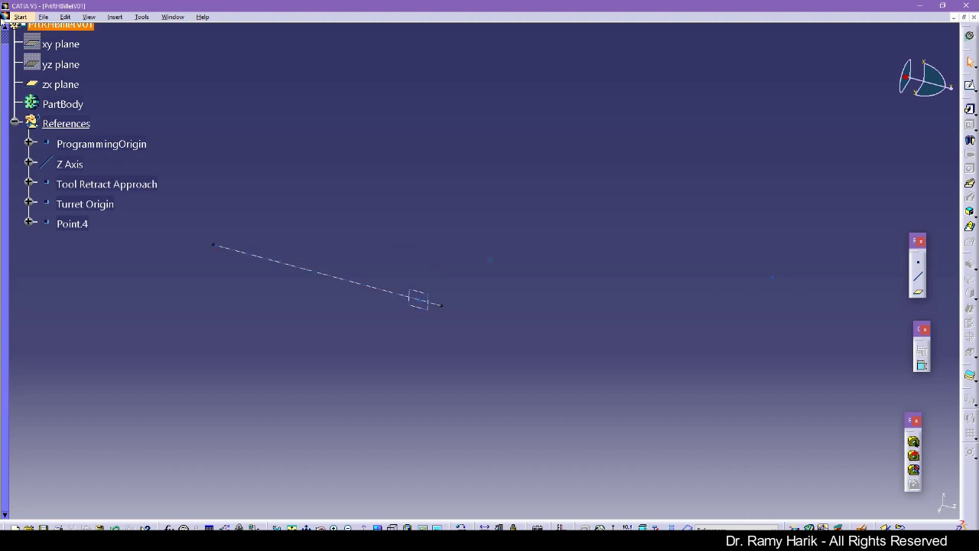
- Start saving the part under a new location, creating and opening a Desktop folder named Lathe
{"action": "left_click", "coordinate": [44, 16]}
{"action": "left_click", "coordinate": [78, 82]}
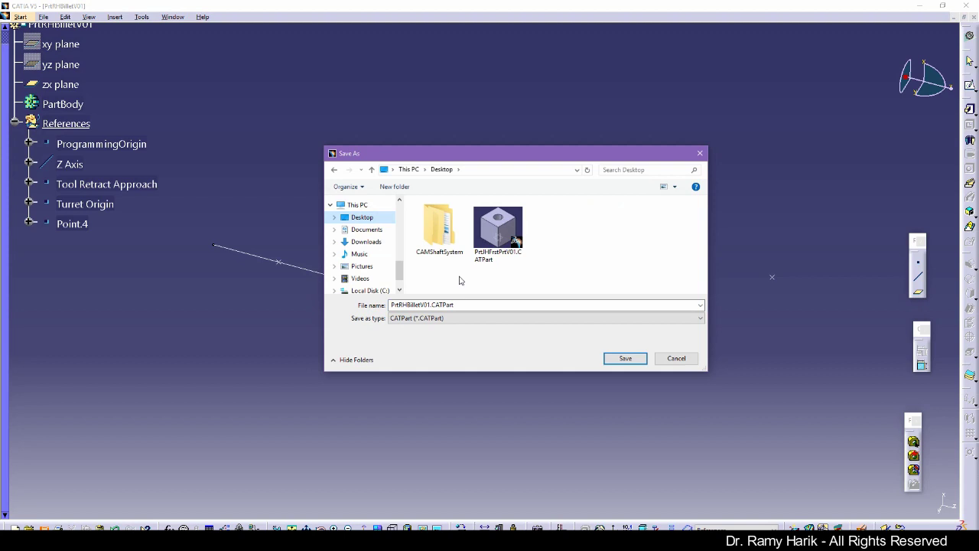
{"action": "right_click", "coordinate": [458, 275]}
{"action": "left_click", "coordinate": [503, 374]}
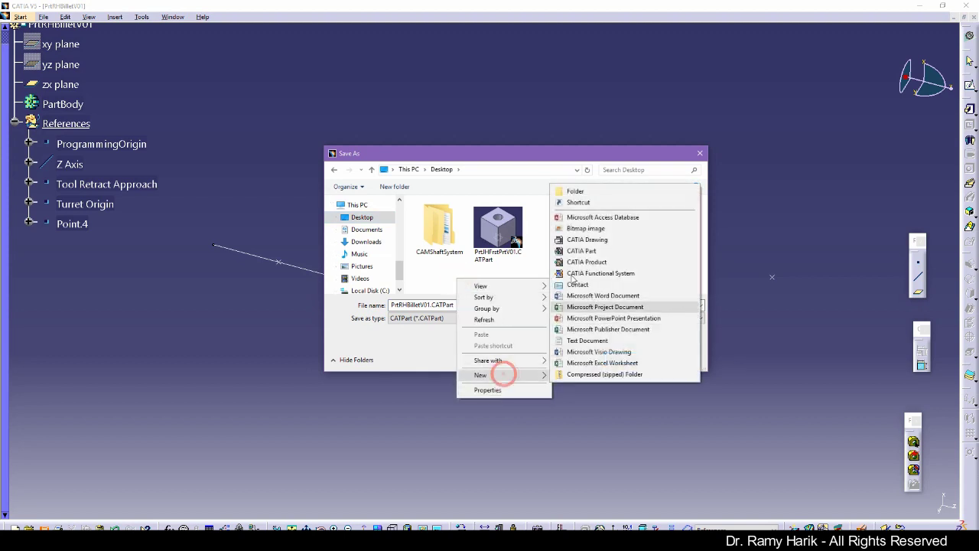
{"action": "left_click", "coordinate": [576, 190]}
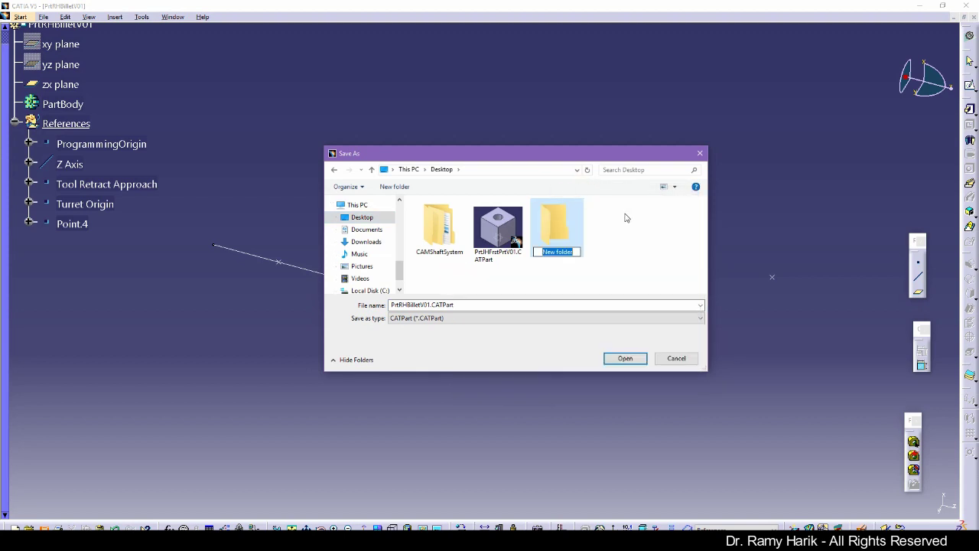
{"action": "type", "text": "Lathe"}
{"action": "key", "text": "Return"}
{"action": "key", "text": "Return"}
- Create a subfolder named Parts inside the Lathe folder
{"action": "right_click", "coordinate": [428, 244]}
{"action": "left_click", "coordinate": [475, 349]}
{"action": "left_click", "coordinate": [560, 347]}
{"action": "type", "text": "Parts"}
{"action": "key", "text": "Return"}
- Add a subfolder named Product to the Lathe folder
{"action": "right_click", "coordinate": [441, 253]}
{"action": "left_click", "coordinate": [490, 358]}
{"action": "left_click", "coordinate": [582, 176]}
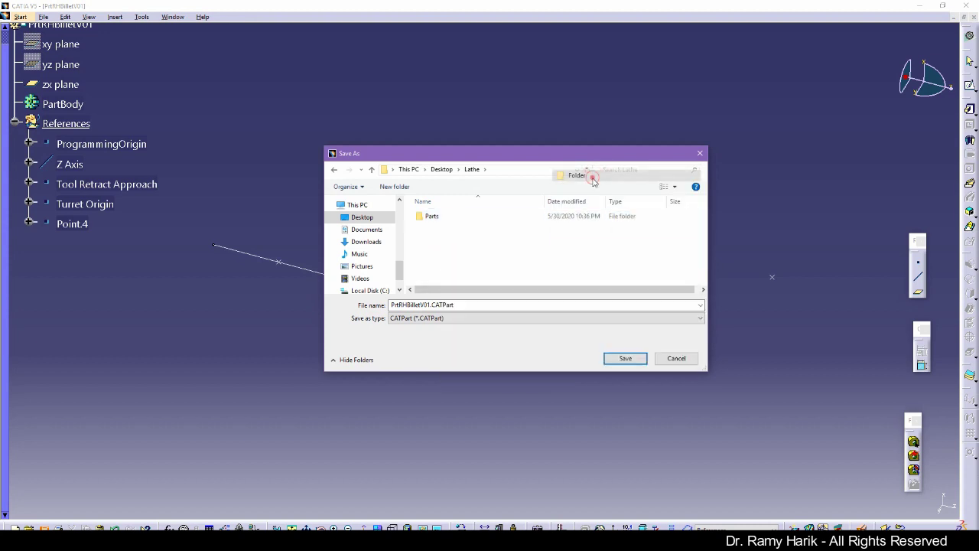
{"action": "type", "text": "Product"}
{"action": "key", "text": "Return"}
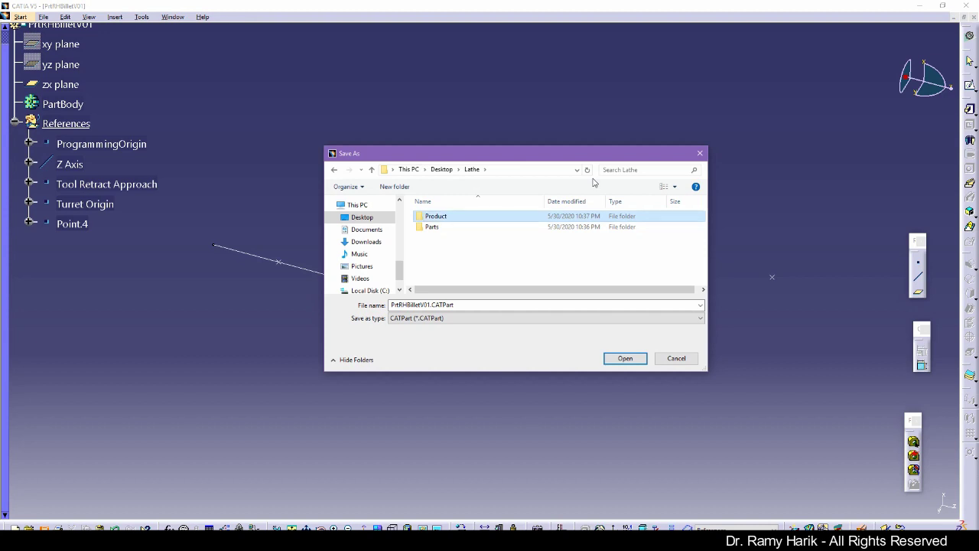
- Add a subfolder named Process to the Lathe folder
{"action": "right_click", "coordinate": [428, 258]}
{"action": "left_click", "coordinate": [453, 366]}
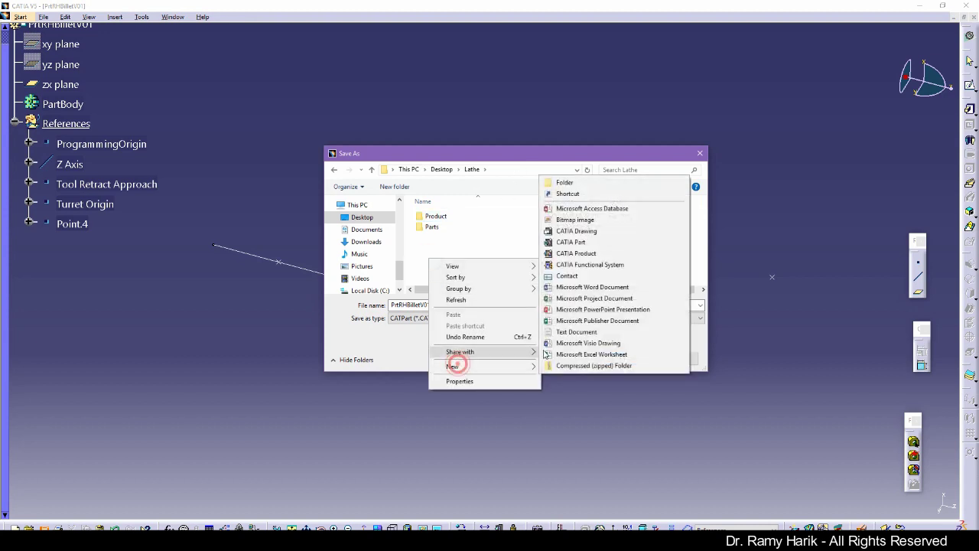
{"action": "left_click", "coordinate": [597, 184]}
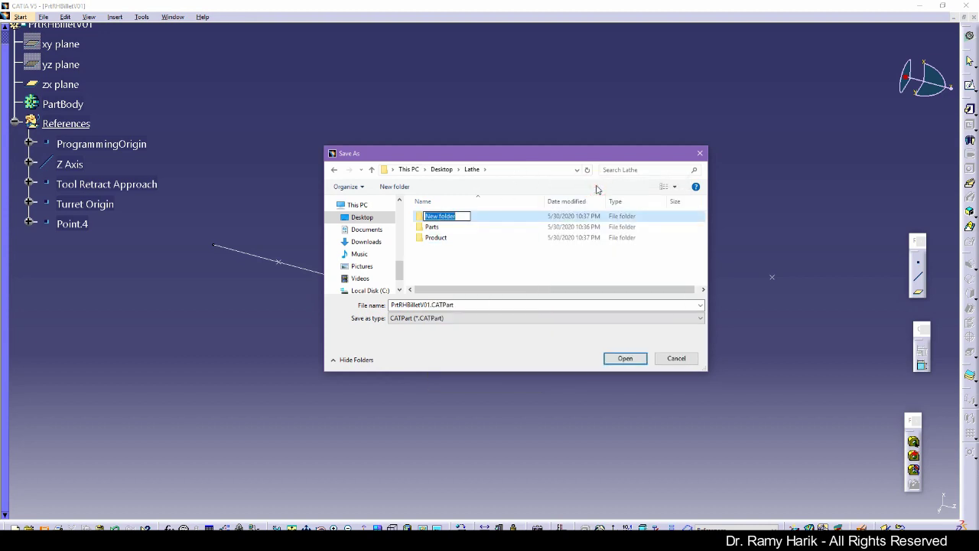
{"action": "type", "text": "Process"}
{"action": "key", "text": "Return"}
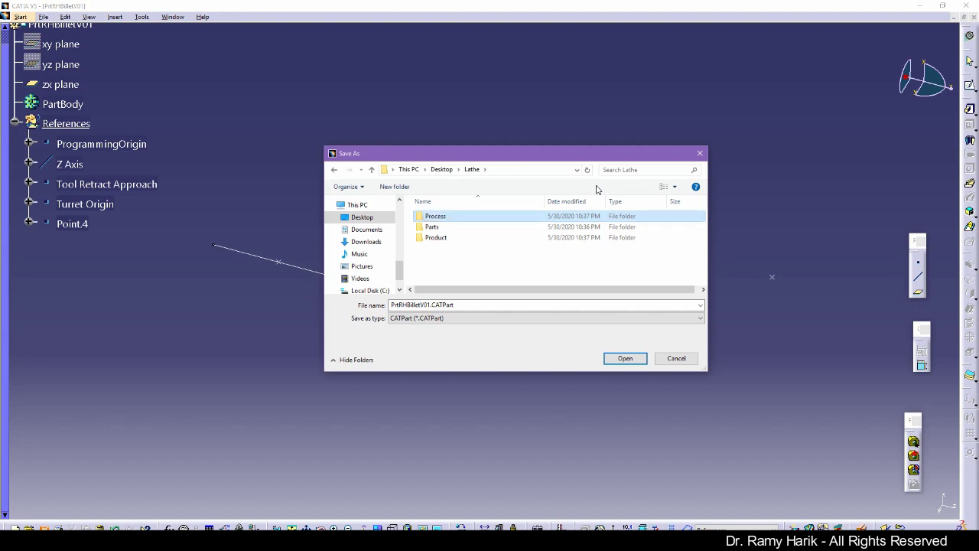
- Add a subfolder named NC Code to the Lathe folder
{"action": "right_click", "coordinate": [442, 262]}
{"action": "left_click", "coordinate": [503, 368]}
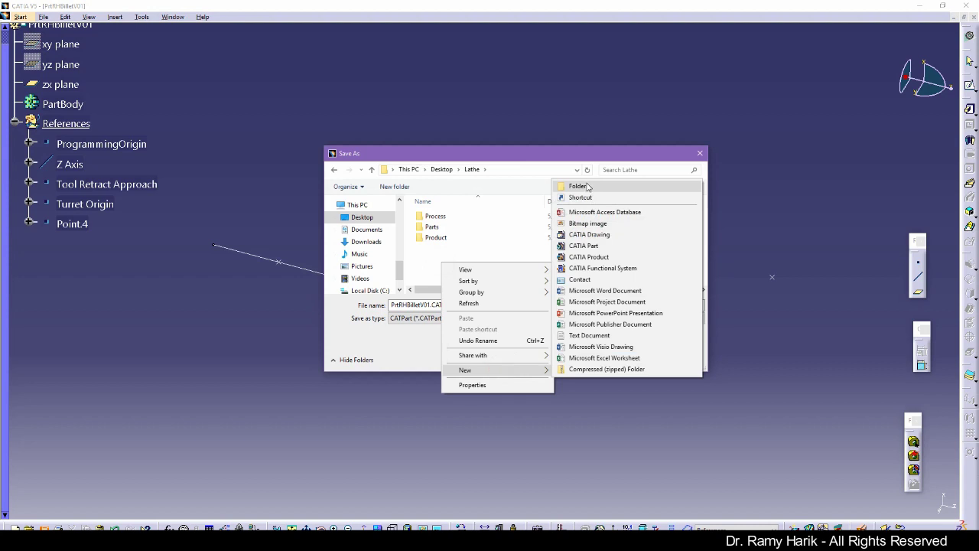
{"action": "left_click", "coordinate": [587, 186]}
{"action": "type", "text": "Cod"}
{"action": "key", "text": "BackSpace"}
{"action": "key", "text": "BackSpace"}
{"action": "key", "text": "BackSpace"}
{"action": "type", "text": "NC Code"}
{"action": "key", "text": "Return"}
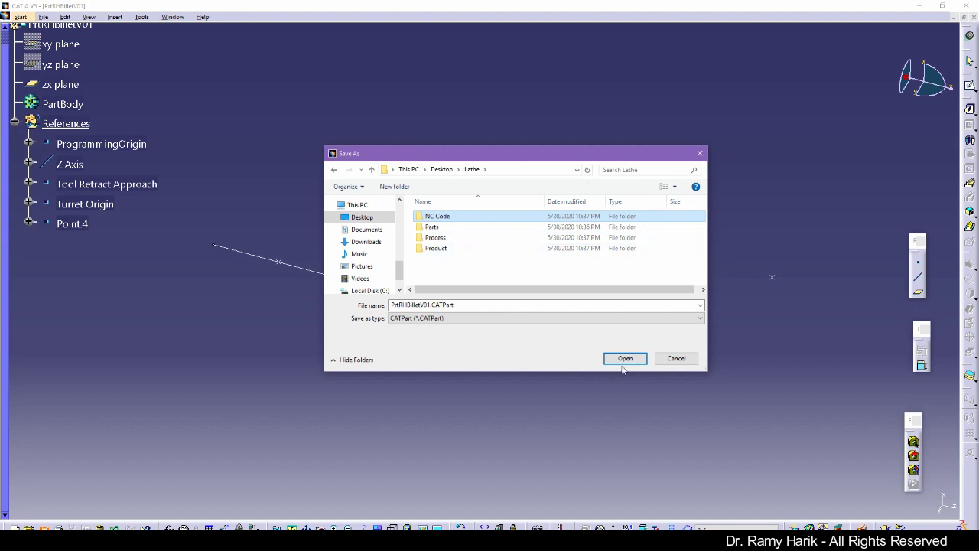
- Save the part as PrtRHBilletV01.CATPart in the Parts subfolder of Lathe
{"action": "double_click", "coordinate": [438, 215]}
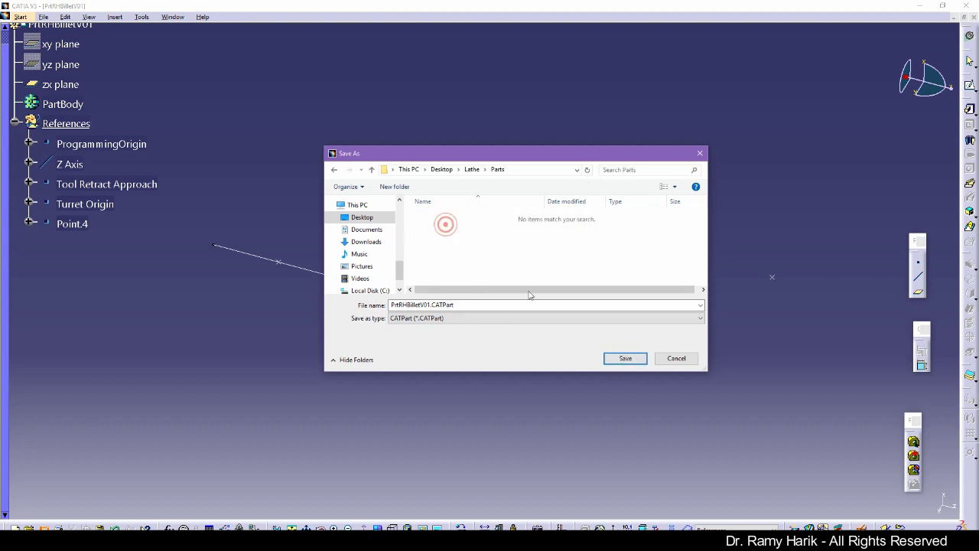
{"action": "left_click", "coordinate": [636, 358]}
{"action": "left_click", "coordinate": [442, 358]}
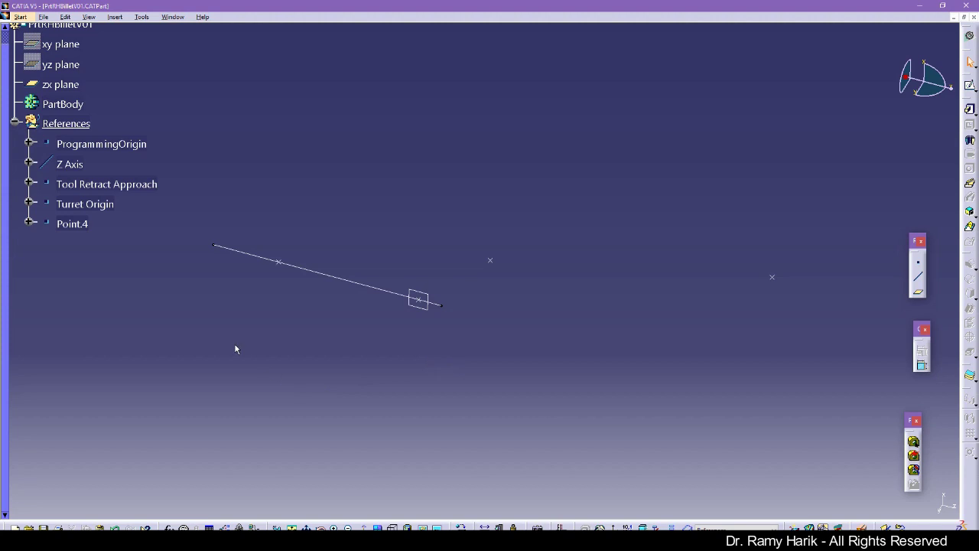
- Rename Point.4 in the References set to Machine Origin through its properties
{"action": "left_click", "coordinate": [71, 223]}
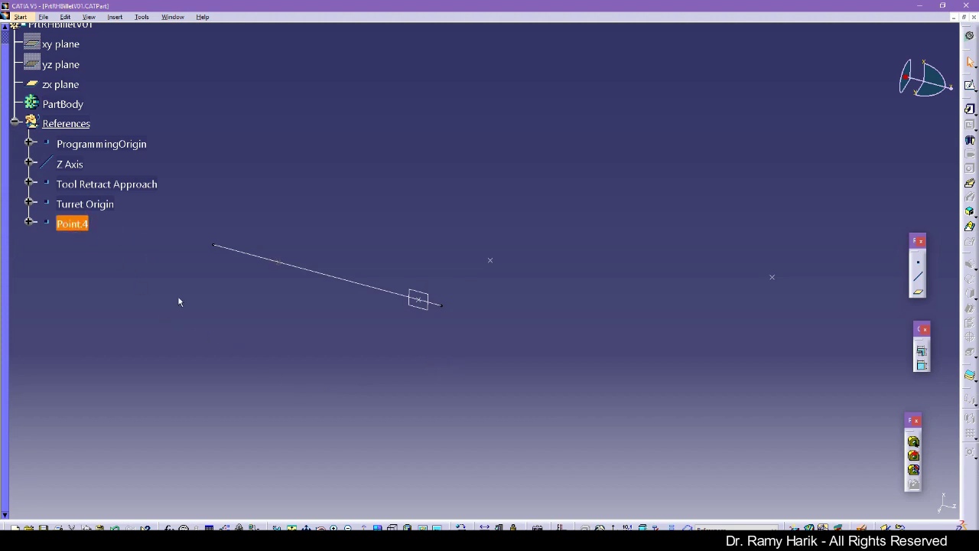
{"action": "key", "text": "alt+Return"}
{"action": "type", "text": "Machine Origin"}
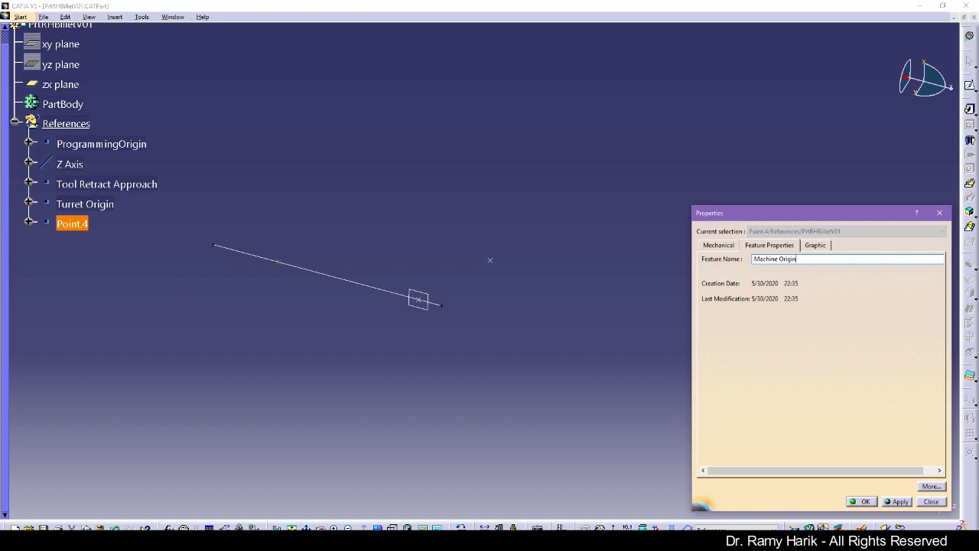
{"action": "key", "text": "Return"}
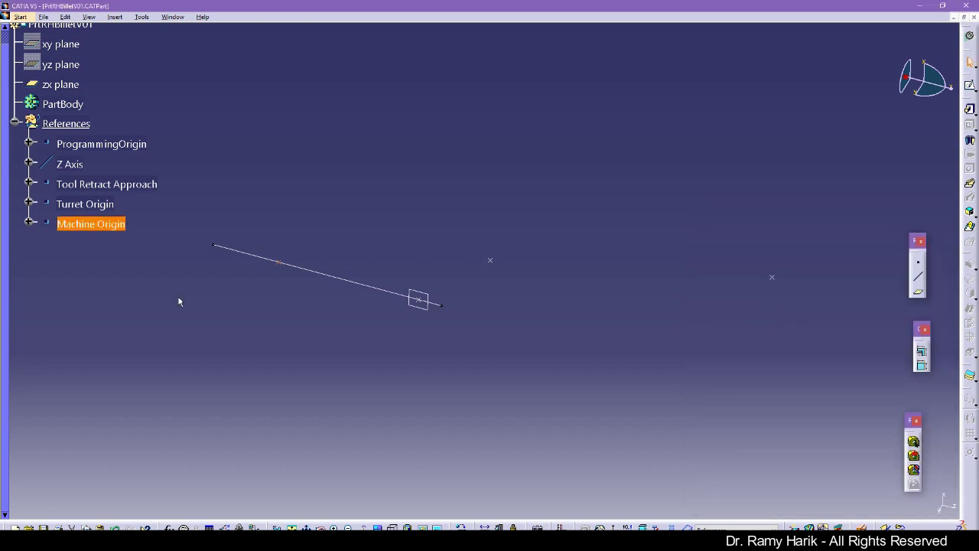
{"action": "left_click", "coordinate": [260, 389]}
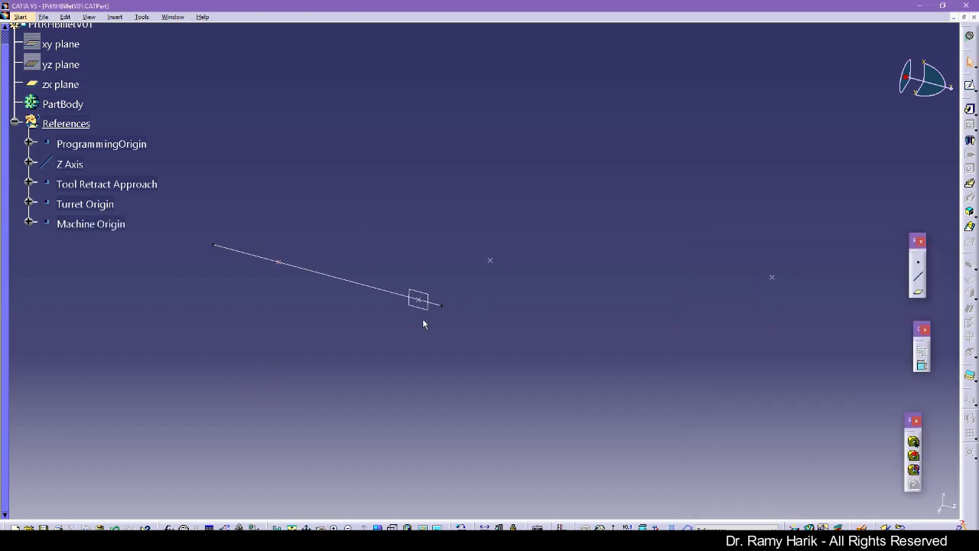
- Give the ProgrammingOrigin point a filled square symbol and a dark green colour in its graphic properties
{"action": "right_click", "coordinate": [93, 144]}
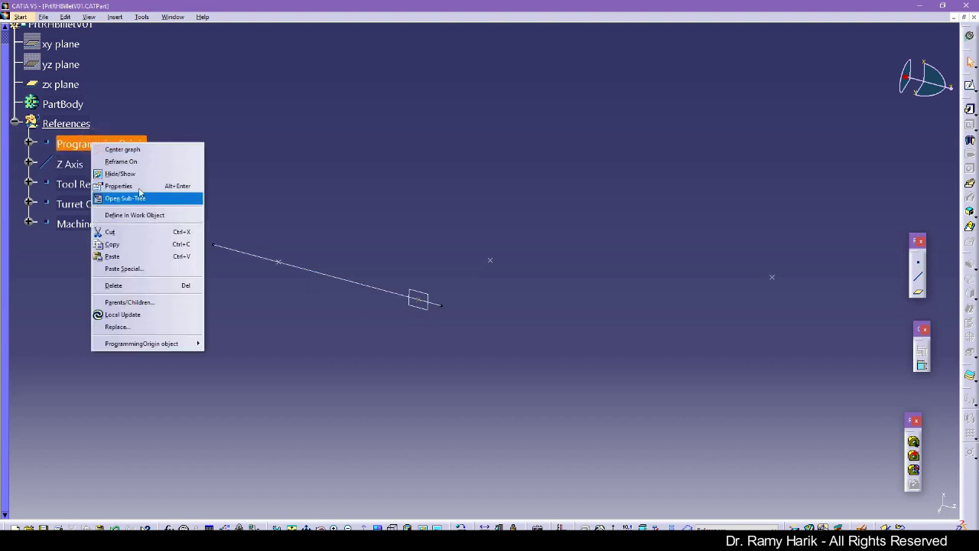
{"action": "left_click", "coordinate": [123, 186]}
{"action": "left_click", "coordinate": [815, 245]}
{"action": "left_click", "coordinate": [730, 243]}
{"action": "left_click", "coordinate": [769, 244]}
{"action": "left_click", "coordinate": [811, 259]}
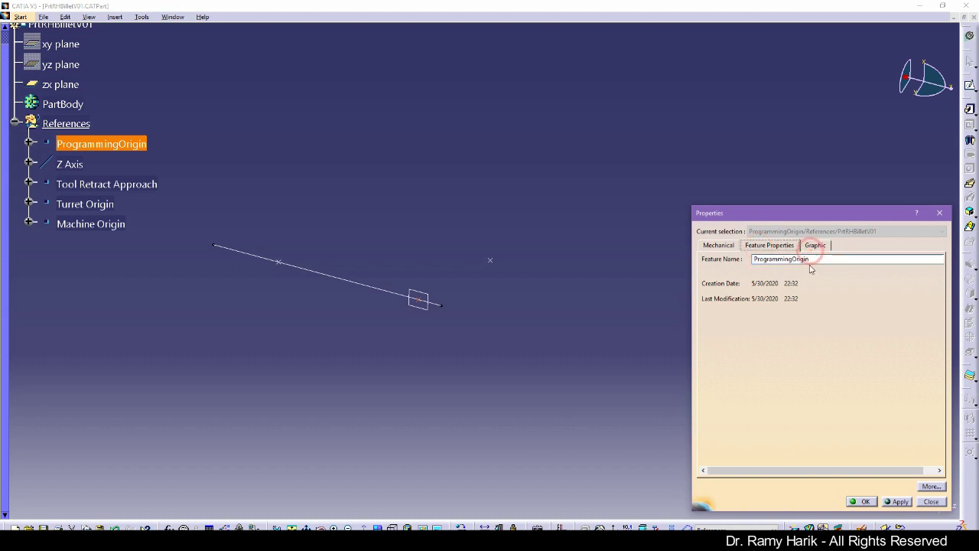
{"action": "left_click", "coordinate": [815, 245]}
{"action": "left_click", "coordinate": [865, 365]}
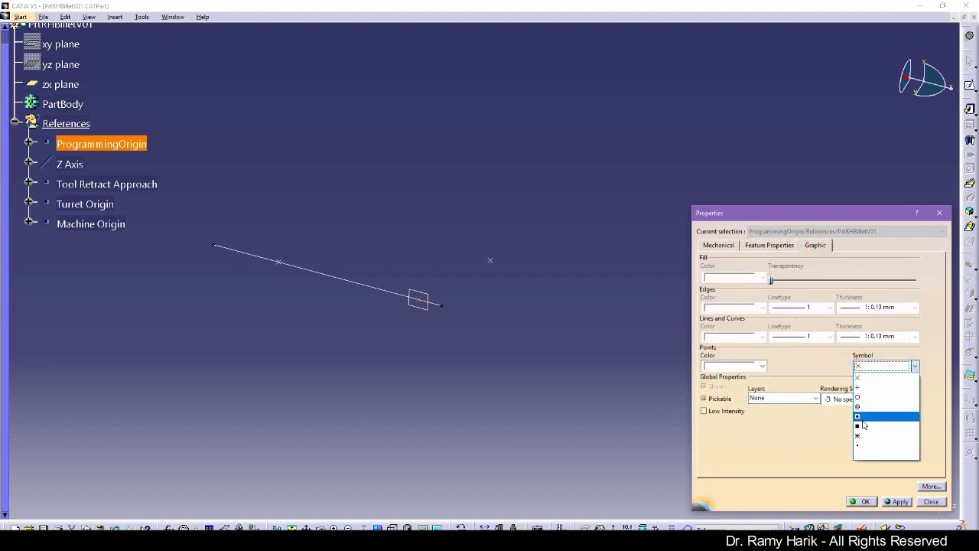
{"action": "left_click", "coordinate": [863, 425]}
{"action": "left_click", "coordinate": [750, 365]}
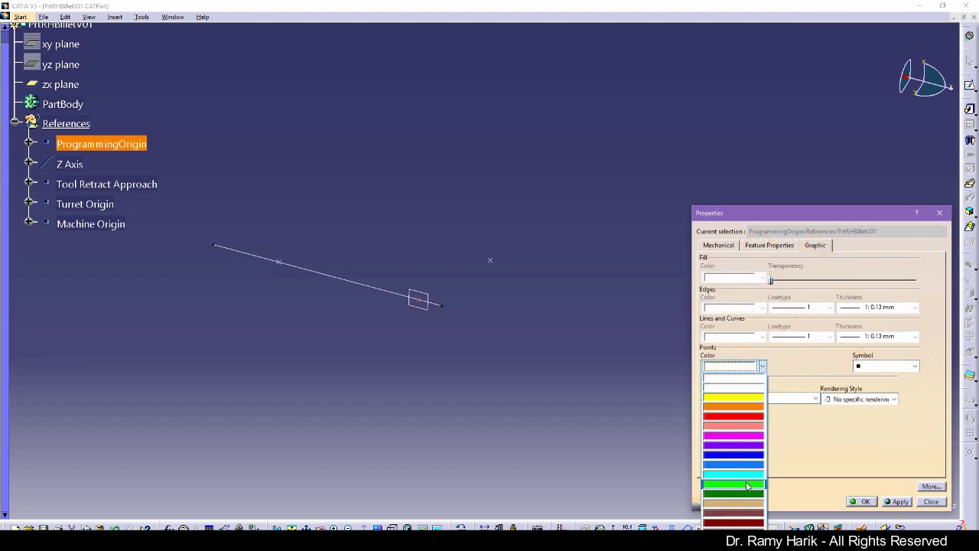
{"action": "left_click", "coordinate": [746, 493]}
{"action": "left_click", "coordinate": [897, 501]}
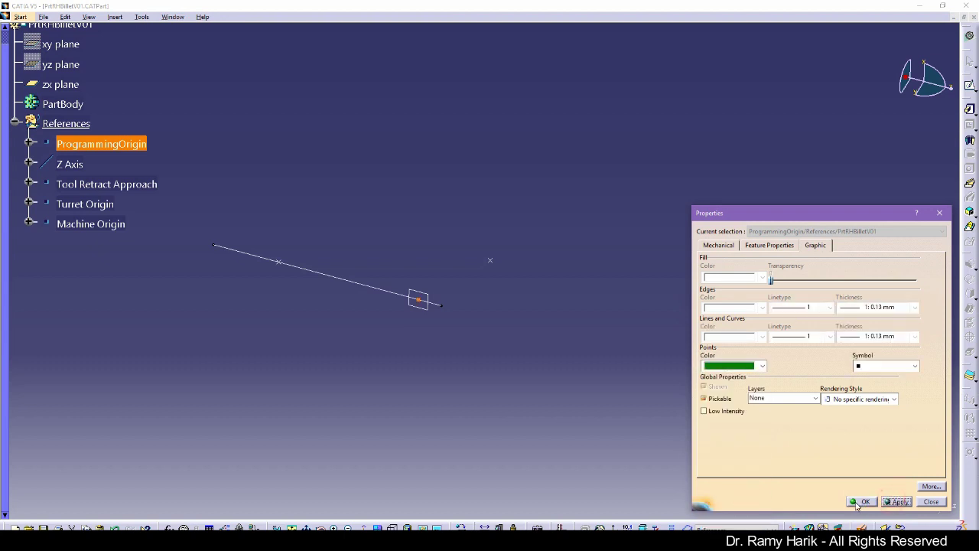
{"action": "left_click", "coordinate": [863, 501]}
{"action": "left_click", "coordinate": [386, 300]}
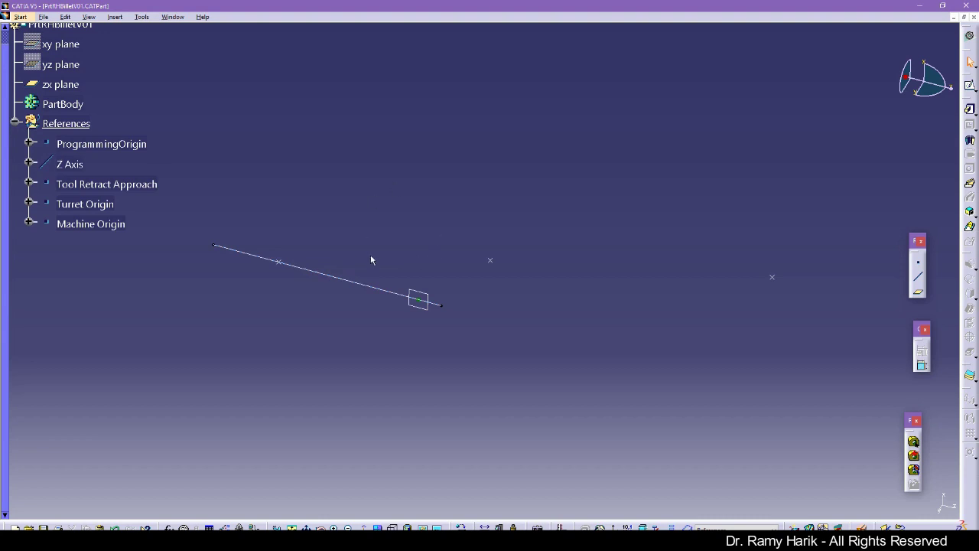
{"action": "left_click", "coordinate": [420, 304]}
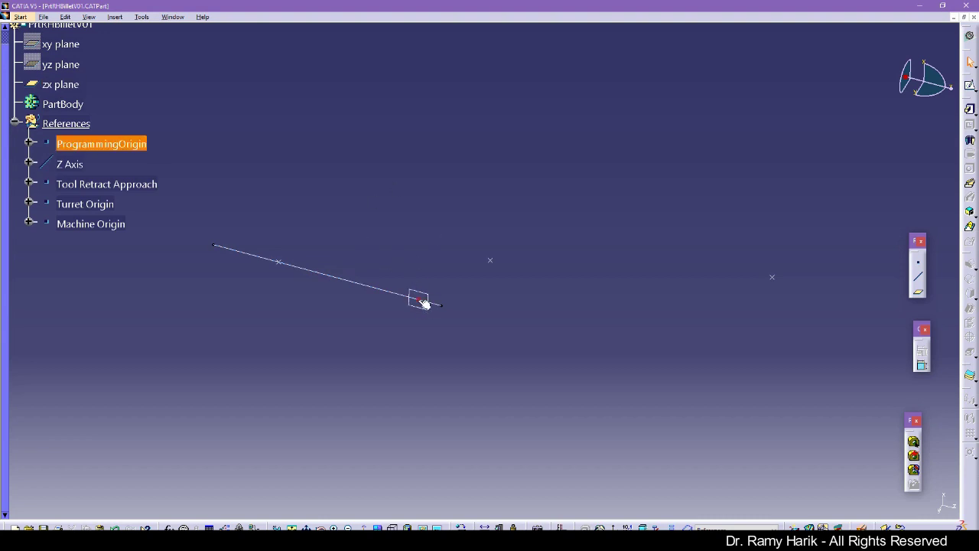
- Set the Z Axis line in the References set to dashed linetype 2 and a brown colour in its graphic properties
{"action": "right_click", "coordinate": [77, 168]}
{"action": "left_click", "coordinate": [121, 208]}
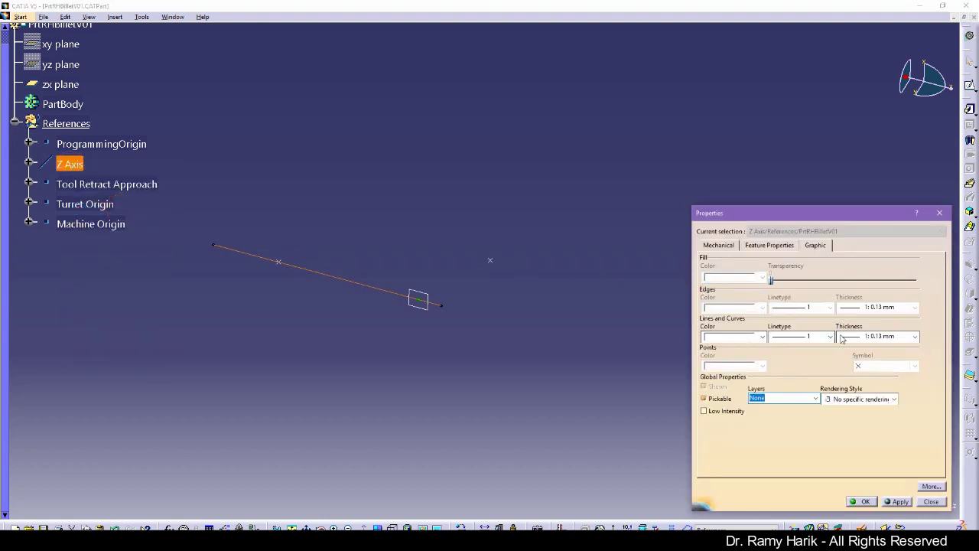
{"action": "left_click", "coordinate": [811, 337]}
{"action": "left_click", "coordinate": [799, 359]}
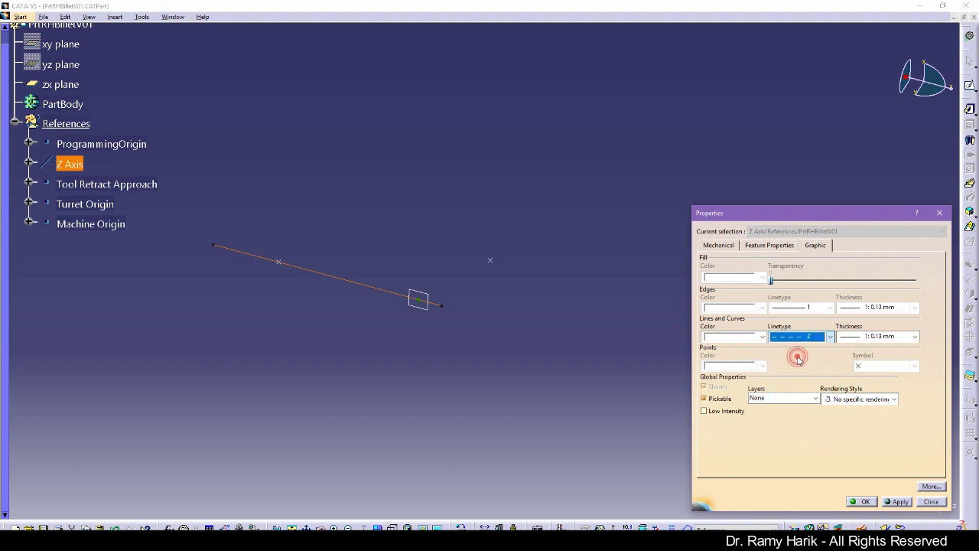
{"action": "left_click", "coordinate": [749, 338]}
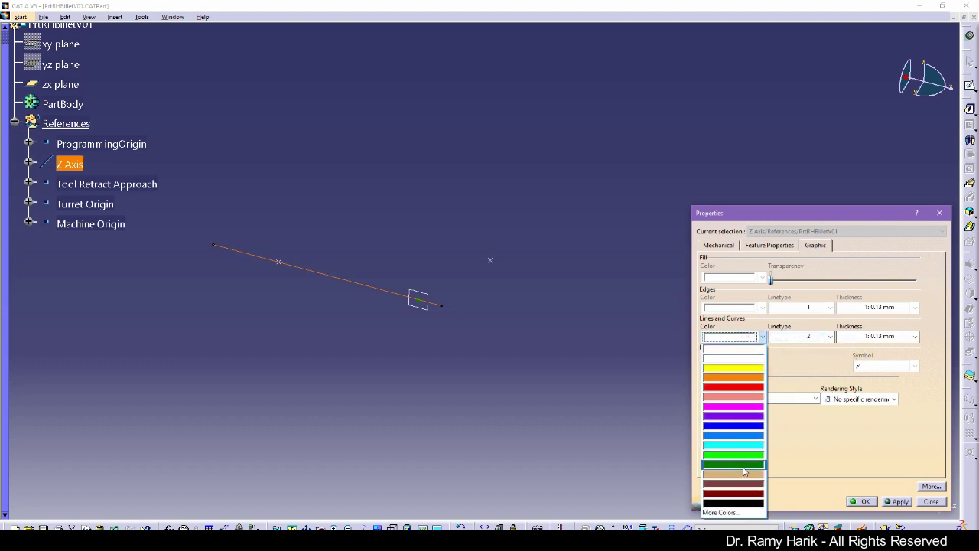
{"action": "left_click", "coordinate": [740, 484]}
{"action": "left_click", "coordinate": [897, 501]}
{"action": "left_click", "coordinate": [865, 501]}
{"action": "left_click", "coordinate": [402, 368]}
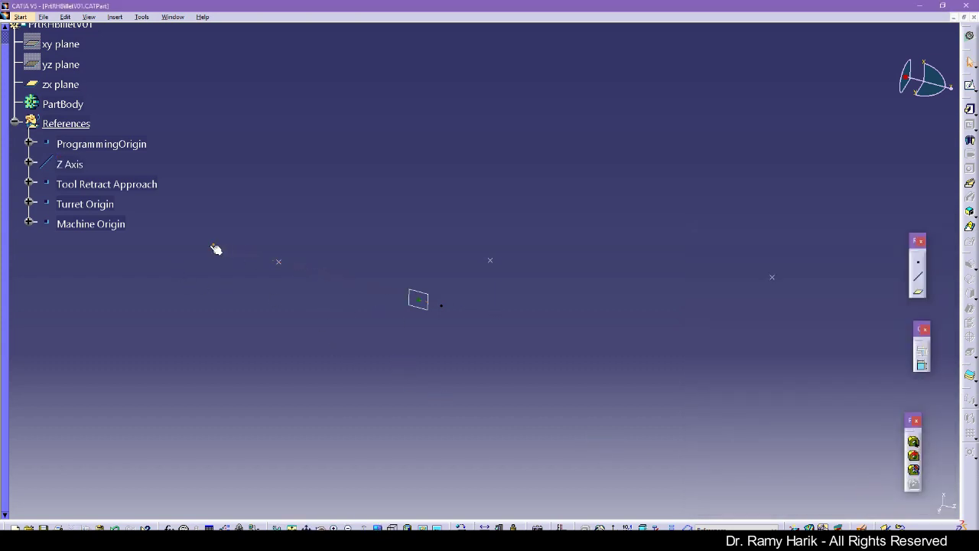
- Give the Tool Retract Approach point a filled square symbol and a bright green colour in its graphic properties
{"action": "right_click", "coordinate": [95, 225]}
{"action": "left_click", "coordinate": [122, 267]}
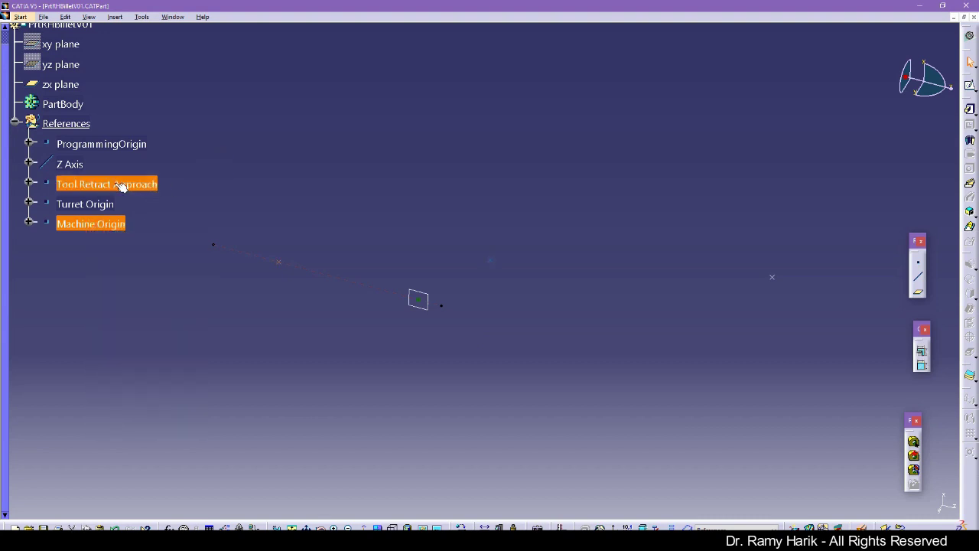
{"action": "right_click", "coordinate": [122, 187]}
{"action": "left_click", "coordinate": [148, 227]}
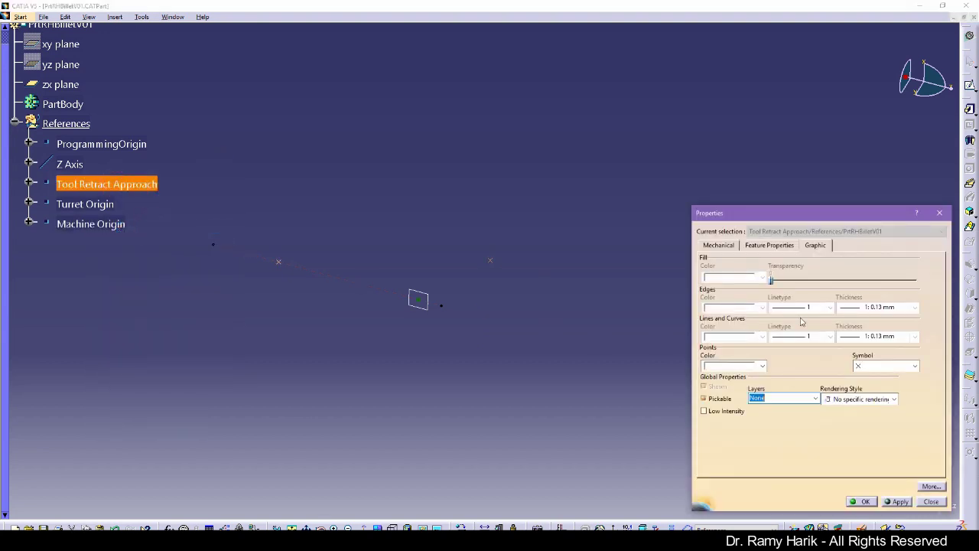
{"action": "left_click", "coordinate": [872, 367]}
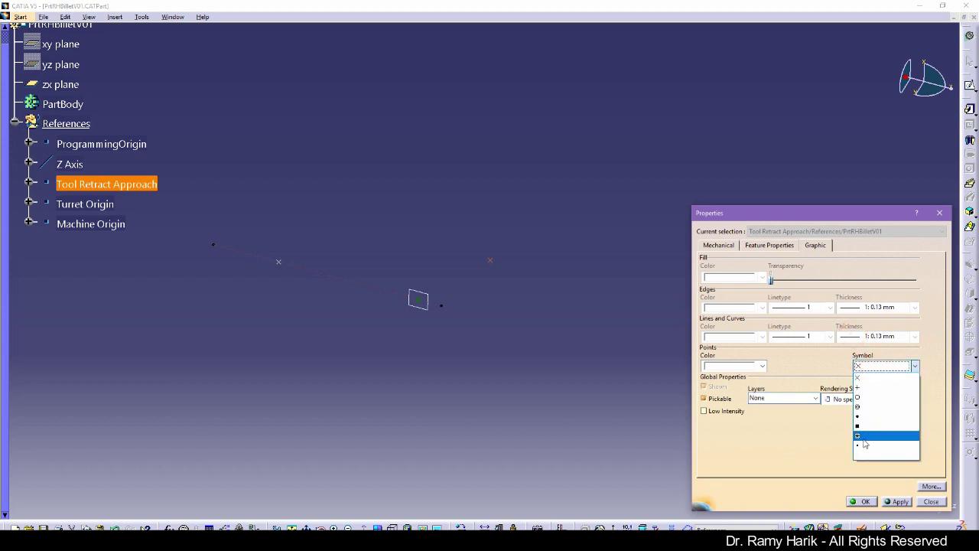
{"action": "left_click", "coordinate": [867, 427]}
{"action": "left_click", "coordinate": [762, 366]}
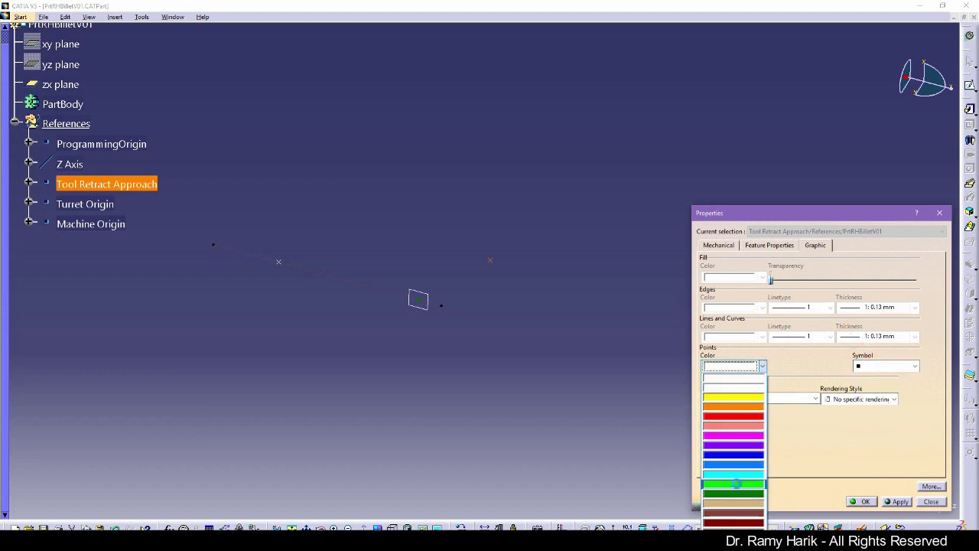
{"action": "left_click", "coordinate": [736, 482]}
{"action": "left_click", "coordinate": [863, 502]}
{"action": "left_click", "coordinate": [625, 459]}
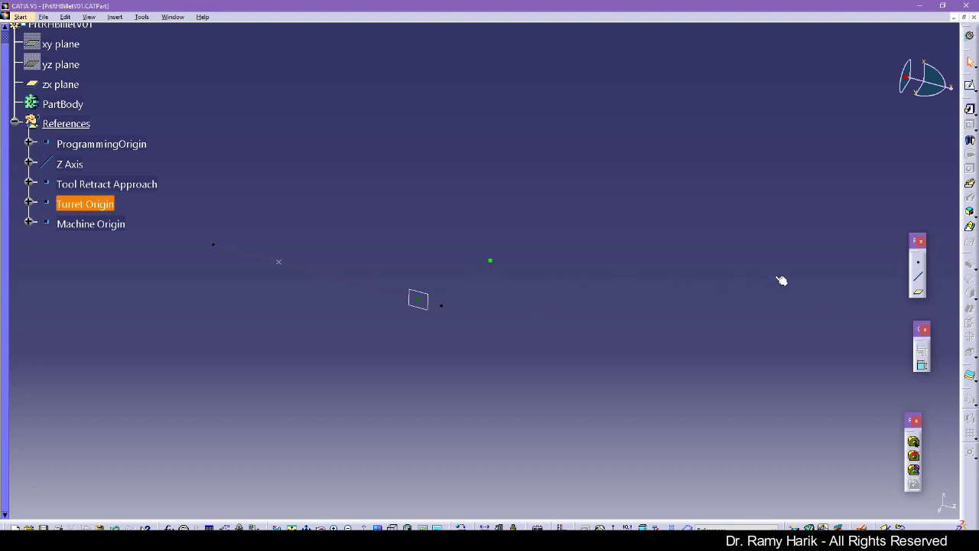
- Give the Turret Origin point a filled square symbol and an orange colour in its graphic properties
{"action": "right_click", "coordinate": [111, 216]}
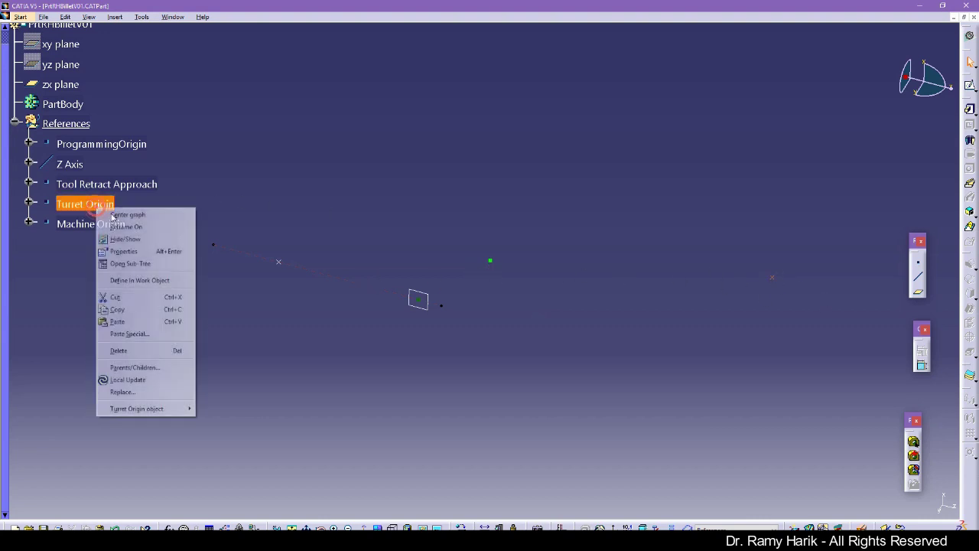
{"action": "left_click", "coordinate": [147, 253]}
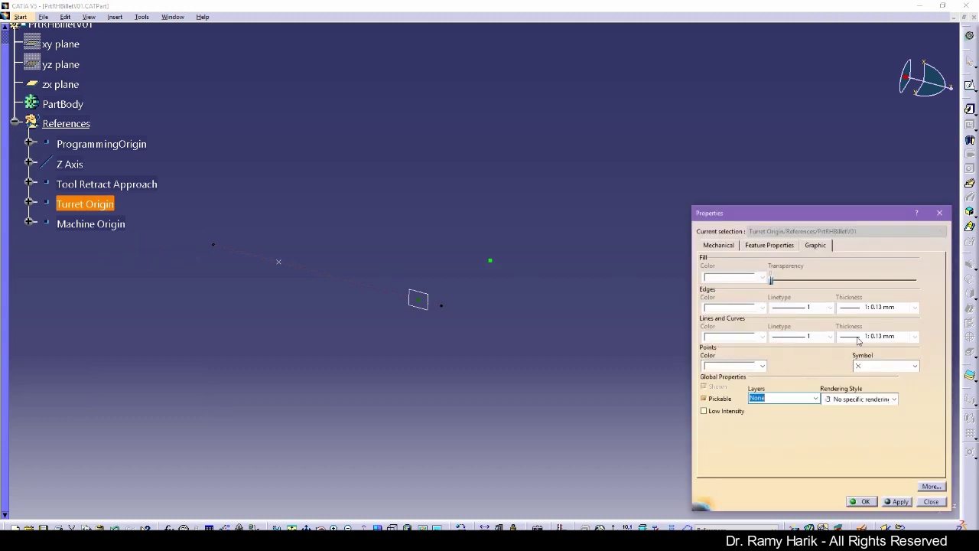
{"action": "left_click", "coordinate": [863, 366]}
{"action": "left_click", "coordinate": [873, 427]}
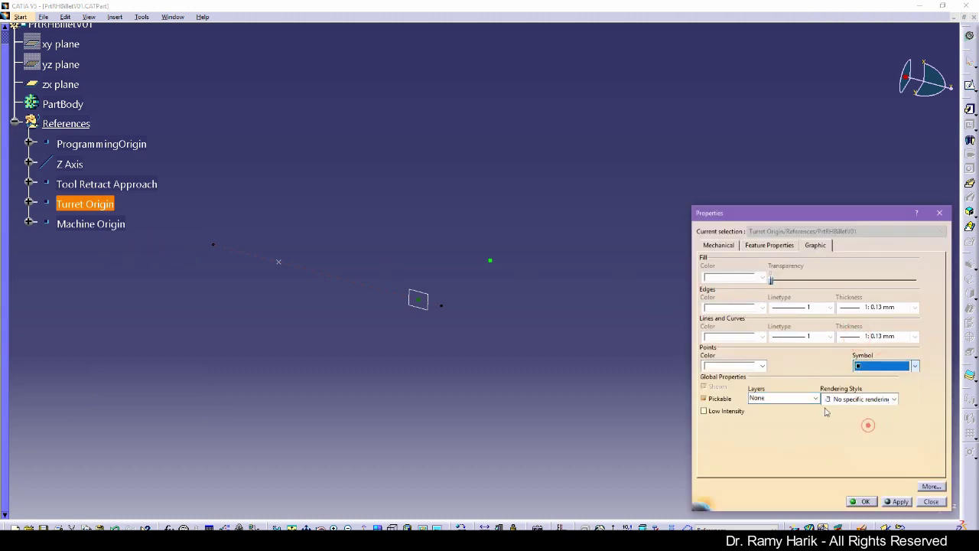
{"action": "left_click", "coordinate": [741, 362]}
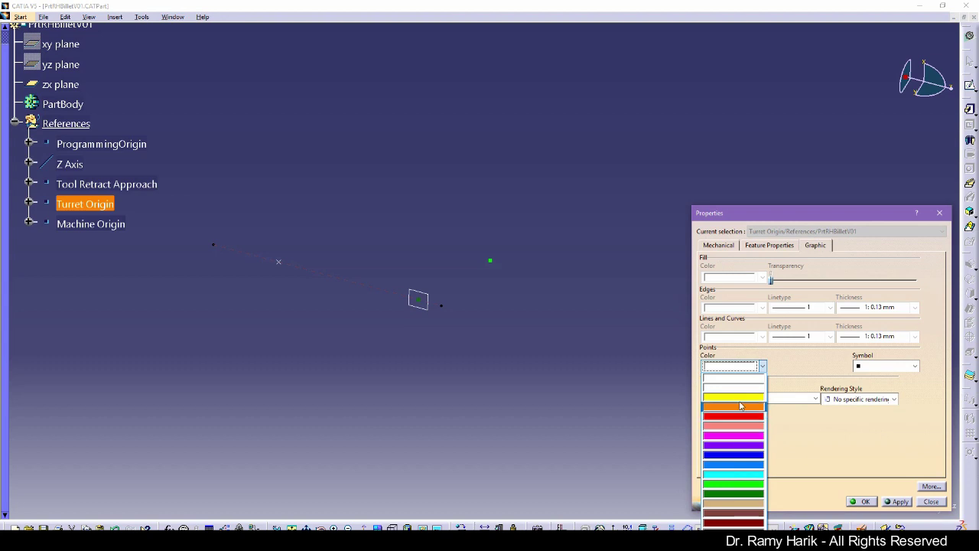
{"action": "left_click", "coordinate": [736, 407]}
{"action": "left_click", "coordinate": [899, 502]}
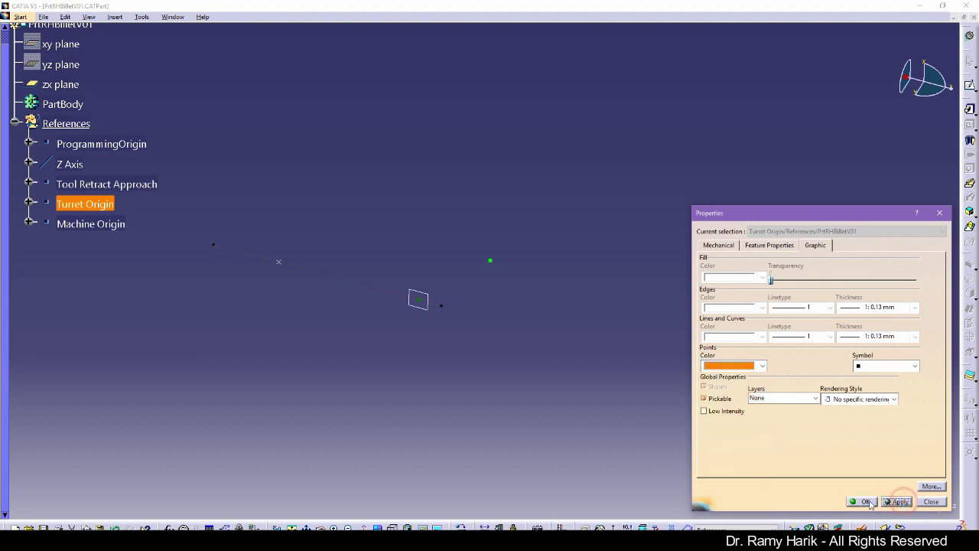
{"action": "left_click", "coordinate": [862, 502]}
{"action": "left_click", "coordinate": [740, 433]}
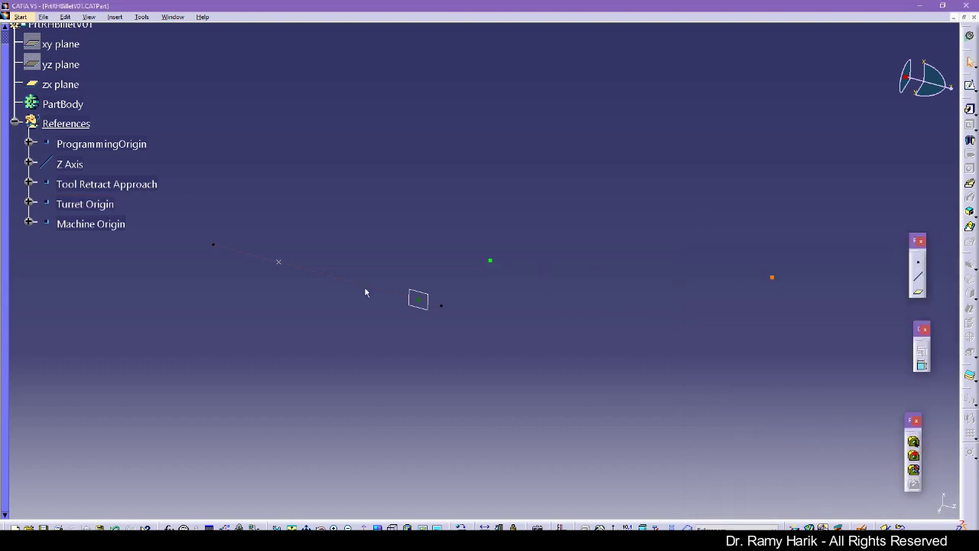
- Give the Machine Origin point a filled square symbol and a red colour in its graphic properties, and save the part
{"action": "left_click", "coordinate": [96, 225]}
{"action": "right_click", "coordinate": [94, 224]}
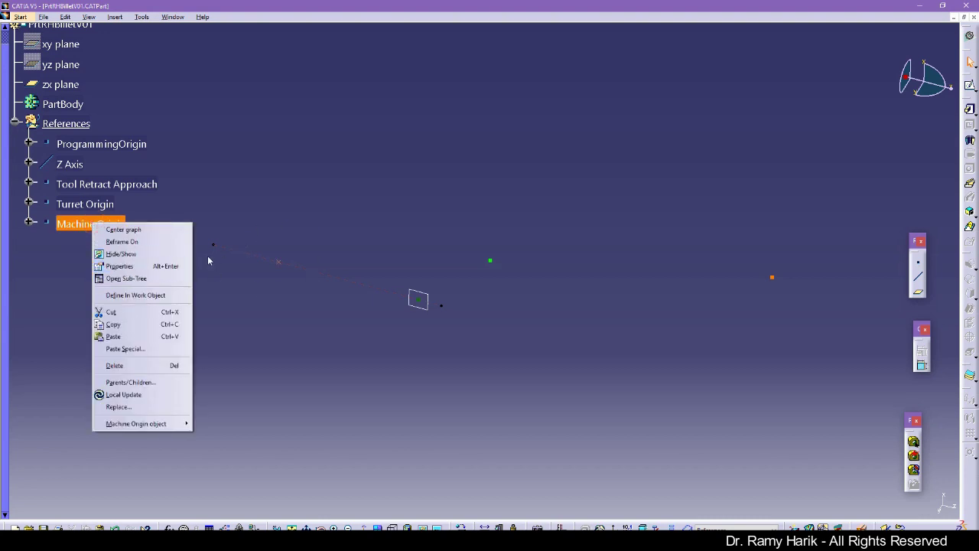
{"action": "left_click", "coordinate": [167, 266]}
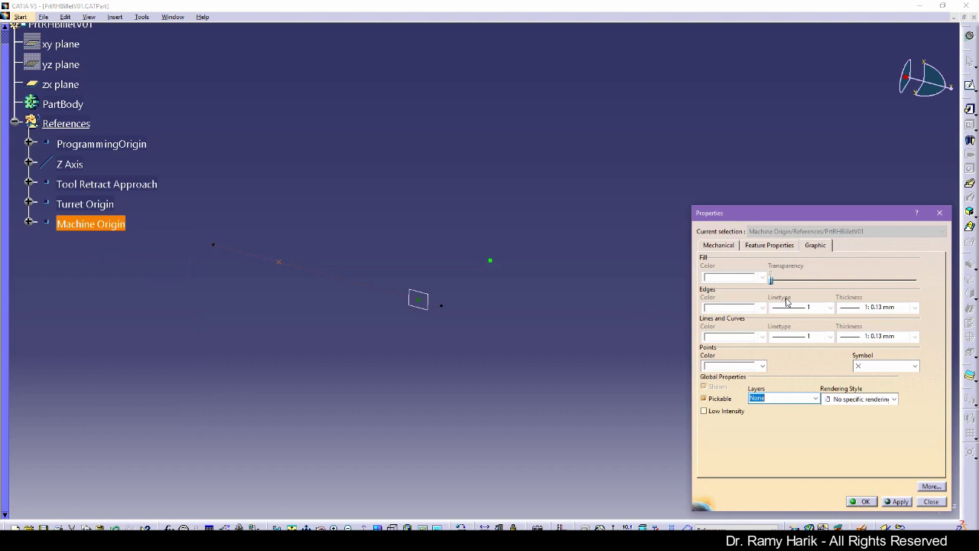
{"action": "left_click", "coordinate": [860, 366]}
{"action": "left_click", "coordinate": [861, 423]}
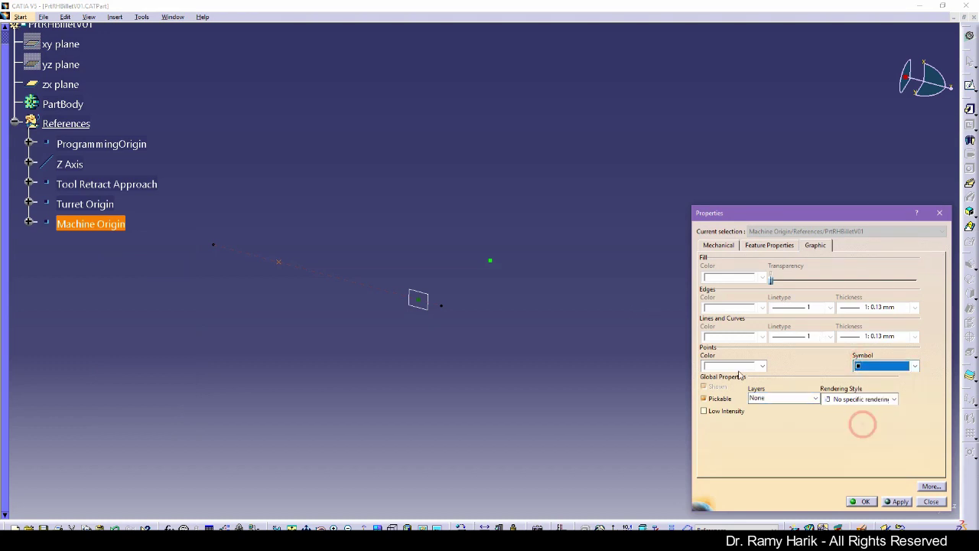
{"action": "left_click", "coordinate": [739, 366]}
{"action": "left_click", "coordinate": [738, 416]}
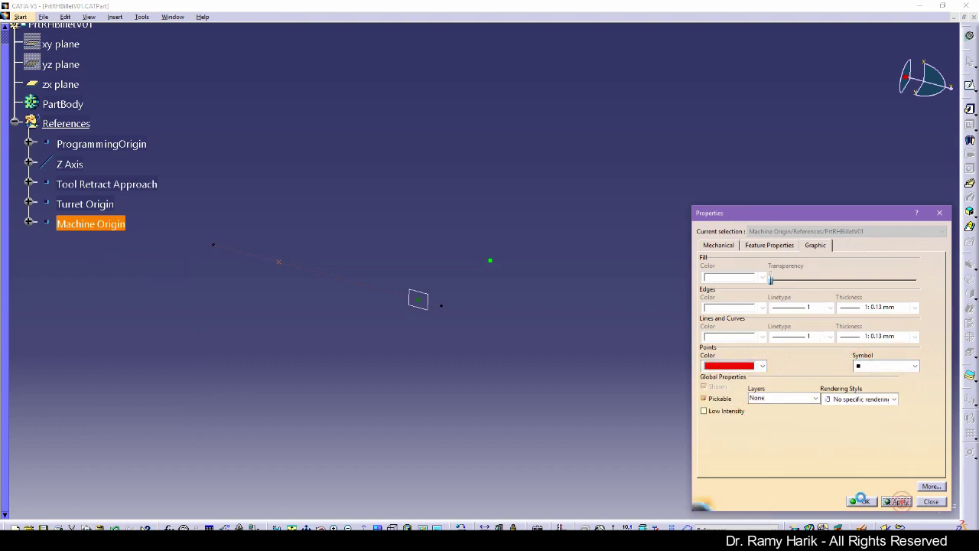
{"action": "left_click", "coordinate": [861, 501]}
{"action": "left_click", "coordinate": [597, 443]}
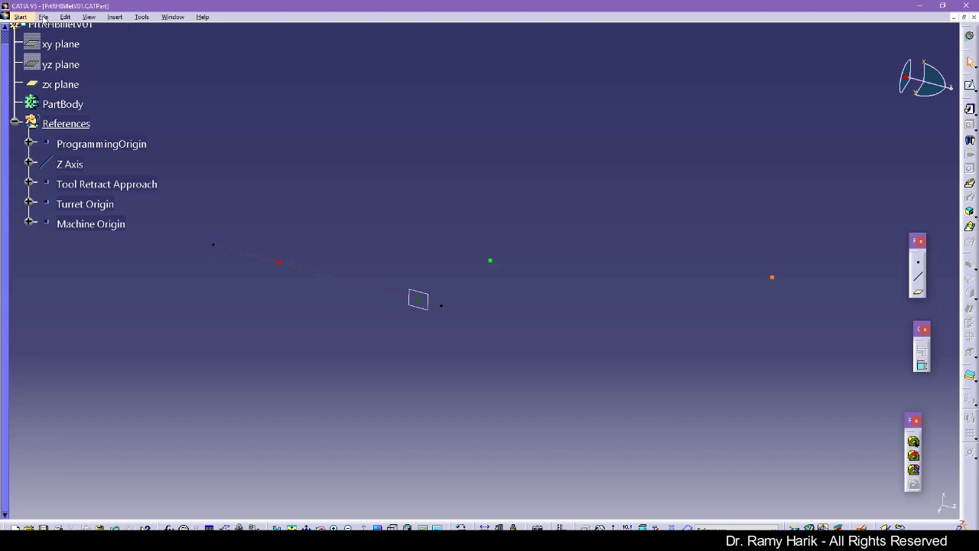
{"action": "left_click", "coordinate": [44, 16]}
{"action": "left_click", "coordinate": [76, 81]}
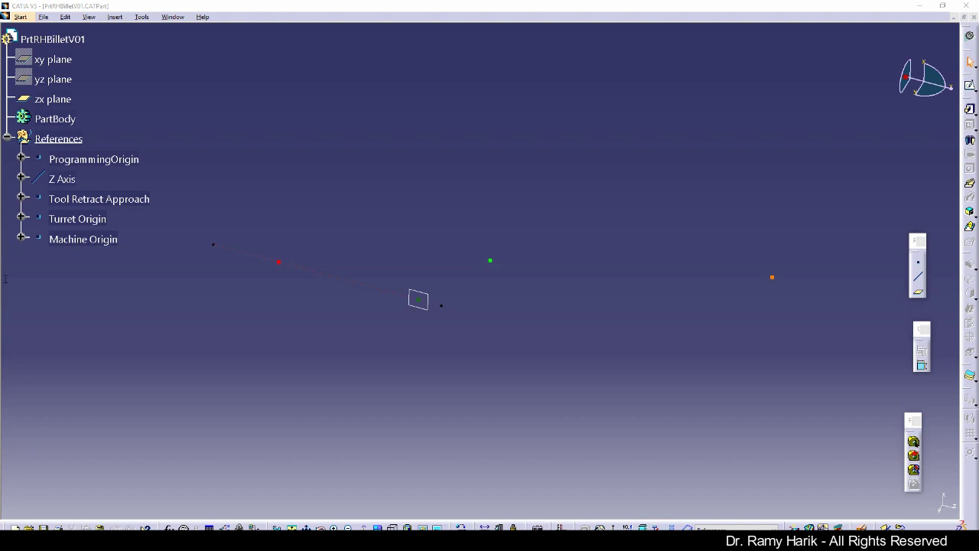
- Define PartBody as the work object and open a sketch on the zx plane
{"action": "right_click", "coordinate": [62, 120]}
{"action": "key", "text": "Escape"}
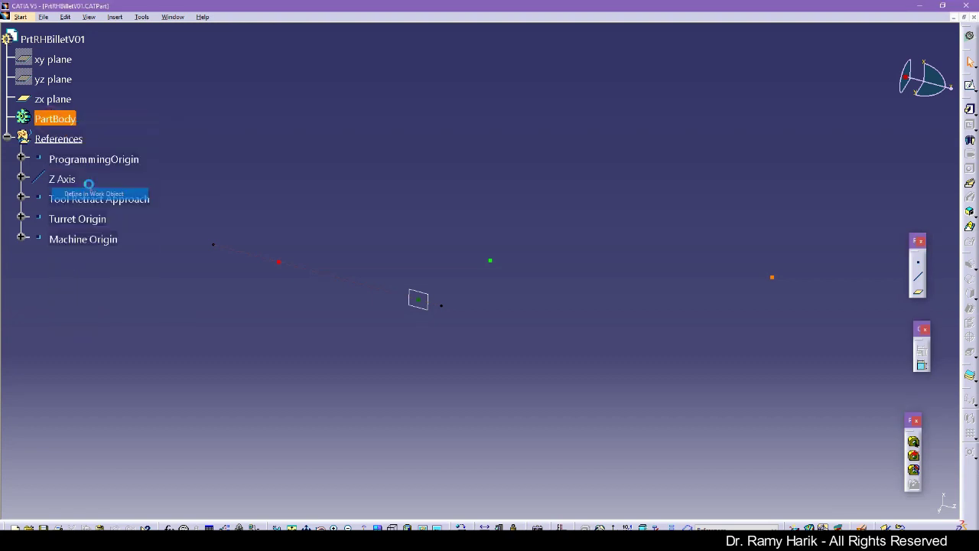
{"action": "left_click", "coordinate": [150, 101]}
{"action": "left_click", "coordinate": [969, 85]}
{"action": "left_click", "coordinate": [52, 99]}
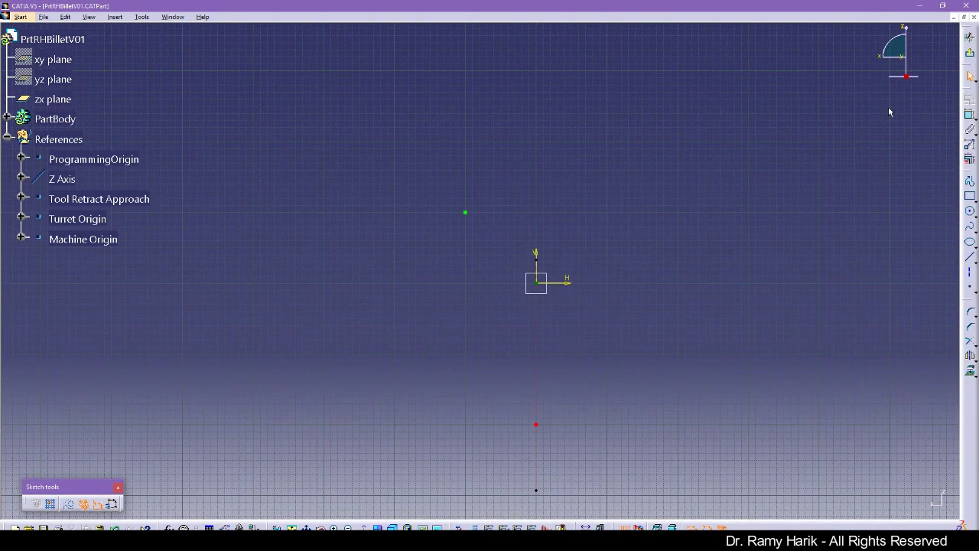
{"action": "left_click_drag", "start_coordinate": [886, 51], "coordinate": [938, 59]}
{"action": "mouse_move", "coordinate": [600, 357]}
{"action": "middle_mouse_down"}
{"action": "mouse_move", "coordinate": [579, 361]}
{"action": "mouse_move", "coordinate": [576, 329]}
{"action": "middle_mouse_up"}
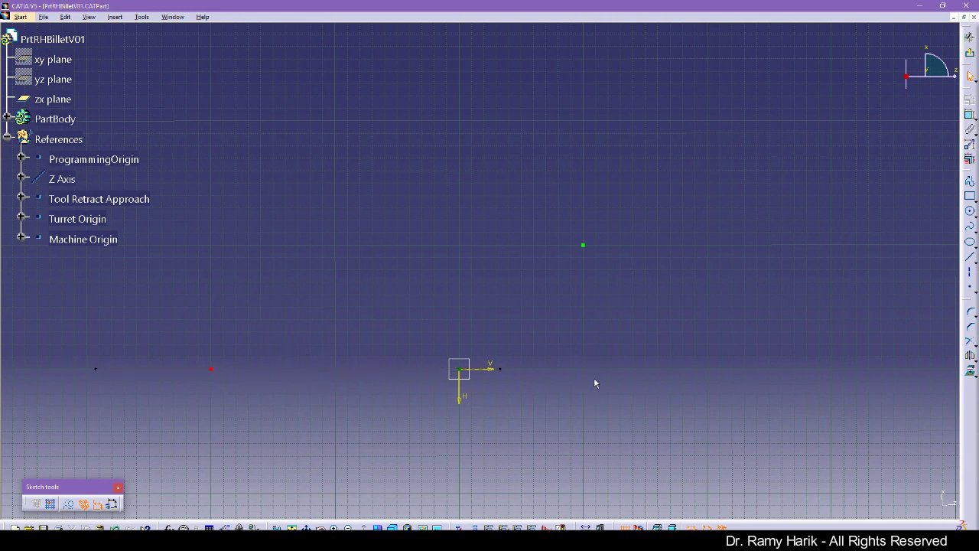
- Try to draw the first profile line from the sketch origin with numeric entries of 20 and 0 and an angle of 180 degrees
{"action": "left_click", "coordinate": [971, 183]}
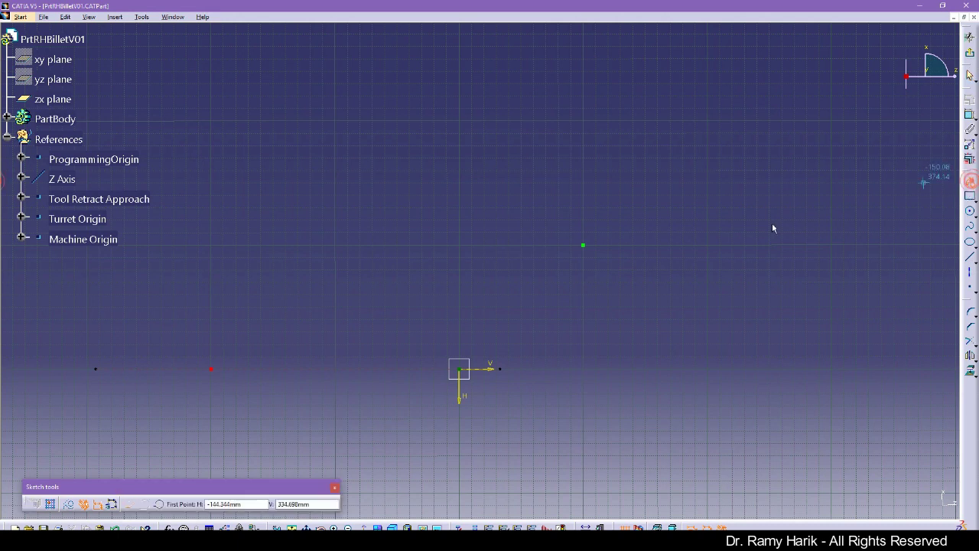
{"action": "left_click", "coordinate": [462, 371]}
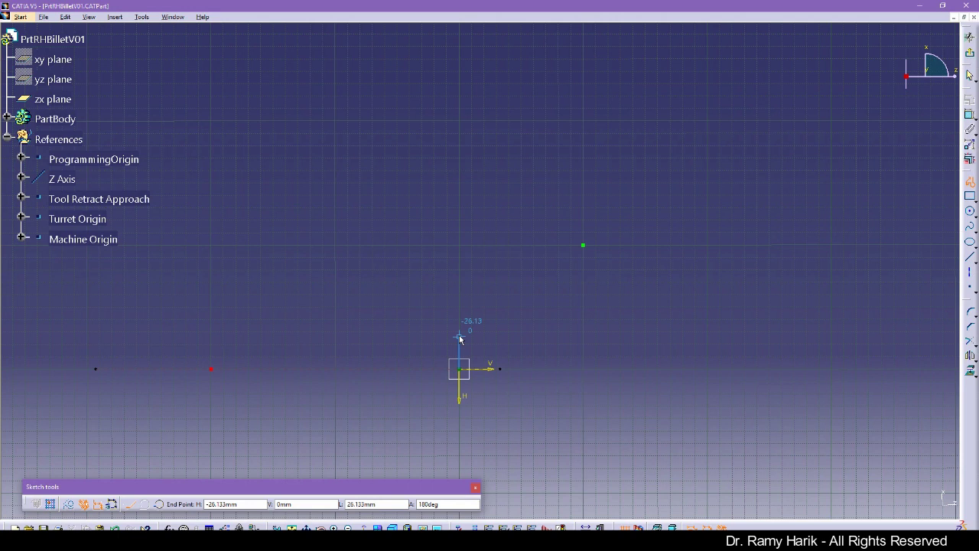
{"action": "key", "text": "Tab"}
{"action": "type", "text": "20"}
{"action": "key", "text": "Tab"}
{"action": "type", "text": "0"}
{"action": "key", "text": "Return"}
{"action": "key", "text": "Tab"}
{"action": "key", "text": "Tab"}
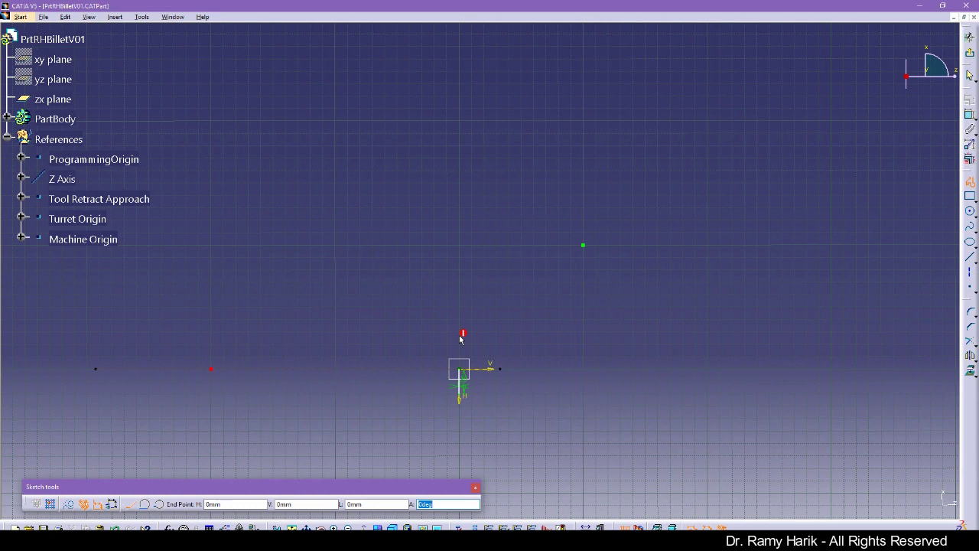
{"action": "type", "text": "180"}
{"action": "key", "text": "Return"}
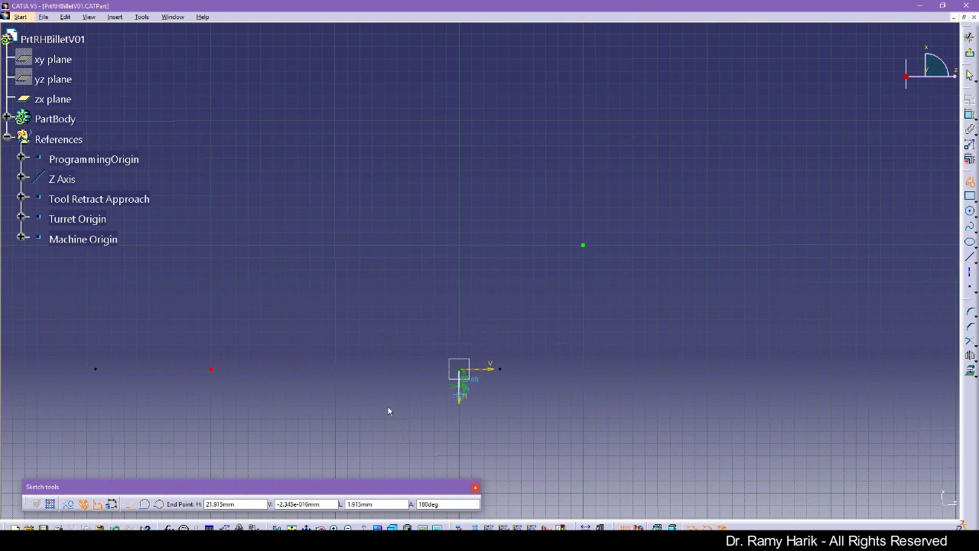
{"action": "key", "text": "Tab"}
{"action": "key", "text": "Tab"}
{"action": "key", "text": "Tab"}
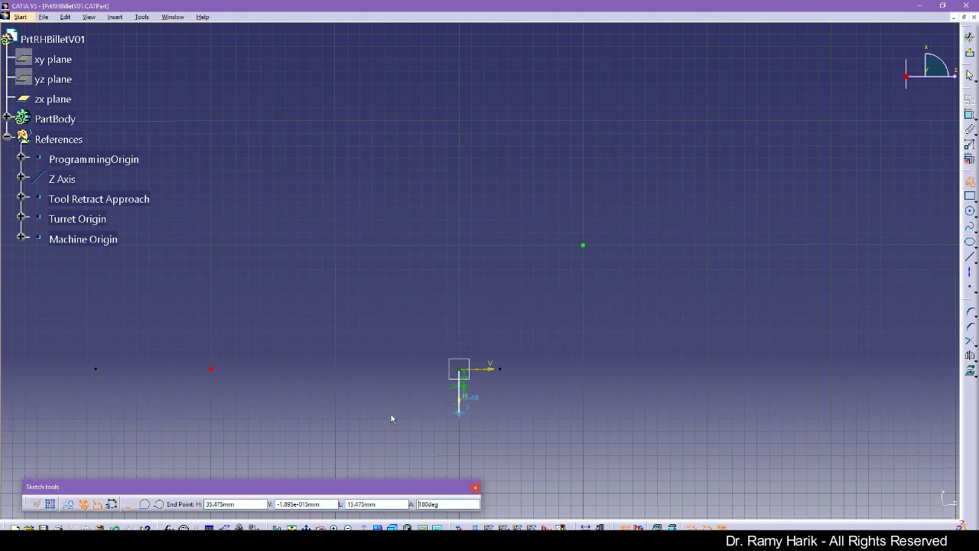
{"action": "key", "text": "Tab"}
{"action": "key", "text": "Tab"}
{"action": "key", "text": "Tab"}
{"action": "key", "text": "Tab"}
{"action": "key", "text": "Tab"}
{"action": "key", "text": "Tab"}
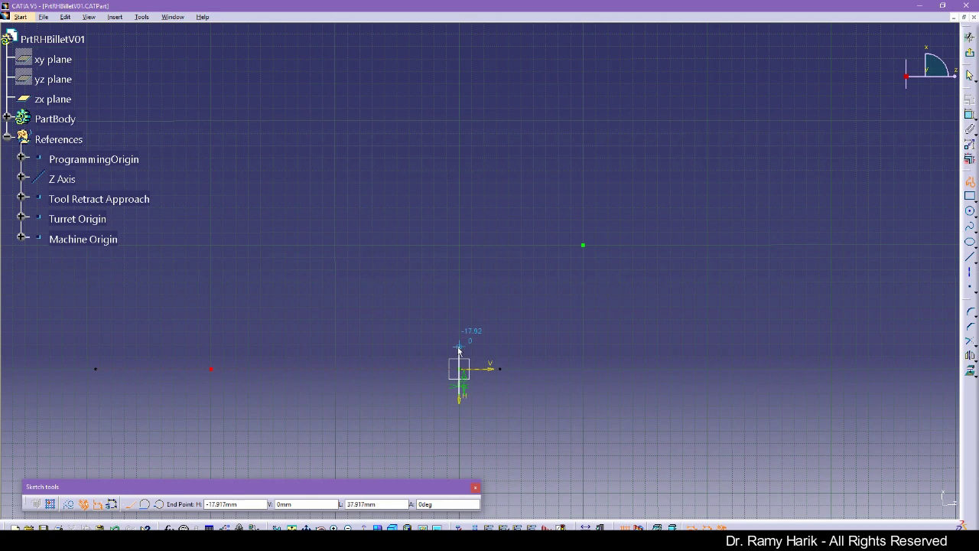
{"action": "key", "text": "Escape"}
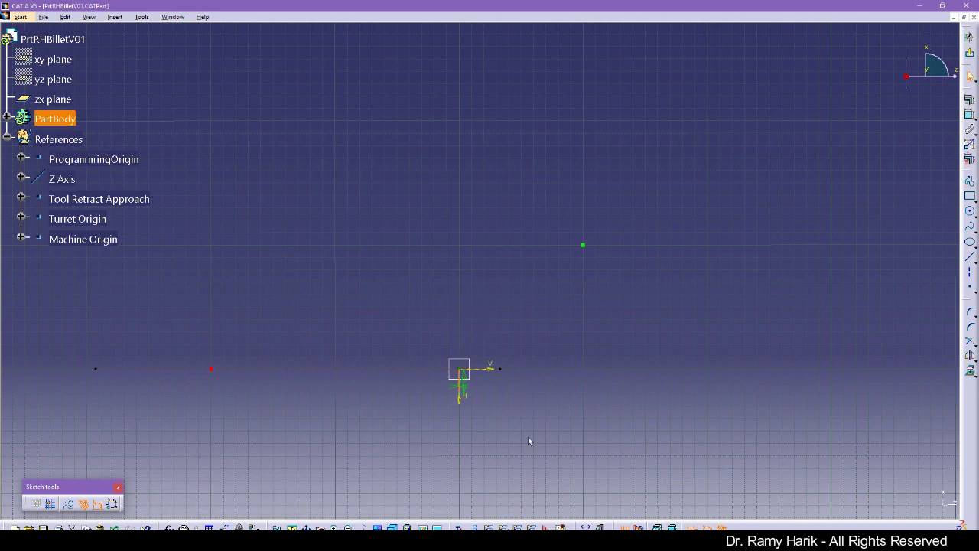
- Sketch an open three-line profile from the origin, about 20 mm high, extending toward the Machine Origin point and returning to the Z axis
{"action": "left_click", "coordinate": [970, 181]}
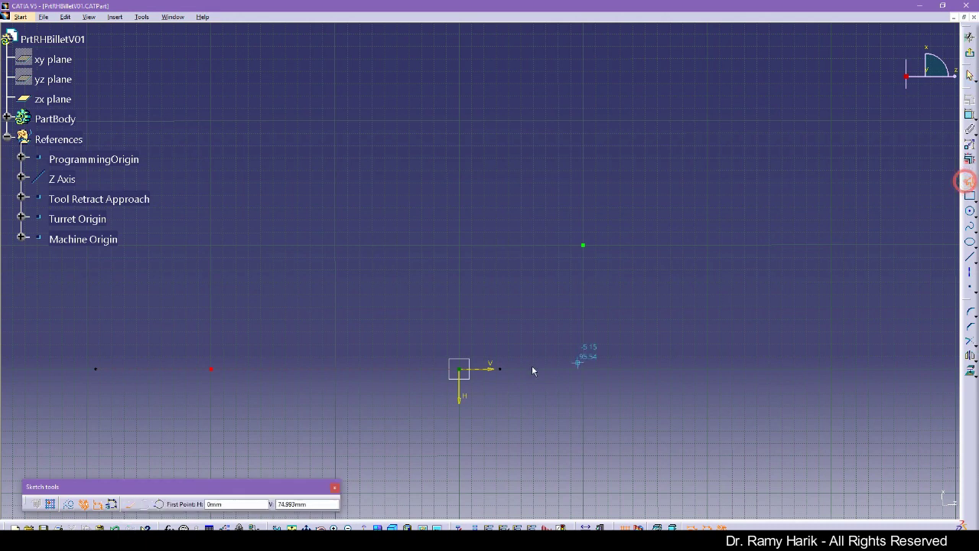
{"action": "left_click", "coordinate": [464, 370]}
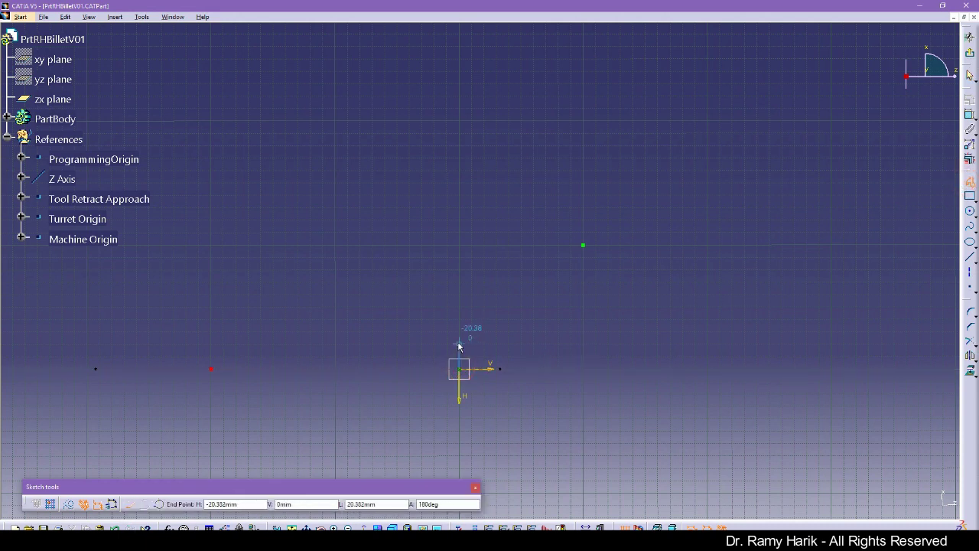
{"action": "left_click", "coordinate": [461, 345]}
{"action": "left_click", "coordinate": [226, 345]}
{"action": "left_click", "coordinate": [229, 368]}
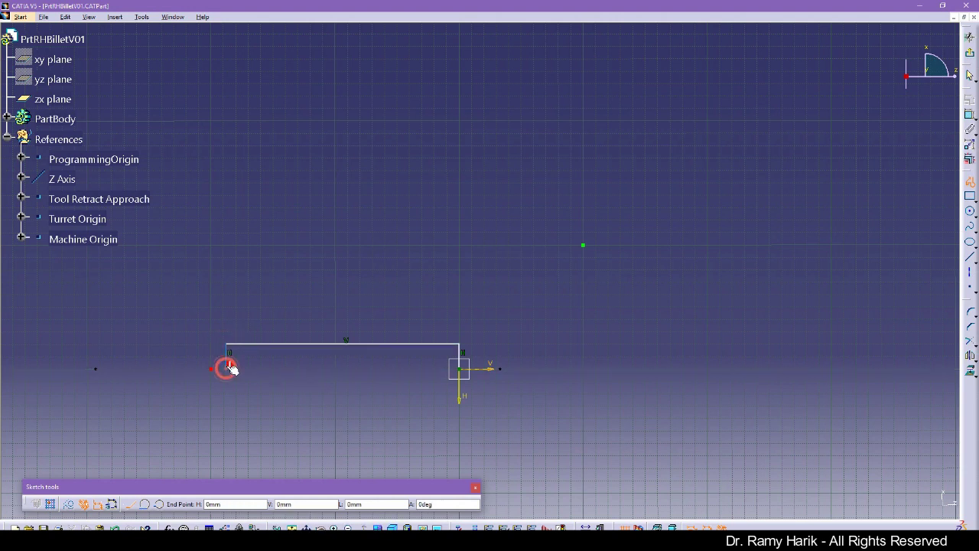
{"action": "double_click", "coordinate": [229, 369]}
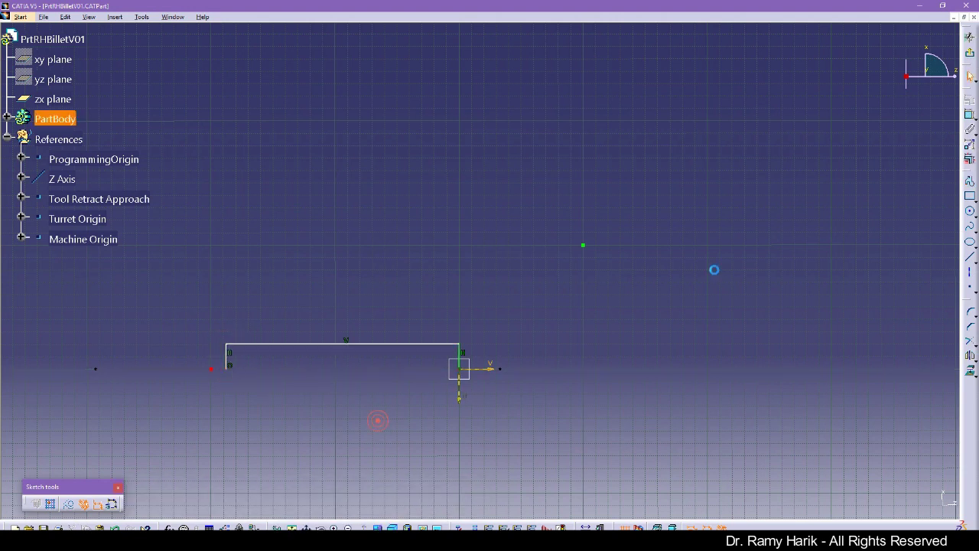
- Dimension the profile's vertical line at the origin and its long horizontal line, setting the horizontal line's length to 200 mm
{"action": "left_click", "coordinate": [463, 355]}
{"action": "left_click", "coordinate": [528, 361]}
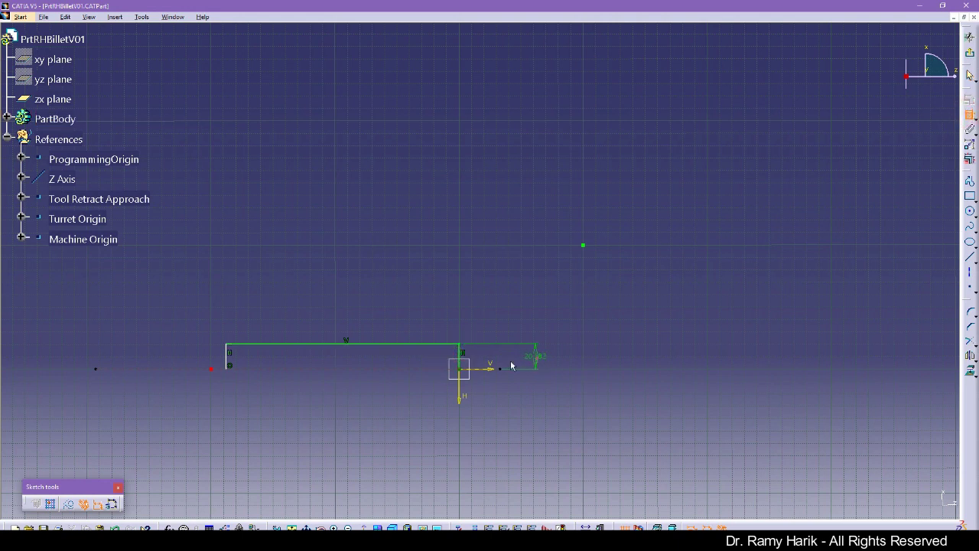
{"action": "left_click", "coordinate": [429, 344]}
{"action": "left_click", "coordinate": [418, 309]}
{"action": "double_click", "coordinate": [417, 305]}
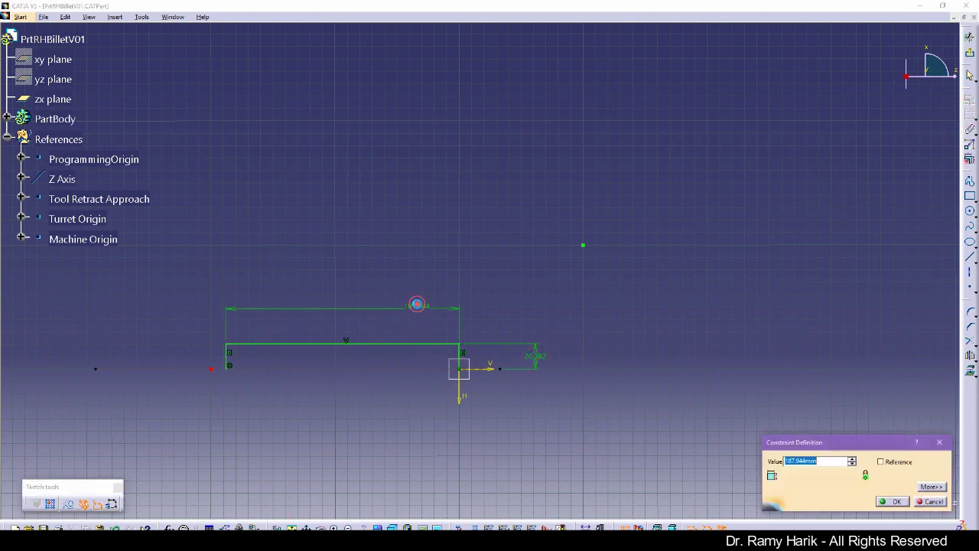
{"action": "type", "text": "200"}
{"action": "key", "text": "Return"}
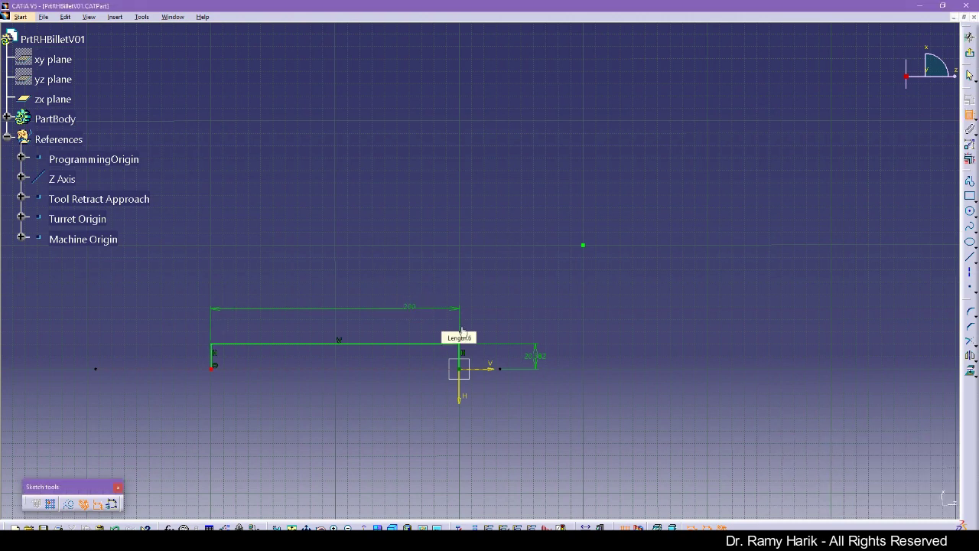
- Set the profile's height dimension to 20 mm
{"action": "double_click", "coordinate": [537, 356]}
{"action": "type", "text": "20.382mm"}
{"action": "key", "text": "Return"}
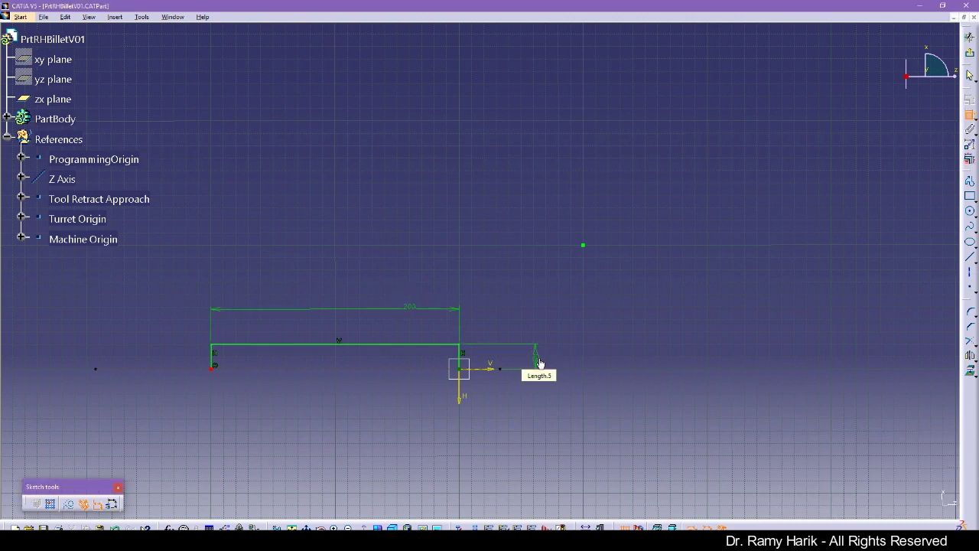
{"action": "left_click", "coordinate": [577, 431]}
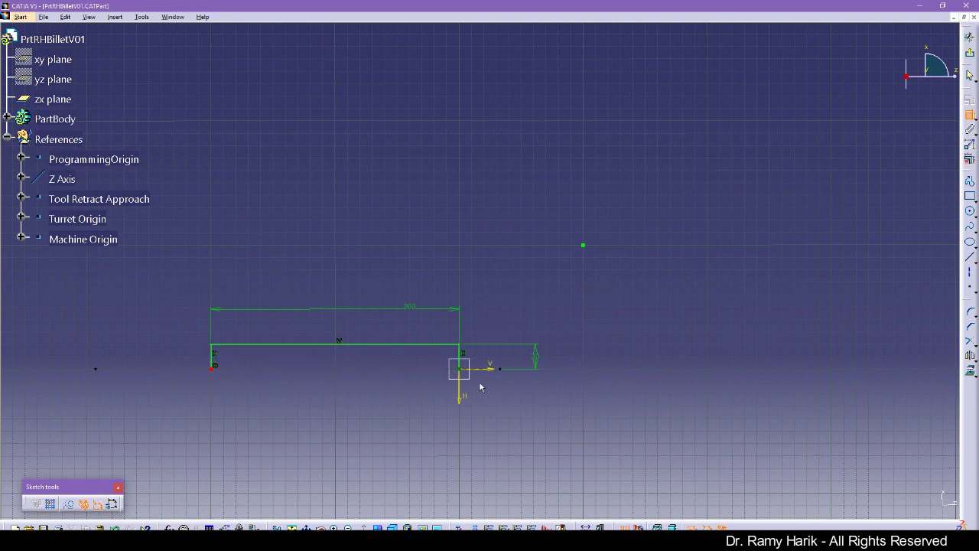
- Draw a sketch axis along the Z axis, extending past both ends of the billet profile
{"action": "left_click", "coordinate": [815, 280]}
{"action": "left_click", "coordinate": [969, 274]}
{"action": "left_click", "coordinate": [564, 372]}
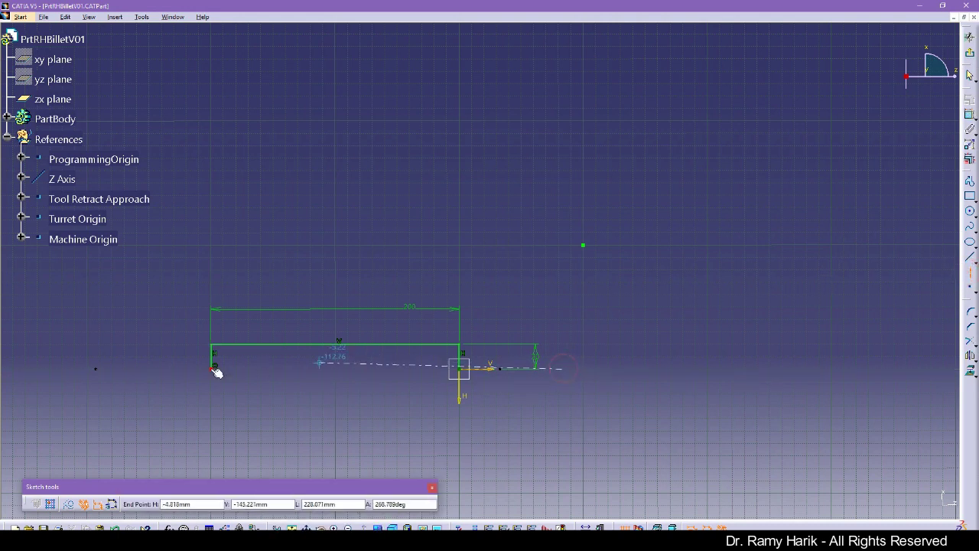
{"action": "left_click", "coordinate": [154, 372]}
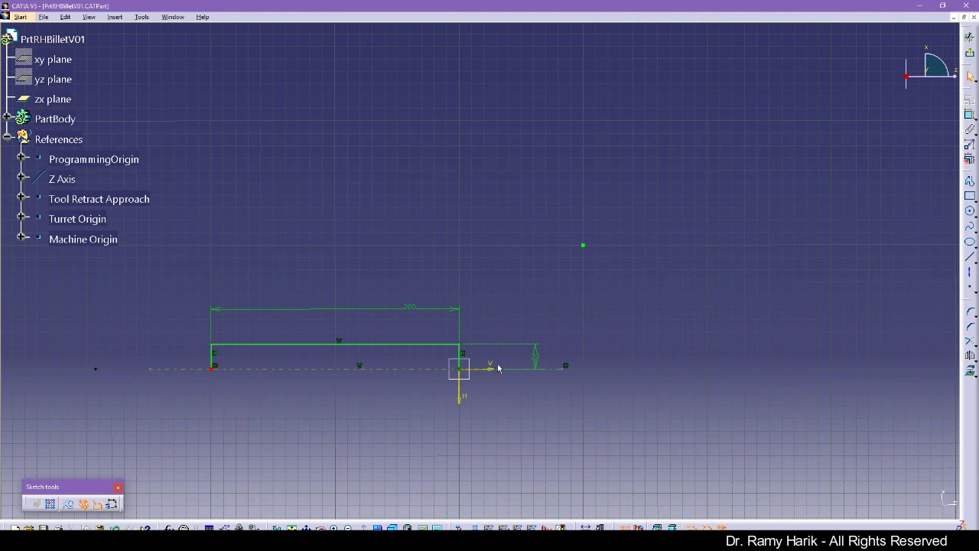
- Exit the sketch and revolve the profile 360 degrees about its sketch axis as a Shaft
{"action": "left_click", "coordinate": [969, 52]}
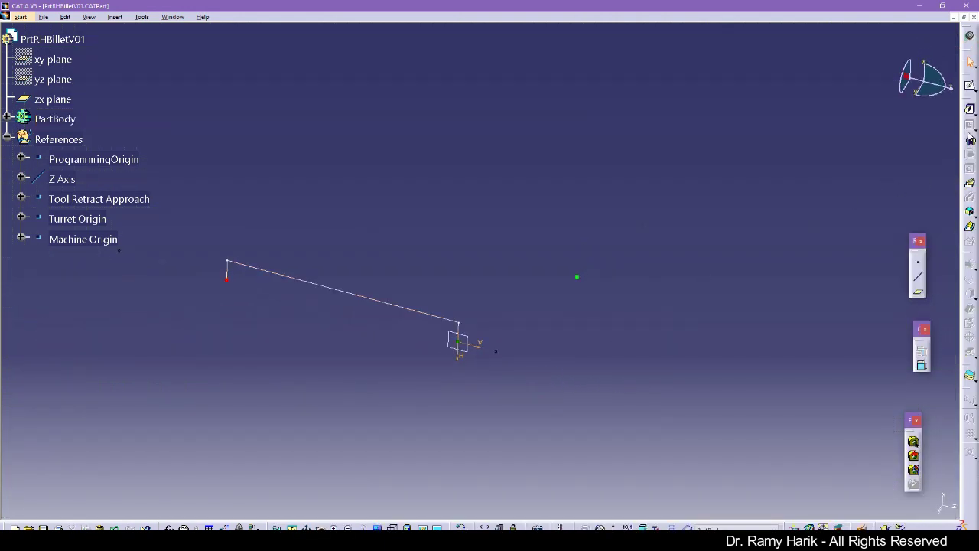
{"action": "left_click", "coordinate": [971, 143]}
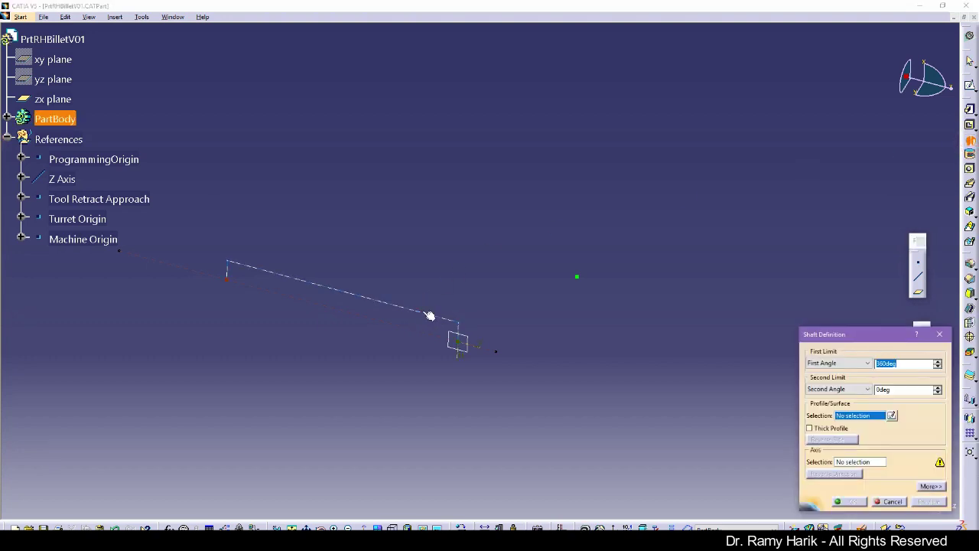
{"action": "left_click", "coordinate": [849, 501]}
{"action": "left_click", "coordinate": [476, 427]}
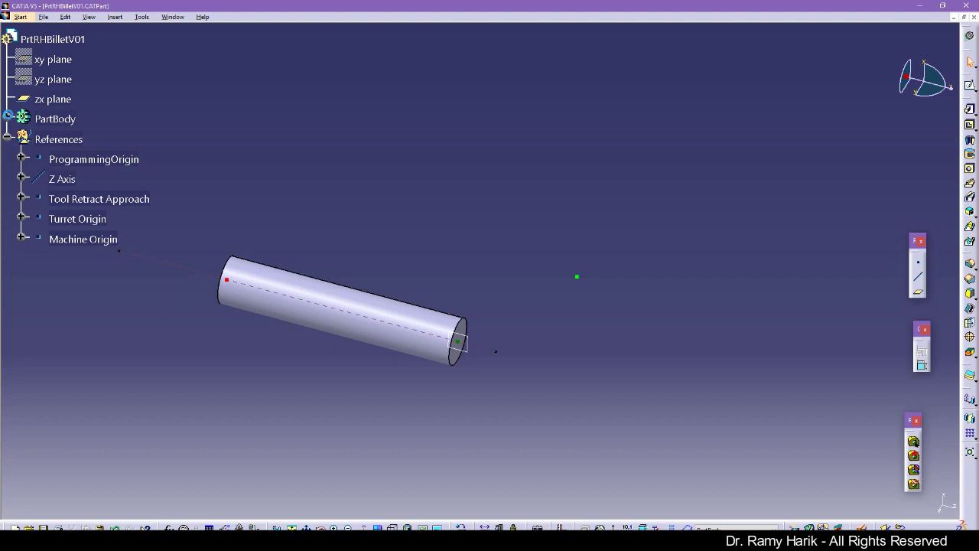
- Expand PartBody in the tree and show the shaft's profile sketch
{"action": "left_click", "coordinate": [6, 118]}
{"action": "right_click", "coordinate": [84, 161]}
{"action": "left_click", "coordinate": [157, 201]}
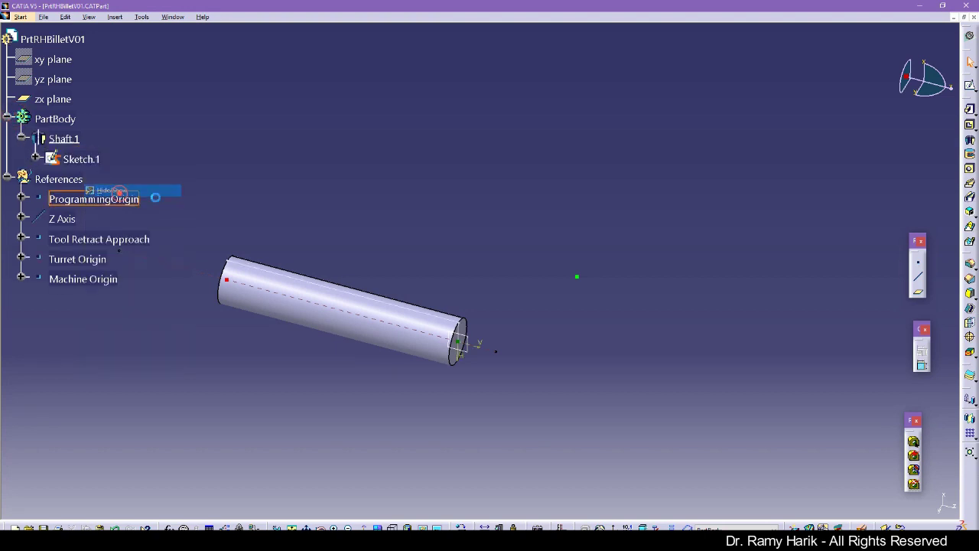
- Give PartBody a blue fill colour and a transparency of 4 in its graphic properties
{"action": "right_click", "coordinate": [57, 121]}
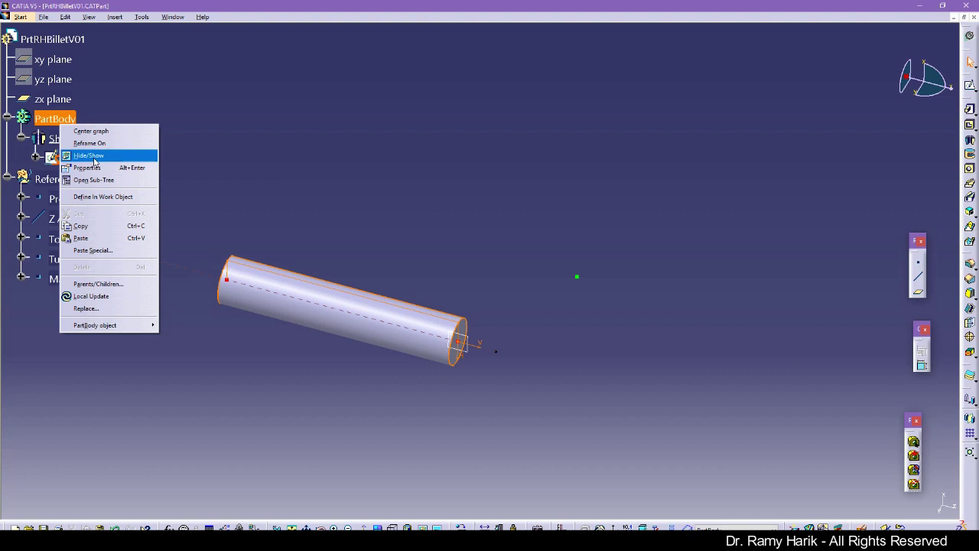
{"action": "left_click", "coordinate": [87, 168]}
{"action": "left_click", "coordinate": [762, 277]}
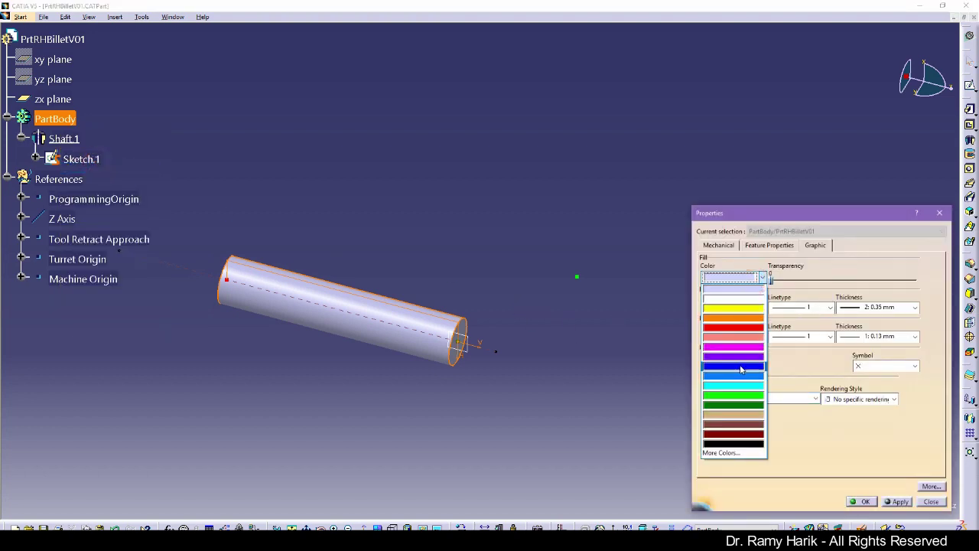
{"action": "left_click", "coordinate": [741, 375]}
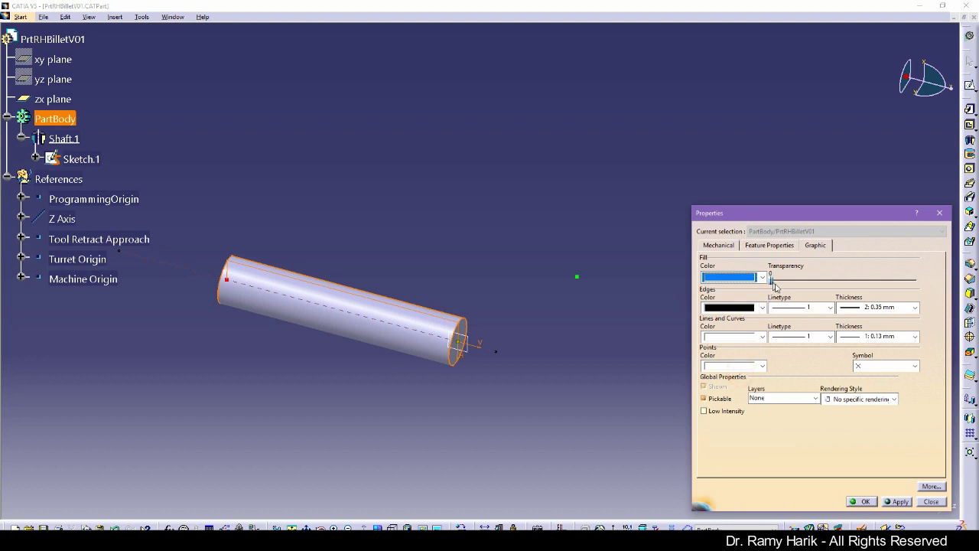
{"action": "left_click", "coordinate": [897, 501]}
{"action": "left_click", "coordinate": [772, 280]}
{"action": "left_click_drag", "start_coordinate": [771, 282], "coordinate": [773, 282]}
{"action": "left_click", "coordinate": [896, 501]}
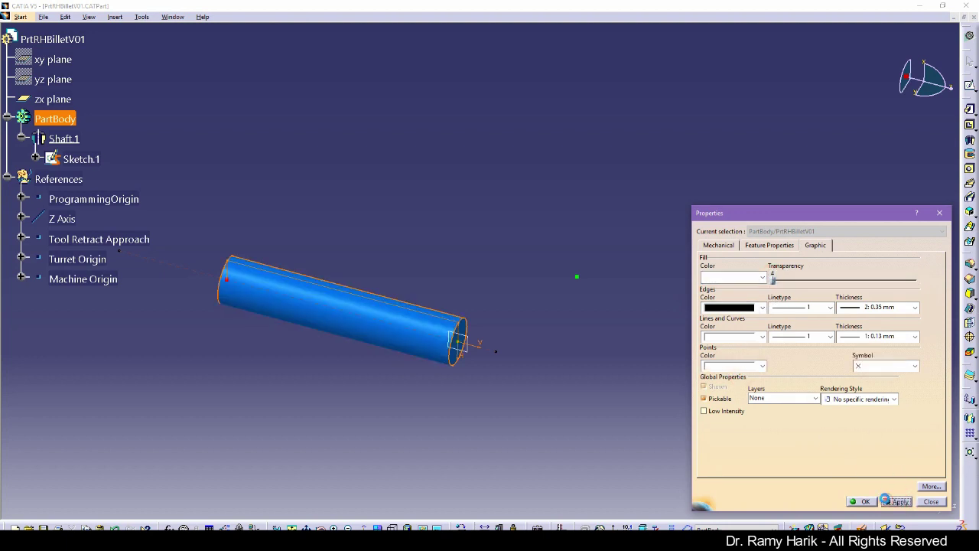
{"action": "left_click", "coordinate": [860, 501]}
{"action": "left_click", "coordinate": [493, 457]}
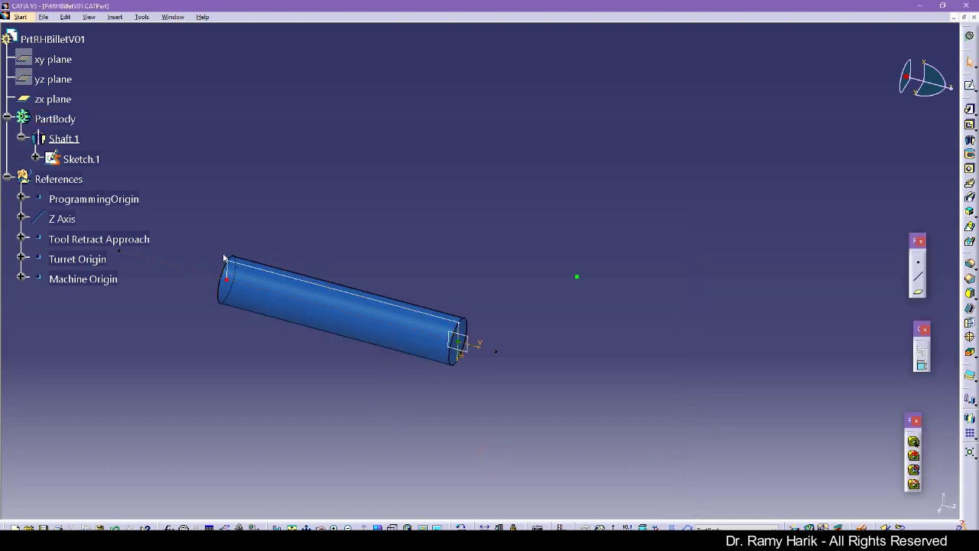
- Set the lines of Sketch.1 to magenta with a thickness of 4: 1 mm in its graphic properties
{"action": "right_click", "coordinate": [77, 158]}
{"action": "left_click", "coordinate": [119, 198]}
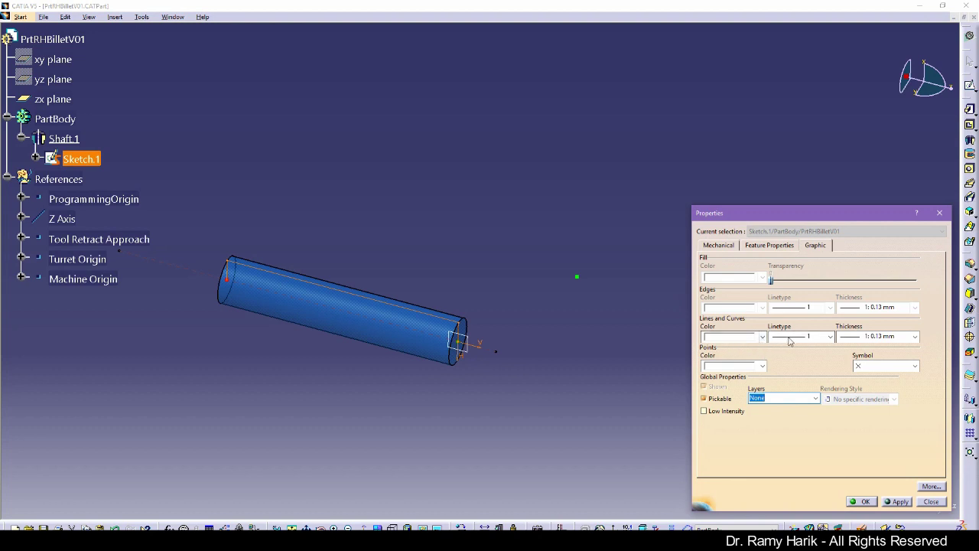
{"action": "left_click", "coordinate": [747, 335]}
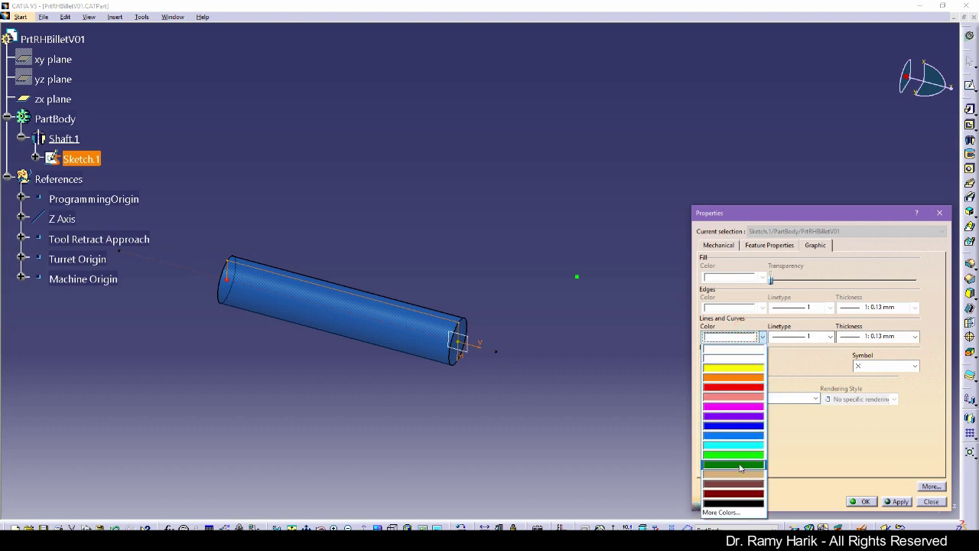
{"action": "left_click", "coordinate": [750, 406]}
{"action": "left_click", "coordinate": [859, 337]}
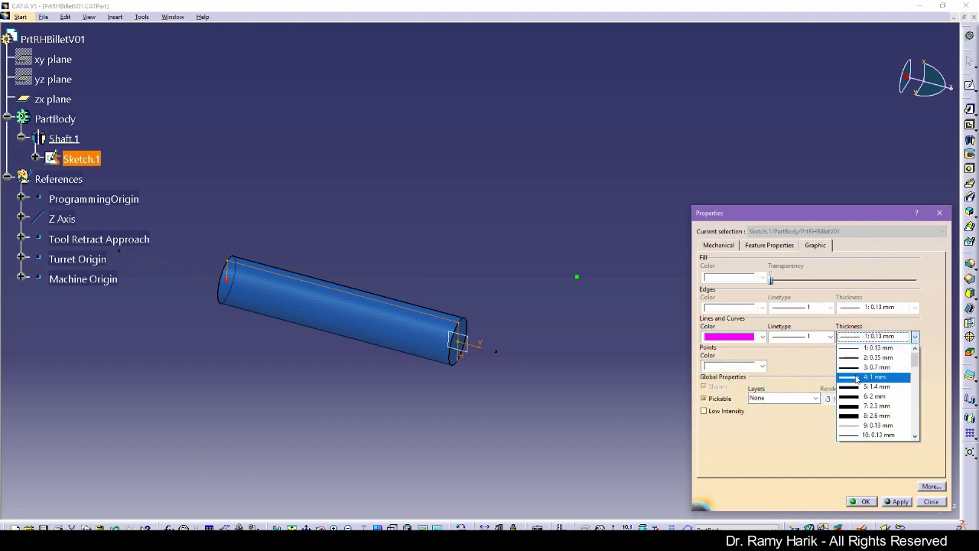
{"action": "left_click", "coordinate": [859, 377]}
{"action": "left_click", "coordinate": [862, 501]}
{"action": "left_click", "coordinate": [624, 469]}
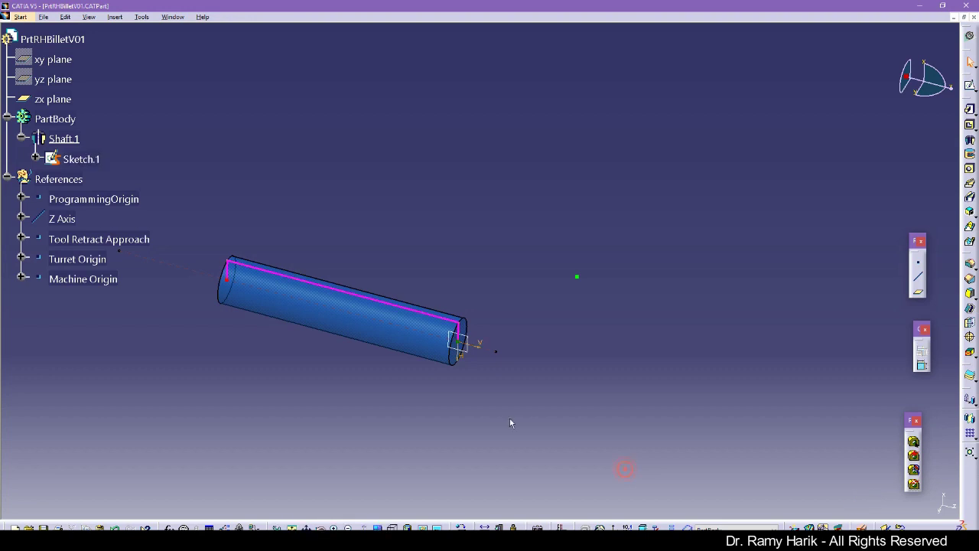
- Save all open documents with the finished billet
{"action": "left_click", "coordinate": [43, 16]}
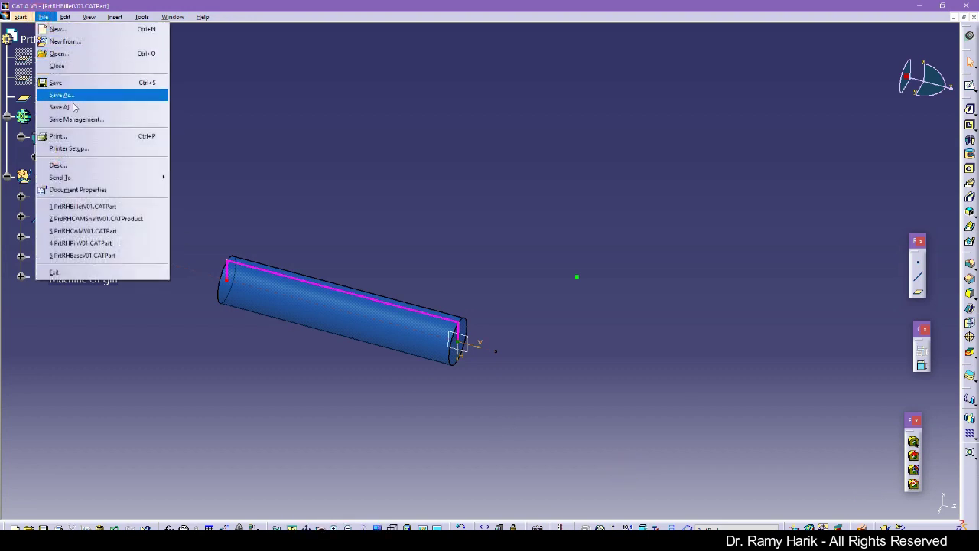
{"action": "left_click", "coordinate": [76, 105]}
{"action": "left_click", "coordinate": [468, 303]}
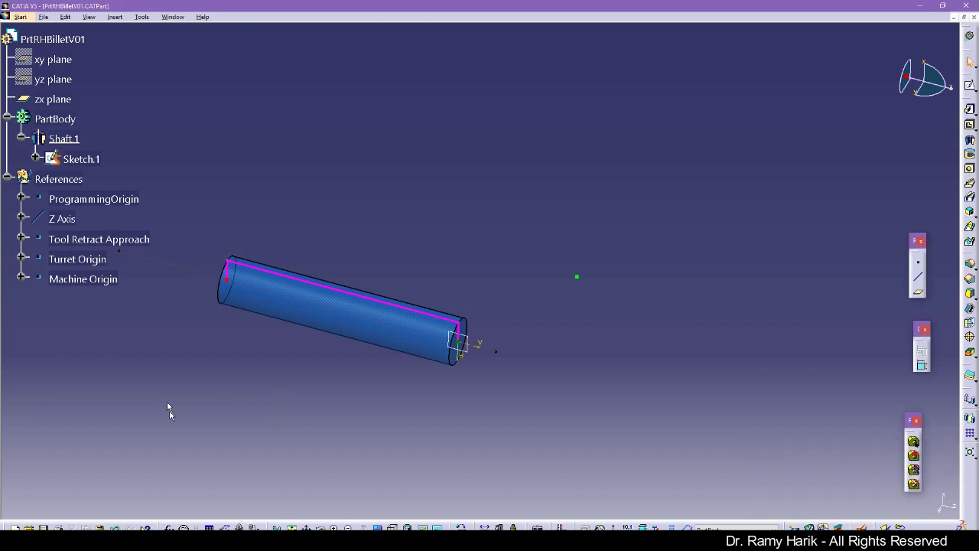
{"action": "left_click", "coordinate": [1, 255]}
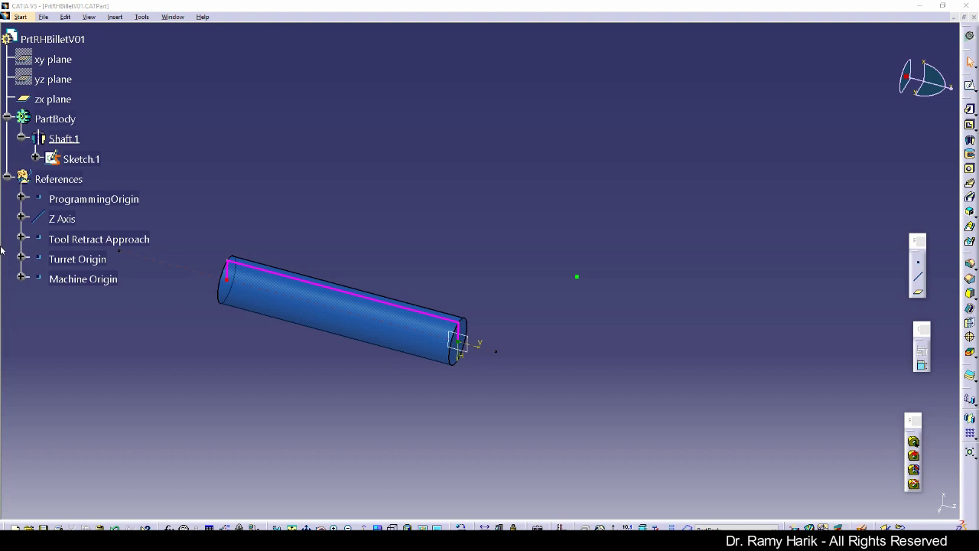
- Save a copy of the billet in the Parts folder as PrtRHPartV01.CATPart
{"action": "left_click", "coordinate": [41, 17]}
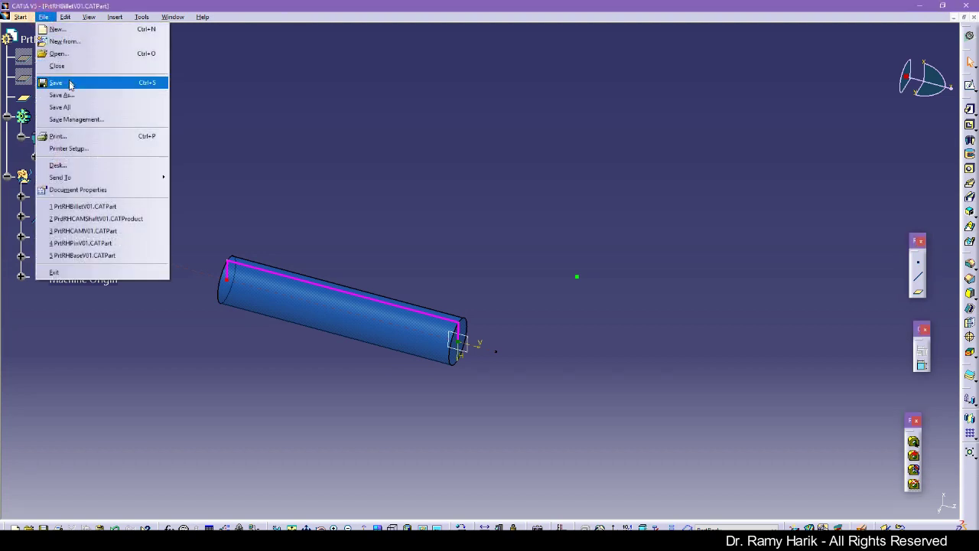
{"action": "left_click", "coordinate": [69, 92]}
{"action": "left_click", "coordinate": [421, 305]}
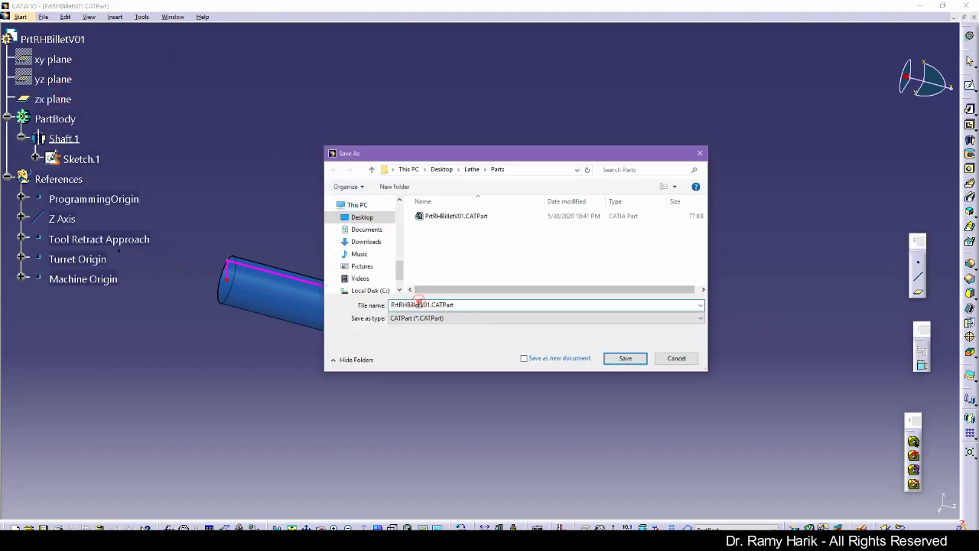
{"action": "key", "text": "BackSpace"}
{"action": "key", "text": "BackSpace"}
{"action": "key", "text": "BackSpace"}
{"action": "key", "text": "BackSpace"}
{"action": "key", "text": "BackSpace"}
{"action": "key", "text": "BackSpace"}
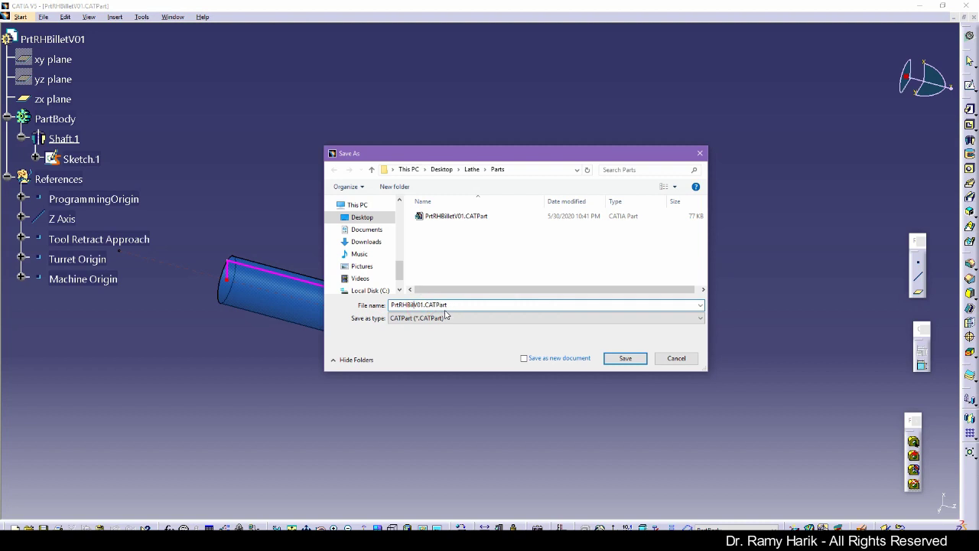
{"action": "type", "text": "Part"}
{"action": "key", "text": "Return"}
{"action": "left_click", "coordinate": [71, 38]}
{"action": "right_click", "coordinate": [70, 38]}
{"action": "left_click", "coordinate": [92, 79]}
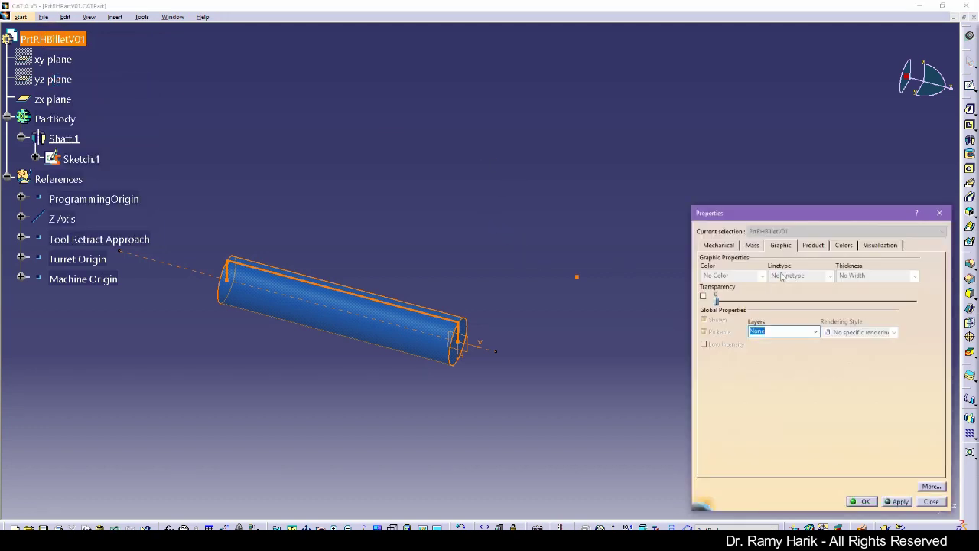
{"action": "left_click", "coordinate": [919, 500]}
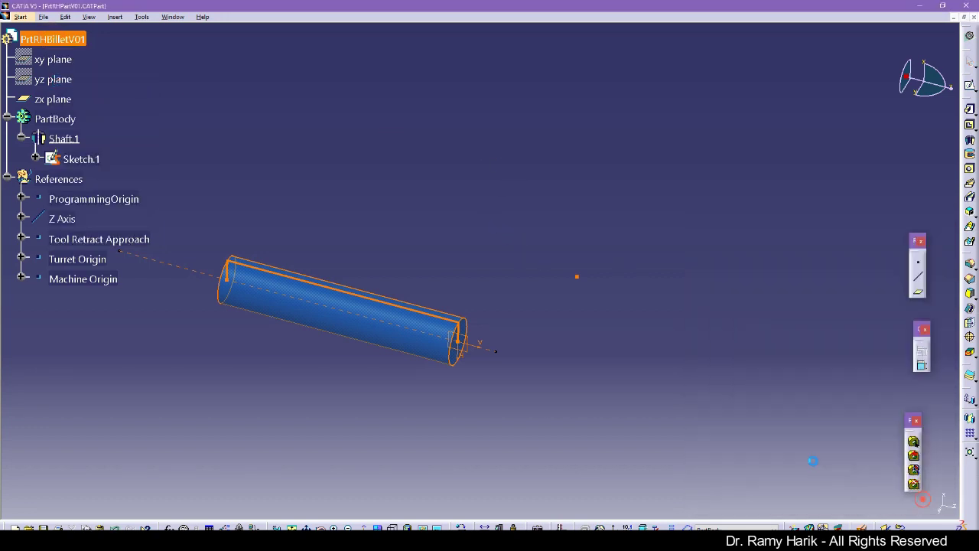
- Change the part number to PrtRHPartV01 in the root part's product properties and save the part
{"action": "right_click", "coordinate": [55, 40]}
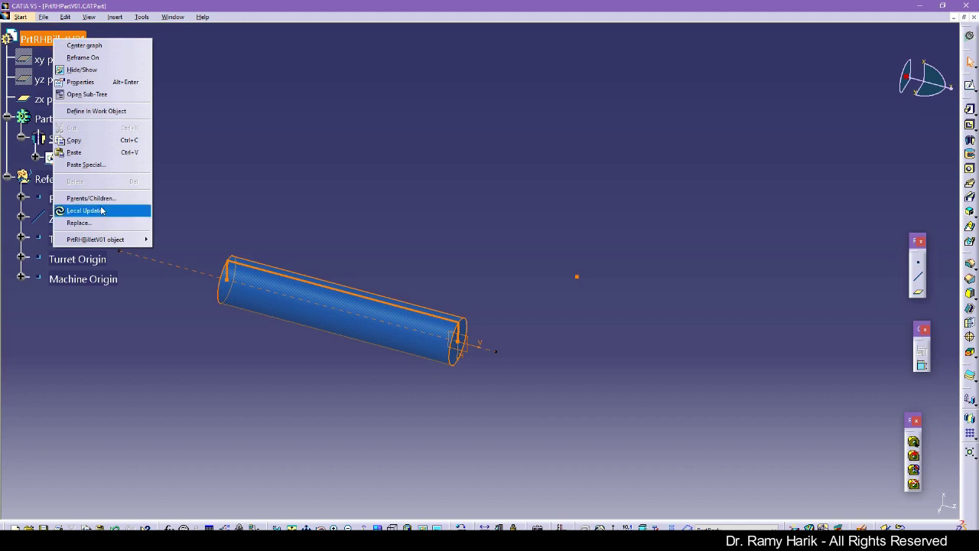
{"action": "left_click", "coordinate": [98, 82]}
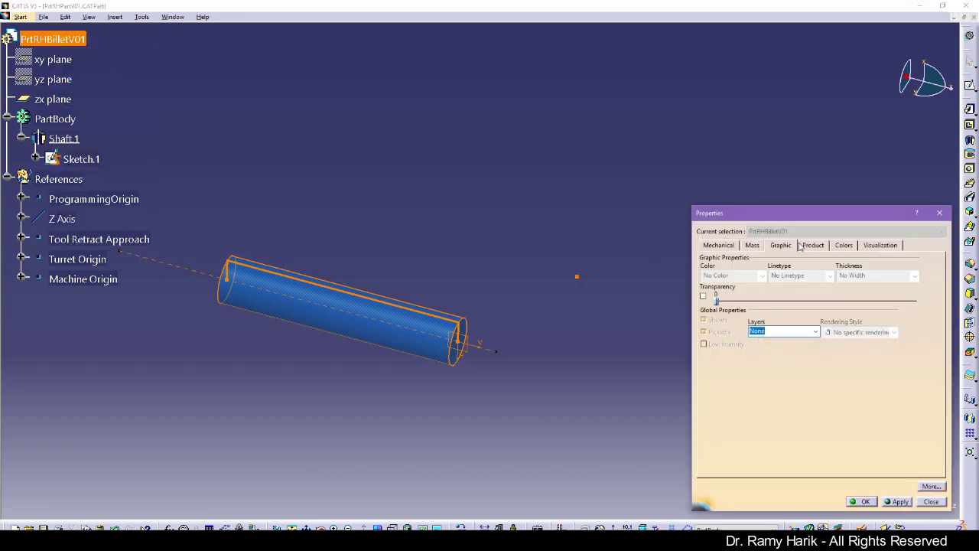
{"action": "left_click", "coordinate": [811, 245]}
{"action": "key", "text": "BackSpace"}
{"action": "key", "text": "BackSpace"}
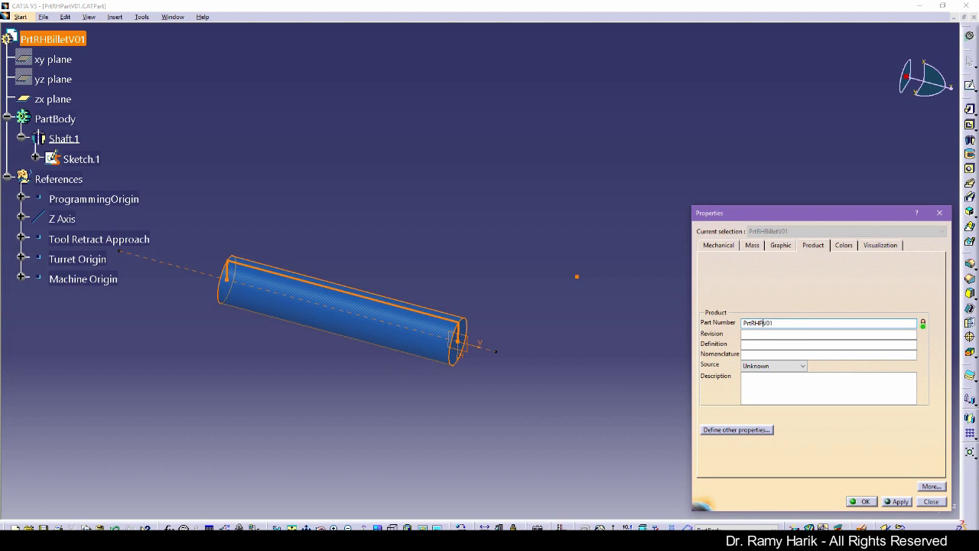
{"action": "key", "text": "Return"}
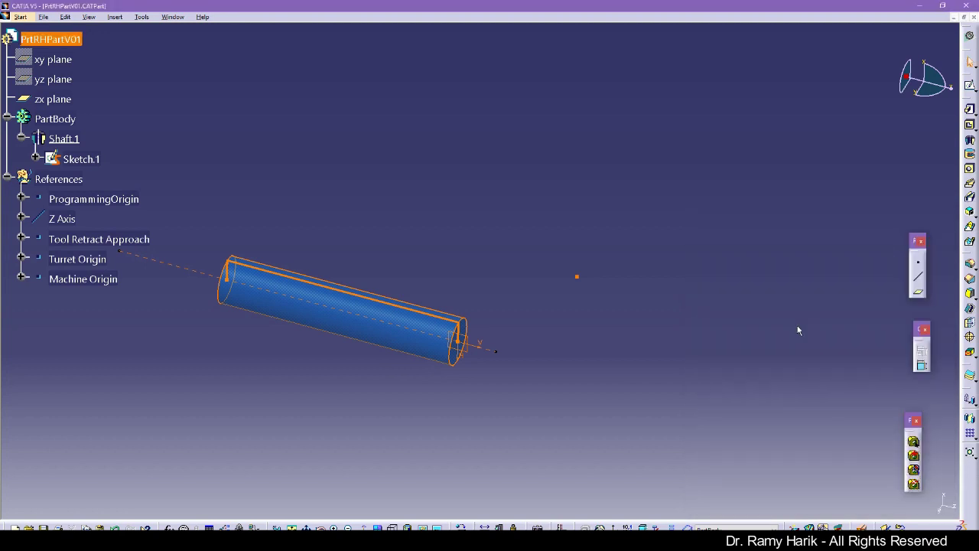
{"action": "left_click", "coordinate": [44, 17]}
{"action": "left_click", "coordinate": [50, 82]}
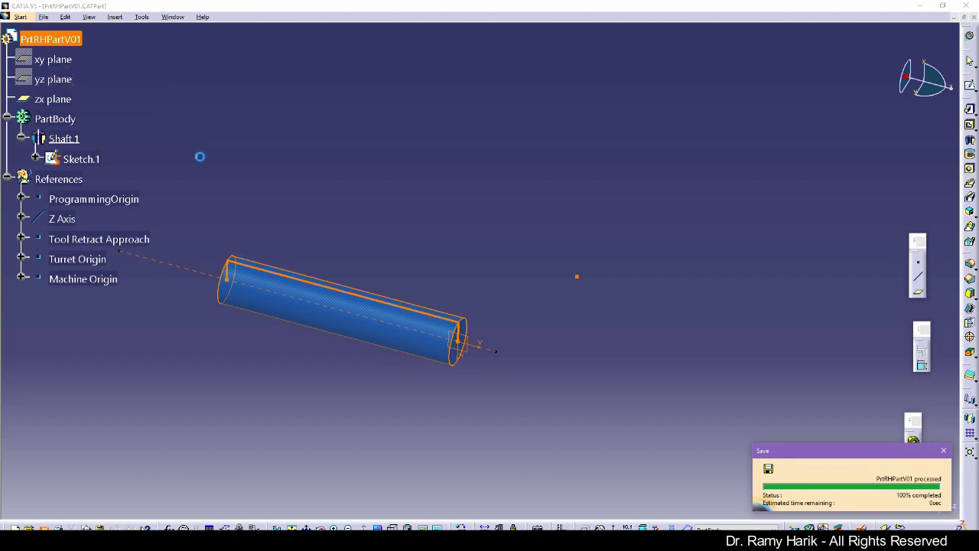
- Open the shaft's Sketch.1 for editing and convert the three billet profile lines to construction elements
{"action": "double_click", "coordinate": [80, 159]}
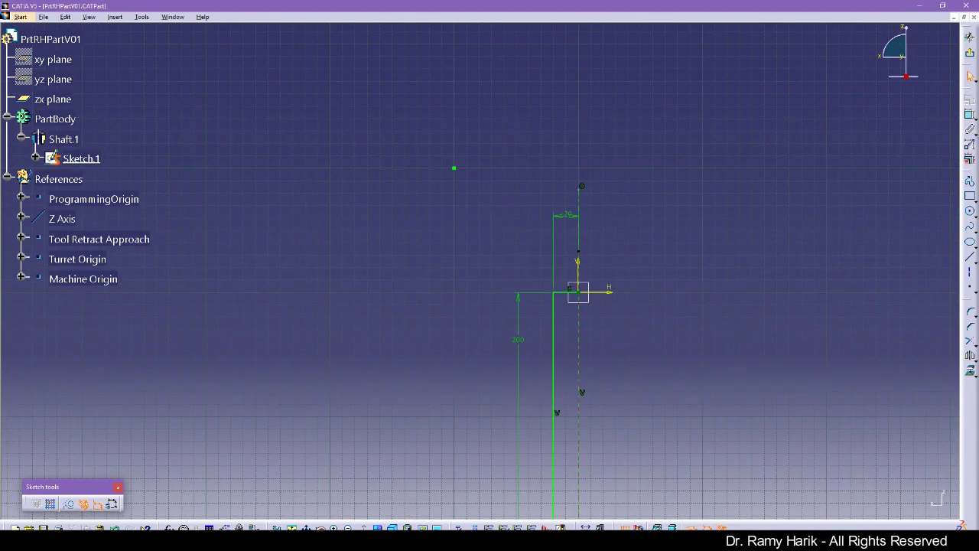
{"action": "scroll", "coordinate": [421, 348], "scroll_direction": "down", "scroll_amount": 5}
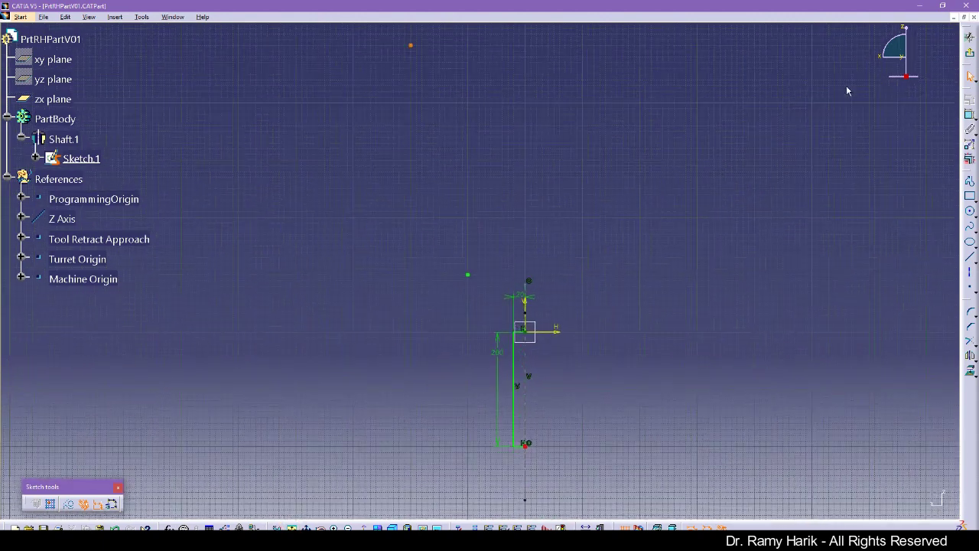
{"action": "left_click_drag", "start_coordinate": [879, 50], "coordinate": [559, 262]}
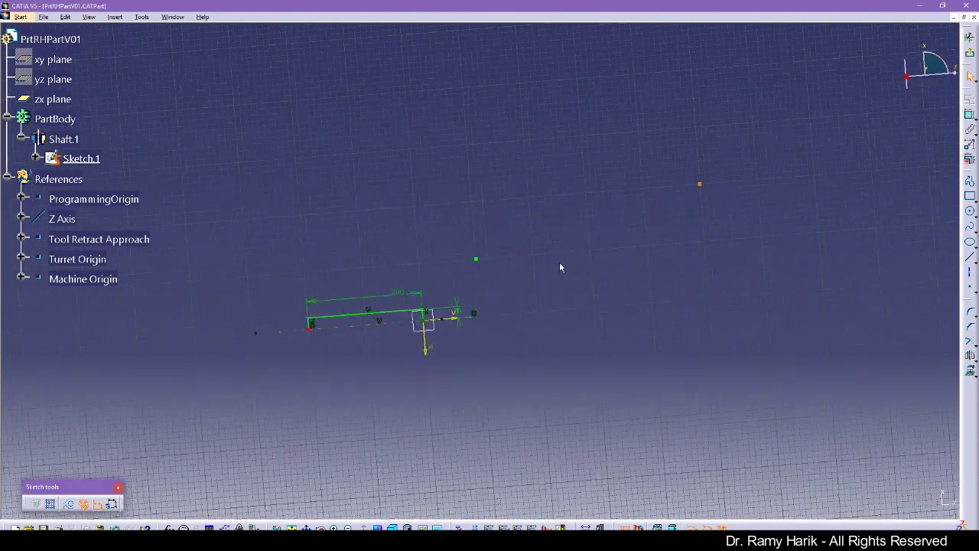
{"action": "scroll", "coordinate": [469, 360], "scroll_direction": "up", "scroll_amount": 5}
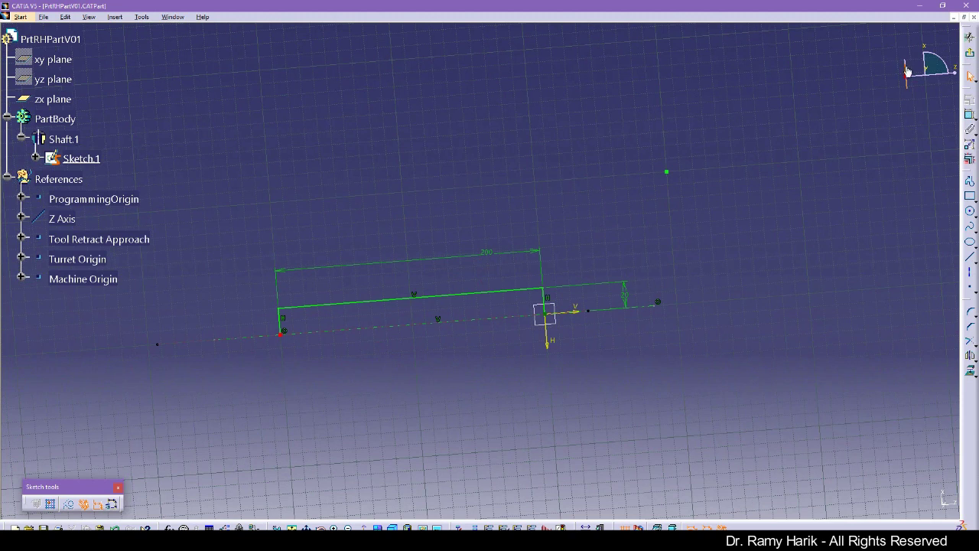
{"action": "left_click", "coordinate": [937, 59]}
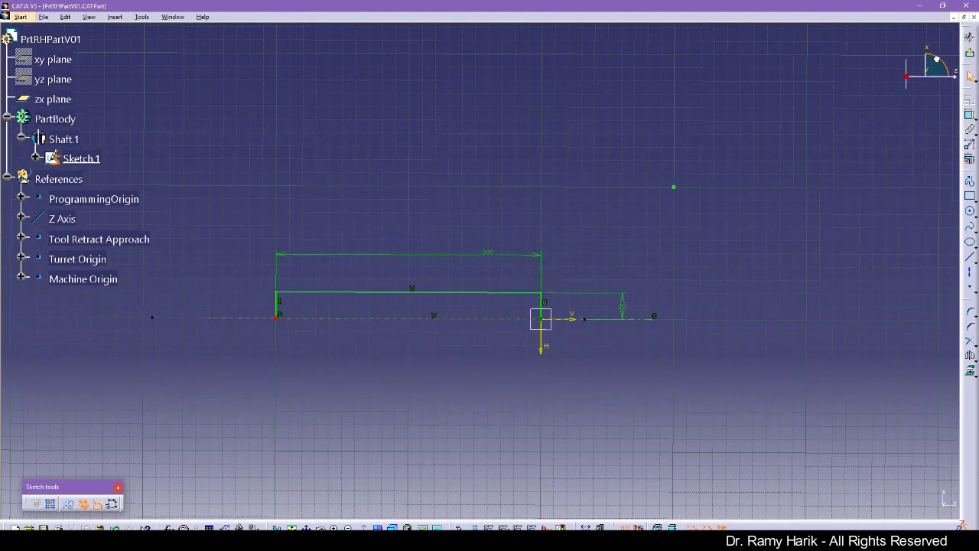
{"action": "scroll", "coordinate": [492, 405], "scroll_direction": "up", "scroll_amount": 2}
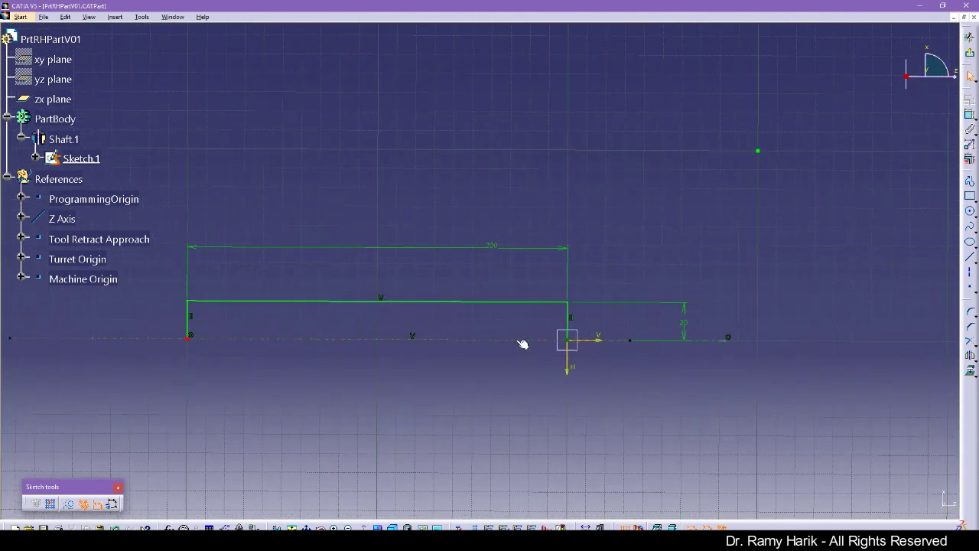
{"action": "left_click", "coordinate": [574, 321]}
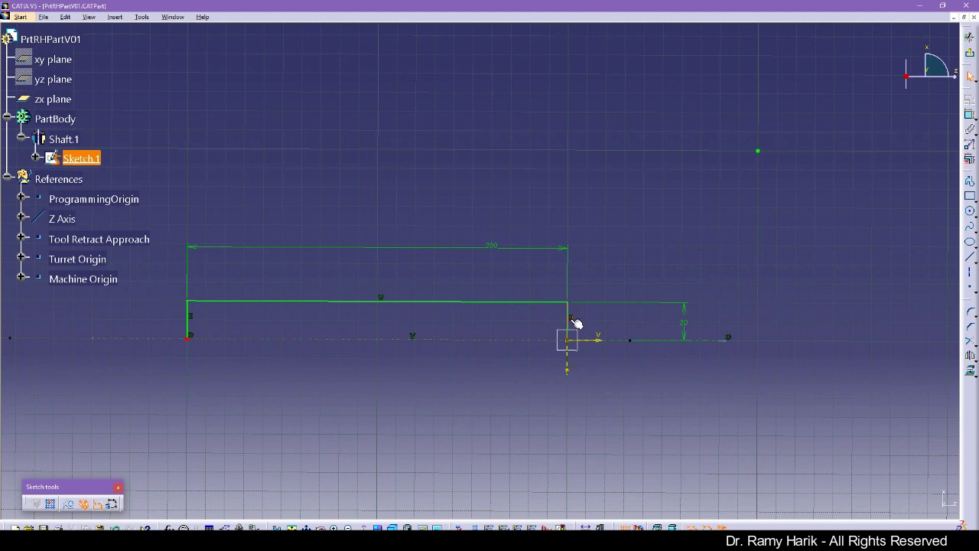
{"action": "left_click", "coordinate": [531, 300]}
{"action": "left_click", "coordinate": [188, 322], "text": "ctrl"}
{"action": "left_click", "coordinate": [569, 321], "text": "ctrl"}
{"action": "left_click", "coordinate": [68, 505]}
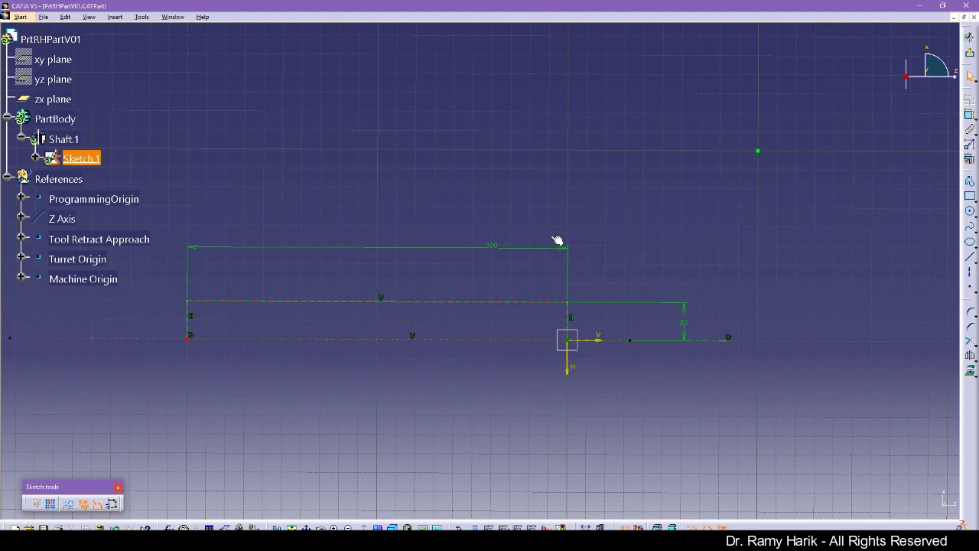
{"action": "left_click", "coordinate": [969, 181]}
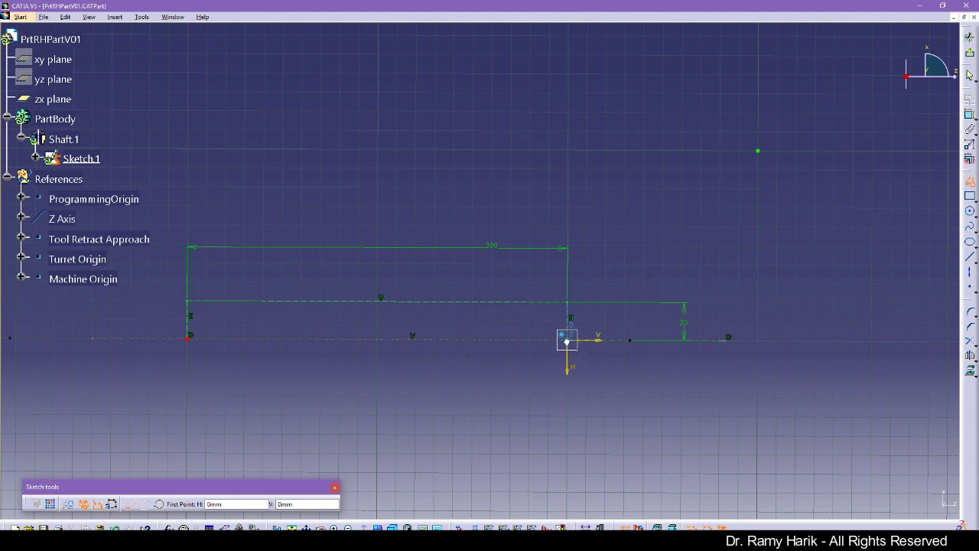
{"action": "left_click", "coordinate": [567, 340]}
{"action": "left_click", "coordinate": [479, 278]}
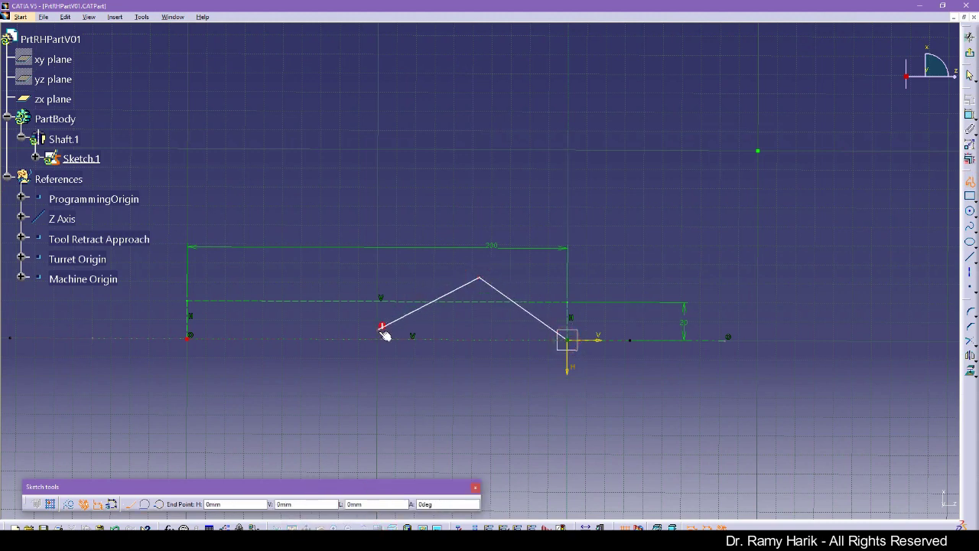
{"action": "left_click", "coordinate": [382, 330]}
{"action": "key", "text": "Escape"}
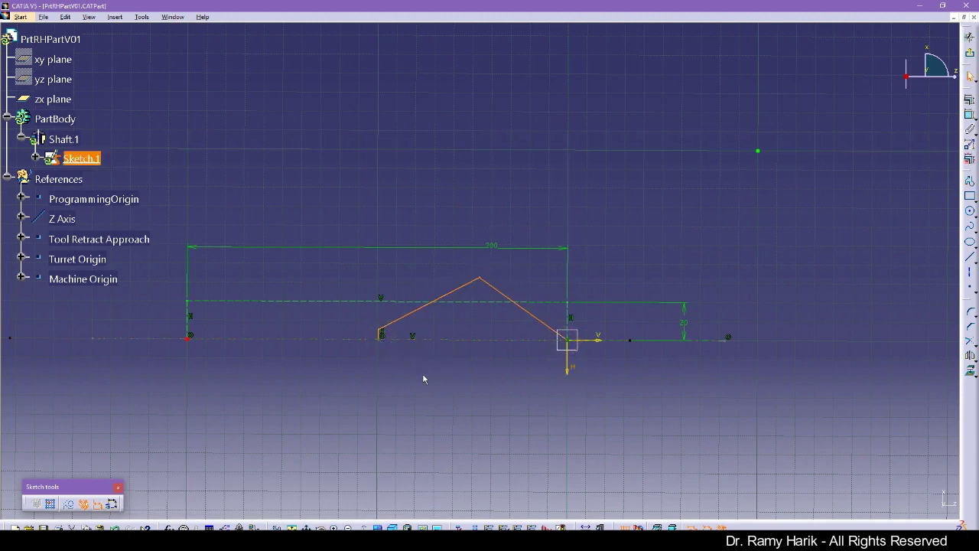
{"action": "left_click", "coordinate": [424, 378]}
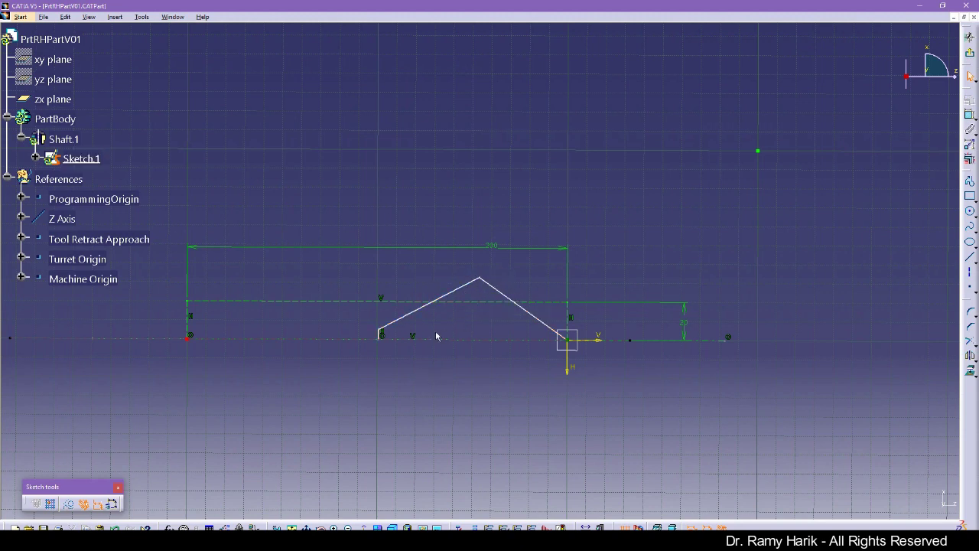
{"action": "key", "text": "ctrl+z"}
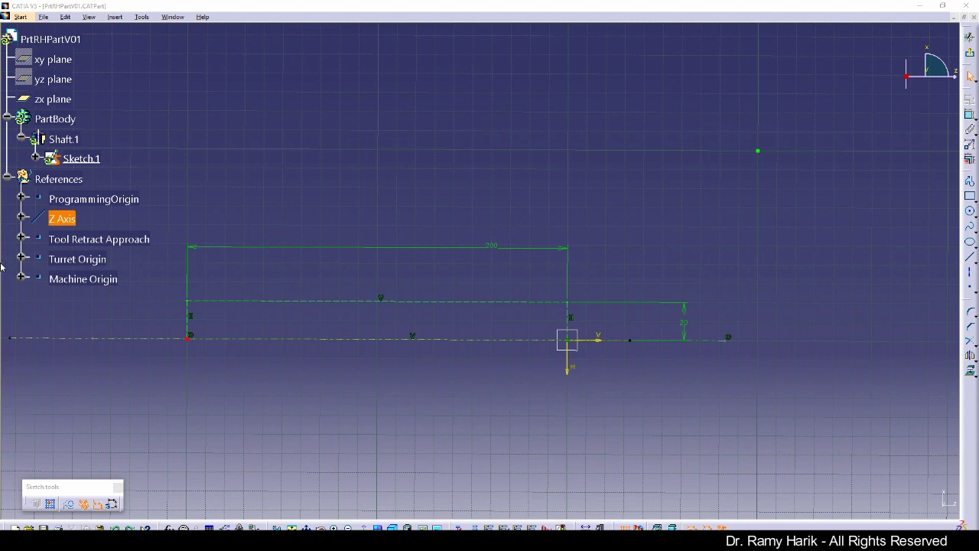
{"action": "left_click", "coordinate": [535, 257]}
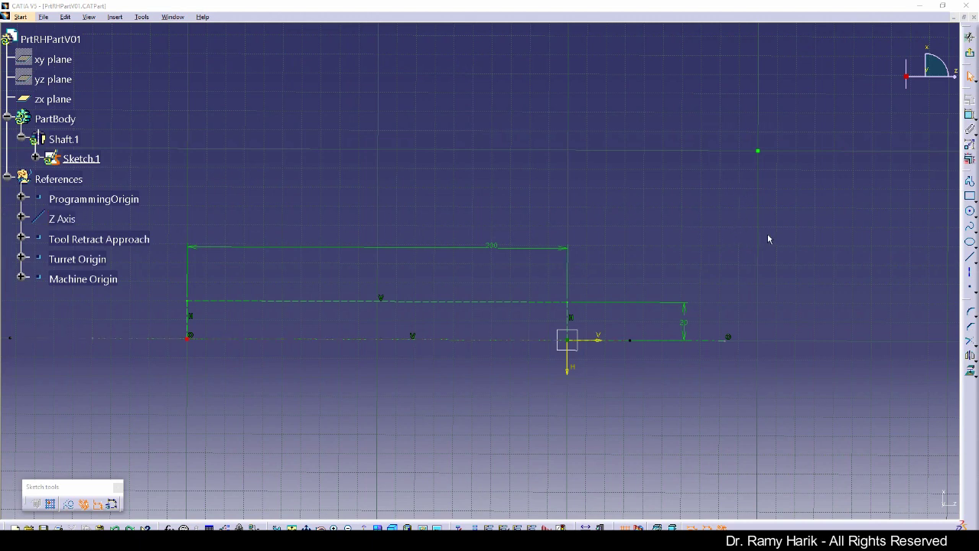
- Draw an open profile from the axis about 10 mm behind the origin: front face about 9 mm high, short straight, taper to the billet's outer line, straight, back to axis
{"action": "left_click", "coordinate": [969, 183]}
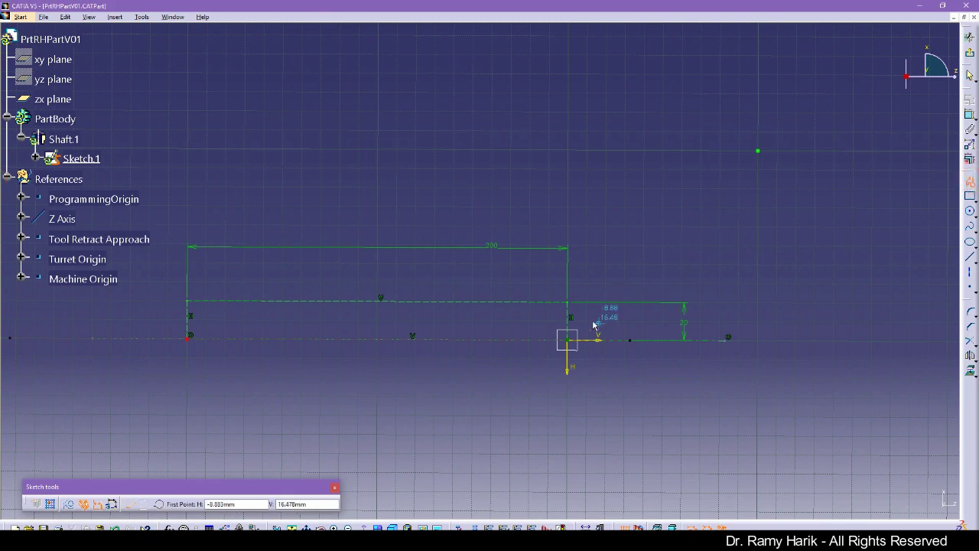
{"action": "left_click", "coordinate": [554, 341]}
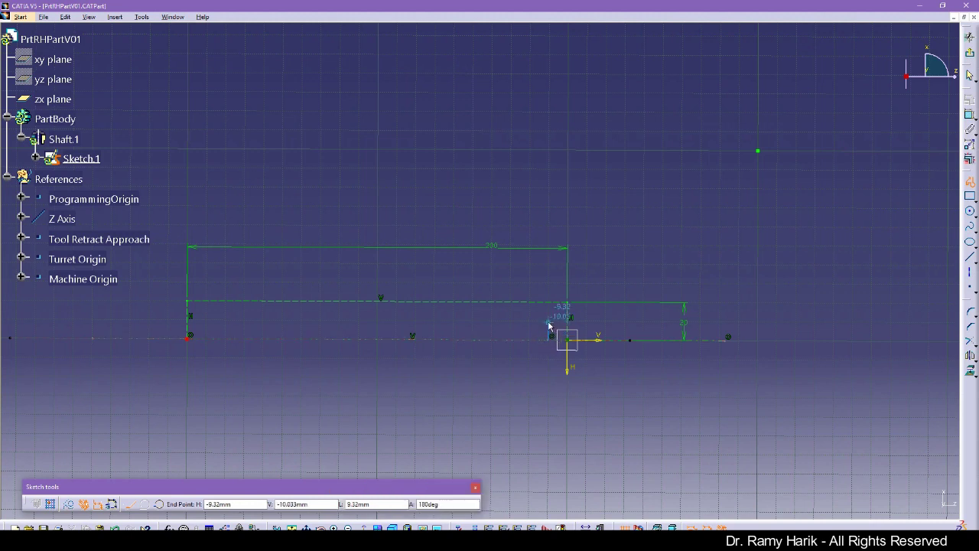
{"action": "left_click", "coordinate": [549, 324]}
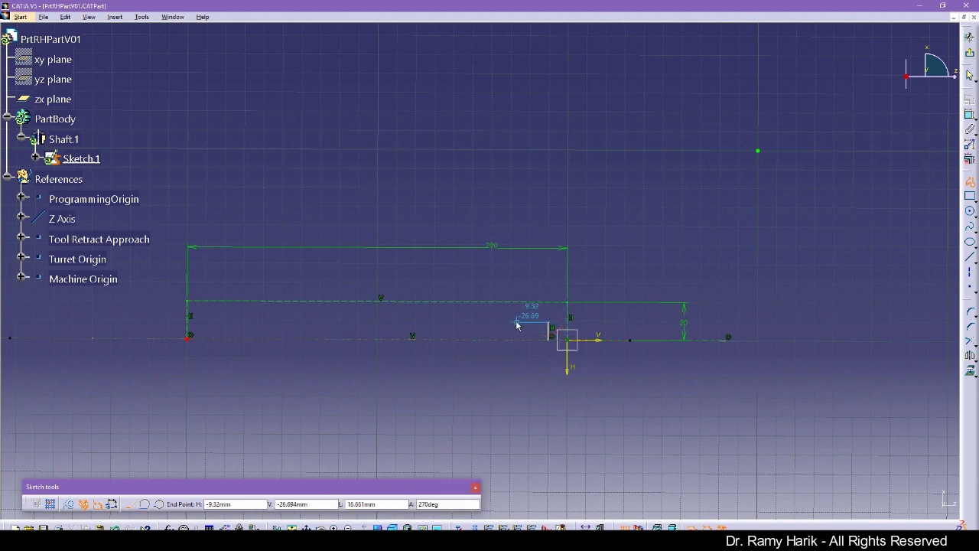
{"action": "left_click", "coordinate": [517, 325]}
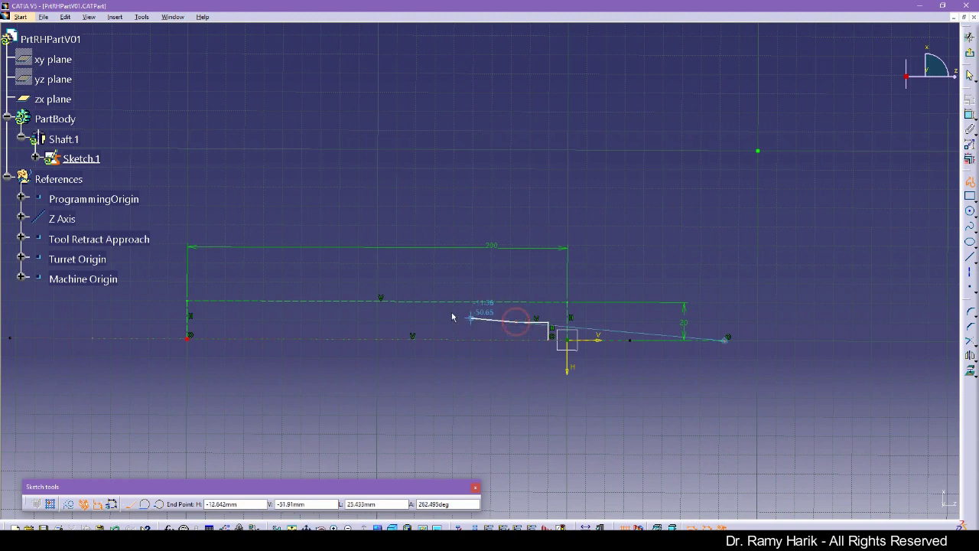
{"action": "left_click", "coordinate": [411, 301]}
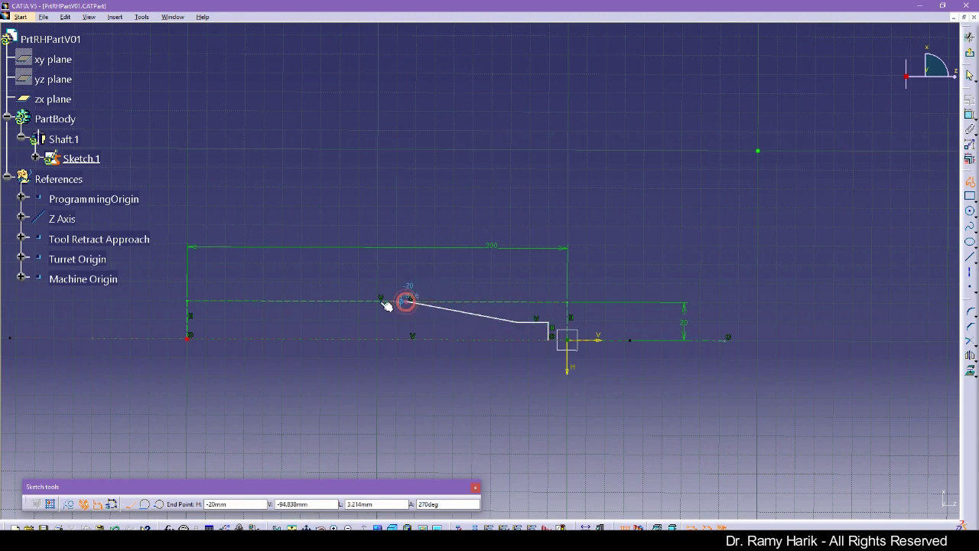
{"action": "left_click", "coordinate": [283, 300]}
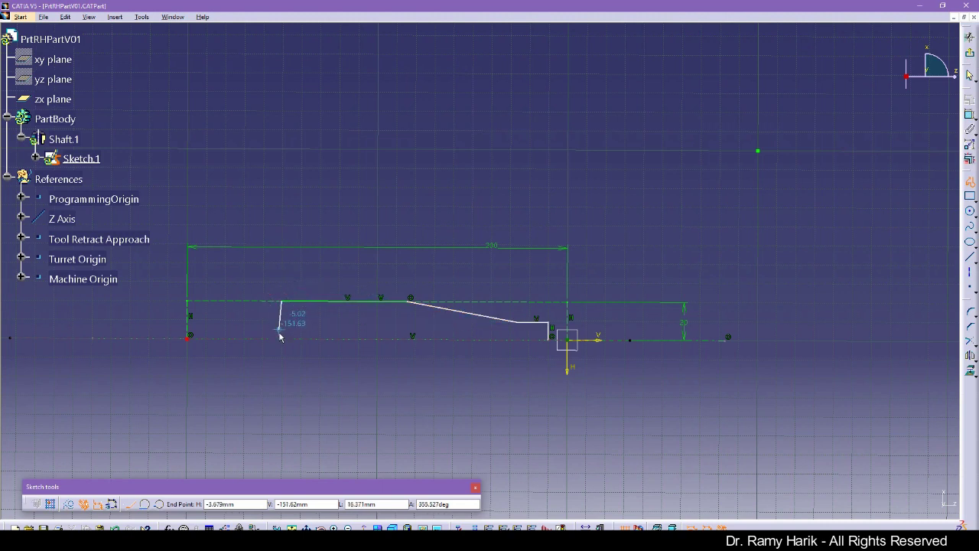
{"action": "double_click", "coordinate": [282, 338]}
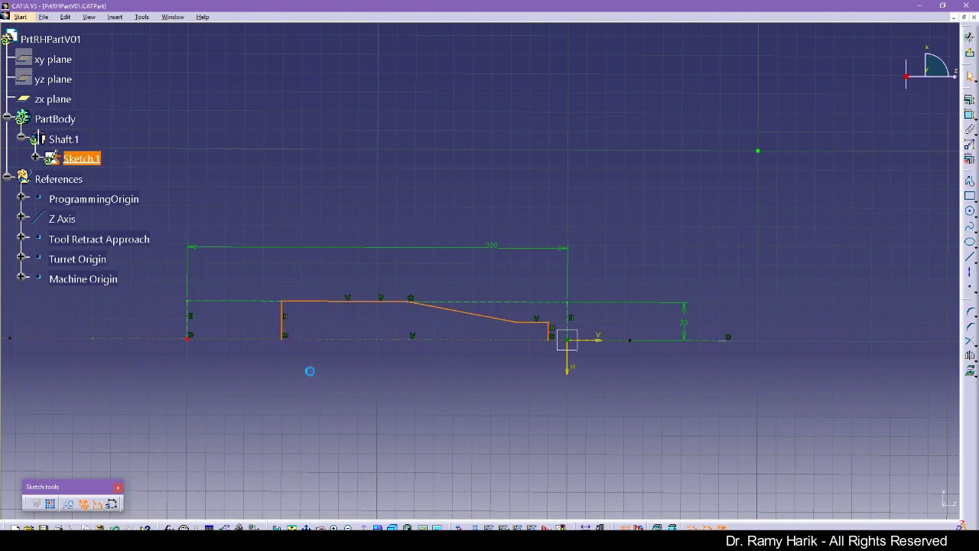
- Dimension the front face's offset from the sketch origin, its height, and the length of the short straight line beside it
{"action": "left_click", "coordinate": [970, 115]}
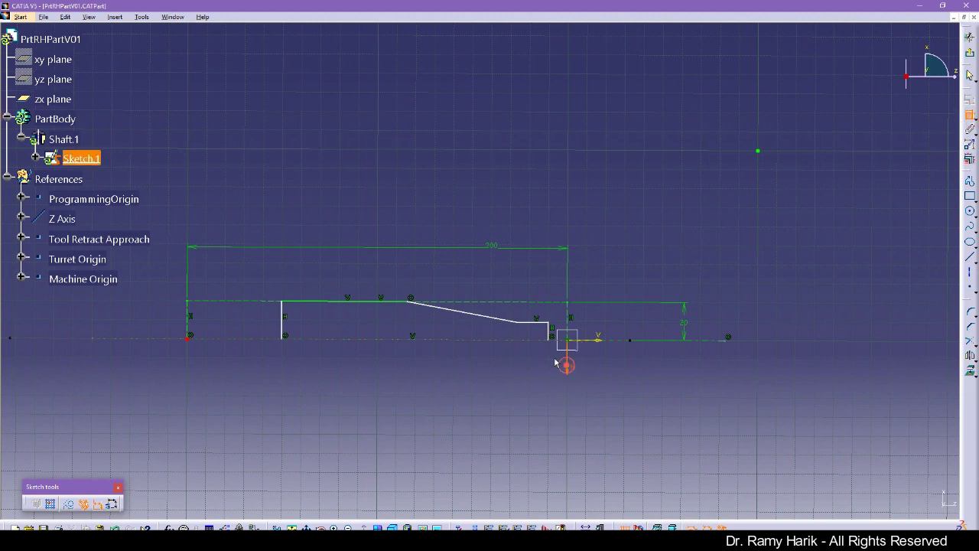
{"action": "left_click", "coordinate": [551, 329]}
{"action": "left_click", "coordinate": [614, 401]}
{"action": "left_click", "coordinate": [551, 331]}
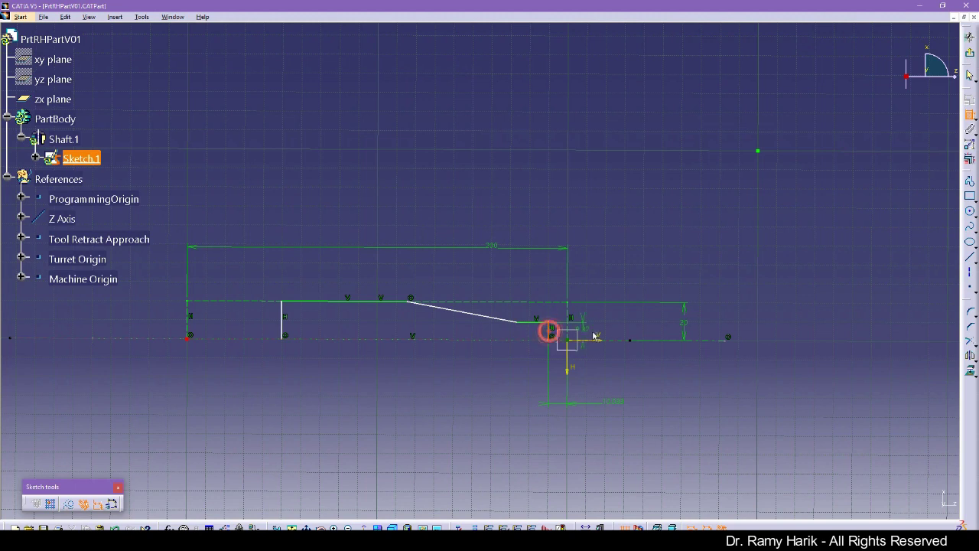
{"action": "left_click", "coordinate": [619, 280]}
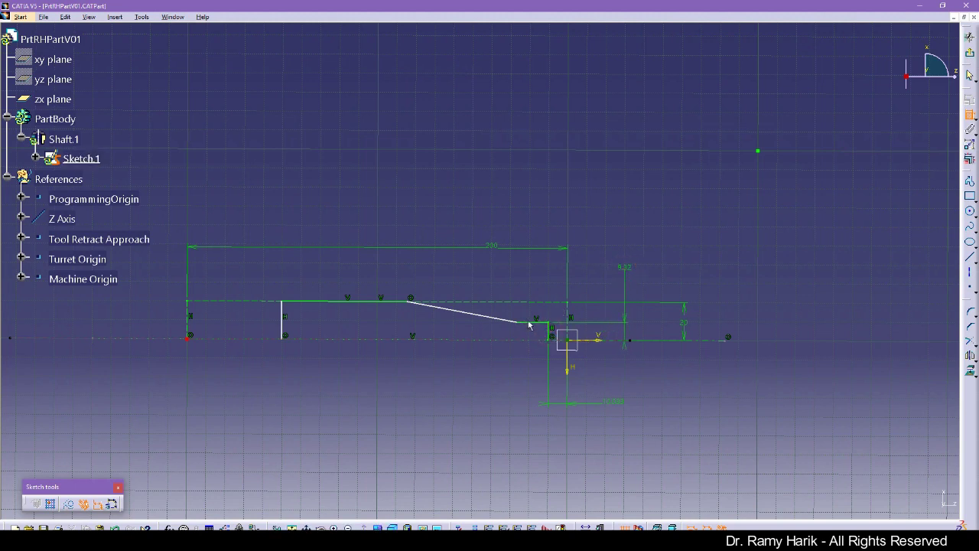
{"action": "left_click", "coordinate": [532, 321]}
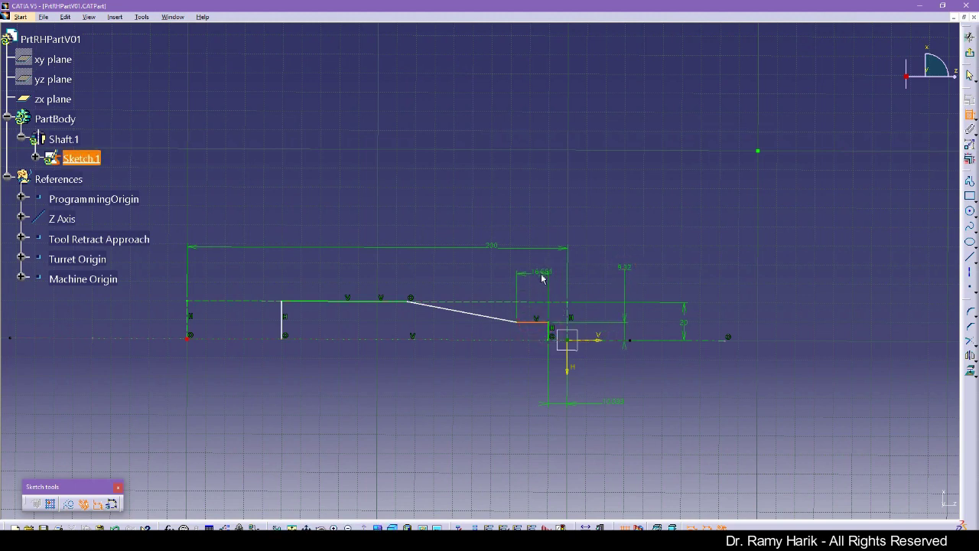
{"action": "left_click", "coordinate": [536, 278]}
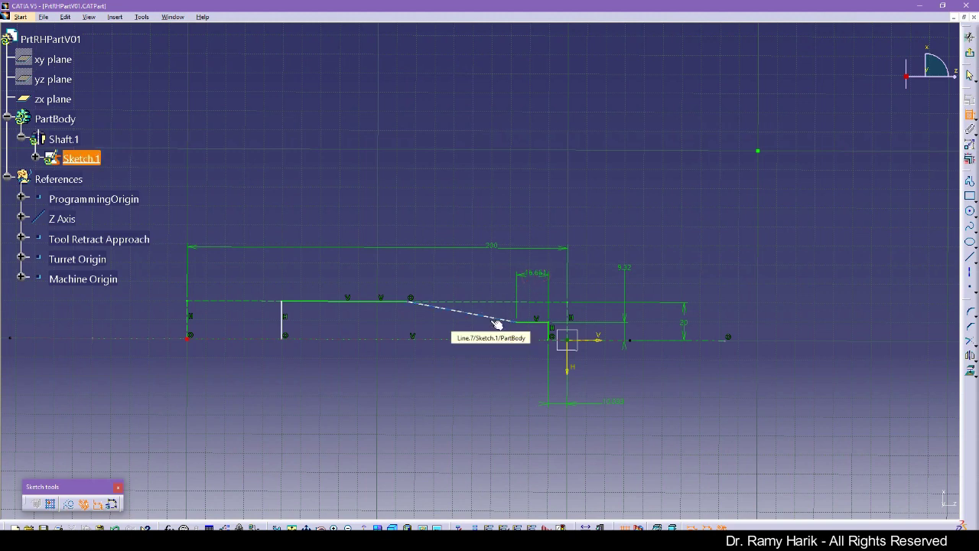
- Dimension the tapered line with Horizontal Measure Direction and the length of the straight line along the billet's outer edge
{"action": "left_click", "coordinate": [474, 314]}
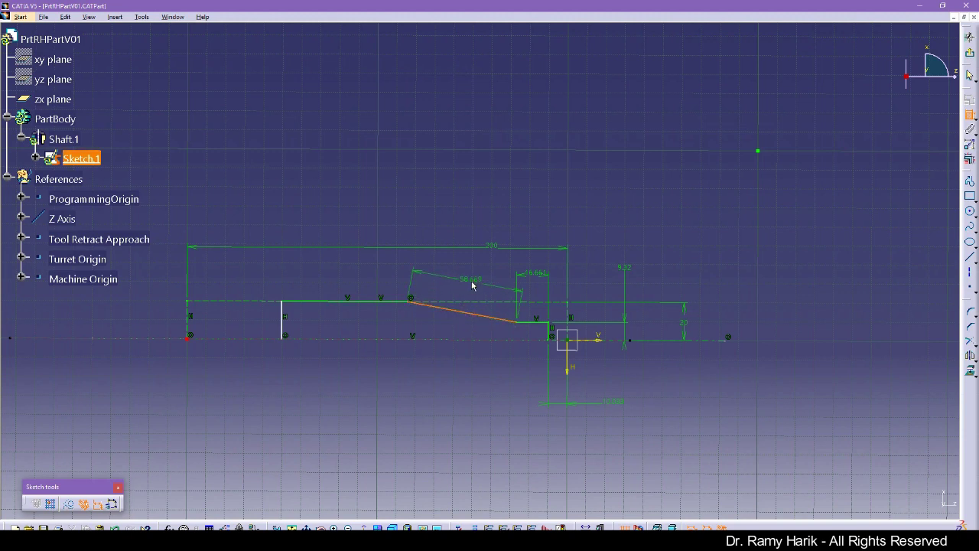
{"action": "right_click", "coordinate": [469, 286]}
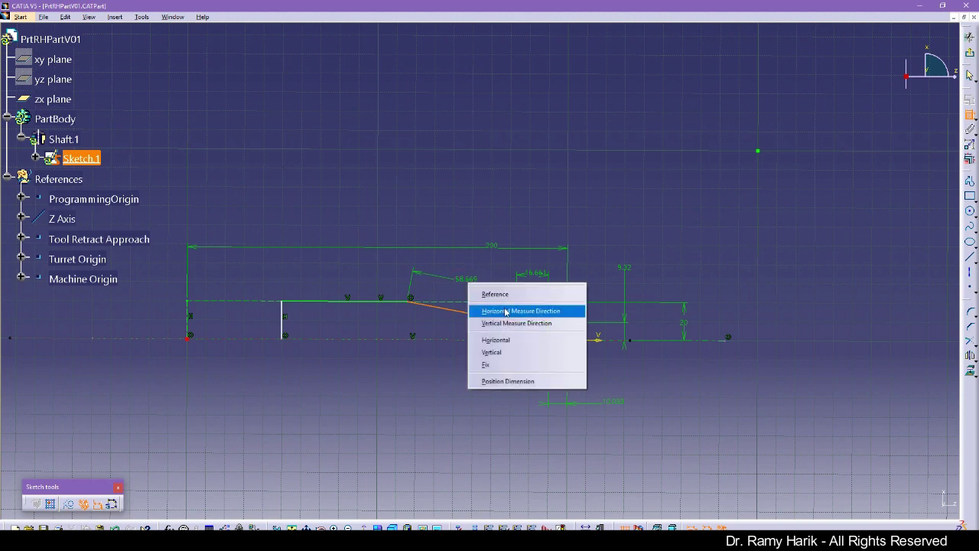
{"action": "left_click", "coordinate": [506, 312]}
{"action": "right_click", "coordinate": [473, 273]}
{"action": "left_click", "coordinate": [505, 311]}
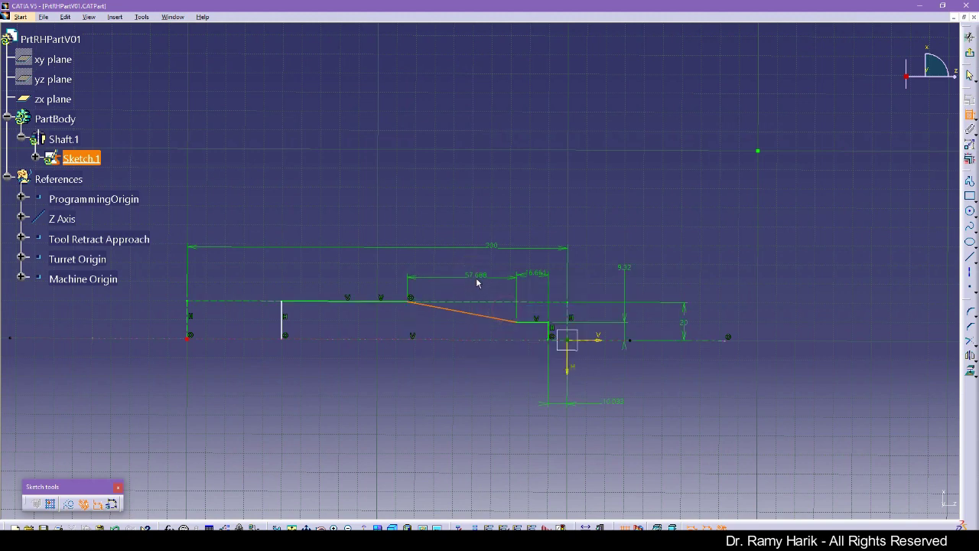
{"action": "left_click", "coordinate": [476, 275]}
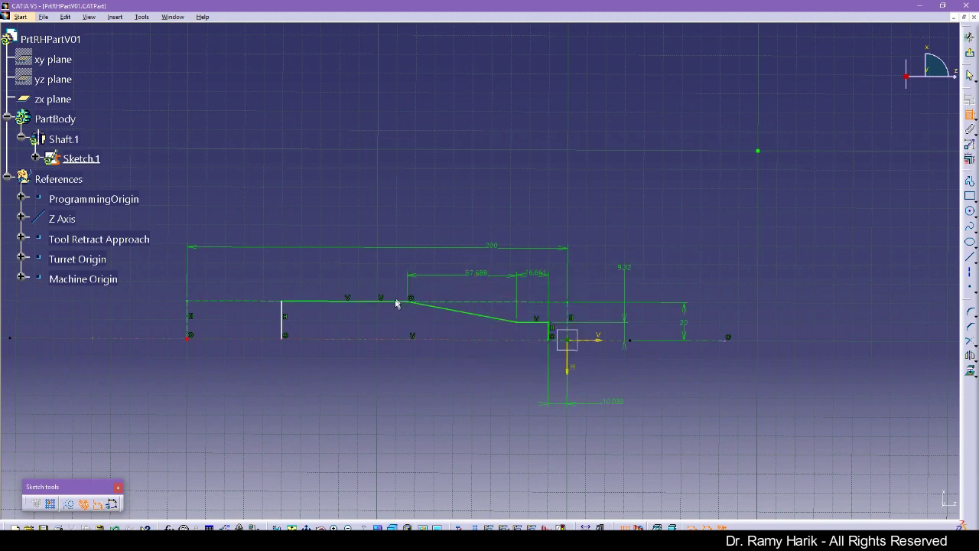
{"action": "left_click", "coordinate": [392, 303]}
{"action": "left_click", "coordinate": [394, 277]}
{"action": "left_click", "coordinate": [384, 375]}
- Set the front face's offset from the sketch origin to 10 mm and its height to 10 mm
{"action": "double_click", "coordinate": [616, 402]}
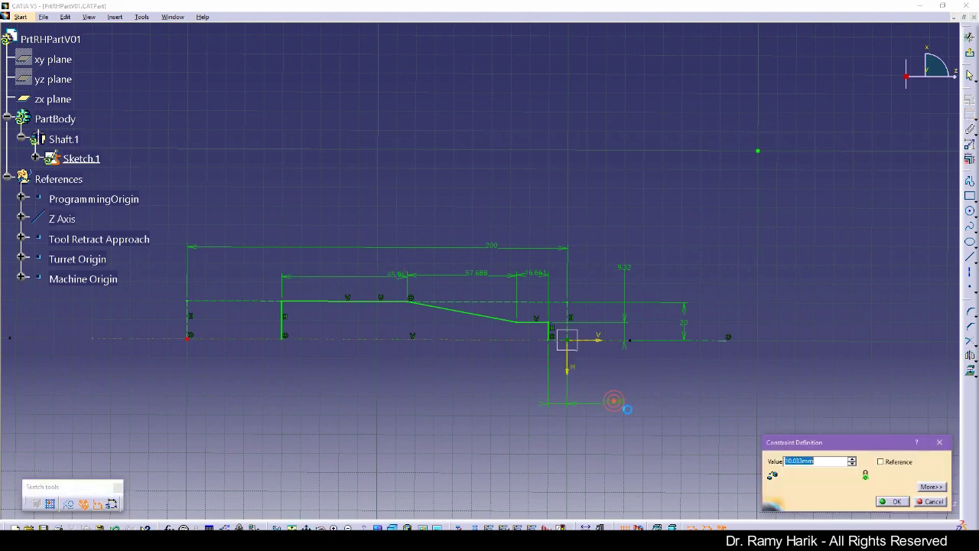
{"action": "key", "text": "Return"}
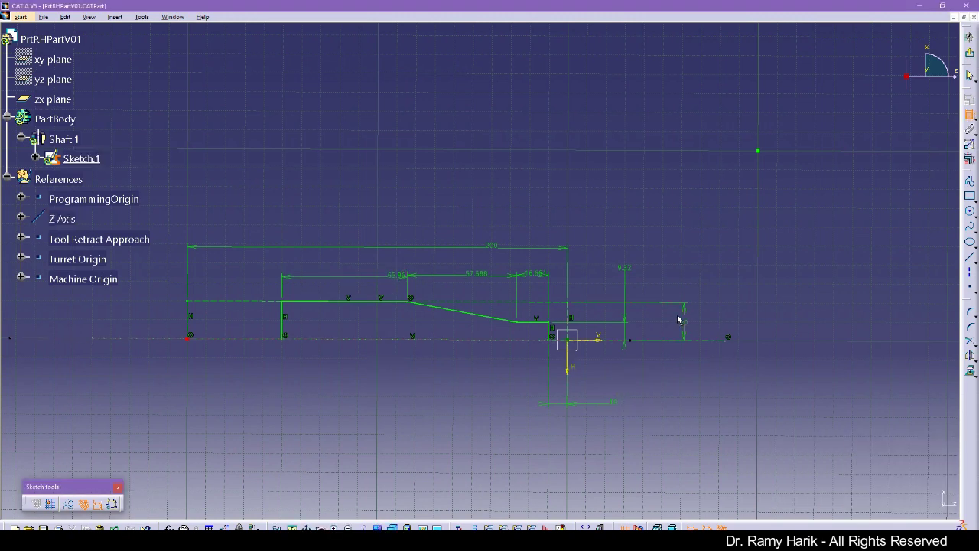
{"action": "double_click", "coordinate": [626, 269]}
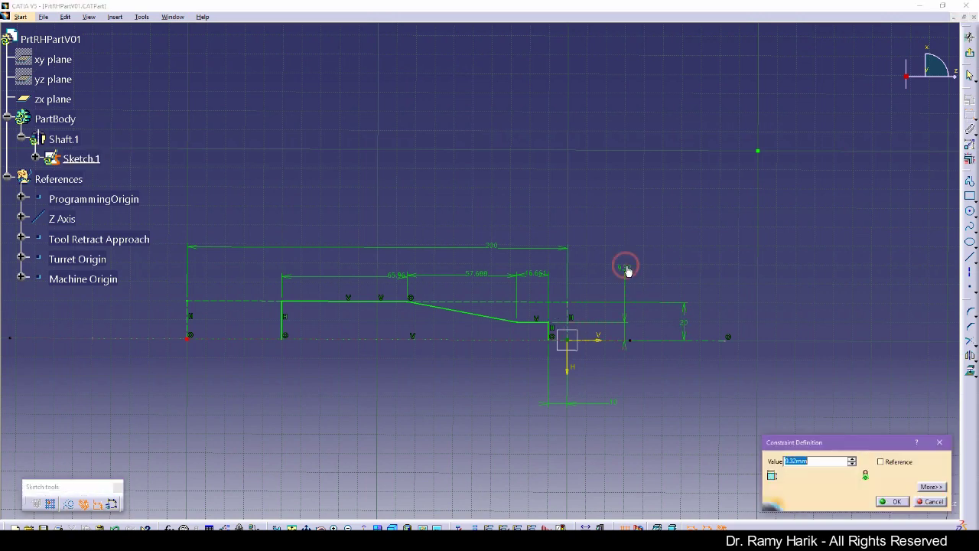
{"action": "type", "text": "10"}
{"action": "key", "text": "Return"}
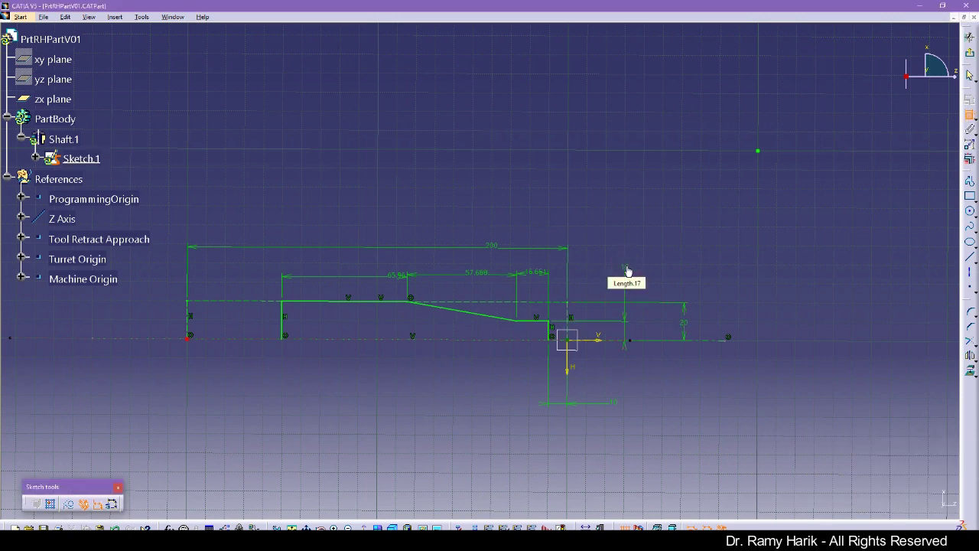
- Set the short straight line's length to 20 mm and the taper's horizontal length to 70 mm
{"action": "double_click", "coordinate": [535, 277]}
{"action": "type", "text": "20"}
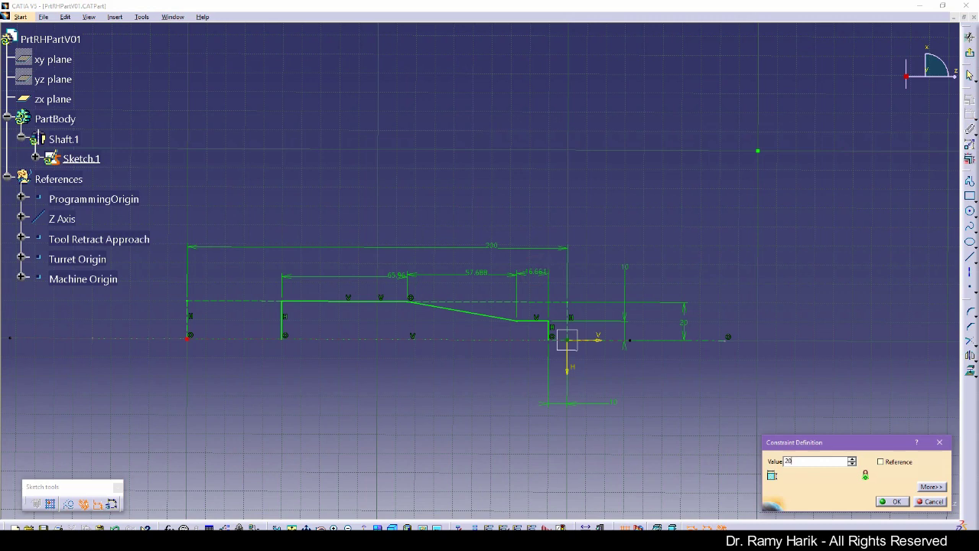
{"action": "key", "text": "Return"}
{"action": "double_click", "coordinate": [462, 276]}
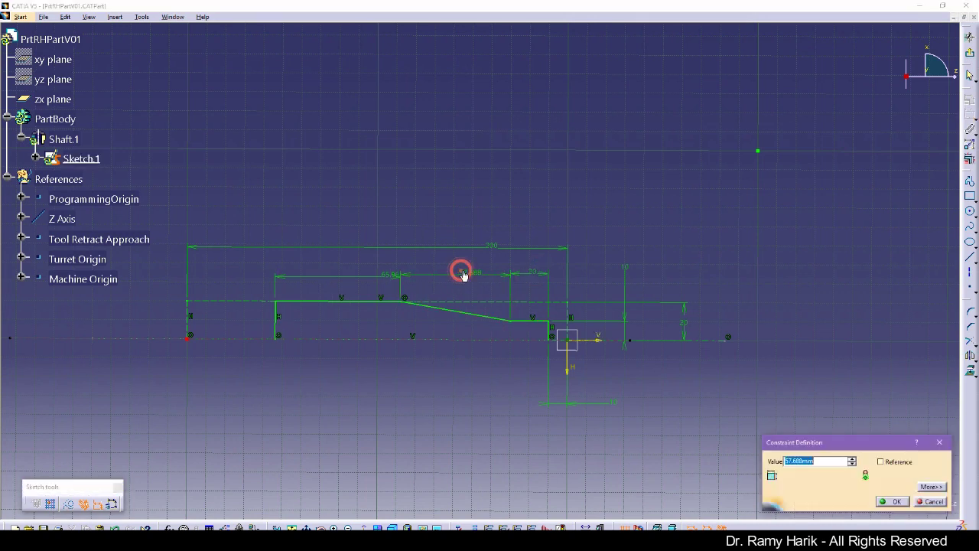
{"action": "type", "text": "70"}
{"action": "key", "text": "Return"}
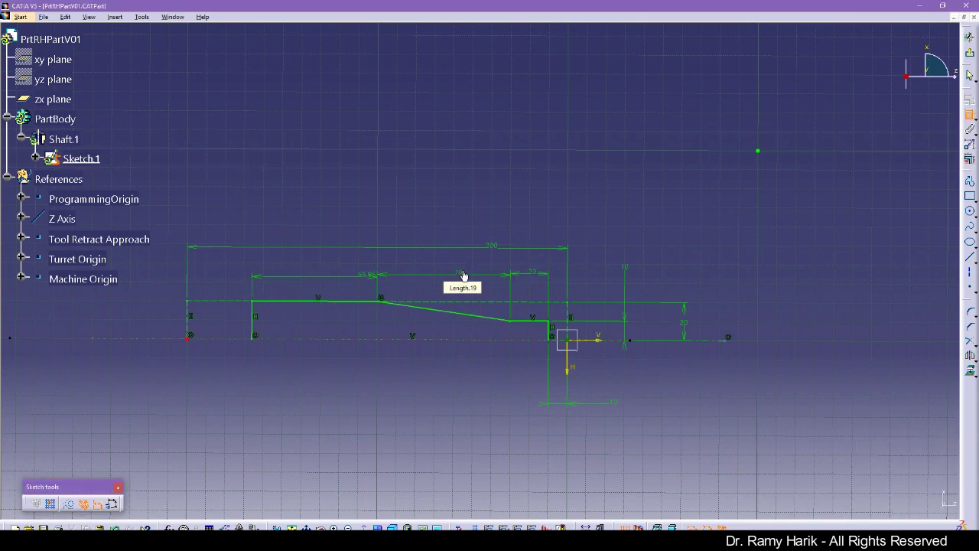
- Set the length of the straight line along the billet's outer edge to 80 mm and exit the sketch
{"action": "double_click", "coordinate": [364, 274]}
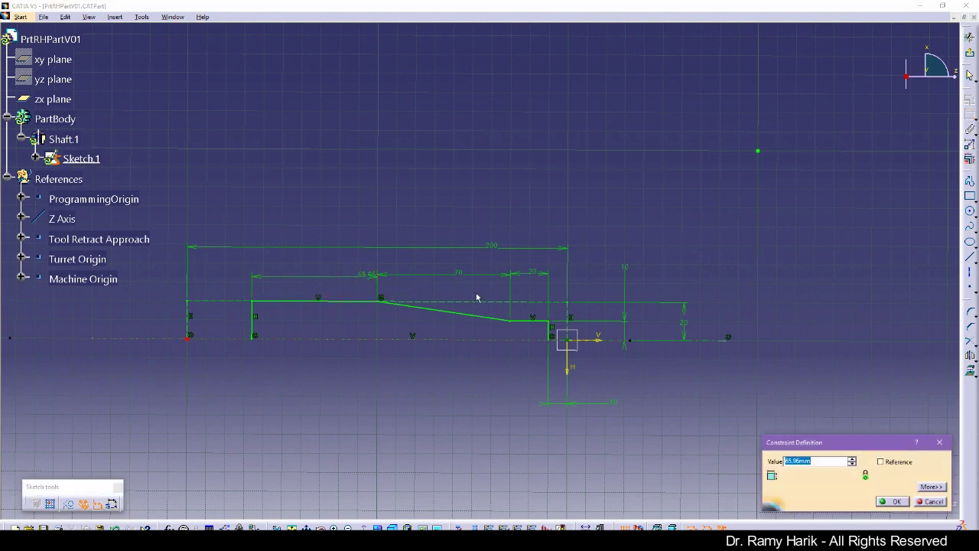
{"action": "type", "text": "80"}
{"action": "key", "text": "Return"}
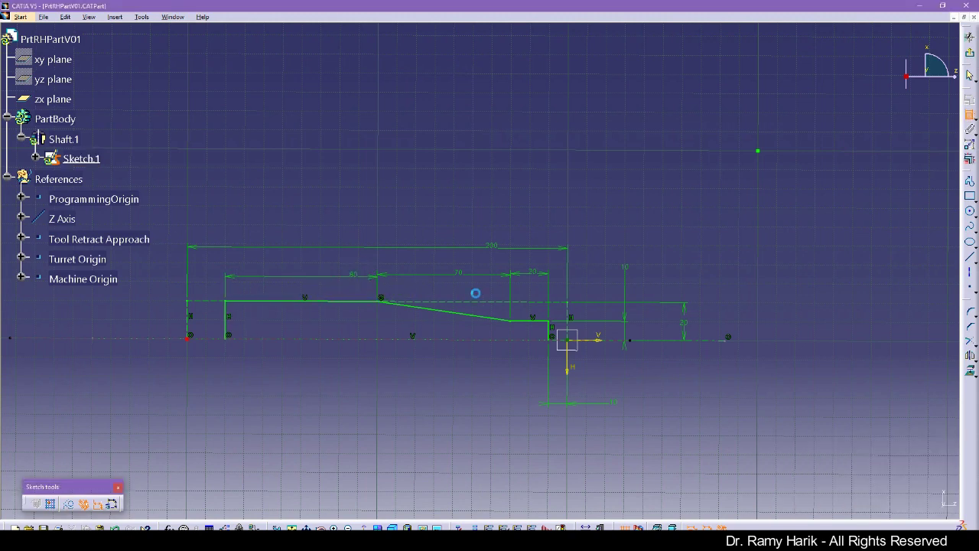
{"action": "left_click", "coordinate": [970, 55]}
{"action": "left_click", "coordinate": [658, 335]}
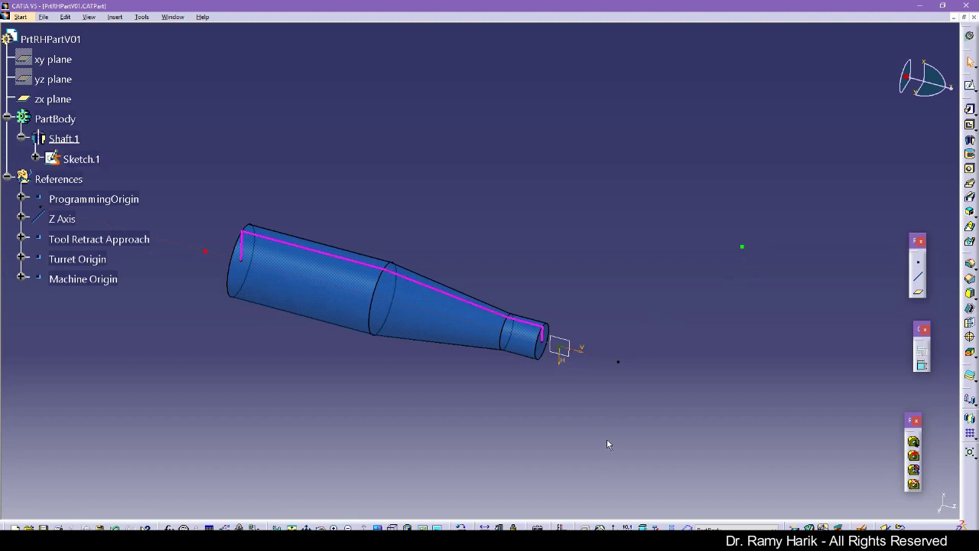
- Give Shaft.1 a bright green fill colour and set its transparency to 0 in its graphic properties
{"action": "left_click", "coordinate": [75, 140]}
{"action": "right_click", "coordinate": [76, 144]}
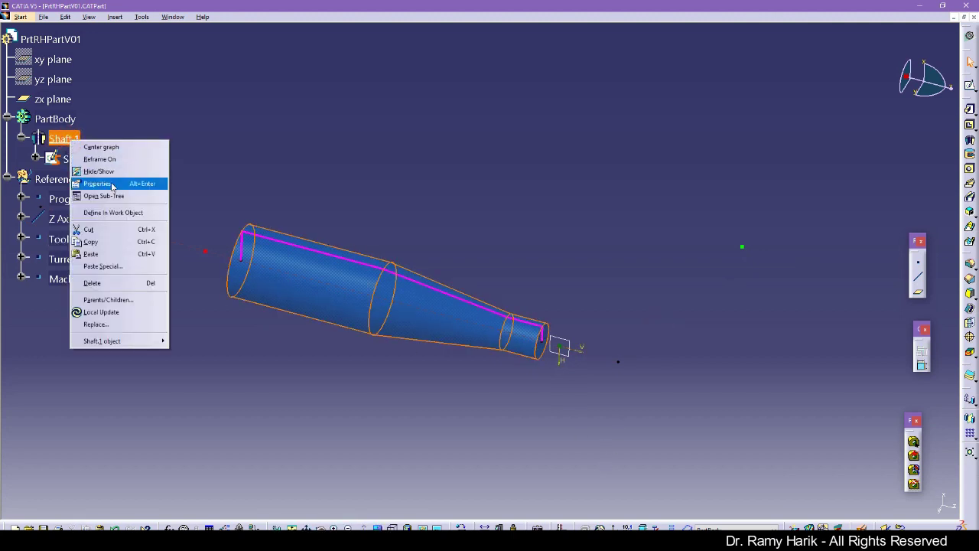
{"action": "left_click", "coordinate": [107, 181]}
{"action": "left_click", "coordinate": [768, 247]}
{"action": "left_click", "coordinate": [813, 246]}
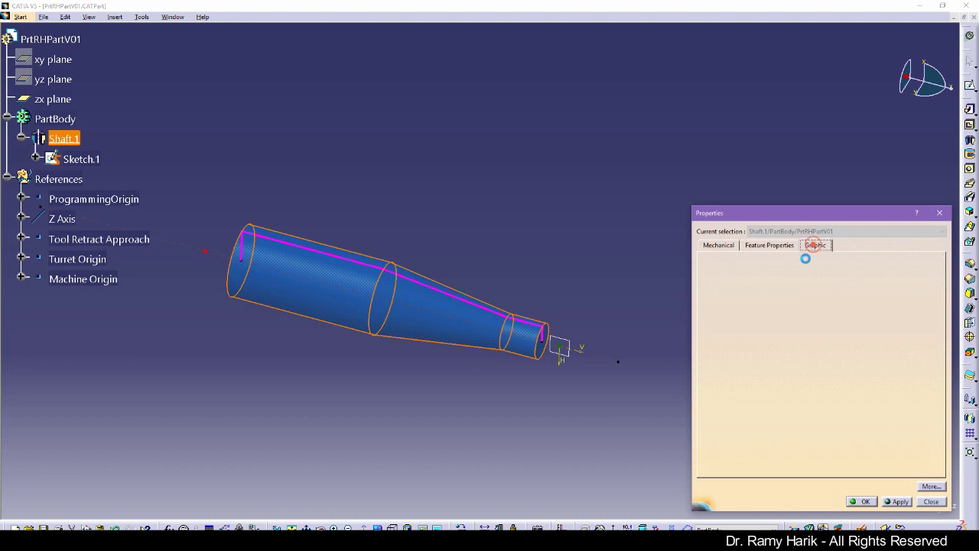
{"action": "left_click", "coordinate": [756, 279]}
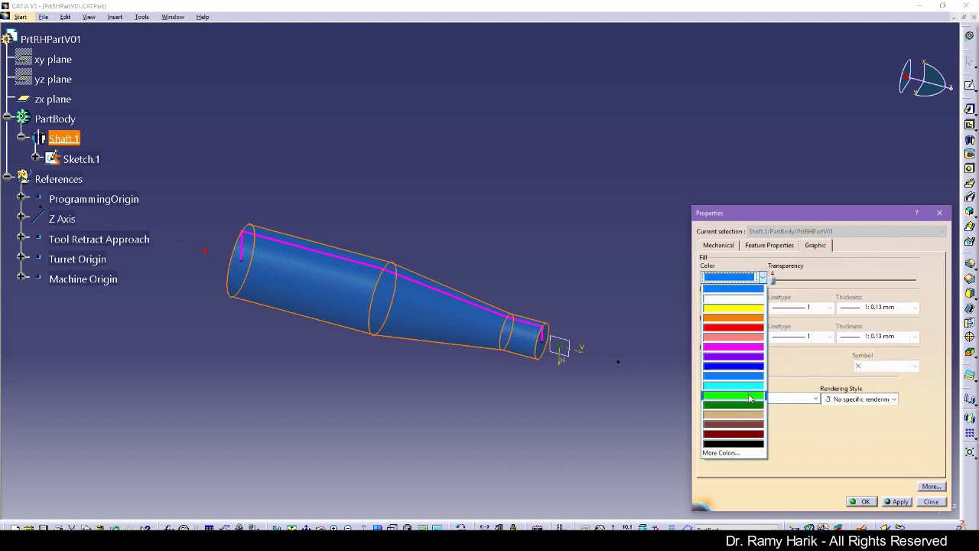
{"action": "left_click", "coordinate": [746, 397]}
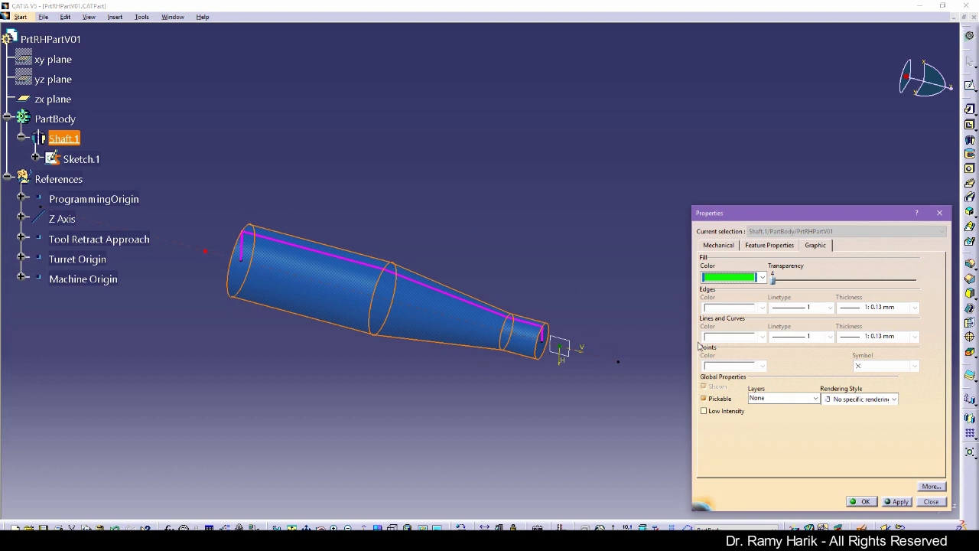
{"action": "left_click", "coordinate": [897, 501]}
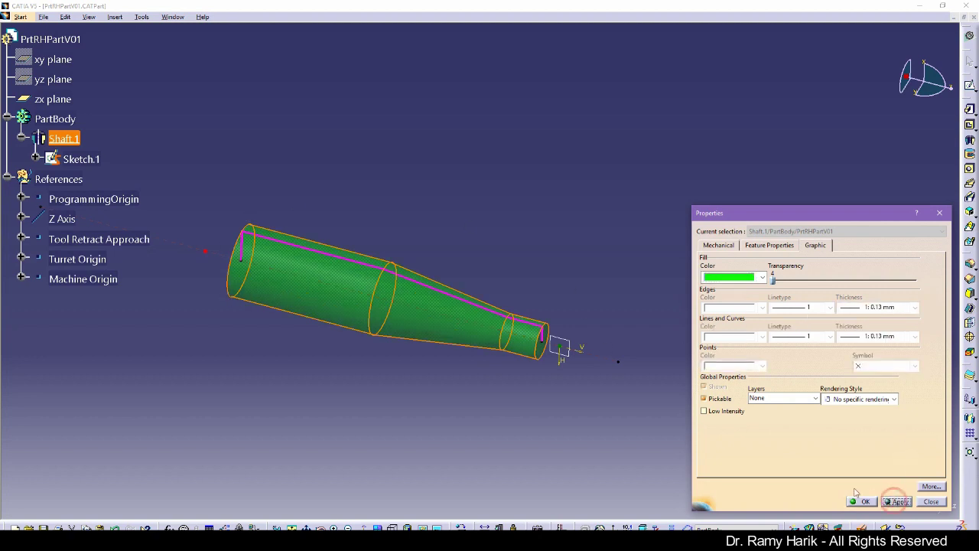
{"action": "left_click", "coordinate": [771, 281]}
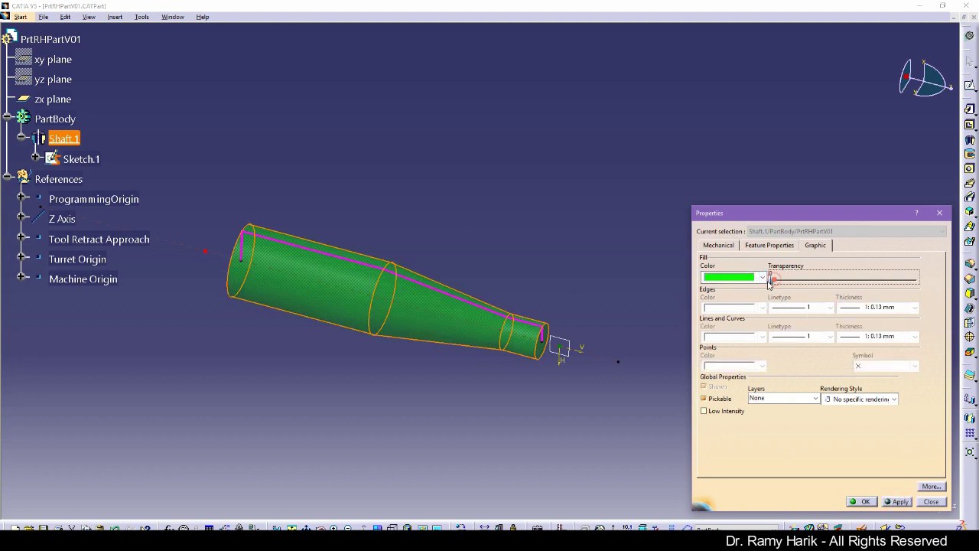
{"action": "left_click", "coordinate": [896, 502]}
- Change the fill colour of Shaft.1 to dark green and close its properties
{"action": "left_click", "coordinate": [742, 278]}
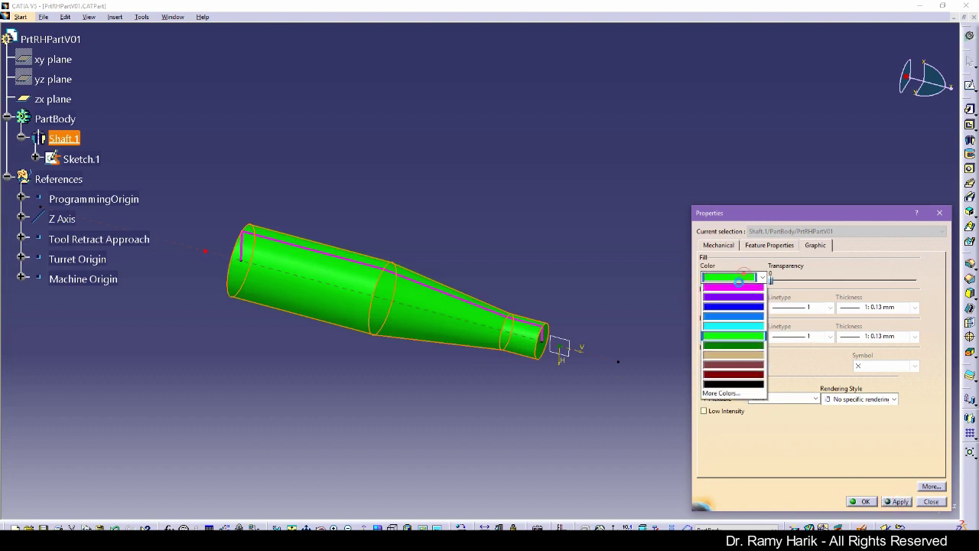
{"action": "left_click", "coordinate": [743, 410]}
{"action": "left_click", "coordinate": [897, 502]}
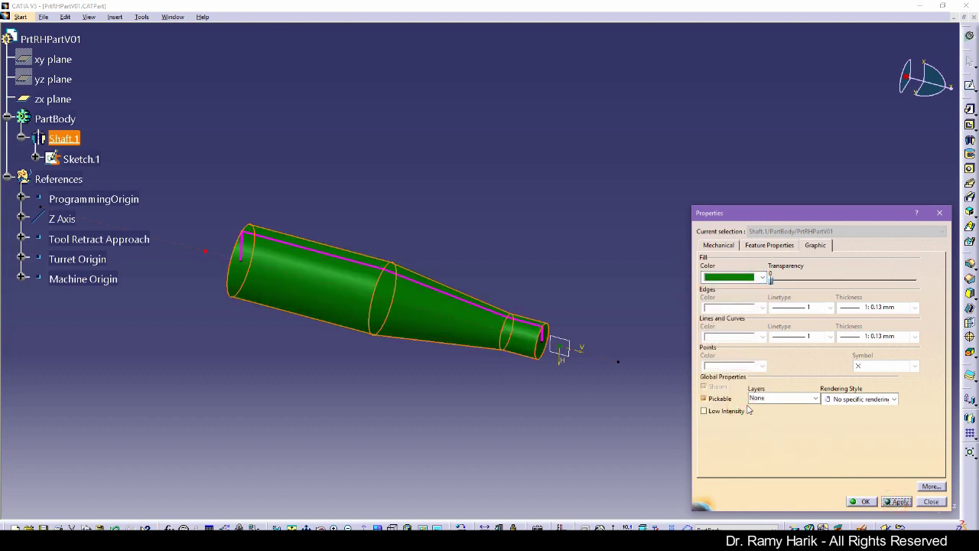
{"action": "left_click", "coordinate": [771, 435]}
{"action": "left_click", "coordinate": [864, 502]}
- Set the lines and curves colour of Sketch.1 to light red in its graphic properties
{"action": "left_click", "coordinate": [81, 158]}
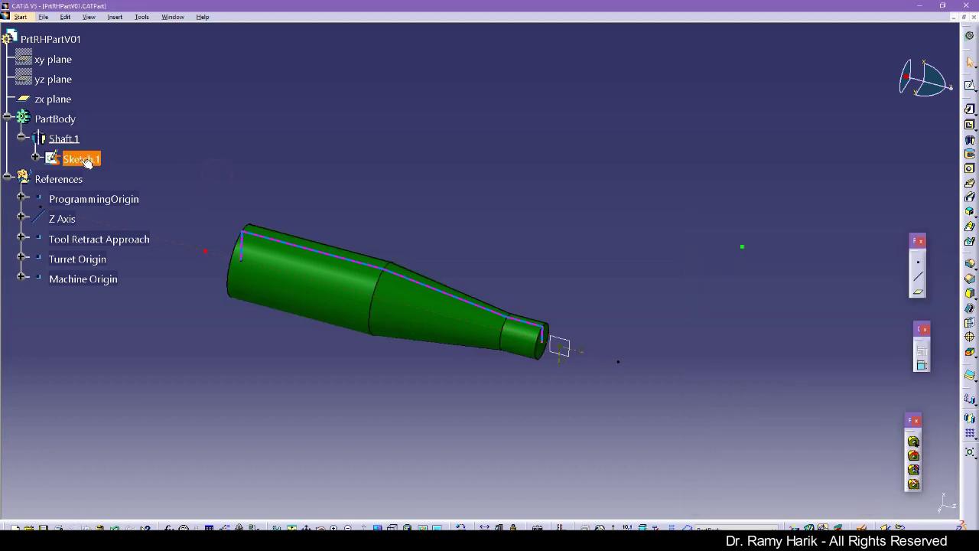
{"action": "right_click", "coordinate": [82, 159]}
{"action": "left_click", "coordinate": [121, 205]}
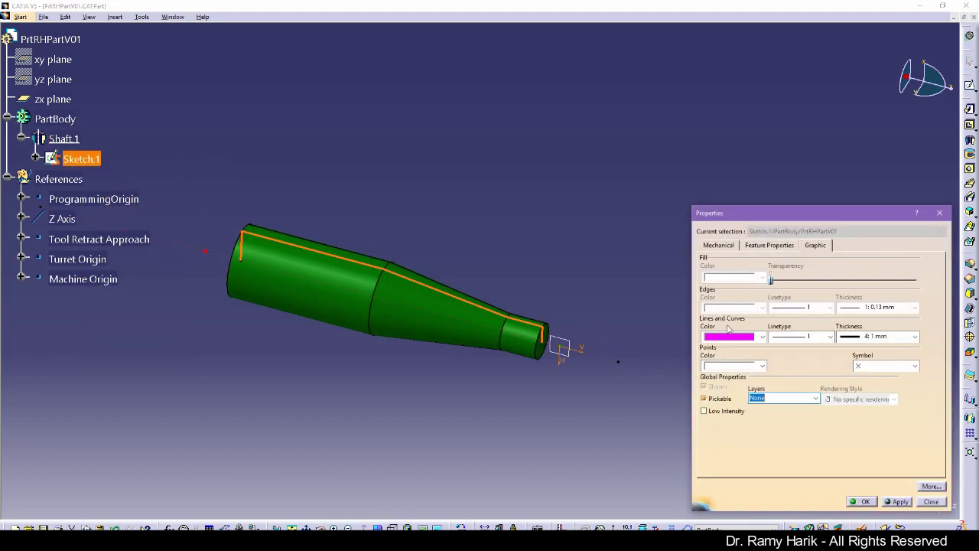
{"action": "left_click", "coordinate": [762, 336]}
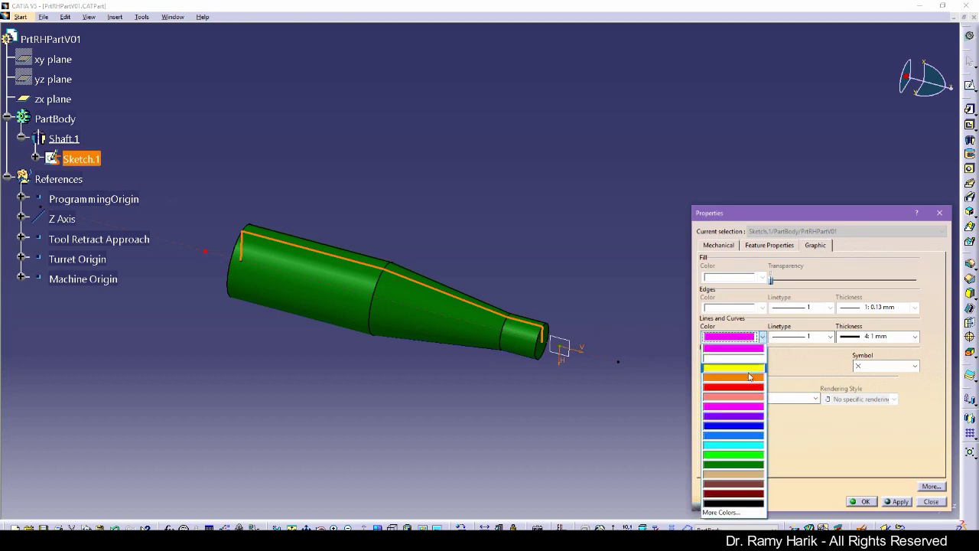
{"action": "left_click", "coordinate": [742, 397]}
{"action": "left_click", "coordinate": [899, 502]}
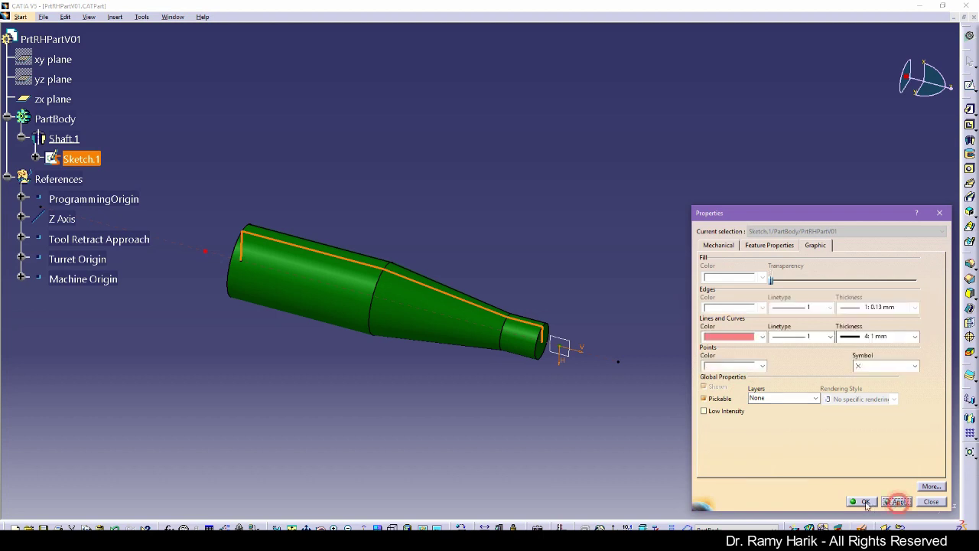
{"action": "left_click", "coordinate": [862, 501]}
{"action": "left_click", "coordinate": [582, 434]}
- Save all modified documents and close the PrtRHPartV01 part
{"action": "left_click", "coordinate": [117, 130]}
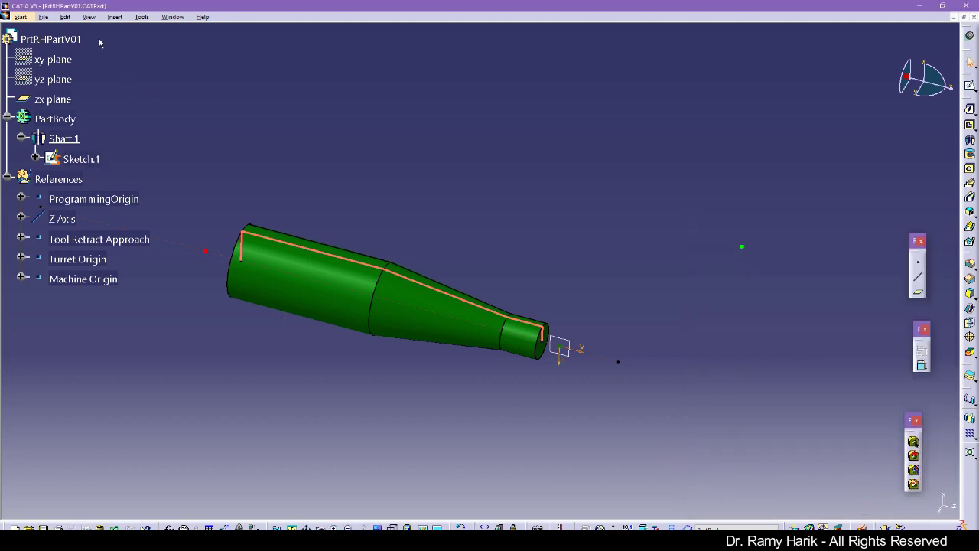
{"action": "left_click", "coordinate": [44, 17]}
{"action": "left_click", "coordinate": [77, 106]}
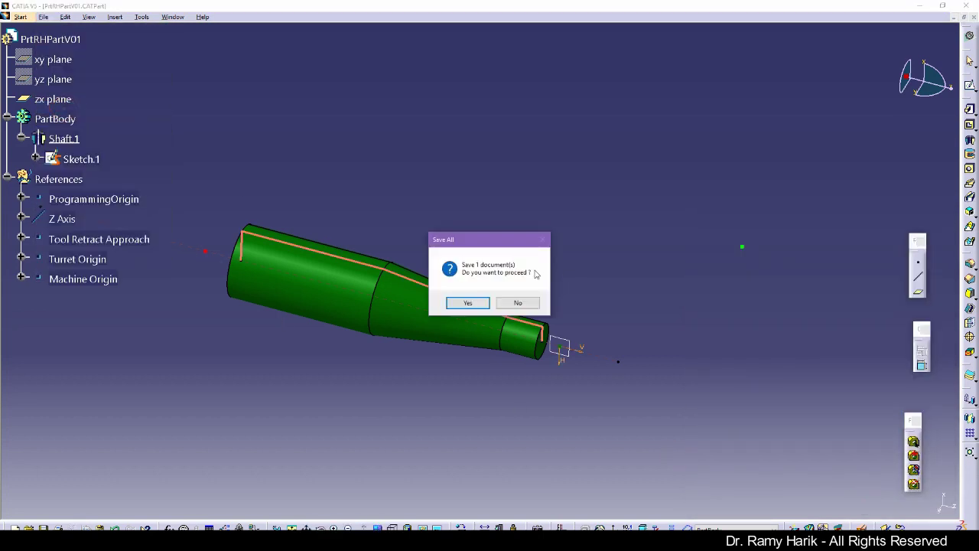
{"action": "left_click", "coordinate": [465, 303]}
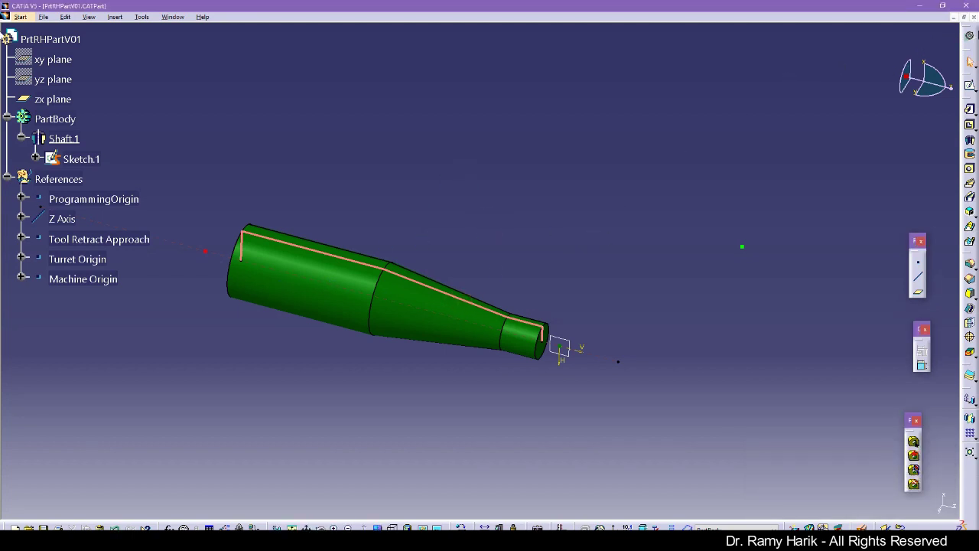
{"action": "left_click", "coordinate": [975, 18]}
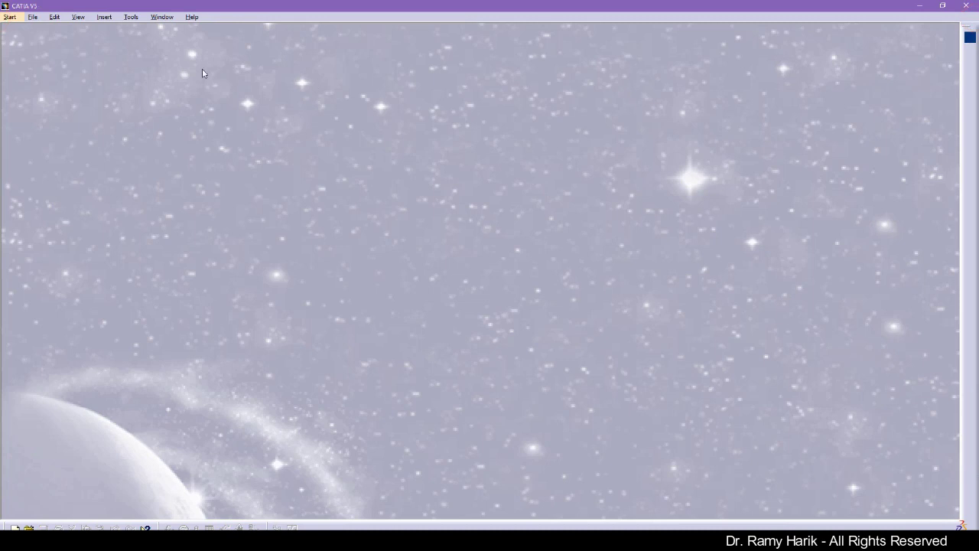
- Create a new product in the Assembly Design workbench
{"action": "left_click", "coordinate": [9, 21]}
{"action": "mouse_move", "coordinate": [23, 40]}
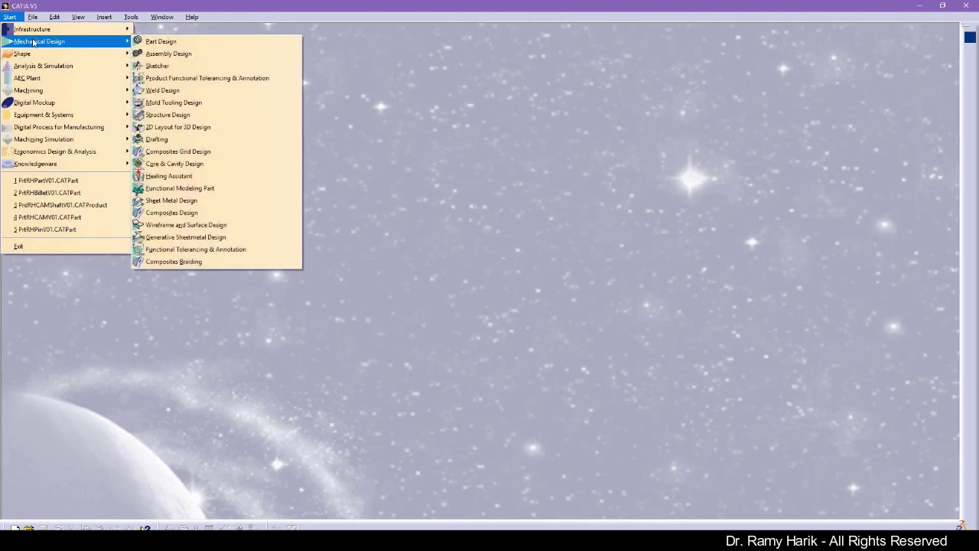
{"action": "left_click", "coordinate": [194, 50]}
- Set the product's part number to PrdRHLatheV01 and save it under that name
{"action": "left_click", "coordinate": [31, 39]}
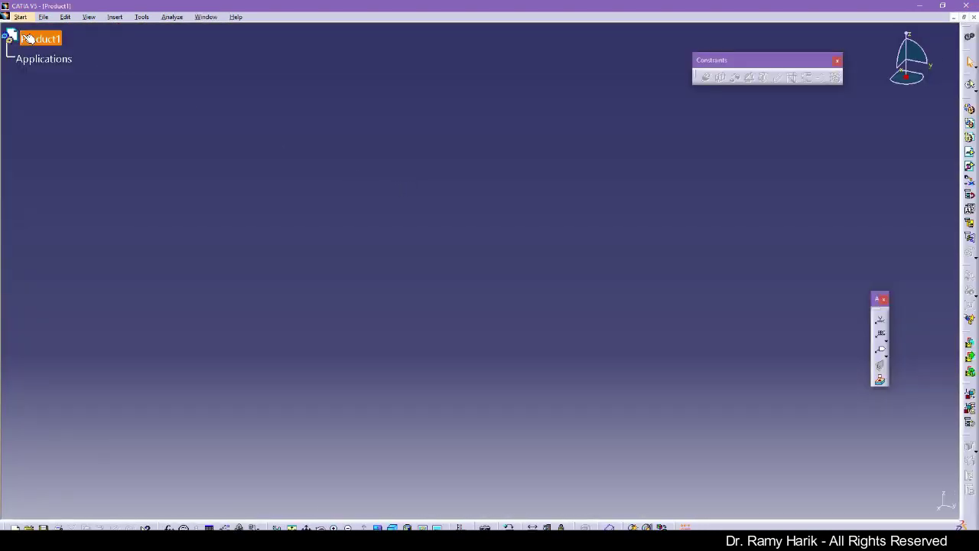
{"action": "right_click", "coordinate": [25, 37]}
{"action": "left_click", "coordinate": [74, 79]}
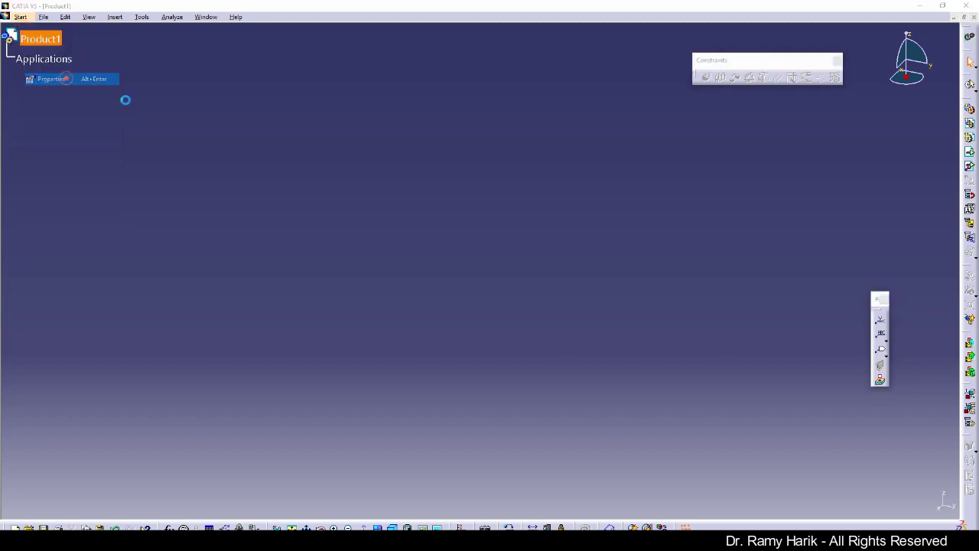
{"action": "left_click", "coordinate": [746, 245]}
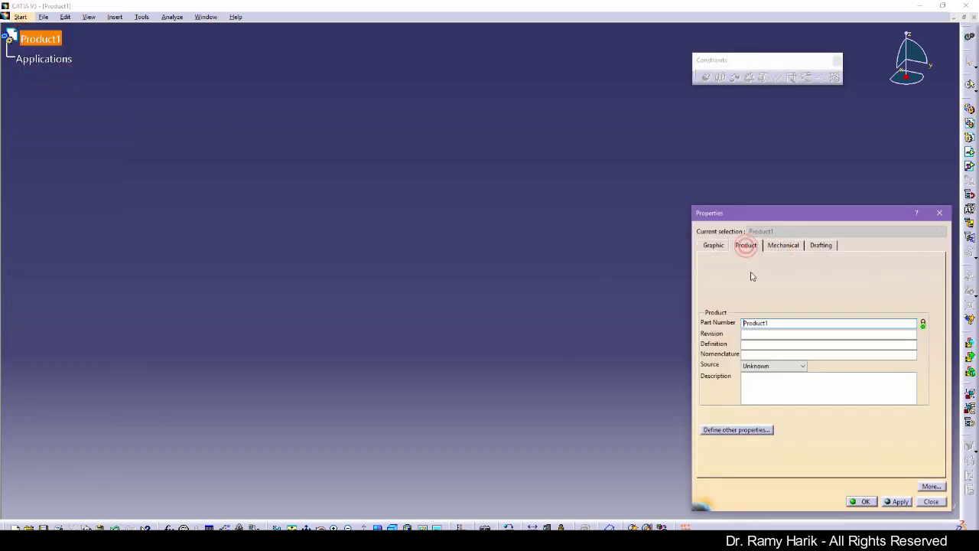
{"action": "left_click", "coordinate": [776, 322]}
{"action": "type", "text": "P"}
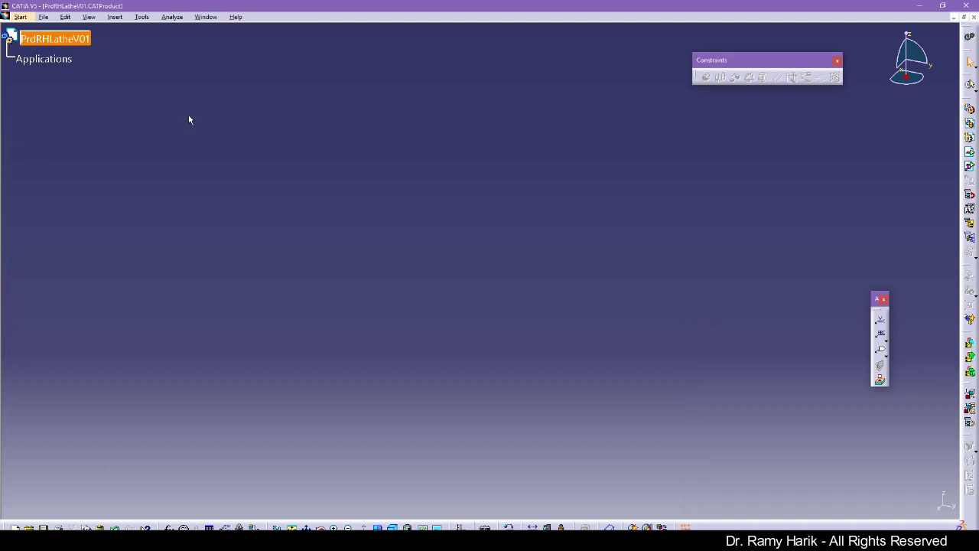
- Start inserting a component into the PrdRHLatheV01 product
{"action": "left_click", "coordinate": [189, 119]}
{"action": "left_click", "coordinate": [114, 17]}
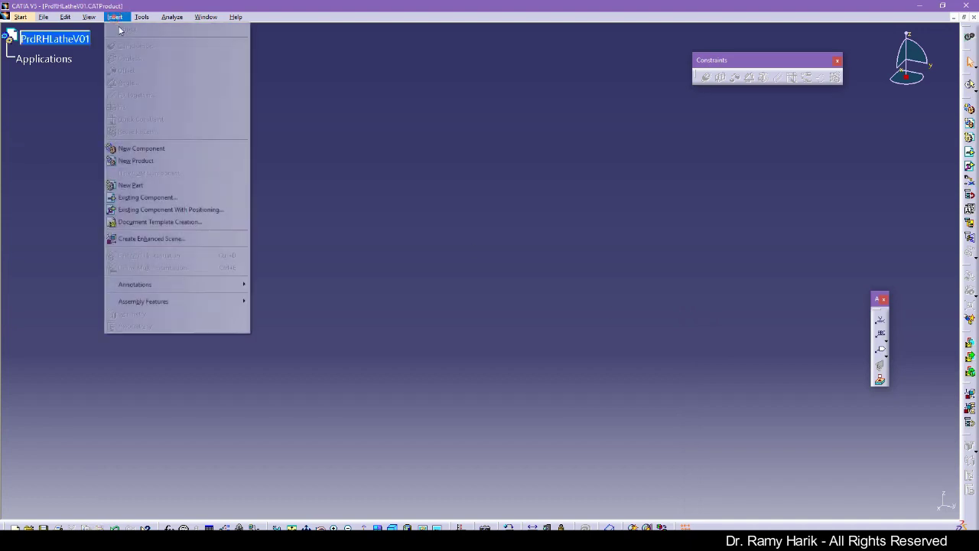
- Insert the existing billet and part files (PrtRHBilletV01 and PrtRHPartV01) from the Lathe Parts folder into the PrdRHLatheV01 assembly
{"action": "left_click", "coordinate": [149, 197]}
{"action": "left_click", "coordinate": [52, 39]}
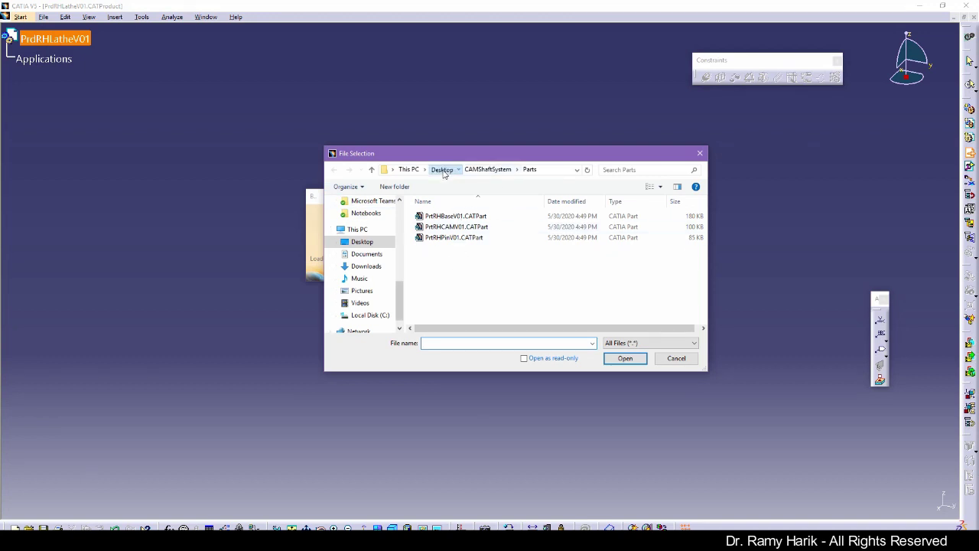
{"action": "left_click", "coordinate": [443, 170]}
{"action": "double_click", "coordinate": [498, 221]}
{"action": "double_click", "coordinate": [434, 228]}
{"action": "left_click_drag", "start_coordinate": [423, 211], "coordinate": [460, 257]}
{"action": "left_click", "coordinate": [625, 358]}
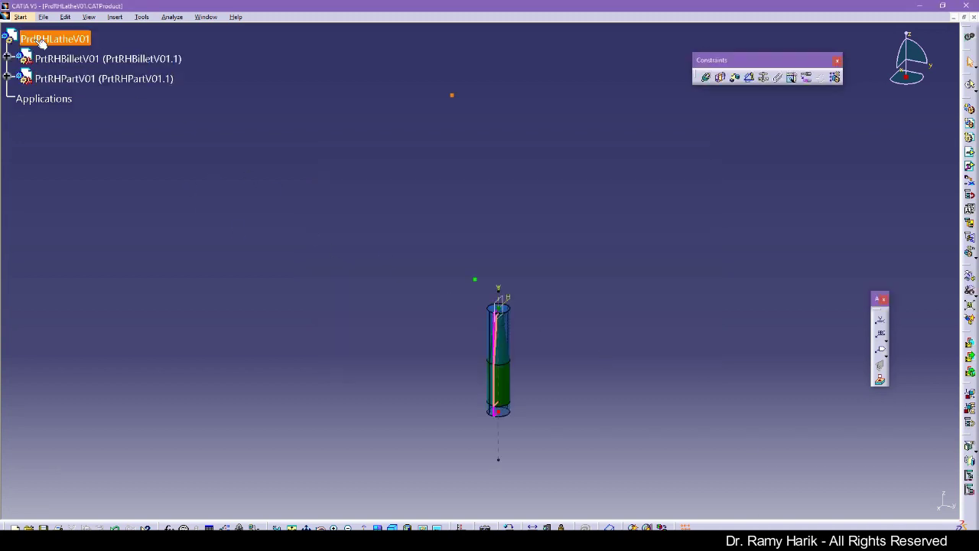
- Save the assembly as PrdRHLatheV01.CATProduct in the Product folder under Desktop > Lathe
{"action": "left_click", "coordinate": [20, 16]}
{"action": "mouse_move", "coordinate": [44, 16]}
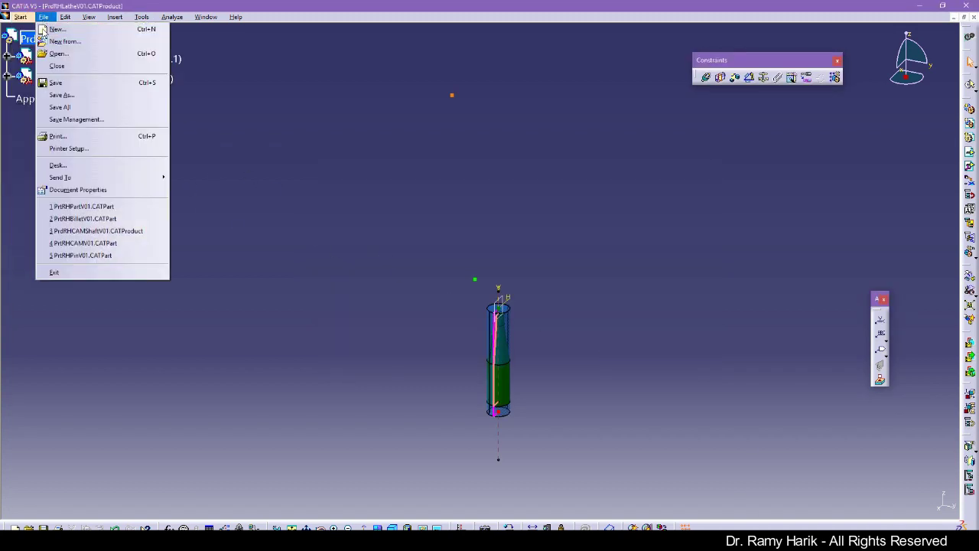
{"action": "left_click", "coordinate": [61, 94]}
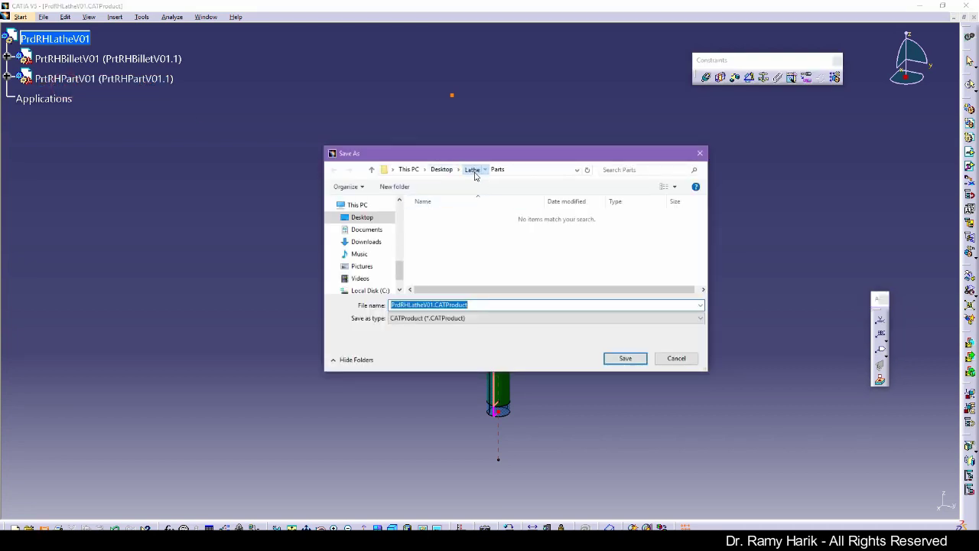
{"action": "left_click", "coordinate": [475, 173]}
{"action": "left_click", "coordinate": [441, 247]}
{"action": "double_click", "coordinate": [441, 247]}
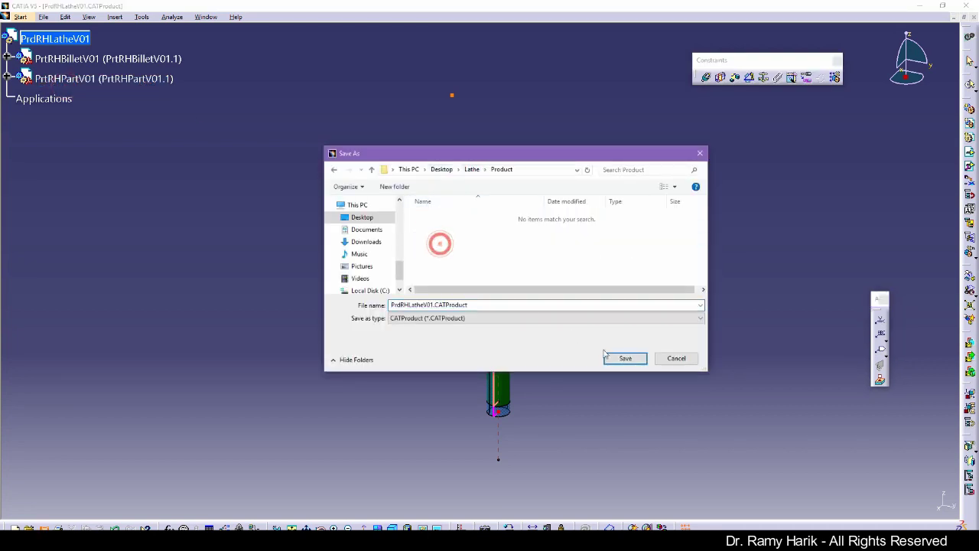
{"action": "left_click", "coordinate": [625, 358]}
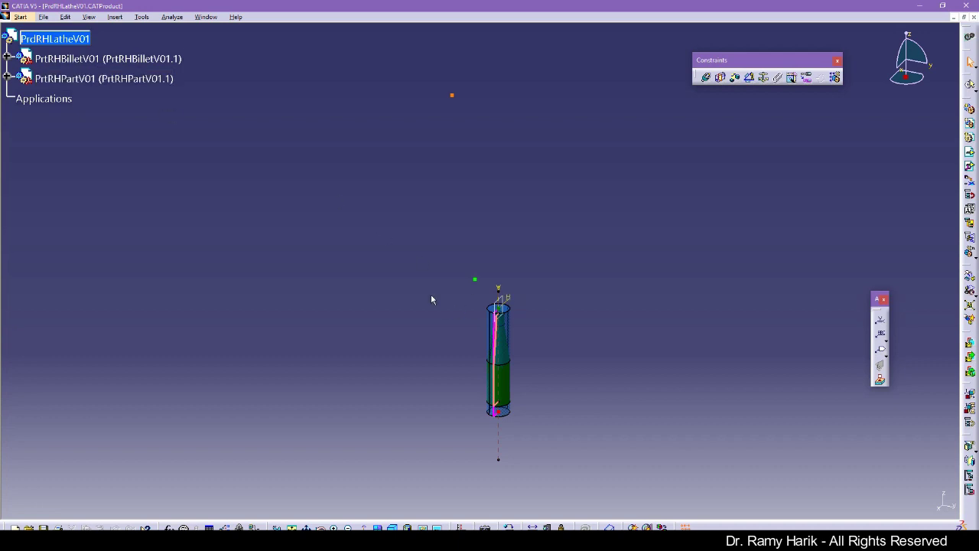
- Snap the compass automatically to the selected object and move the billet along its axis until it is clear of the part
{"action": "middle_click_drag", "start_coordinate": [398, 490], "coordinate": [410, 205]}
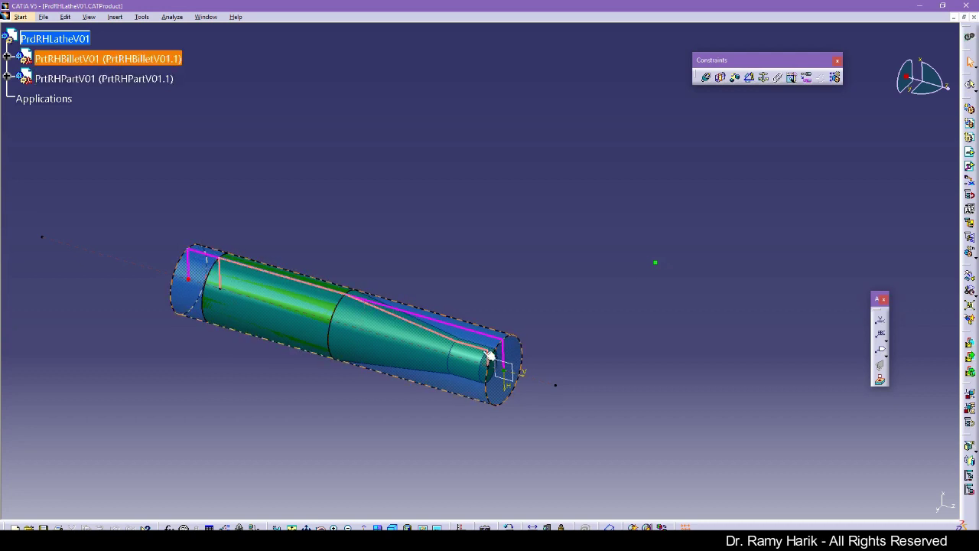
{"action": "right_click", "coordinate": [906, 90]}
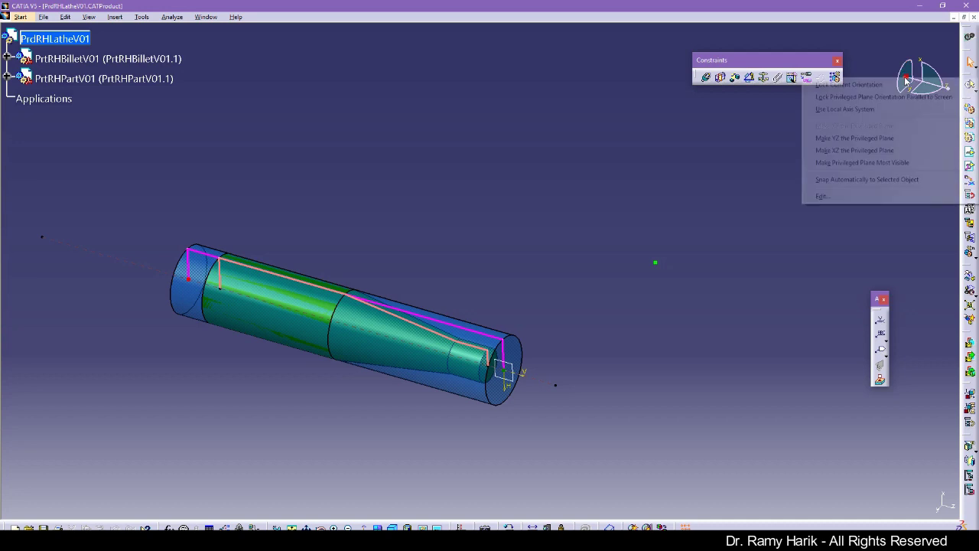
{"action": "left_click", "coordinate": [817, 183]}
{"action": "left_click", "coordinate": [200, 314]}
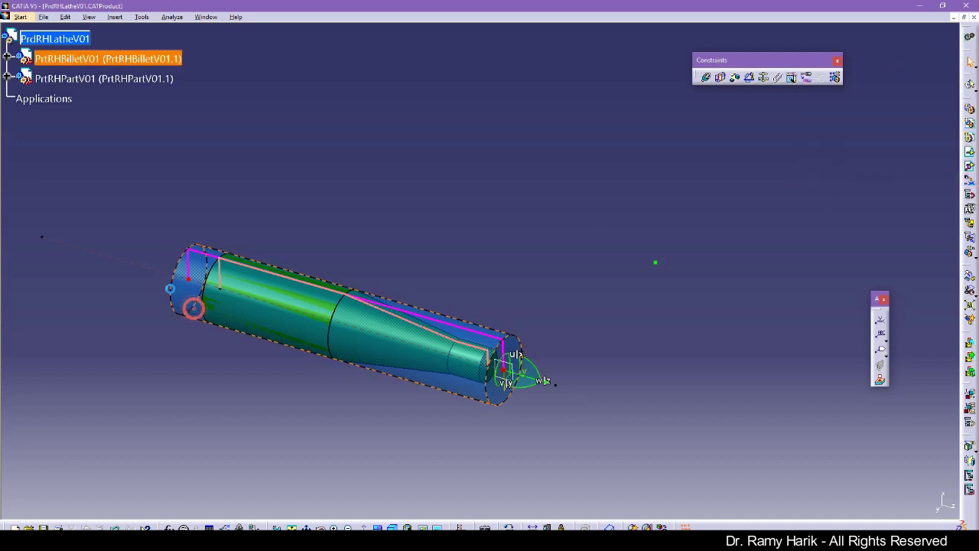
{"action": "left_click_drag", "start_coordinate": [530, 380], "coordinate": [840, 465]}
{"action": "left_click", "coordinate": [769, 282]}
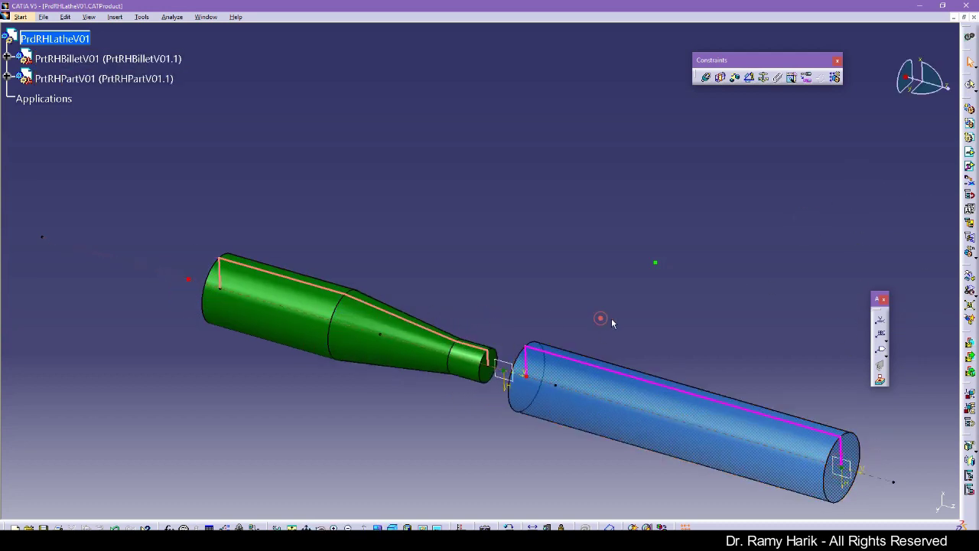
- Add a coincidence constraint between the billet's central axis and the part's central axis
{"action": "left_click", "coordinate": [708, 79]}
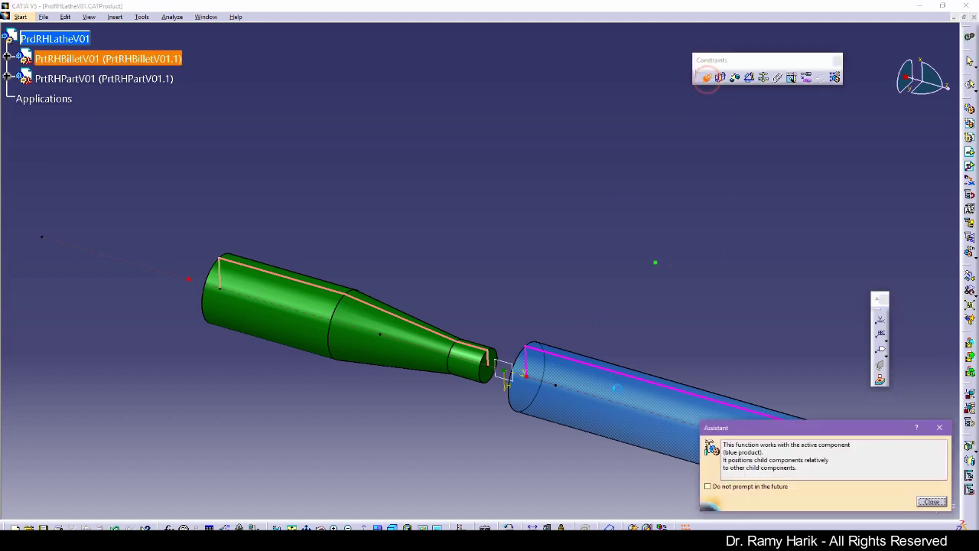
{"action": "left_click", "coordinate": [932, 501]}
{"action": "left_click", "coordinate": [641, 438]}
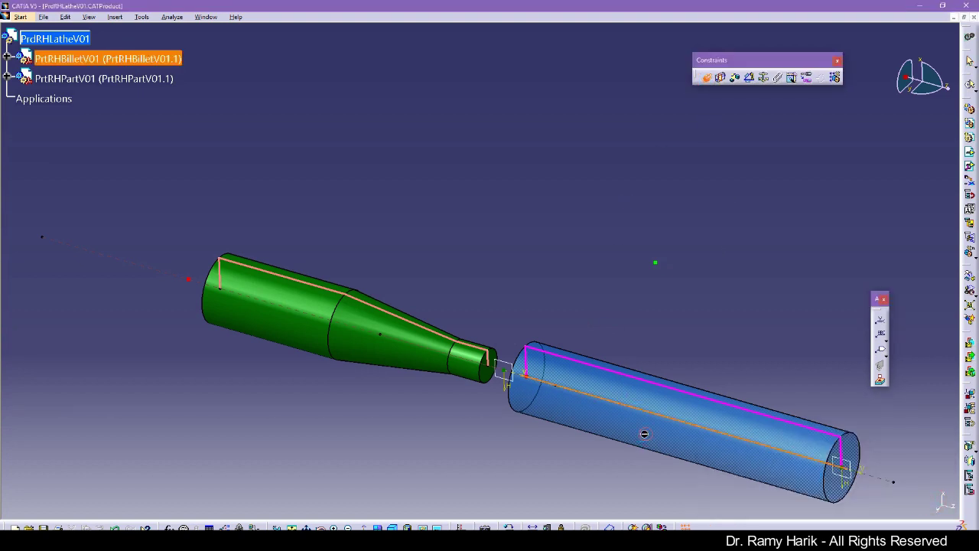
{"action": "left_click", "coordinate": [348, 331]}
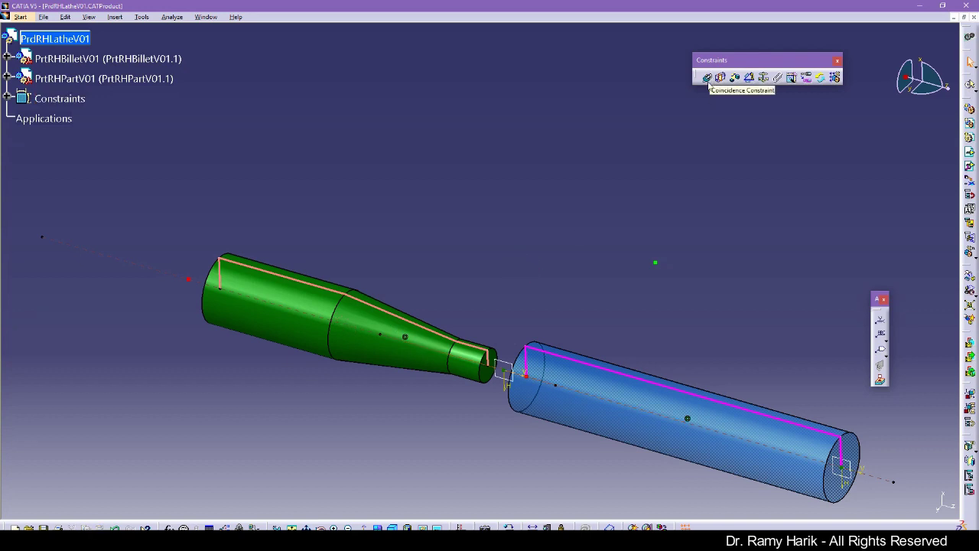
- Add a coincidence constraint between the billet's and the part's origin points, turn off the assistant prompt, and update the assembly
{"action": "left_click", "coordinate": [707, 79]}
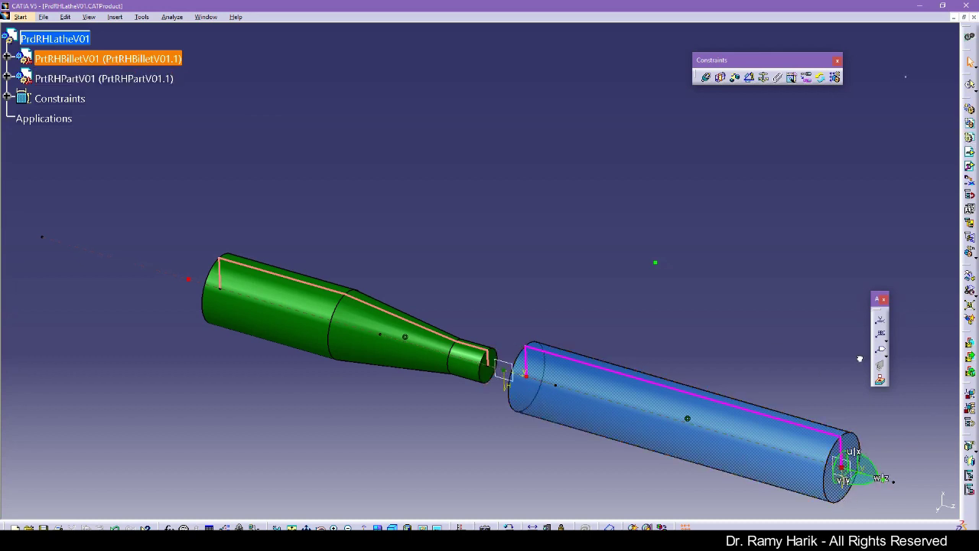
{"action": "left_click", "coordinate": [846, 473]}
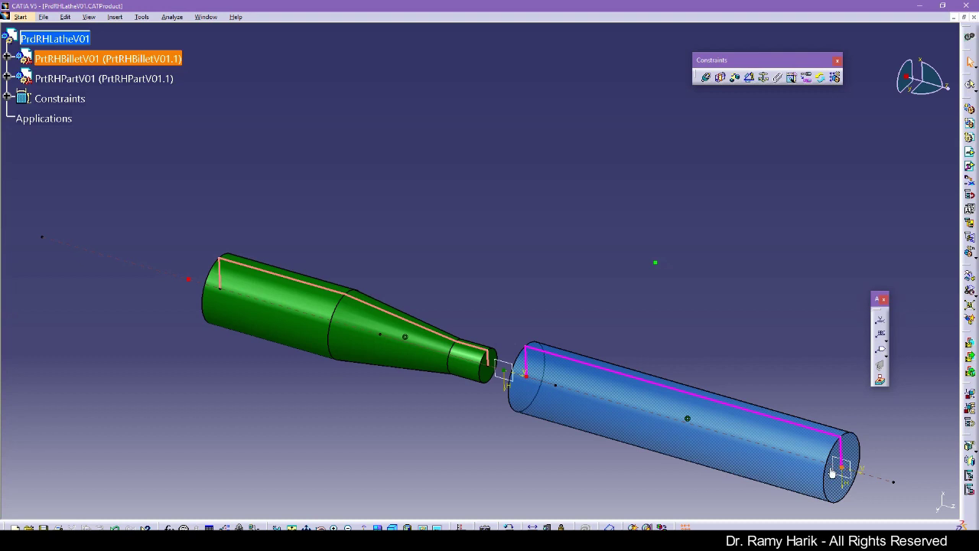
{"action": "left_click", "coordinate": [495, 369]}
{"action": "left_click_drag", "start_coordinate": [502, 372], "coordinate": [512, 370]}
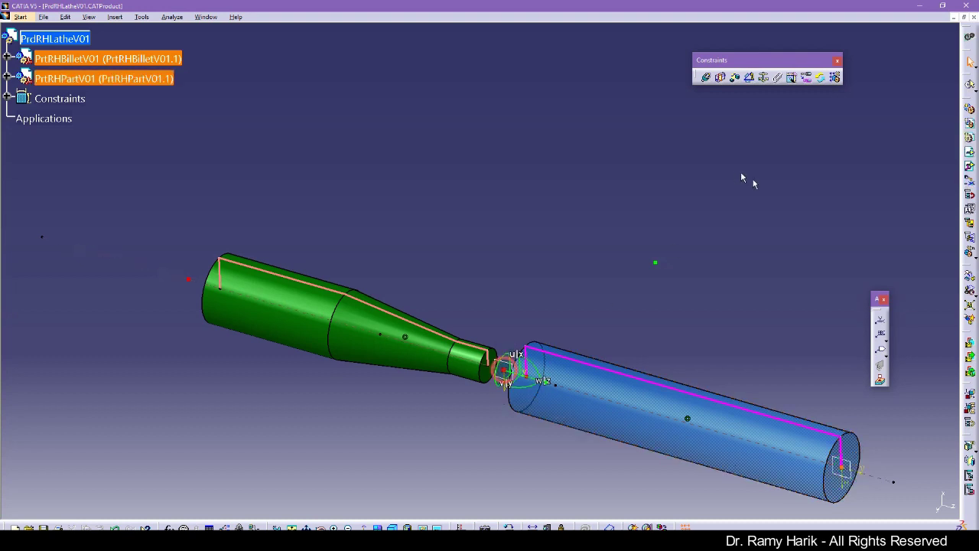
{"action": "left_click", "coordinate": [707, 78]}
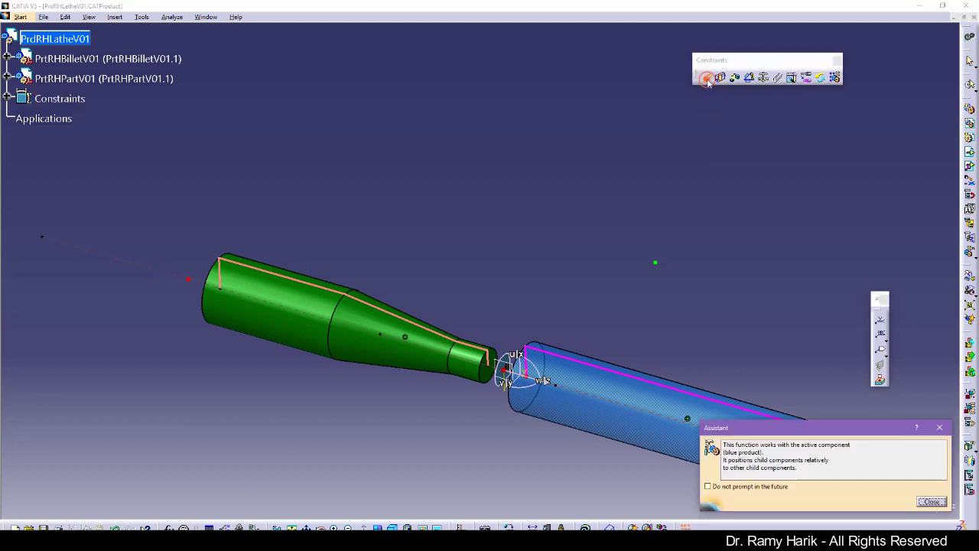
{"action": "left_click", "coordinate": [753, 487]}
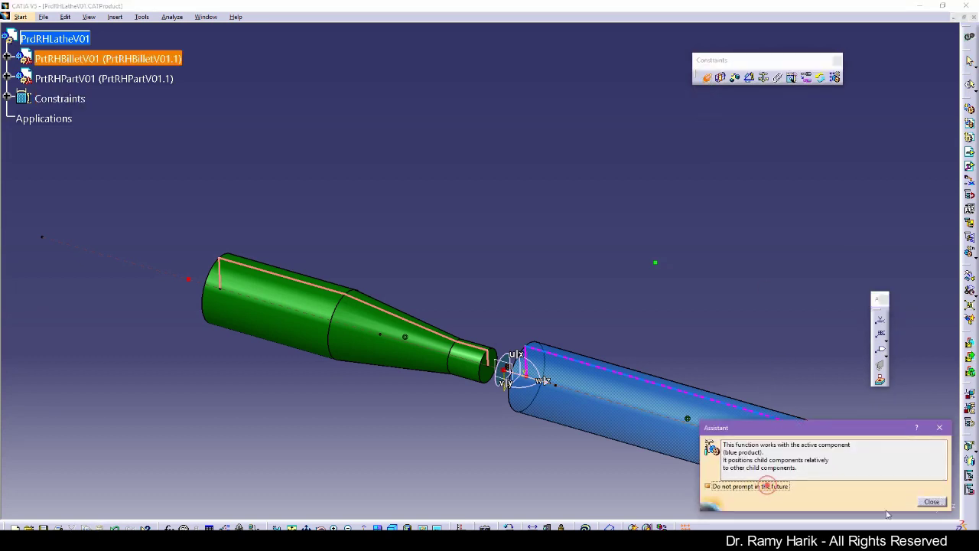
{"action": "left_click", "coordinate": [932, 502]}
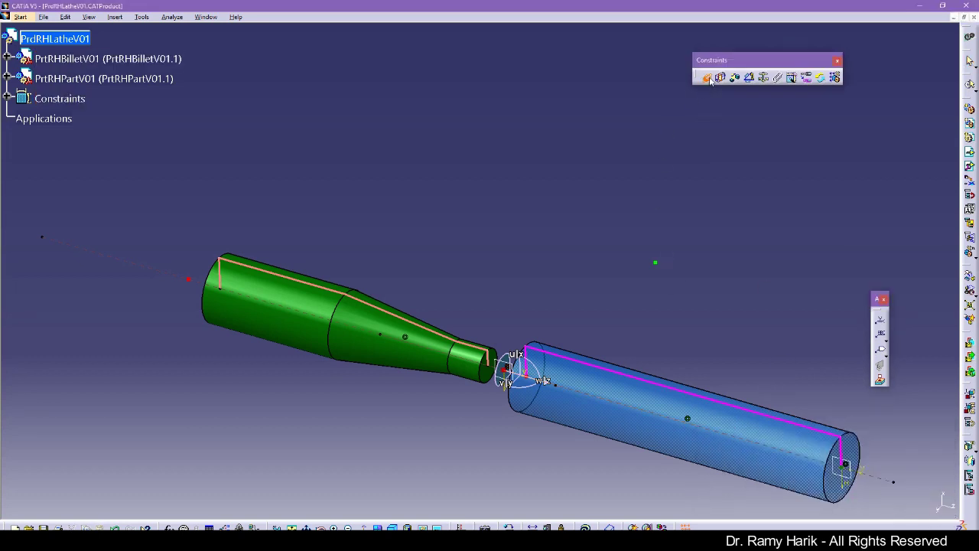
{"action": "left_click", "coordinate": [773, 215]}
{"action": "key", "text": "ctrl+u"}
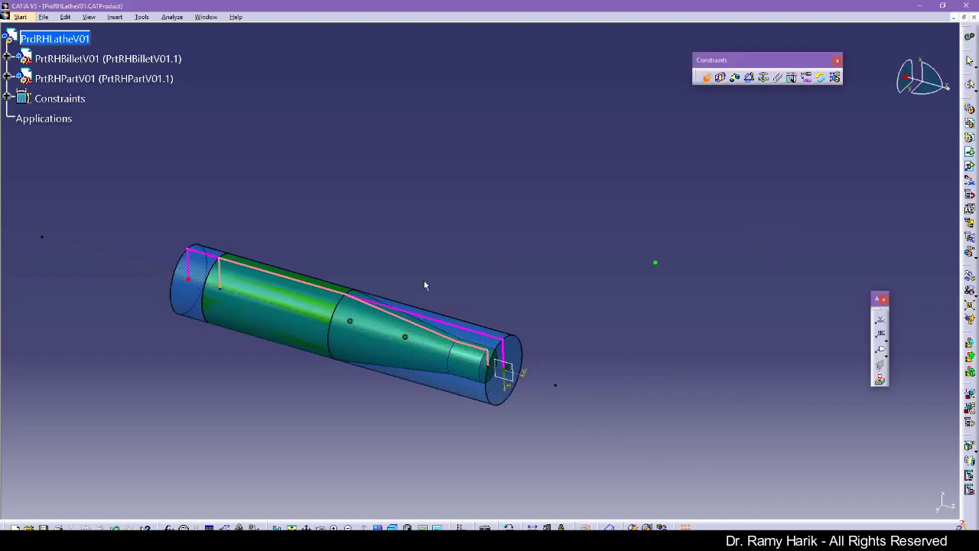
- Add a 0-degree angle constraint between the radial end lines of the part's and the billet's profile sketches
{"action": "left_click", "coordinate": [750, 78]}
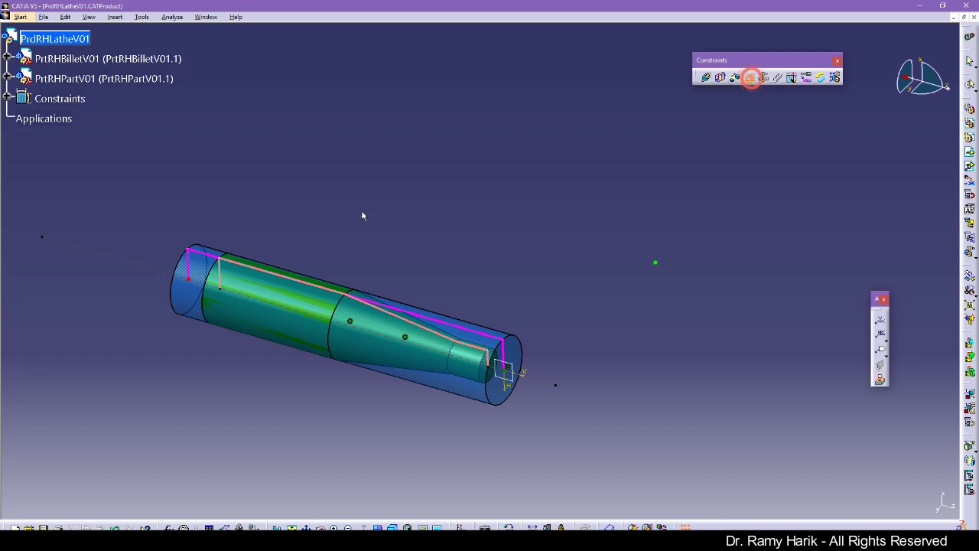
{"action": "left_click", "coordinate": [222, 277]}
{"action": "left_click", "coordinate": [195, 272]}
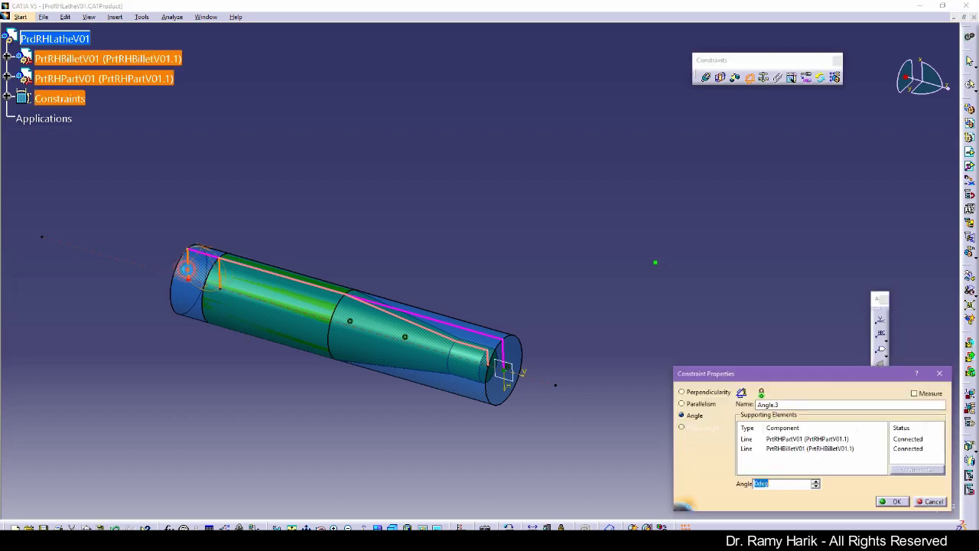
{"action": "left_click", "coordinate": [894, 502]}
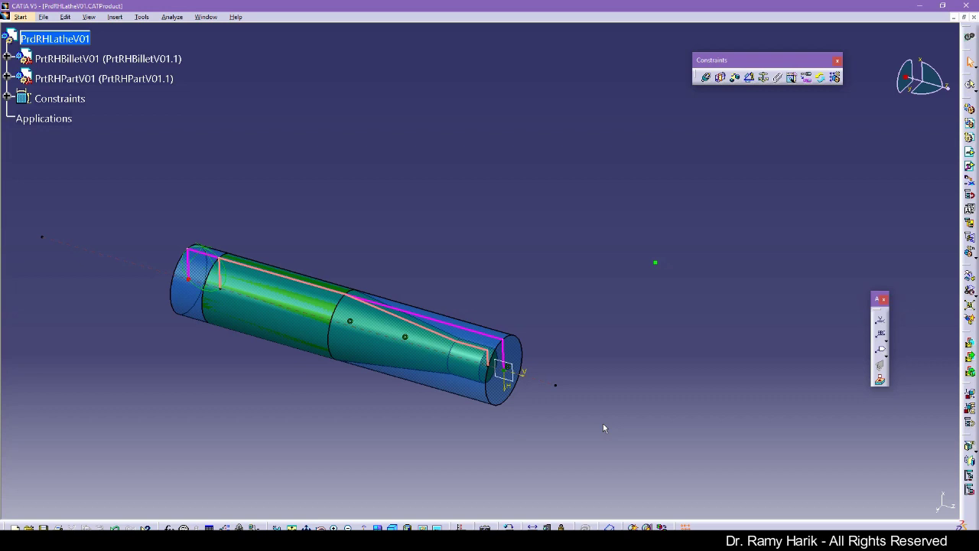
- Hide all of the assembly's constraints
{"action": "left_click", "coordinate": [76, 99]}
{"action": "right_click", "coordinate": [67, 99]}
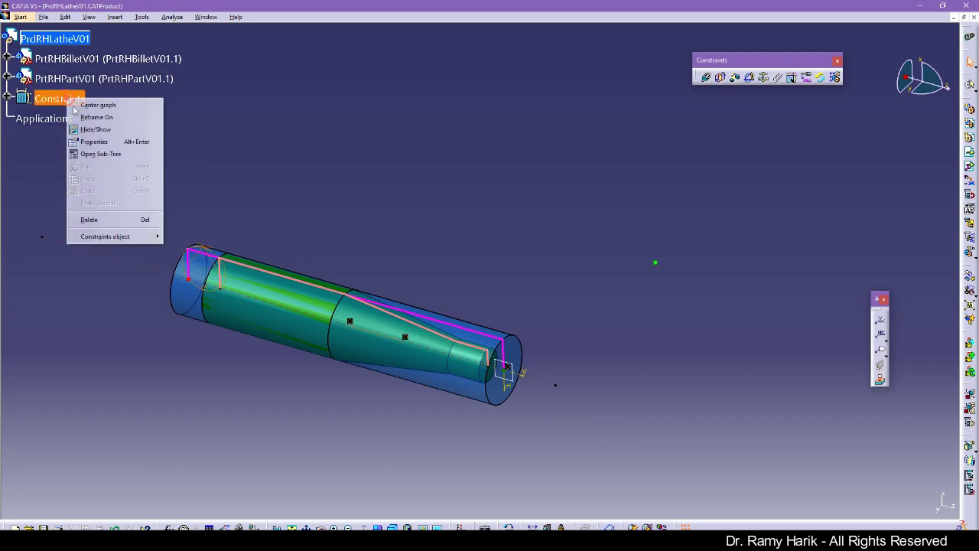
{"action": "left_click", "coordinate": [114, 130]}
{"action": "left_click", "coordinate": [398, 234]}
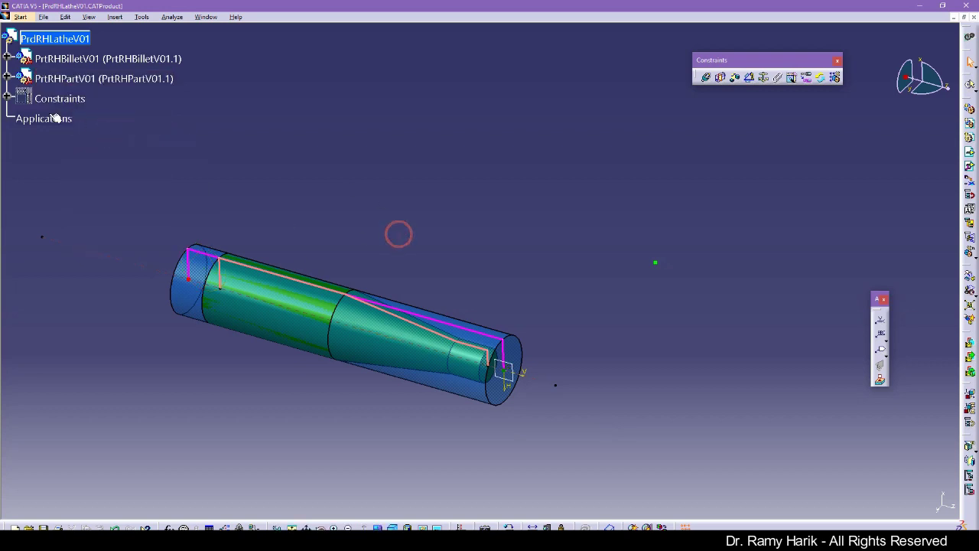
- Expand PrtRHPartV01 in the specification tree and hide its References set
{"action": "left_click", "coordinate": [6, 78]}
{"action": "left_click", "coordinate": [21, 97]}
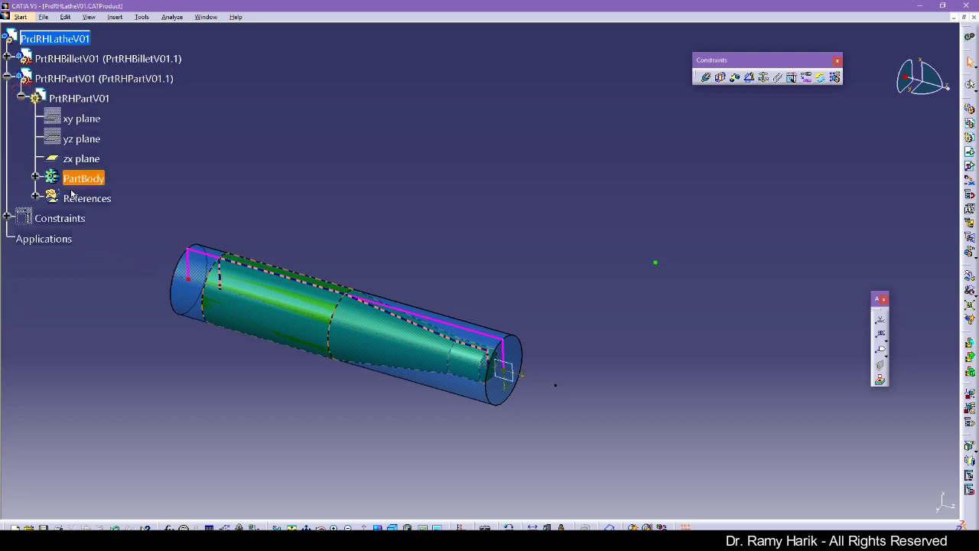
{"action": "right_click", "coordinate": [80, 198]}
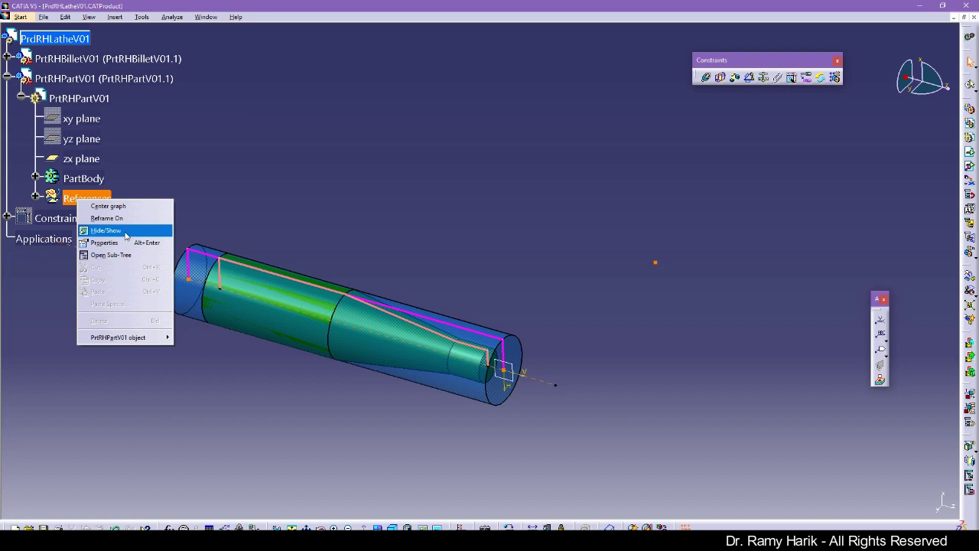
{"action": "left_click", "coordinate": [106, 231]}
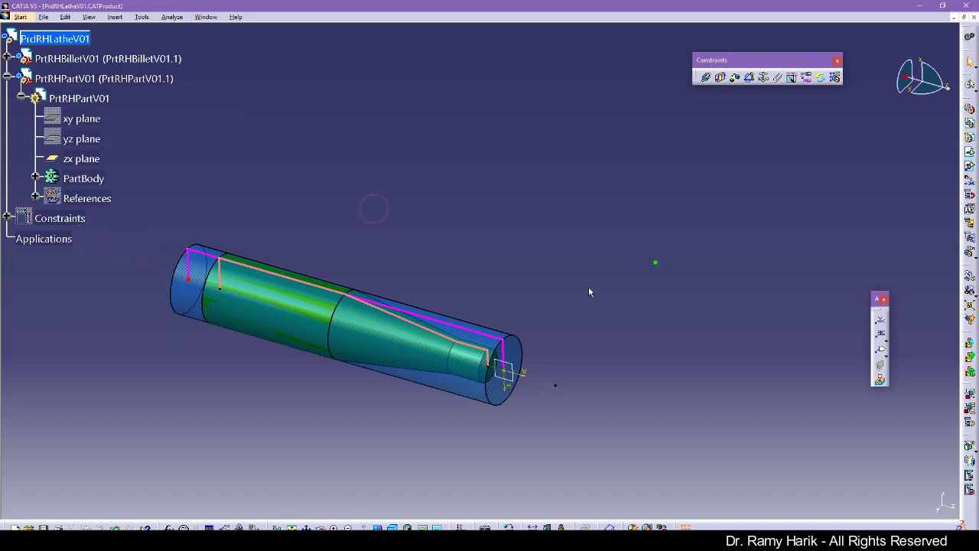
- Save the constrained PrdRHLatheV01 product
{"action": "middle_click_drag", "start_coordinate": [385, 193], "coordinate": [262, 239], "text": "ctrl"}
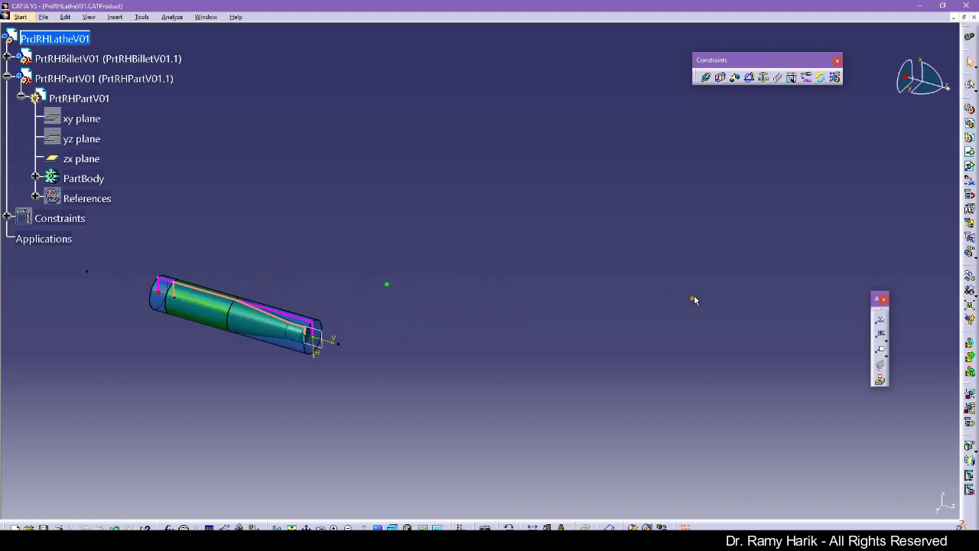
{"action": "left_click", "coordinate": [387, 286]}
{"action": "left_click", "coordinate": [44, 18]}
{"action": "left_click", "coordinate": [53, 96]}
{"action": "left_click", "coordinate": [470, 303]}
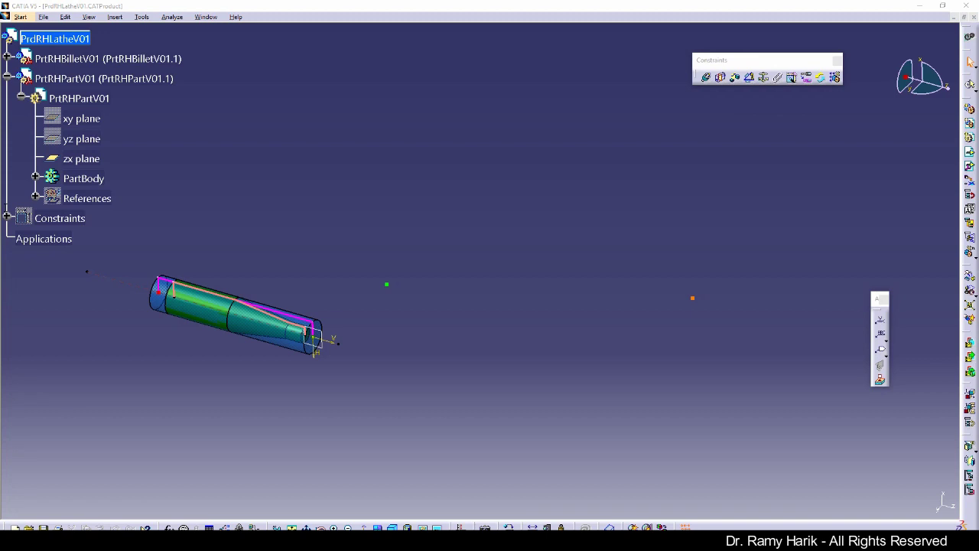
- Start a lathe machining process from the PrdRHLatheV01 assembly
{"action": "left_click", "coordinate": [20, 17]}
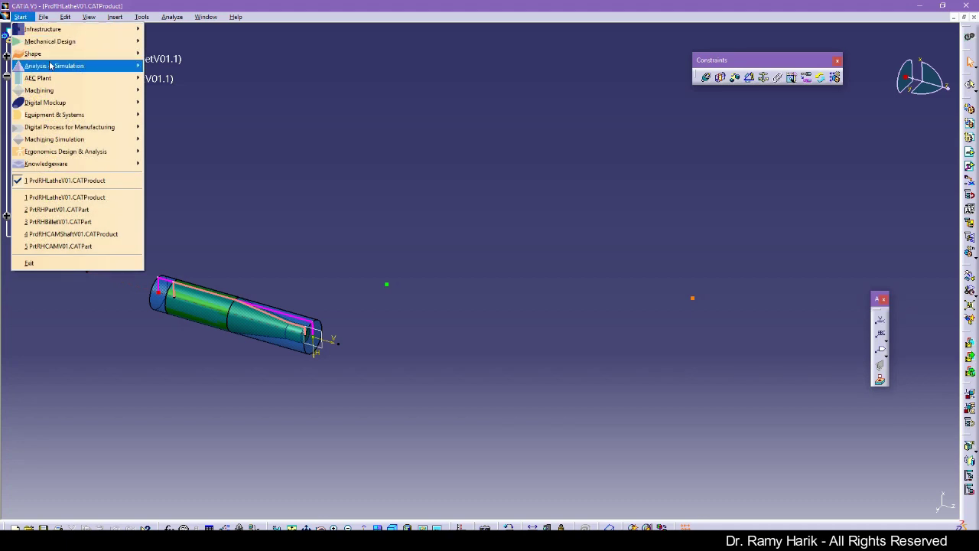
{"action": "mouse_move", "coordinate": [54, 90]}
{"action": "left_click", "coordinate": [179, 90]}
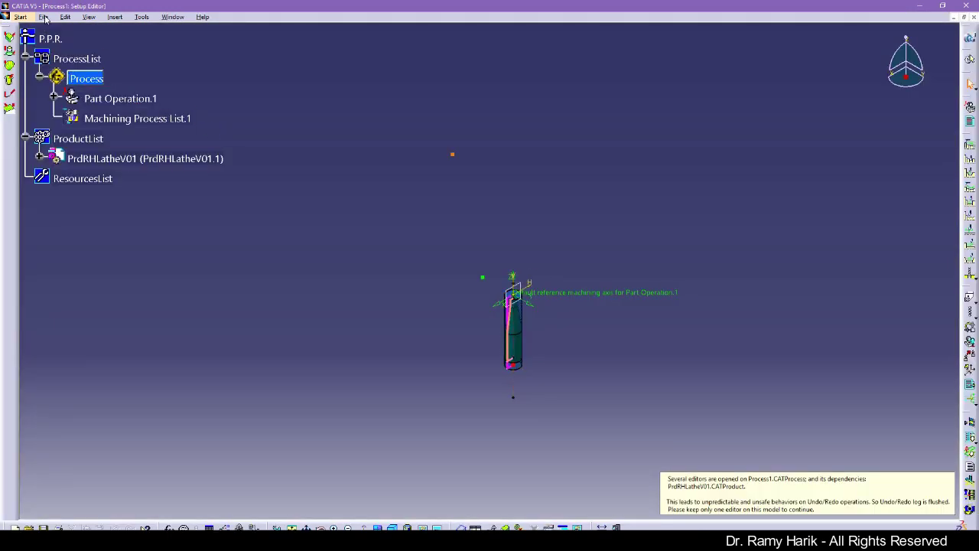
- Save the machining process as PrcRHLatheV01 in the Lathe project's Process folder
{"action": "left_click", "coordinate": [45, 17]}
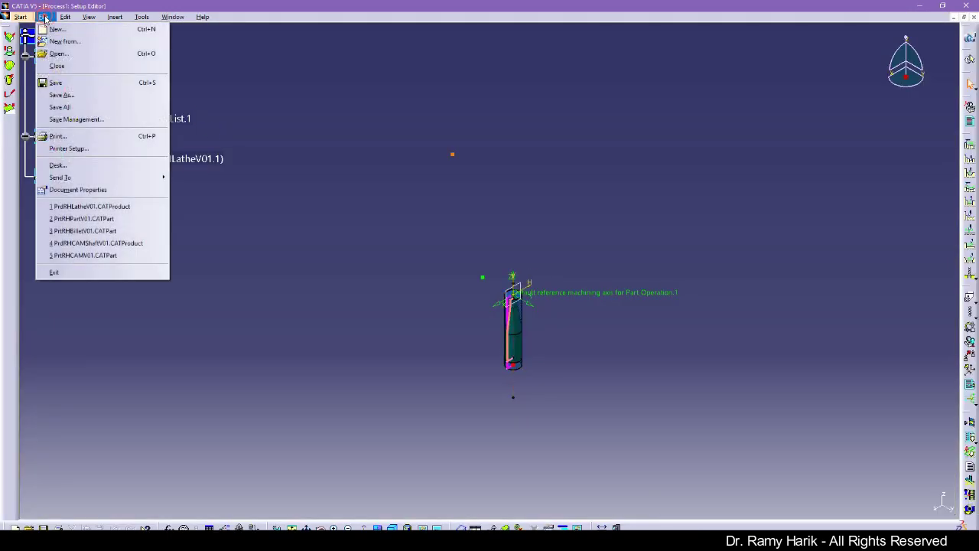
{"action": "left_click", "coordinate": [77, 95]}
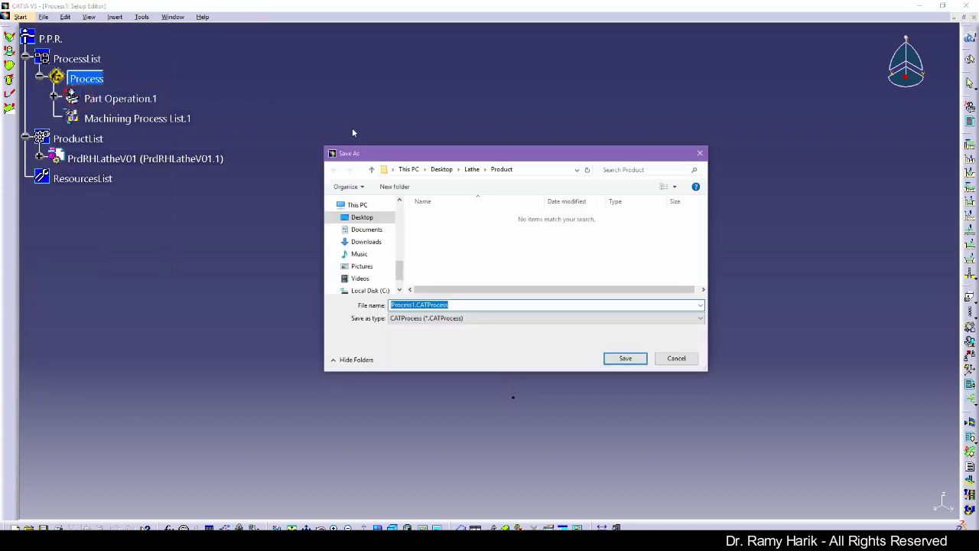
{"action": "left_click", "coordinate": [472, 170]}
{"action": "double_click", "coordinate": [435, 237]}
{"action": "left_click", "coordinate": [403, 304]}
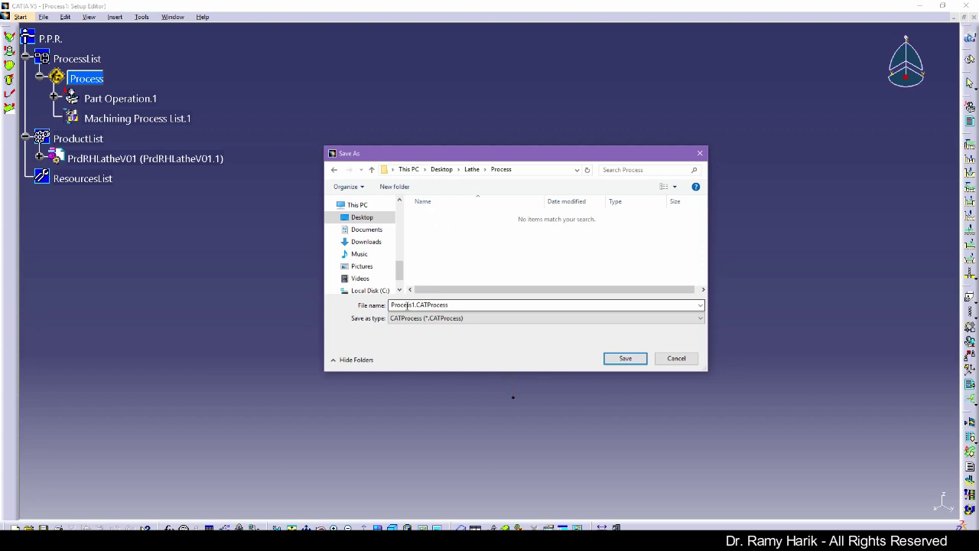
{"action": "left_click", "coordinate": [416, 305]}
{"action": "left_click_drag", "start_coordinate": [414, 305], "coordinate": [389, 296]}
{"action": "type", "text": "Prd"}
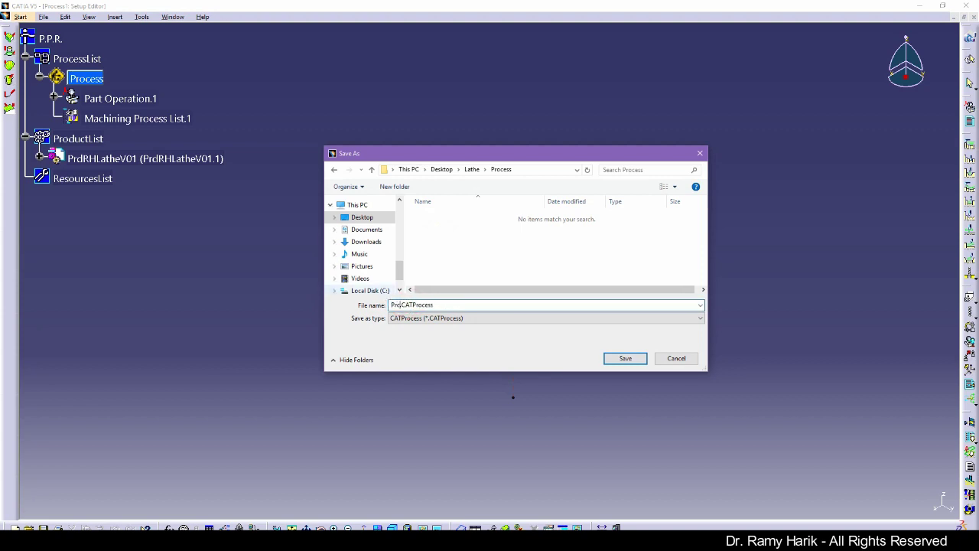
{"action": "type", "text": "RHLatheV01"}
{"action": "key", "text": "Return"}
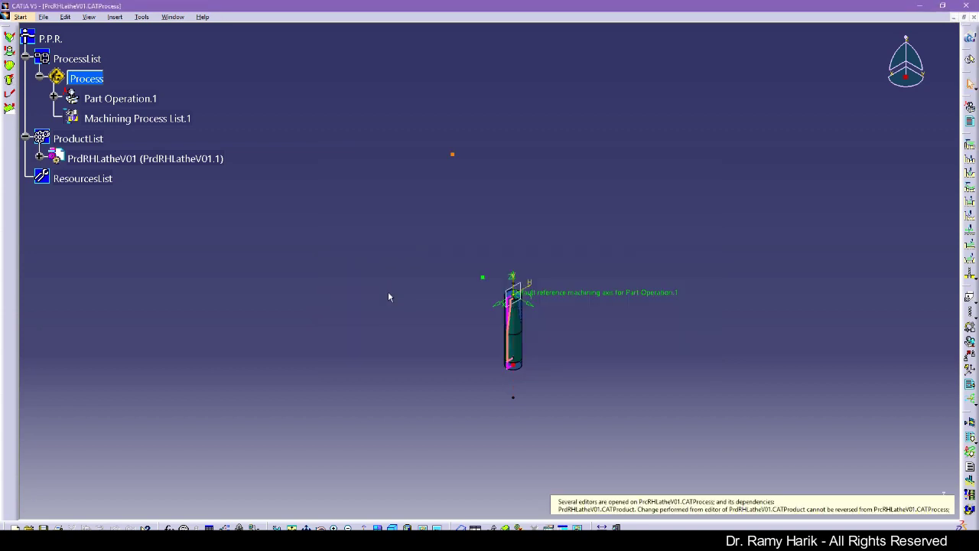
- Save the PrcRHLatheV01 process again with the billet and part shown in an angled view
{"action": "middle_click_drag", "start_coordinate": [397, 227], "coordinate": [518, 218]}
{"action": "middle_click_drag", "start_coordinate": [537, 397], "coordinate": [367, 98]}
{"action": "middle_click_drag", "start_coordinate": [388, 377], "coordinate": [328, 388]}
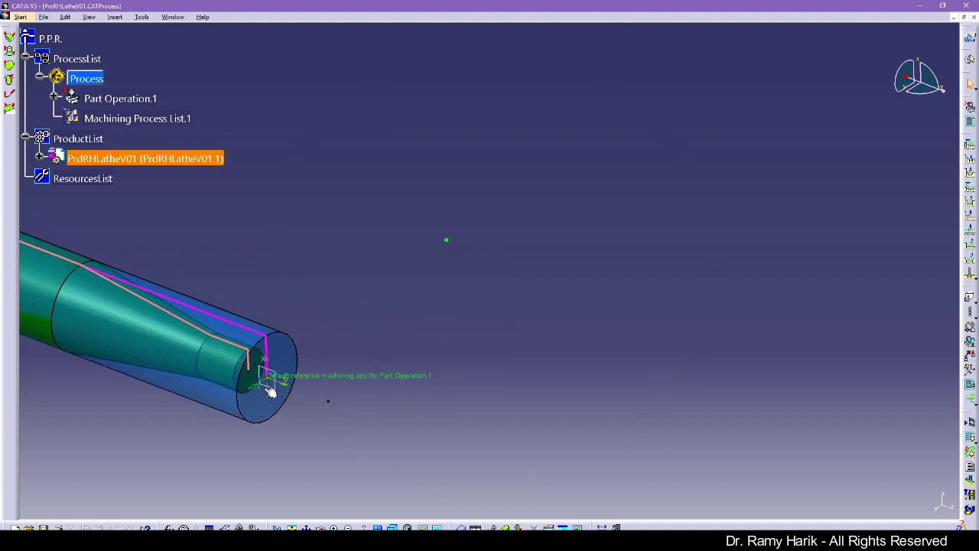
{"action": "middle_click_drag", "start_coordinate": [357, 293], "coordinate": [358, 372]}
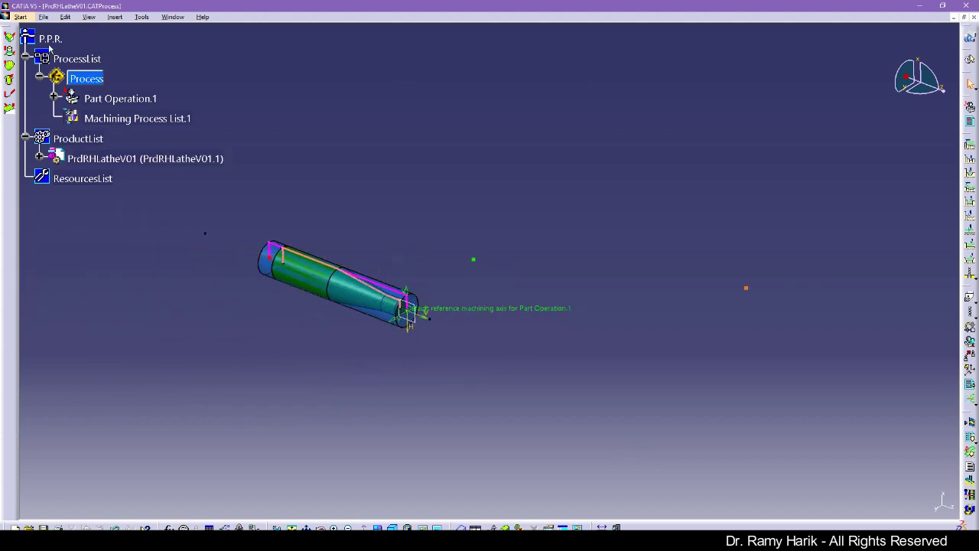
{"action": "left_click", "coordinate": [46, 17]}
{"action": "key", "text": "Escape"}
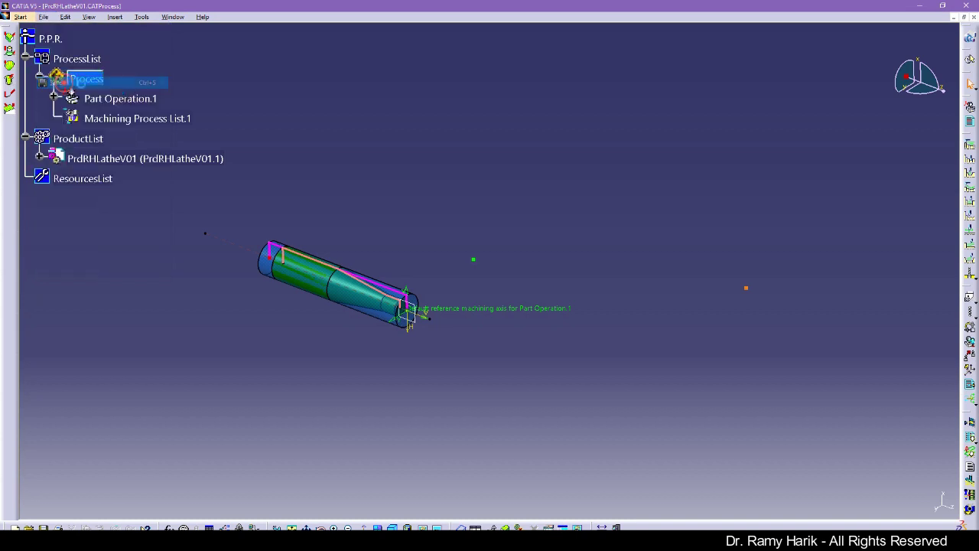
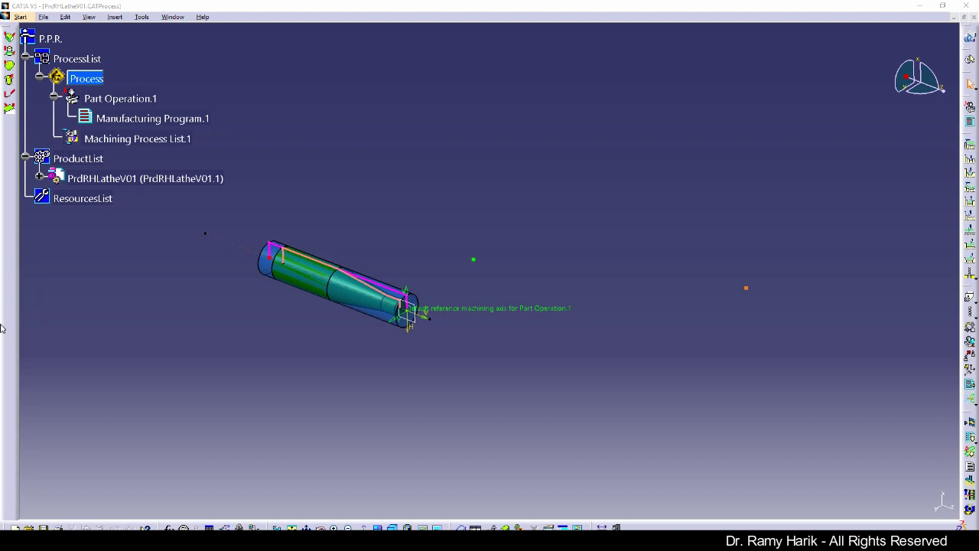
- Assign a horizontal lathe machine to Part Operation.1 and review its turret and tool catalog settings
{"action": "double_click", "coordinate": [120, 98]}
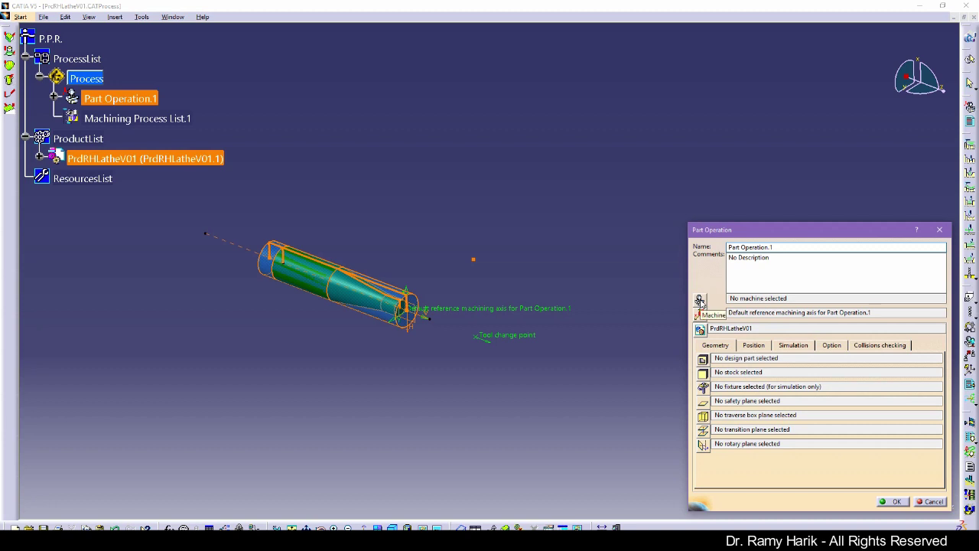
{"action": "left_click", "coordinate": [699, 301]}
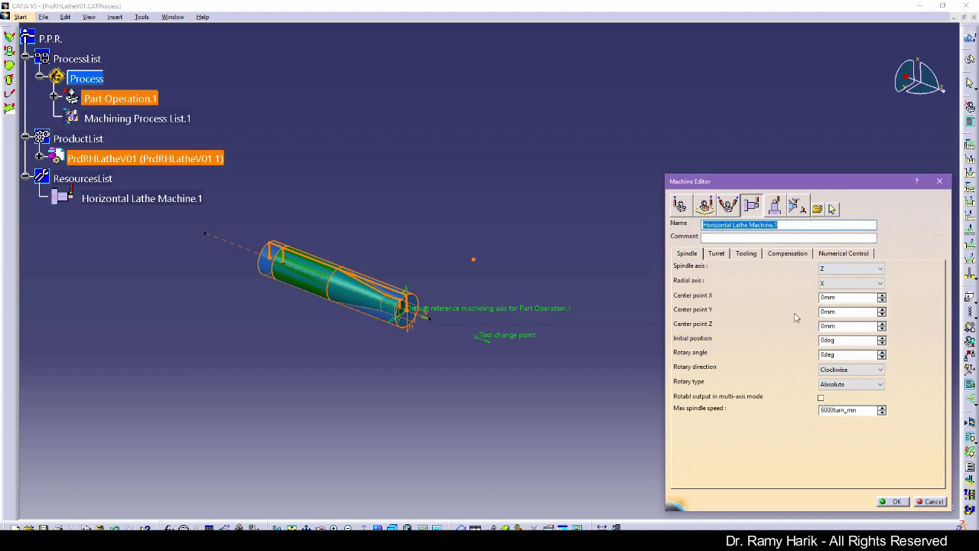
{"action": "left_click", "coordinate": [717, 253]}
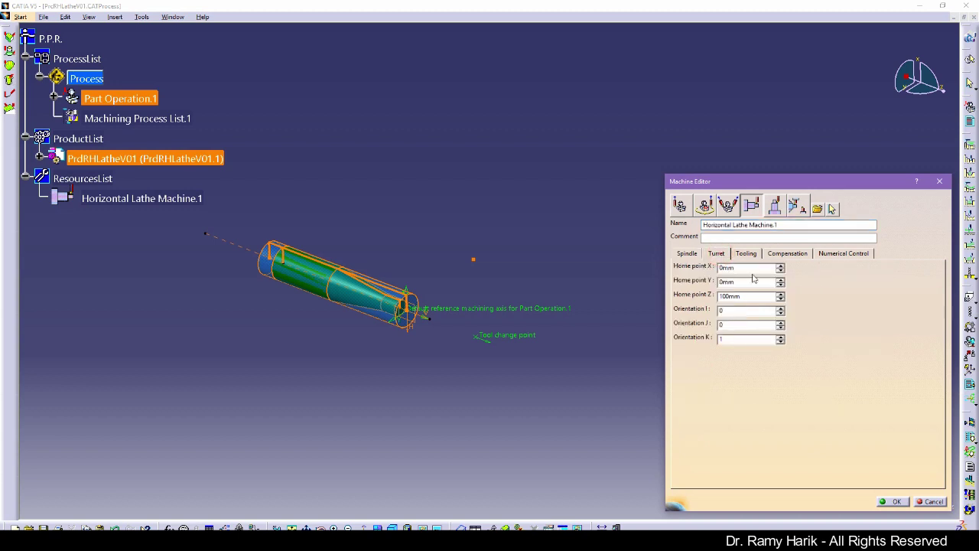
{"action": "left_click", "coordinate": [746, 255]}
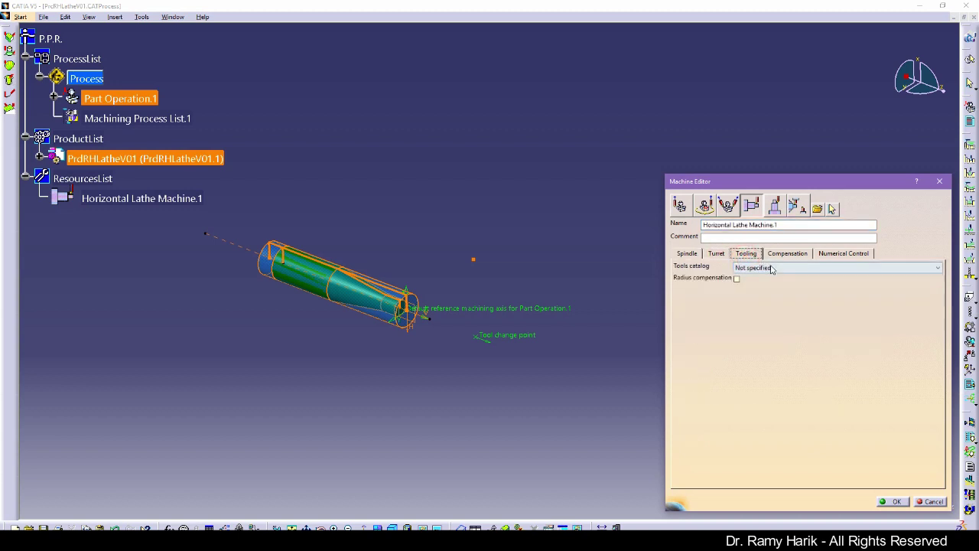
{"action": "left_click", "coordinate": [773, 267]}
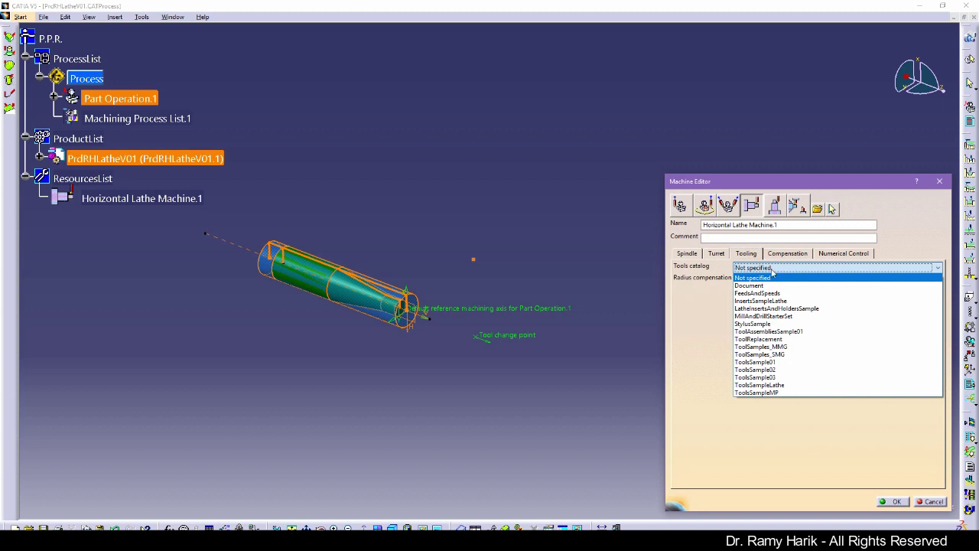
{"action": "left_click", "coordinate": [770, 267]}
- Keep the lathe's post processor Not Specified, use the CENIT_LATHE.pptable words table and APT data type, and accept the machine
{"action": "left_click", "coordinate": [844, 254]}
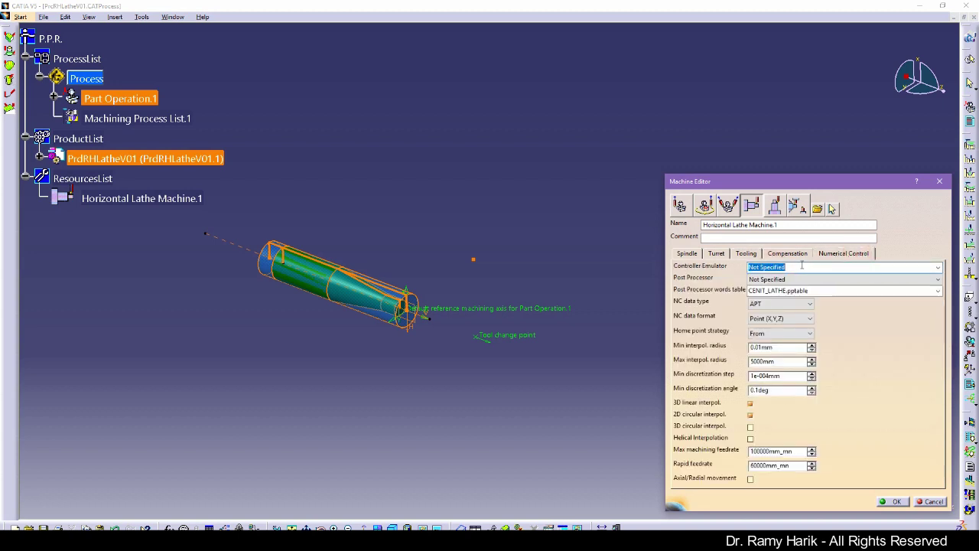
{"action": "left_click", "coordinate": [938, 267]}
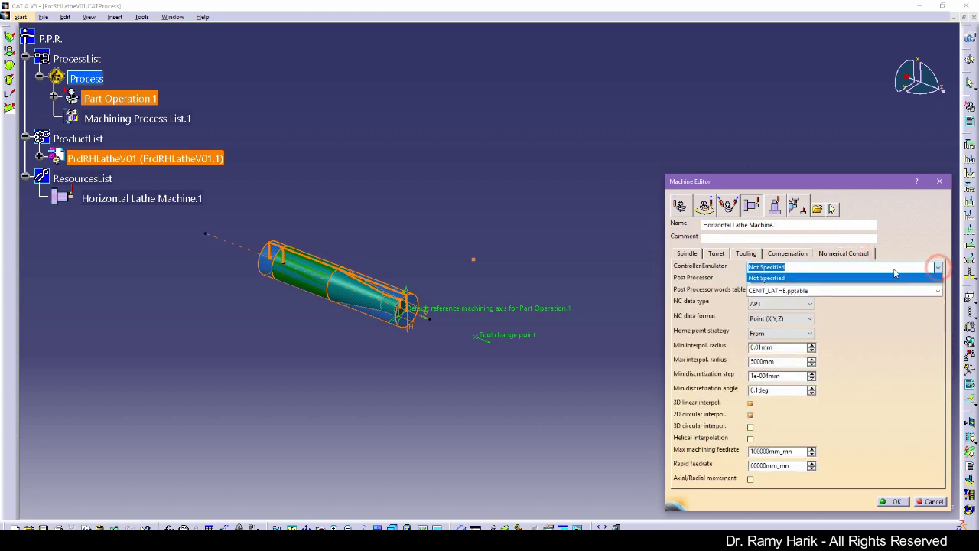
{"action": "left_click", "coordinate": [940, 267]}
{"action": "left_click", "coordinate": [938, 280]}
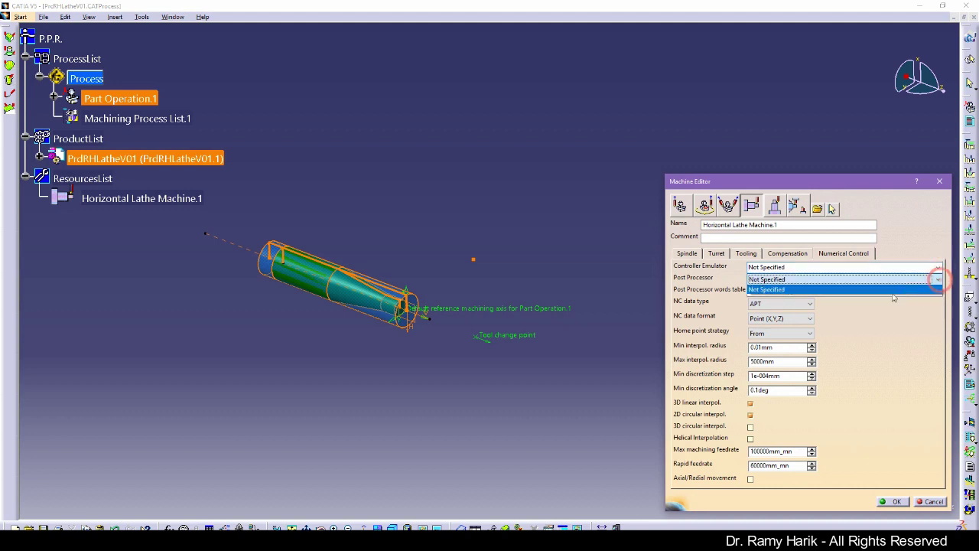
{"action": "left_click", "coordinate": [879, 289]}
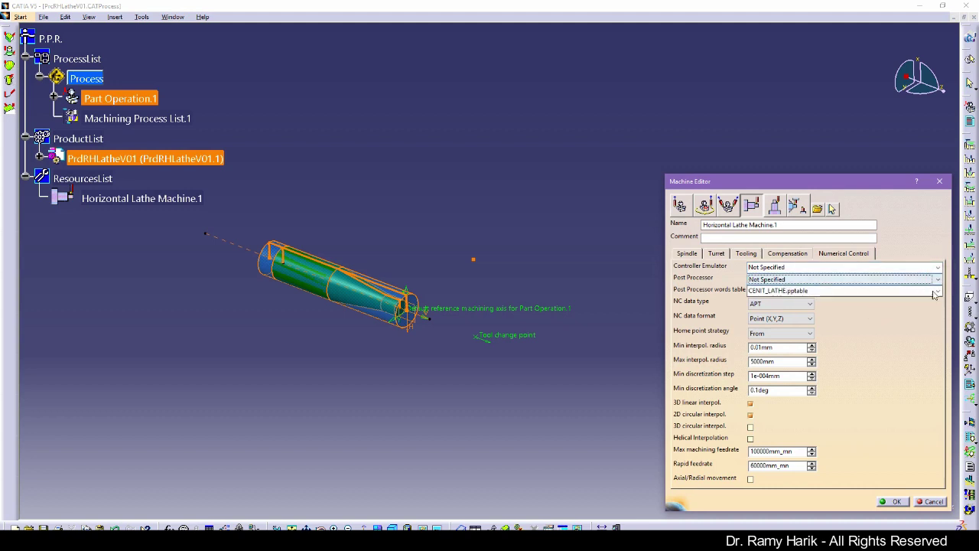
{"action": "left_click", "coordinate": [938, 291]}
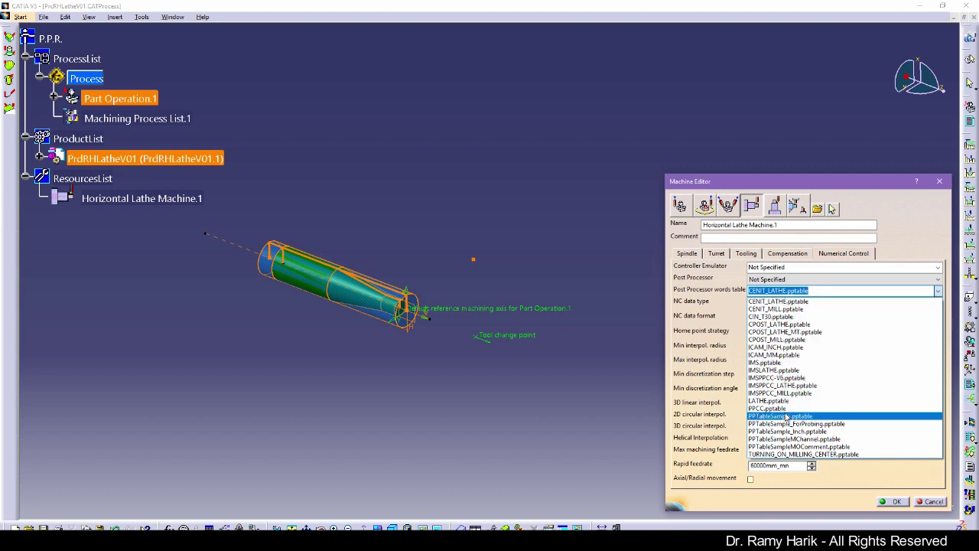
{"action": "left_click", "coordinate": [786, 302]}
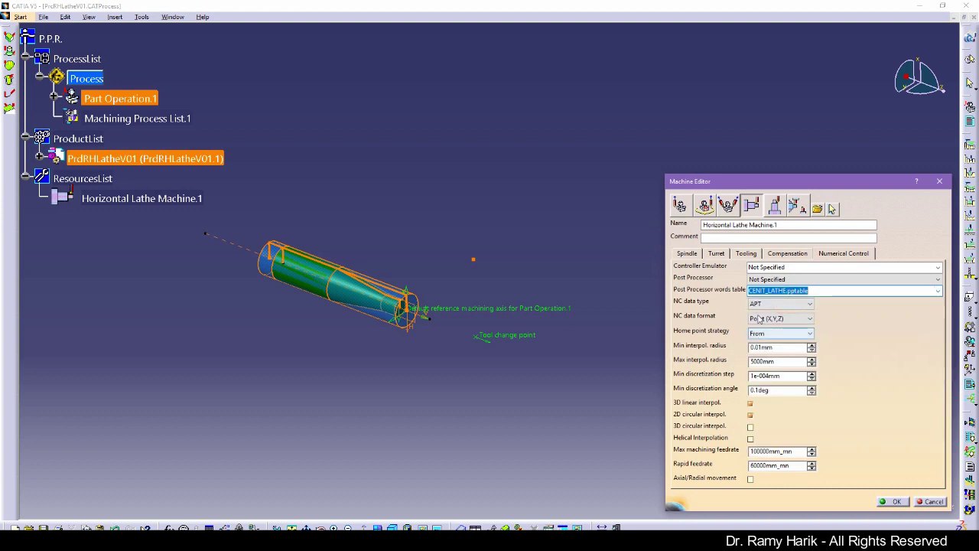
{"action": "left_click", "coordinate": [792, 303]}
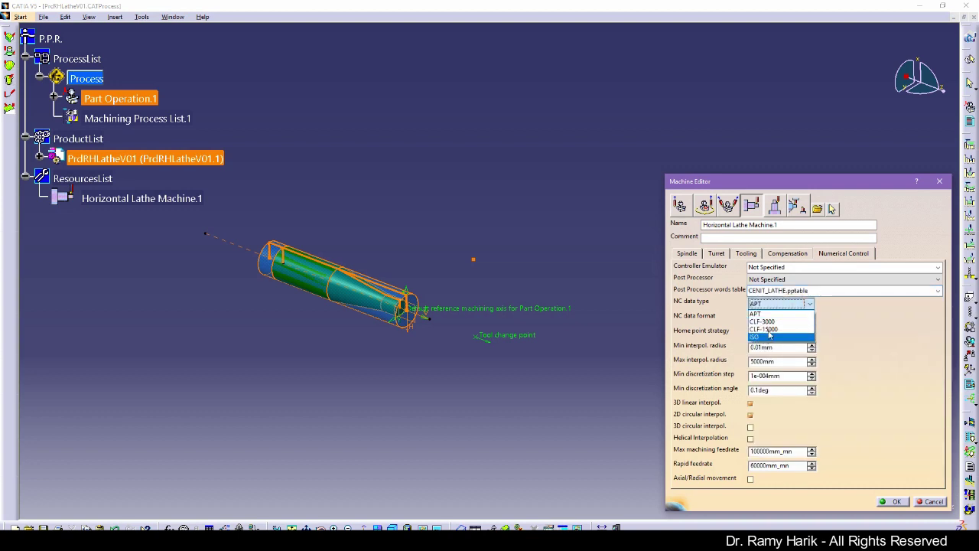
{"action": "left_click", "coordinate": [757, 314]}
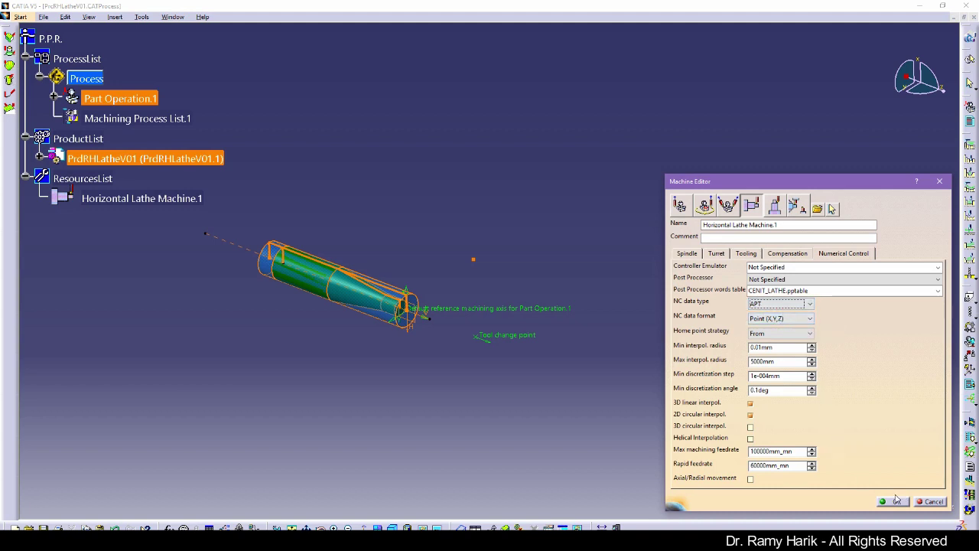
{"action": "left_click", "coordinate": [895, 503]}
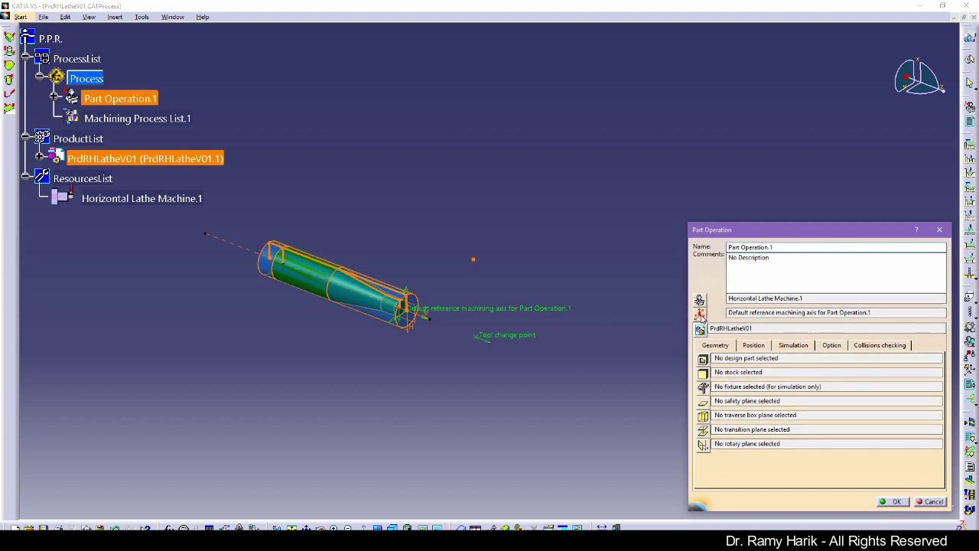
- Set the origin of Part Operation.1's reference machining axis to the billet's ProgrammingOrigin point from its References set
{"action": "left_click", "coordinate": [700, 315]}
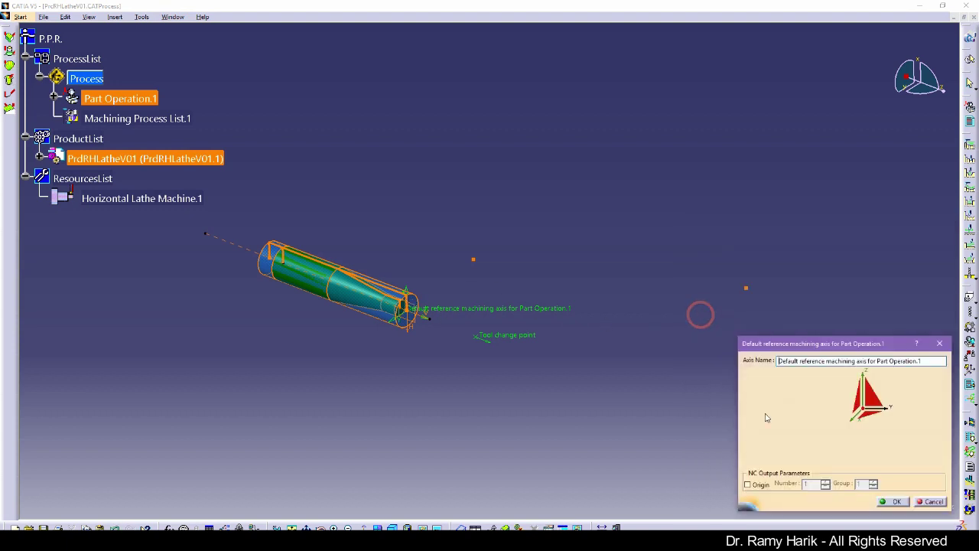
{"action": "left_click", "coordinate": [865, 411]}
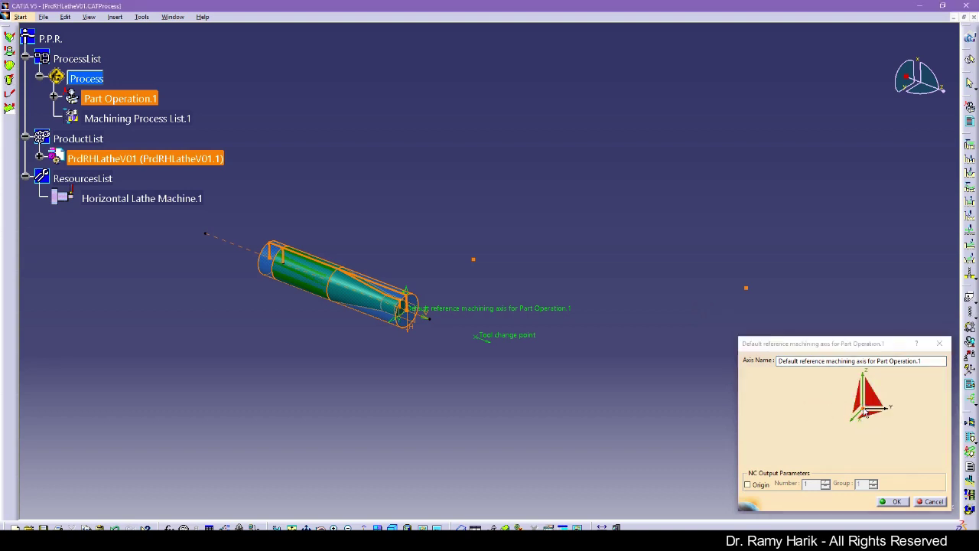
{"action": "middle_click_drag", "start_coordinate": [365, 424], "coordinate": [42, 119]}
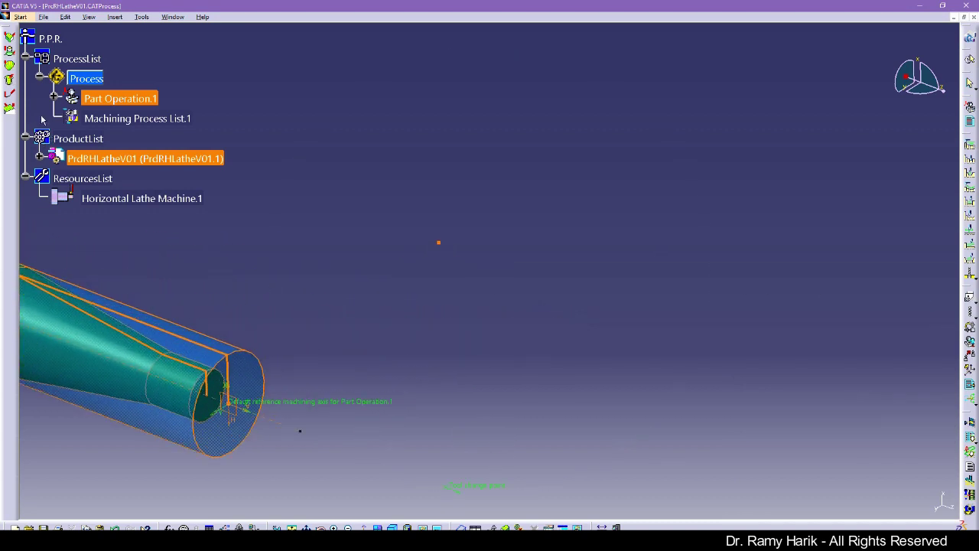
{"action": "left_click", "coordinate": [54, 97]}
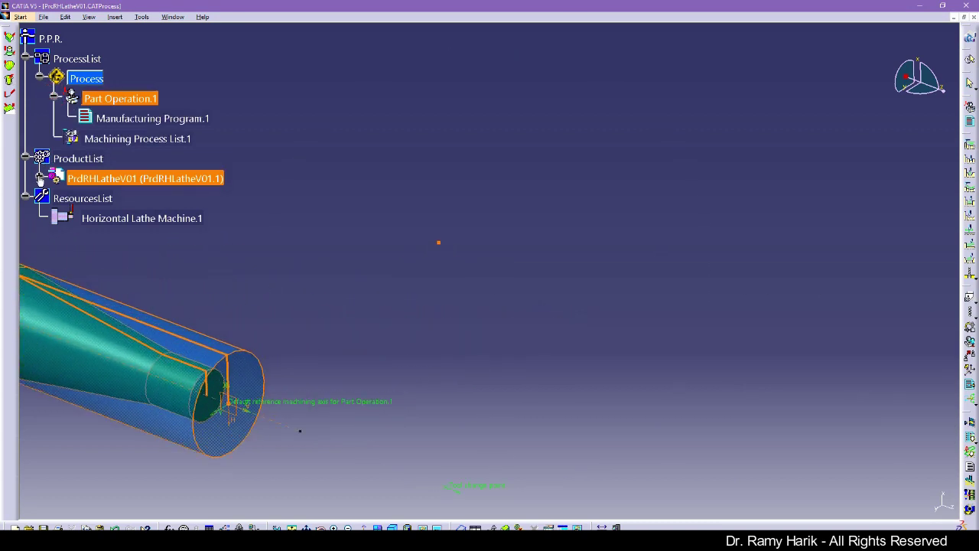
{"action": "left_click", "coordinate": [39, 177]}
{"action": "left_click", "coordinate": [54, 197]}
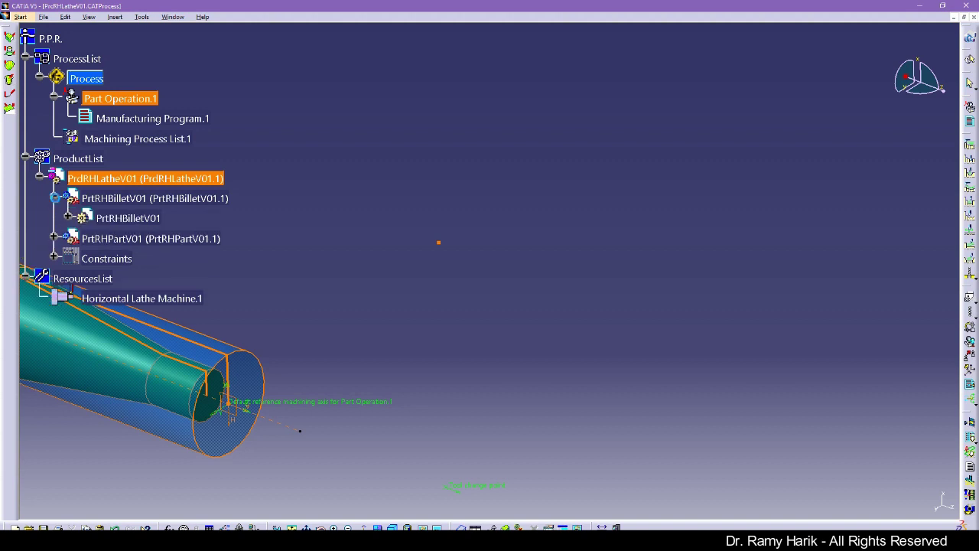
{"action": "left_click", "coordinate": [68, 218]}
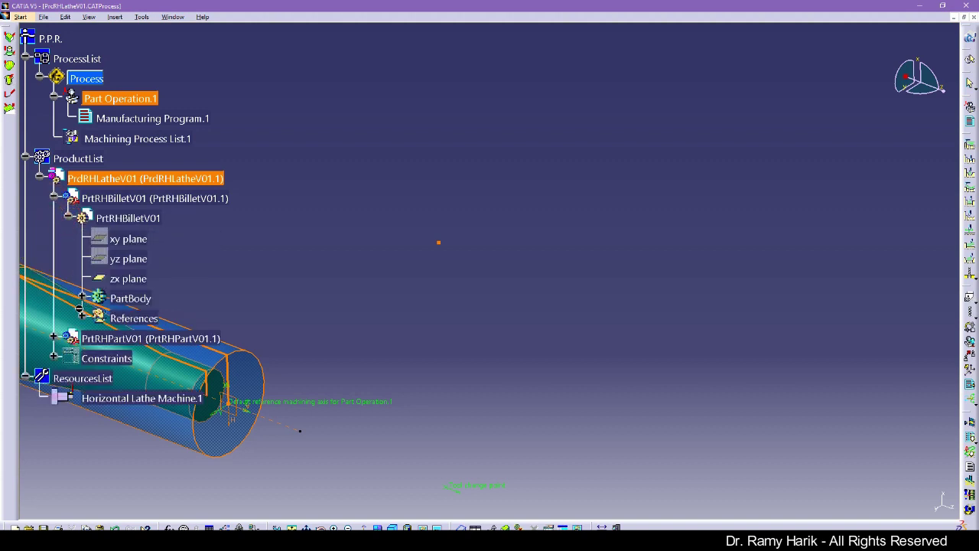
{"action": "left_click", "coordinate": [83, 317]}
{"action": "double_click", "coordinate": [180, 339]}
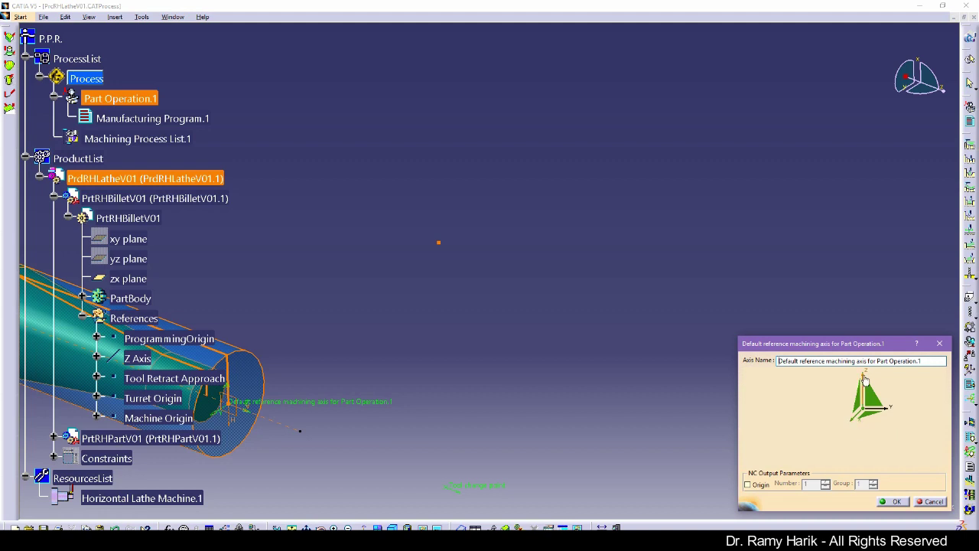
- Align the machining axis system's Z direction with the billet's Z Axis reference line
{"action": "left_click", "coordinate": [865, 380]}
{"action": "left_click", "coordinate": [138, 359]}
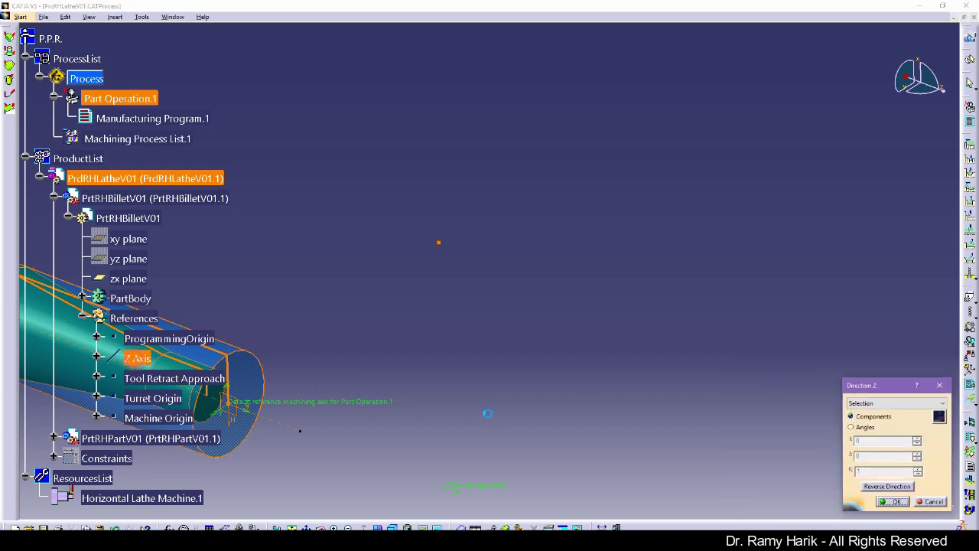
{"action": "left_click", "coordinate": [893, 501]}
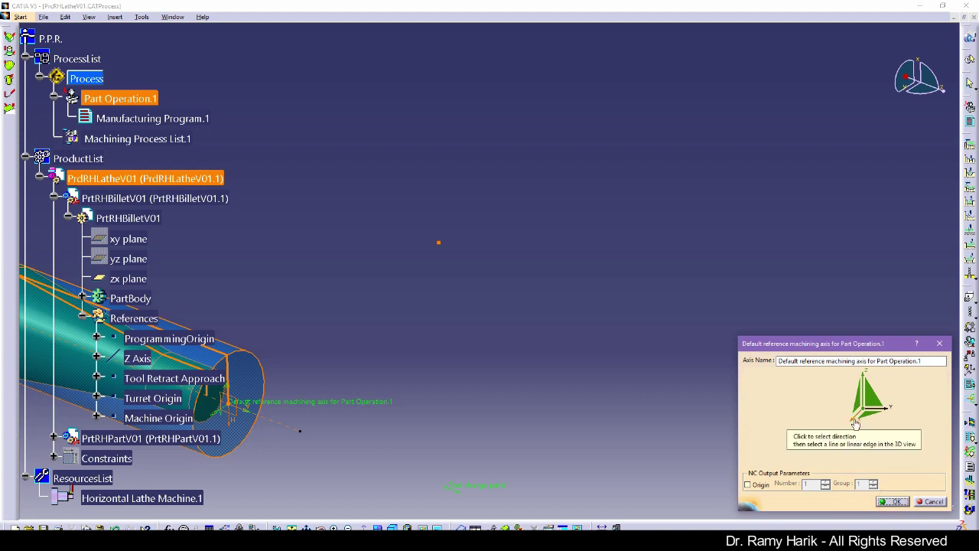
- Align the machining axis system's X direction with the radial profile line at the billet's end face, and accept the axis
{"action": "left_click", "coordinate": [855, 423]}
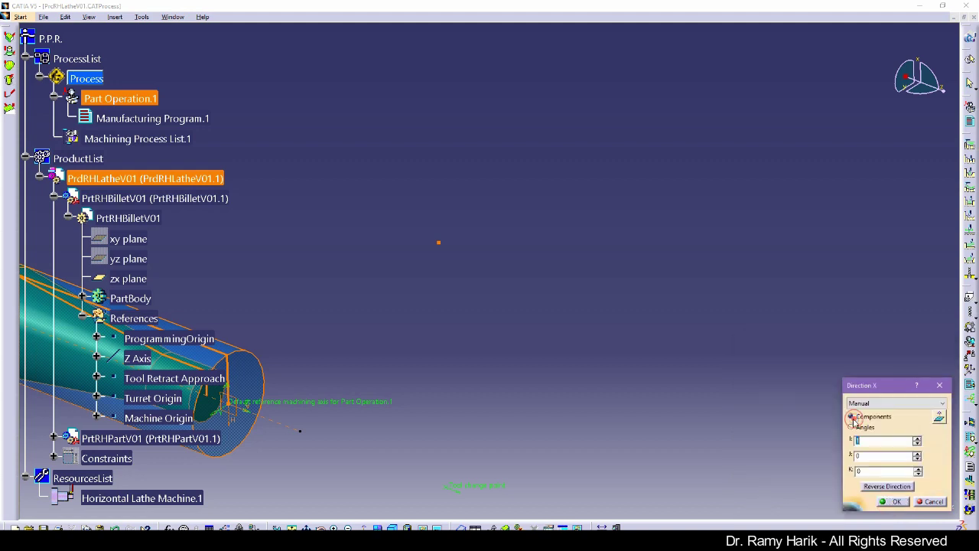
{"action": "left_click", "coordinate": [226, 370]}
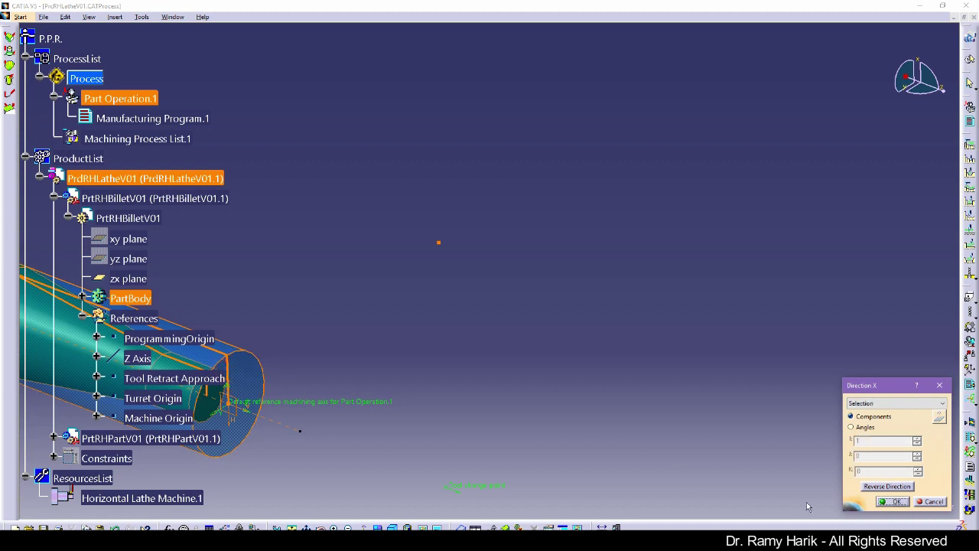
{"action": "left_click", "coordinate": [892, 501]}
{"action": "left_click", "coordinate": [890, 504]}
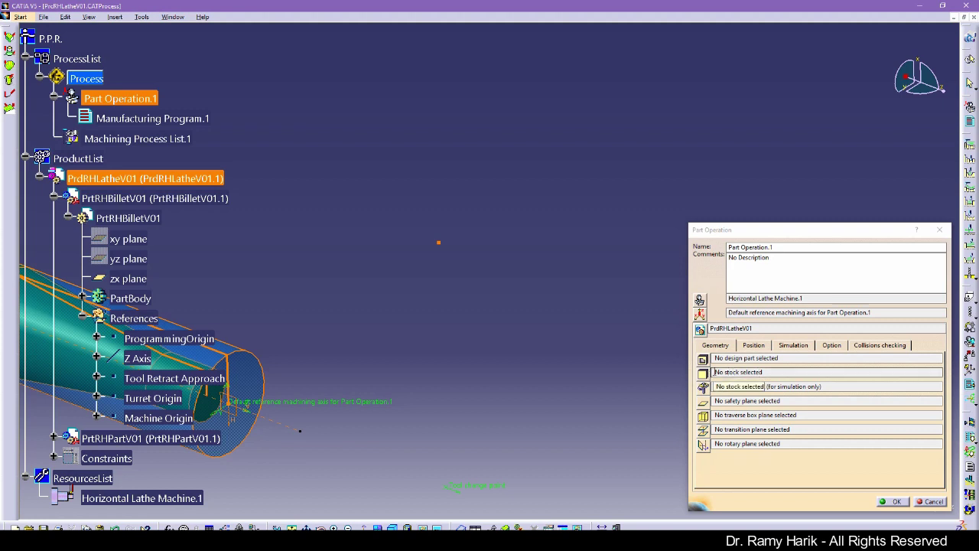
- Select the finished part PrtRHPartV01's PartBody as the design part of Part Operation.1
{"action": "left_click", "coordinate": [703, 359]}
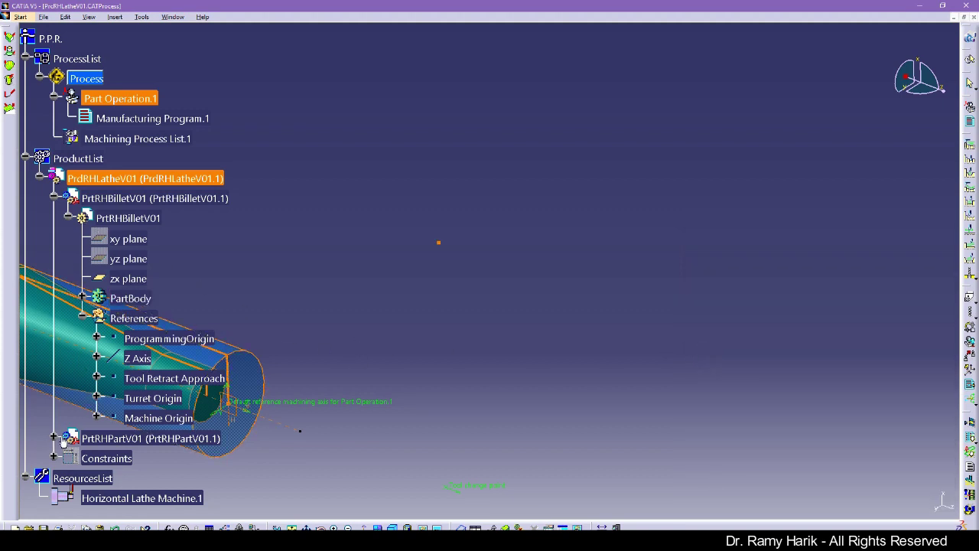
{"action": "left_click", "coordinate": [54, 438]}
{"action": "left_click", "coordinate": [75, 457]}
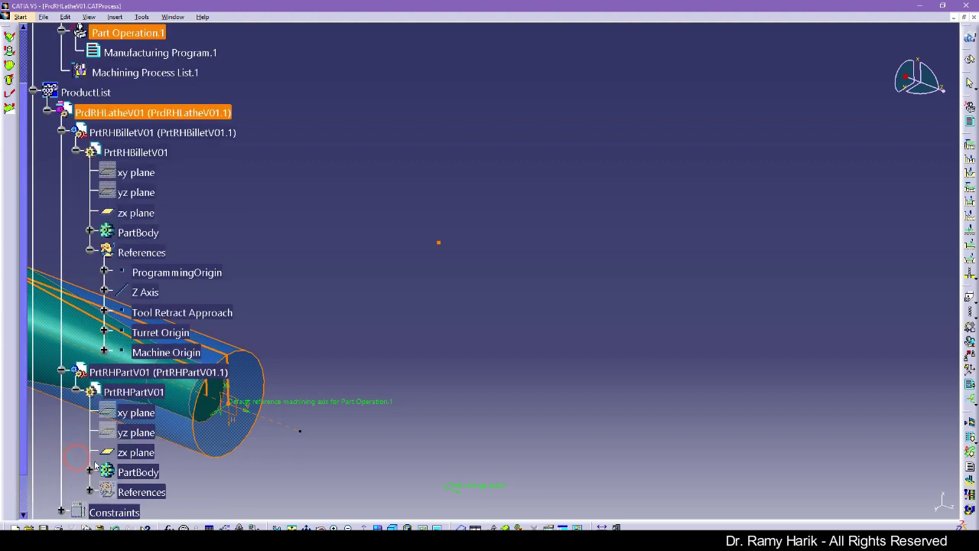
{"action": "left_click", "coordinate": [90, 471]}
{"action": "left_click", "coordinate": [105, 492]}
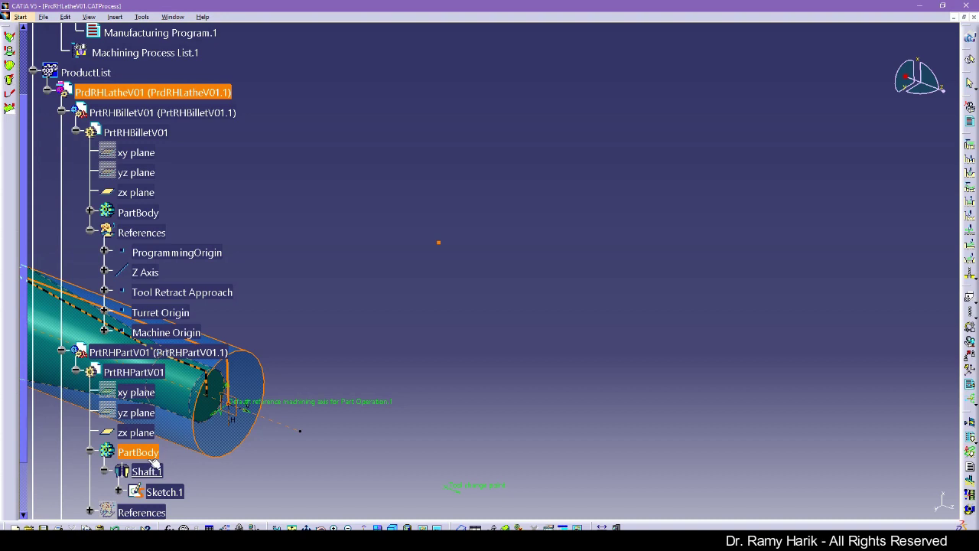
{"action": "left_click", "coordinate": [163, 491]}
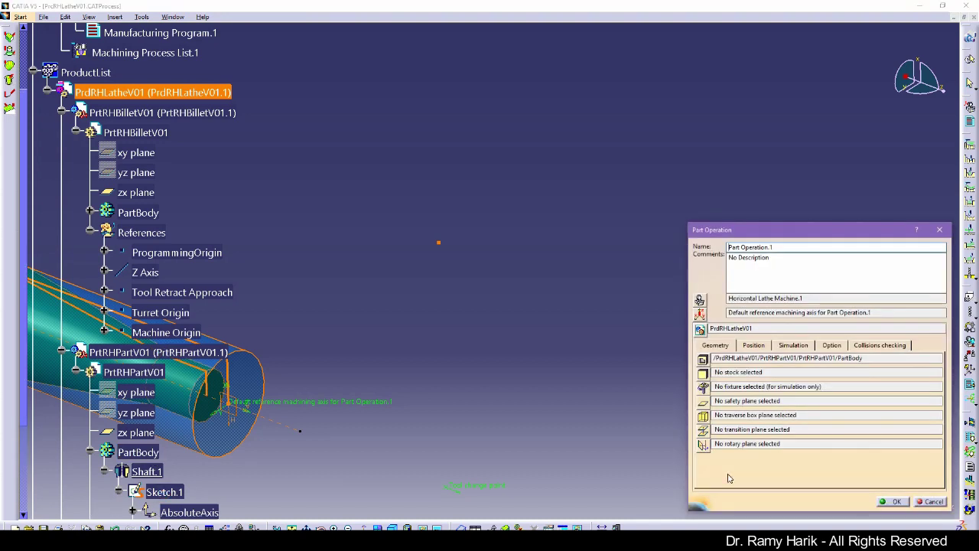
- Select the billet PrtRHBilletV01's PartBody as the stock of Part Operation.1
{"action": "left_click", "coordinate": [703, 373]}
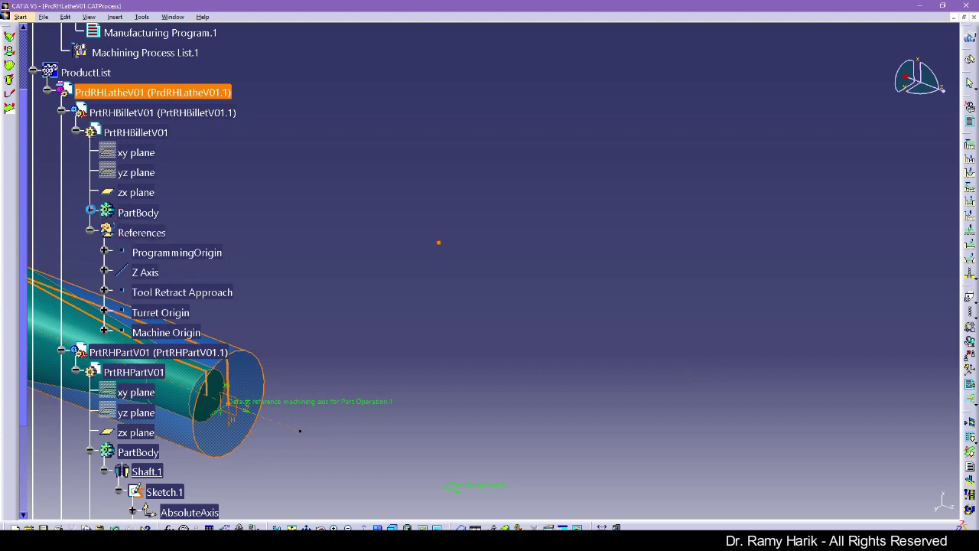
{"action": "left_click", "coordinate": [89, 212]}
{"action": "left_click", "coordinate": [147, 232]}
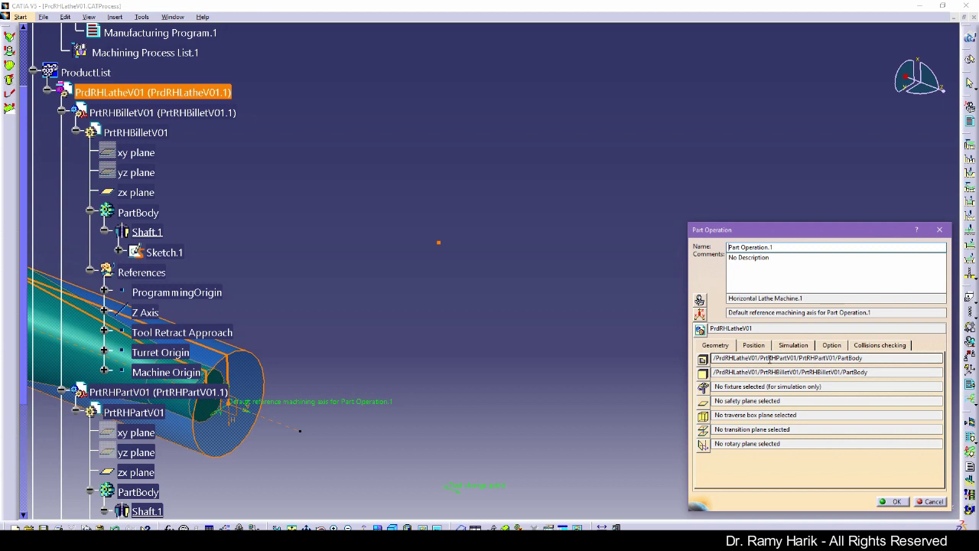
- Review the part operation's position, simulation, option and collision checking settings, and accept the part operation
{"action": "left_click", "coordinate": [753, 346]}
{"action": "left_click", "coordinate": [794, 345]}
{"action": "left_click", "coordinate": [832, 345]}
{"action": "left_click", "coordinate": [763, 347]}
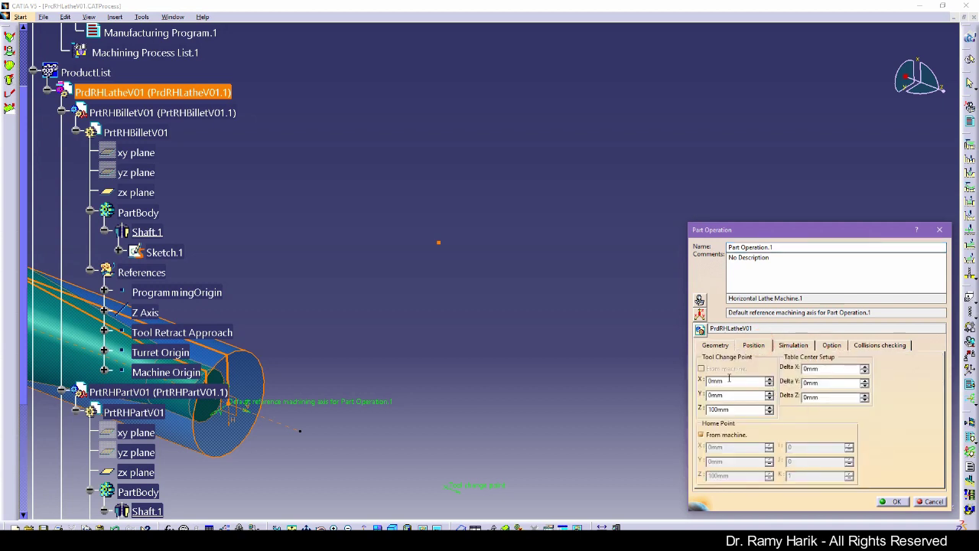
{"action": "left_click", "coordinate": [877, 346]}
{"action": "left_click", "coordinate": [831, 346]}
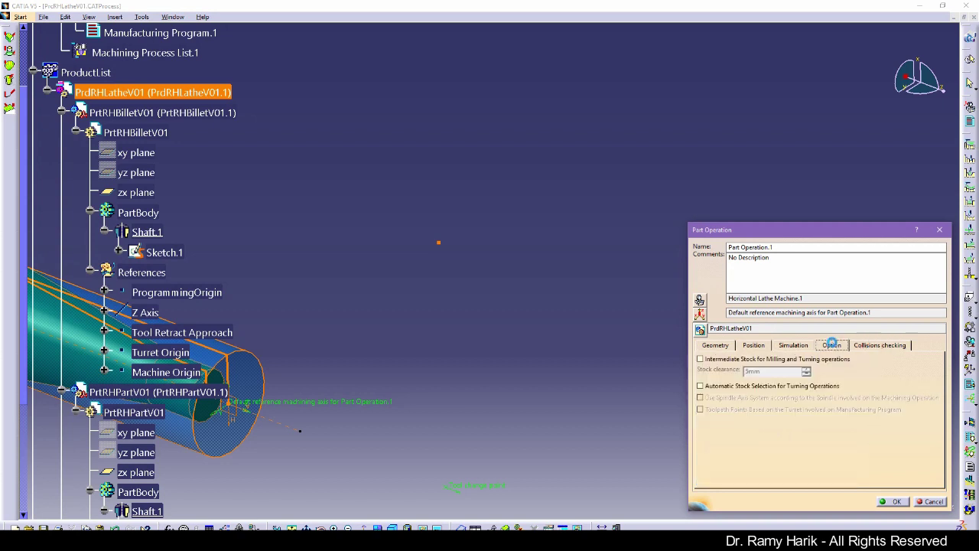
{"action": "left_click", "coordinate": [717, 345]}
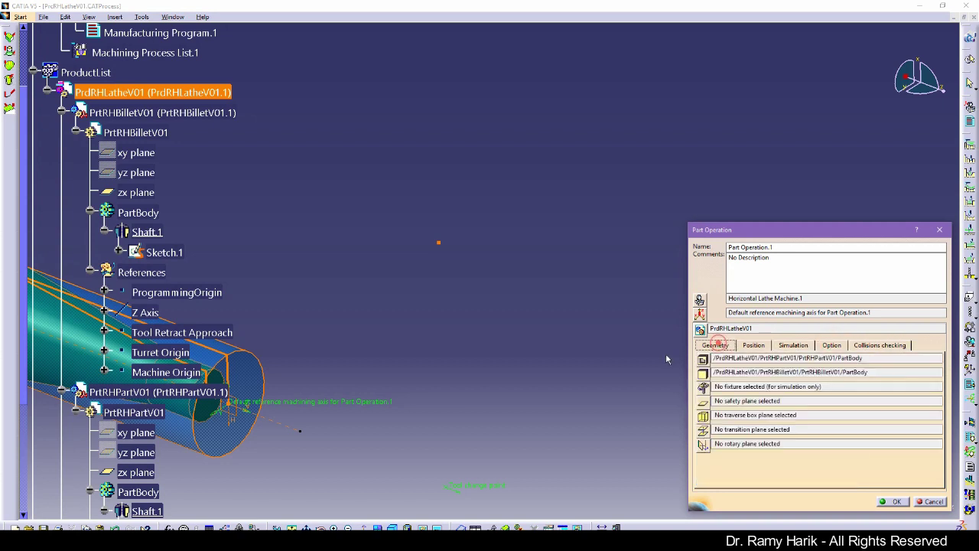
{"action": "left_click", "coordinate": [892, 502]}
- Hide the billet's Shaft.1 solid in PrtRHBilletV01 while keeping its sketch shown
{"action": "middle_click_drag", "start_coordinate": [333, 240], "coordinate": [589, 234]}
{"action": "left_click_drag", "start_coordinate": [28, 242], "coordinate": [29, 203]}
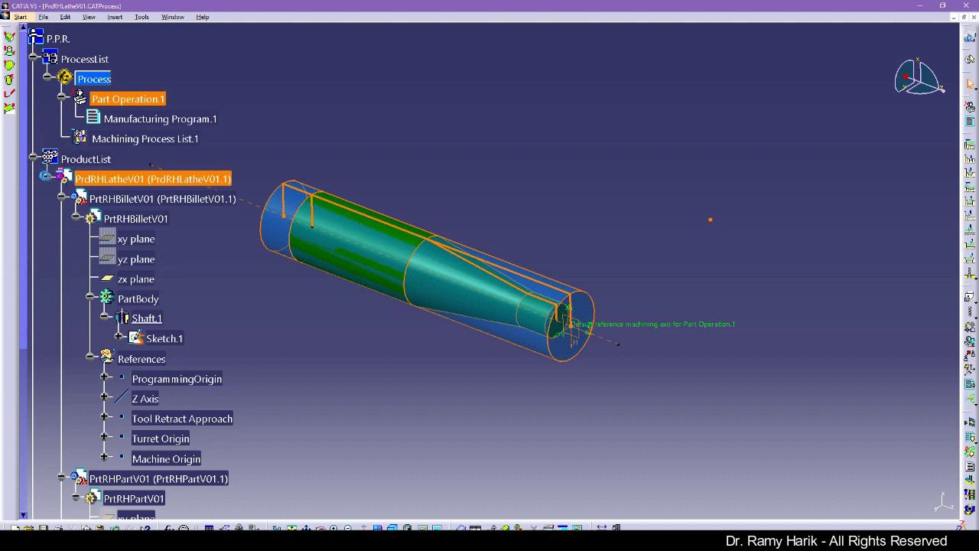
{"action": "left_click", "coordinate": [46, 177]}
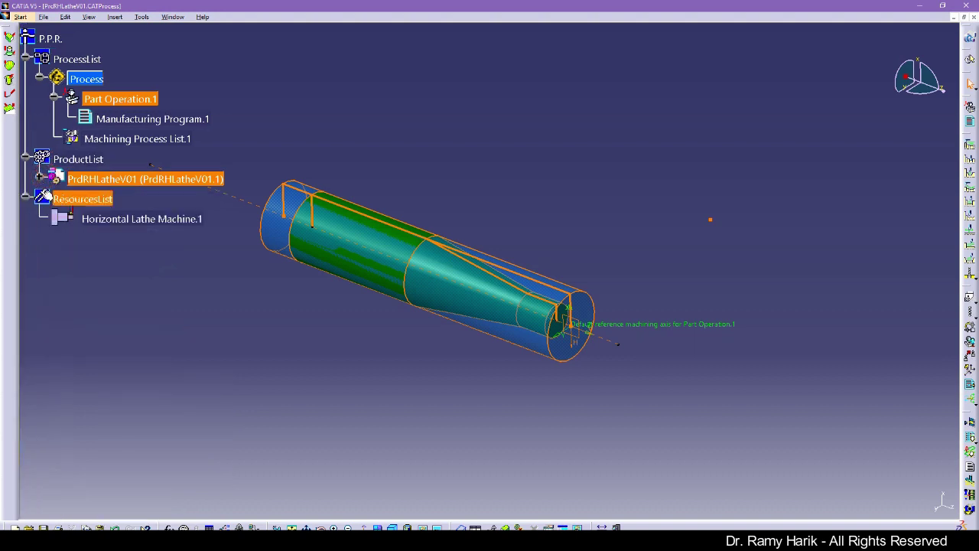
{"action": "left_click", "coordinate": [162, 306]}
{"action": "left_click", "coordinate": [40, 178]}
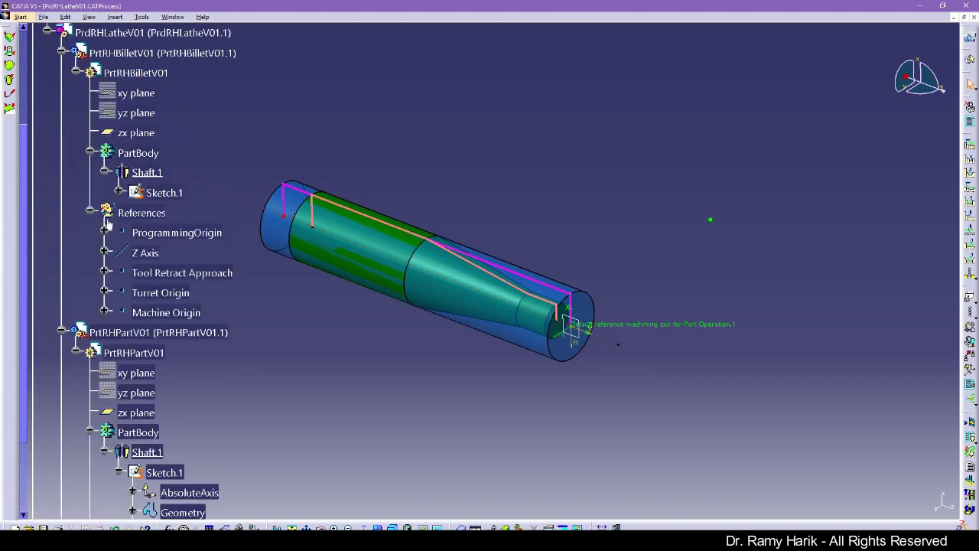
{"action": "right_click", "coordinate": [147, 173]}
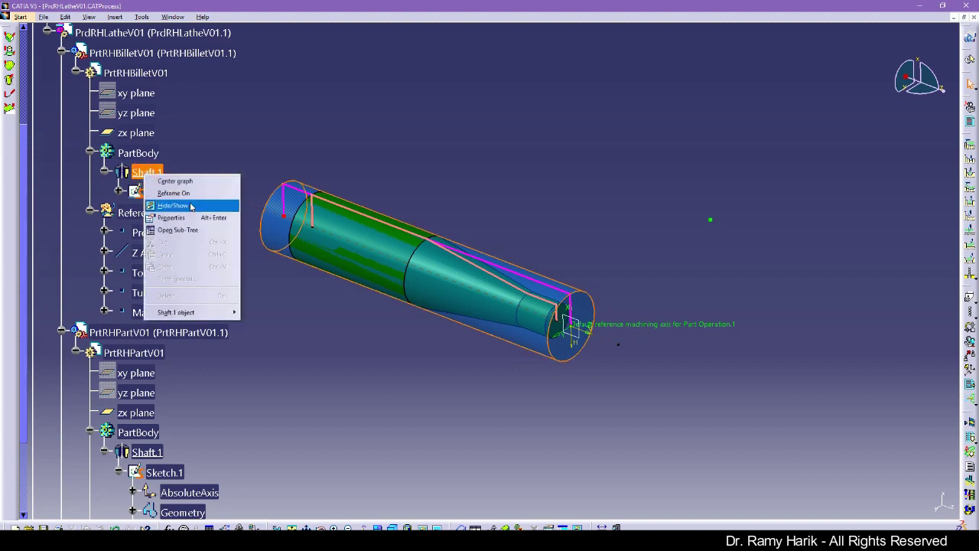
{"action": "left_click", "coordinate": [191, 206]}
{"action": "right_click", "coordinate": [184, 196]}
{"action": "key", "text": "Escape"}
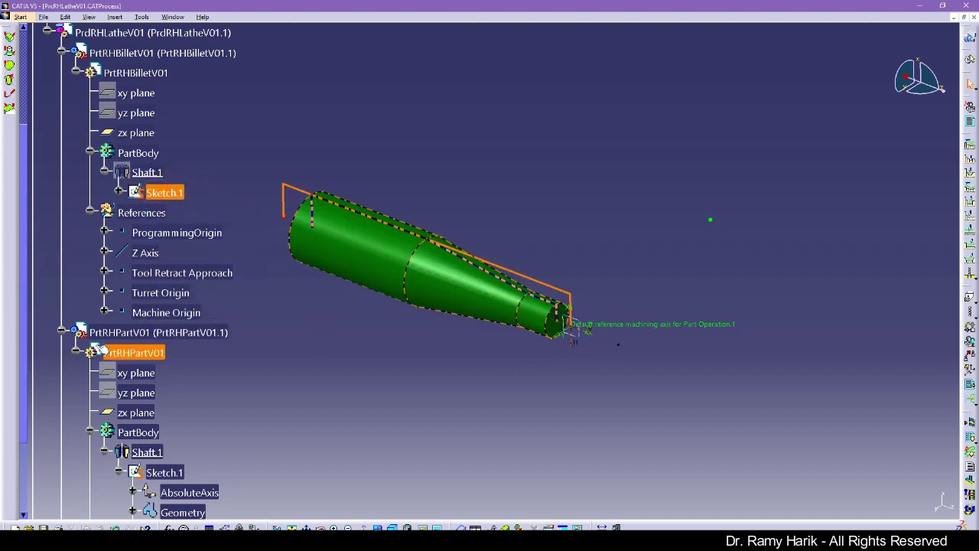
- Hide the finished part's Shaft.1 solid in PrtRHPartV01 while keeping its sketch profile shown
{"action": "right_click", "coordinate": [148, 452]}
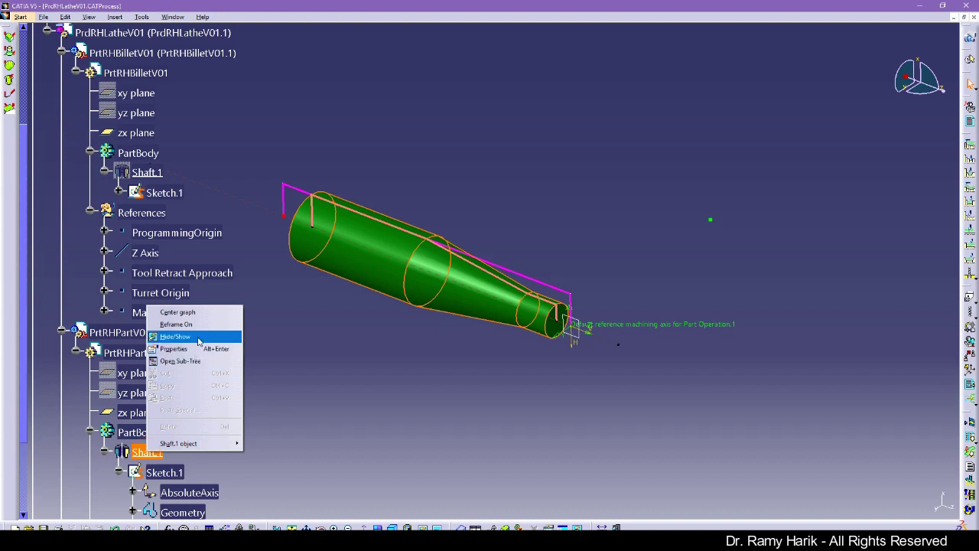
{"action": "left_click", "coordinate": [198, 339]}
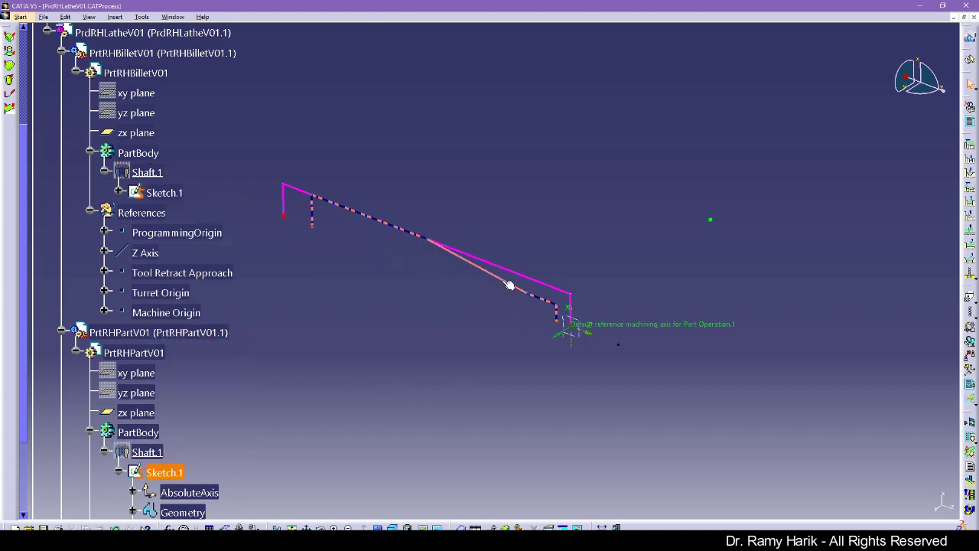
{"action": "left_click", "coordinate": [383, 344]}
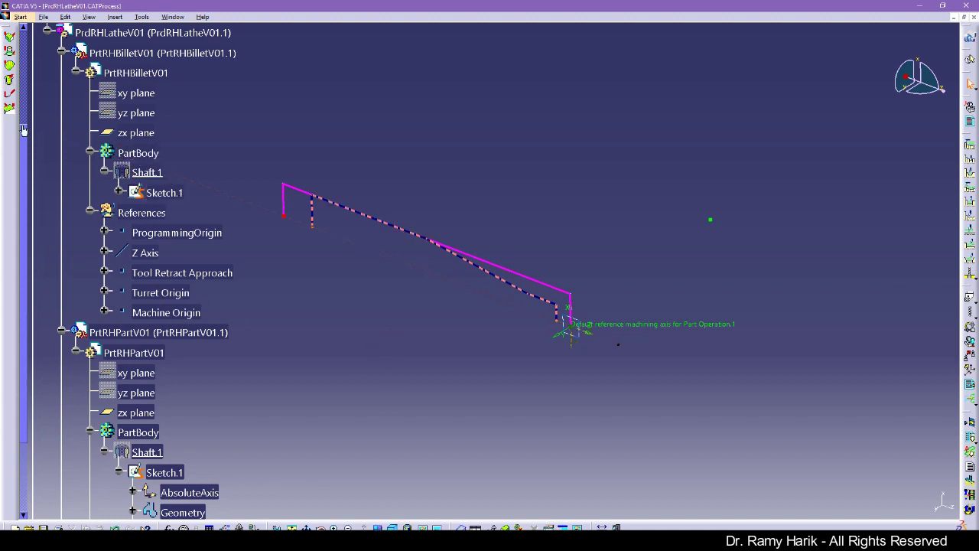
{"action": "left_click", "coordinate": [276, 268]}
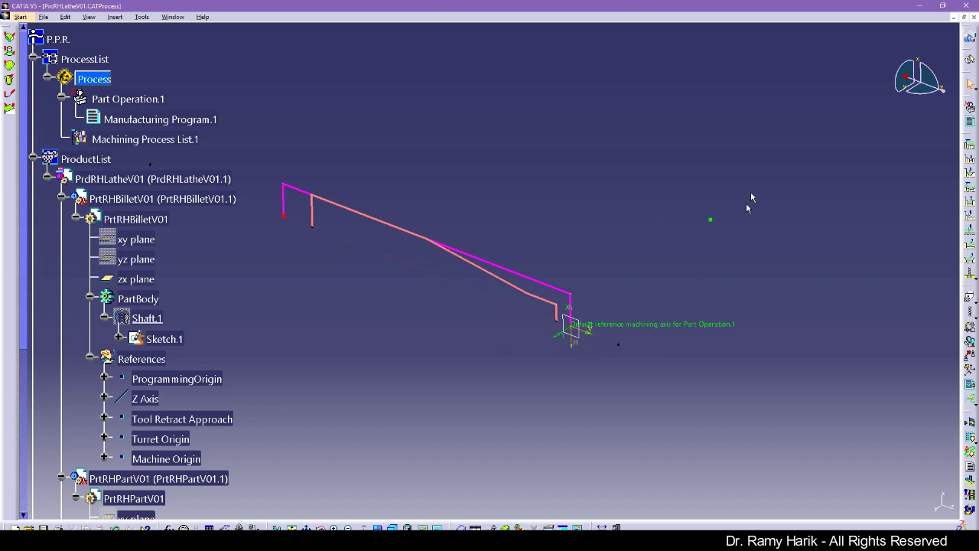
- Insert a Rough Turning operation into Manufacturing Program.1 and arrange its dialog clear of the profiles
{"action": "left_click", "coordinate": [967, 132]}
{"action": "left_click_drag", "start_coordinate": [908, 134], "coordinate": [840, 123]}
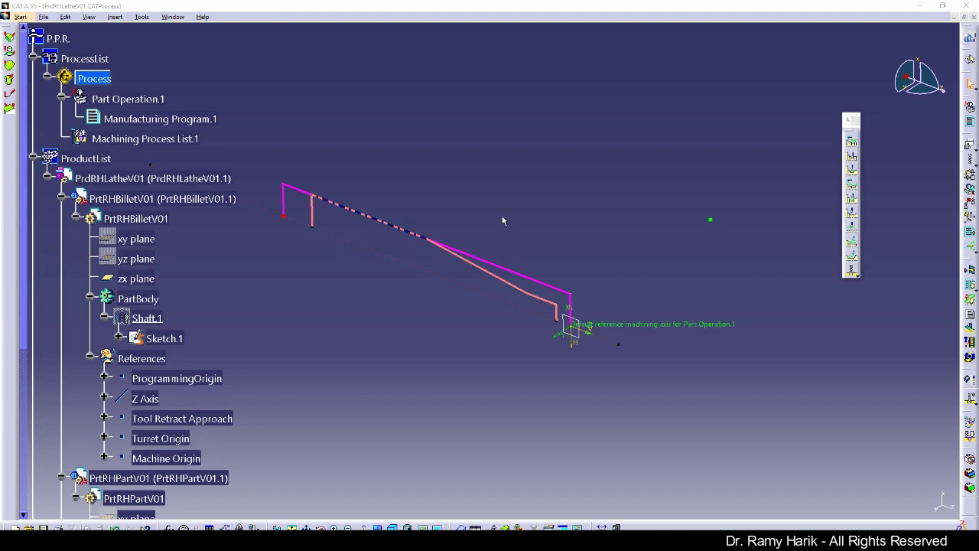
{"action": "left_click", "coordinate": [853, 143]}
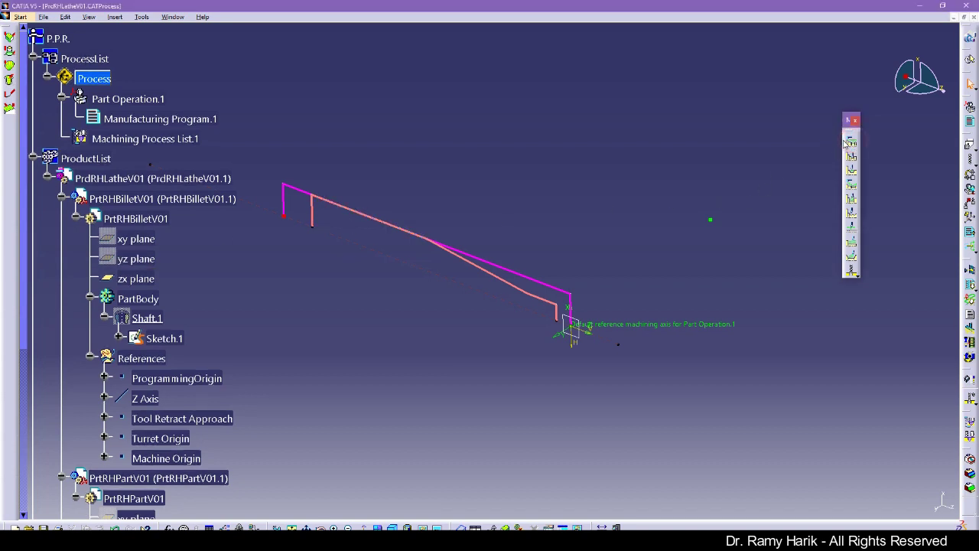
{"action": "double_click", "coordinate": [177, 120]}
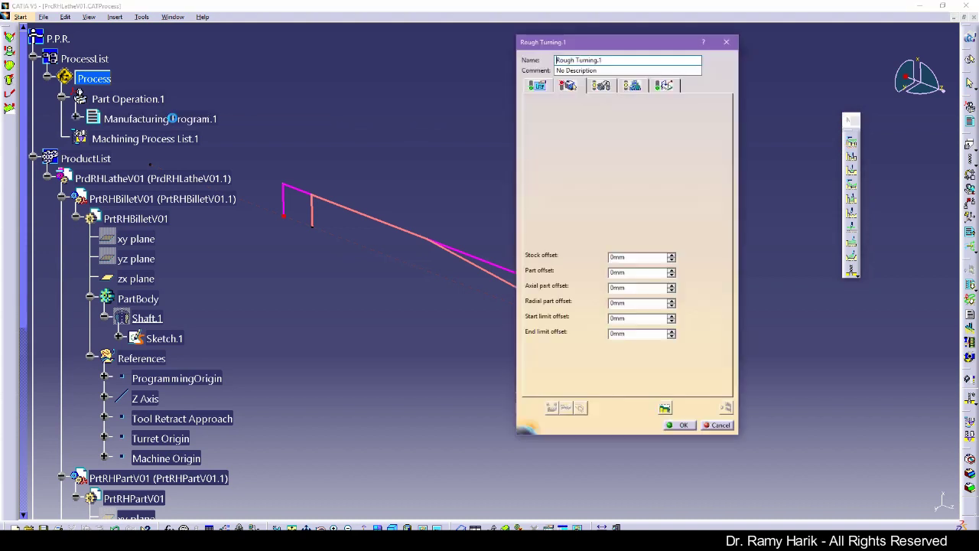
{"action": "left_click_drag", "start_coordinate": [630, 36], "coordinate": [696, 106]}
{"action": "left_click_drag", "start_coordinate": [840, 119], "coordinate": [942, 114]}
{"action": "left_click_drag", "start_coordinate": [730, 111], "coordinate": [765, 107]}
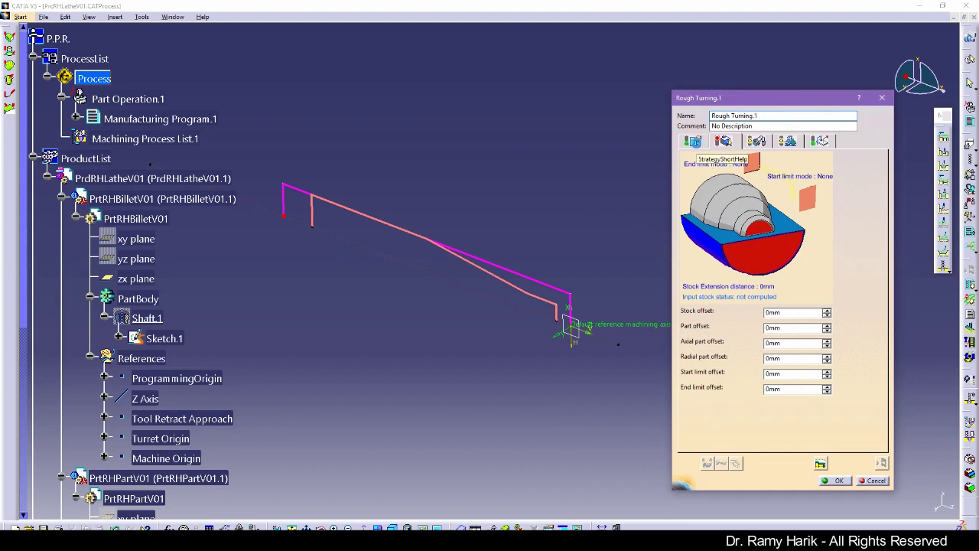
- Review the Rough Turning operation's strategy, geometry, tool and insert, feeds and speeds, and macro settings
{"action": "left_click", "coordinate": [695, 143]}
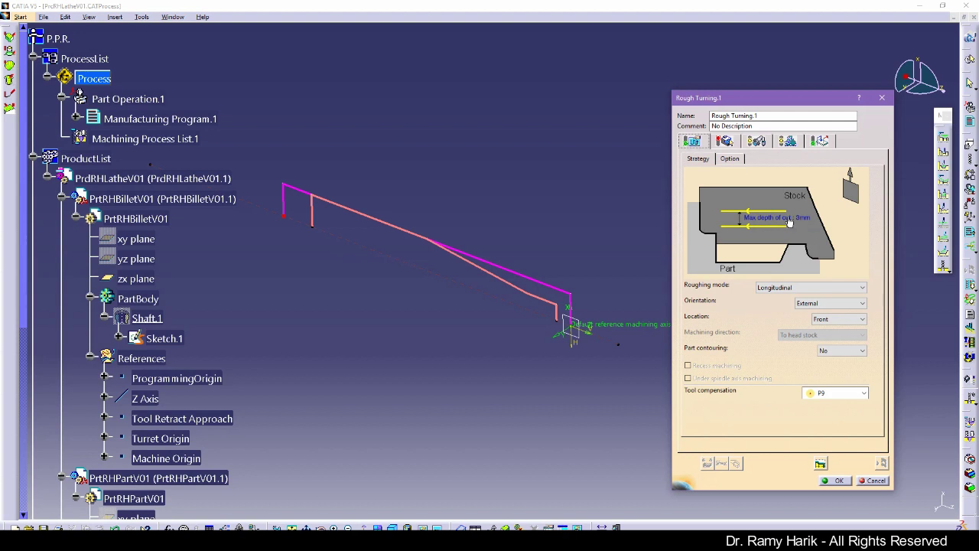
{"action": "left_click", "coordinate": [725, 144]}
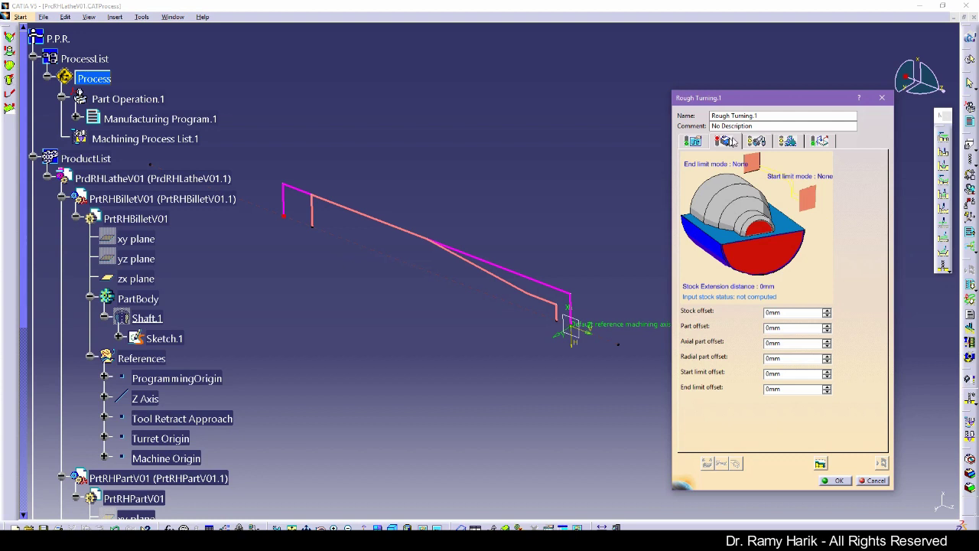
{"action": "left_click", "coordinate": [762, 142]}
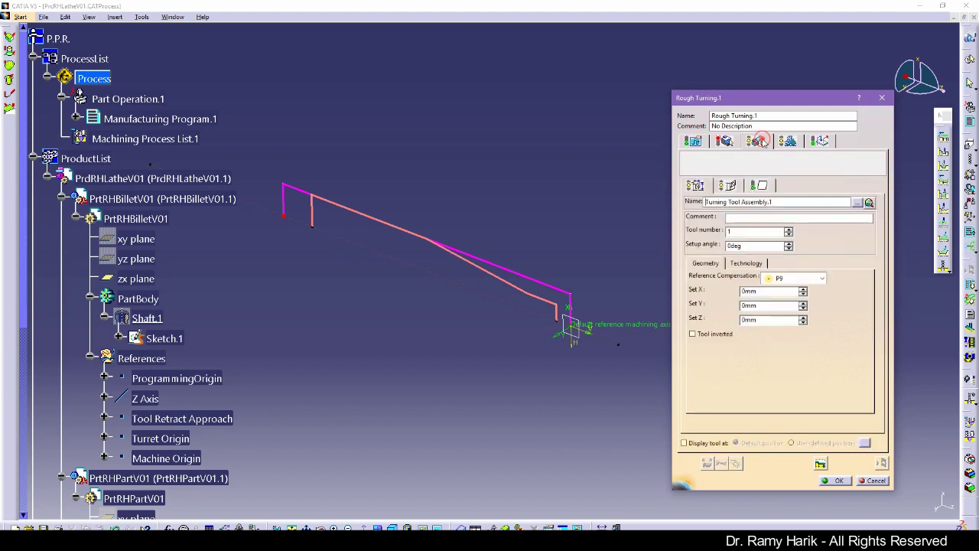
{"action": "left_click", "coordinate": [761, 185]}
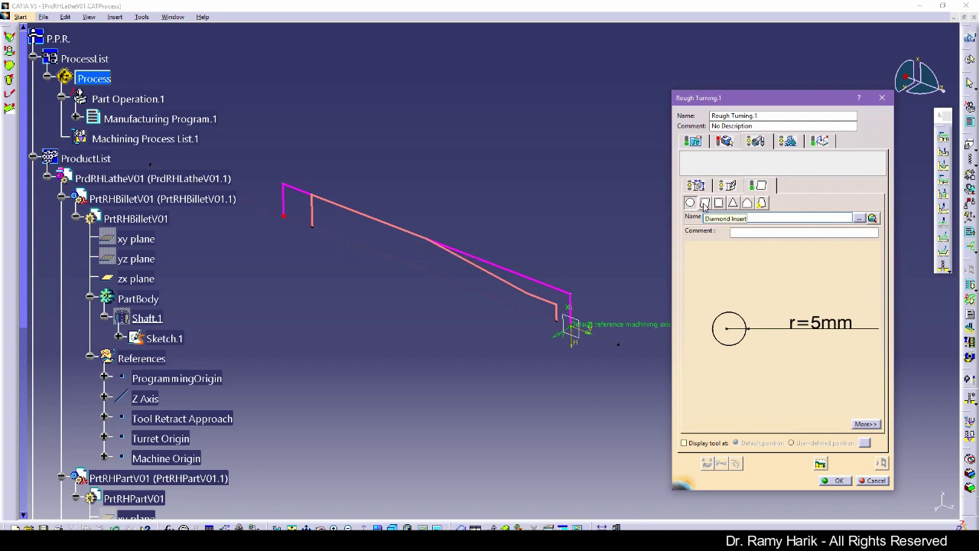
{"action": "left_click", "coordinate": [788, 141]}
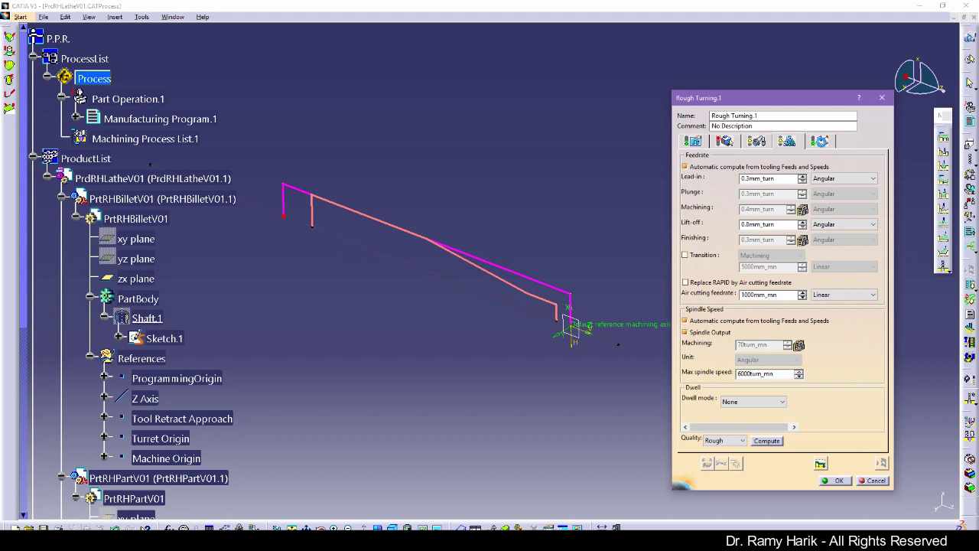
{"action": "left_click", "coordinate": [819, 142]}
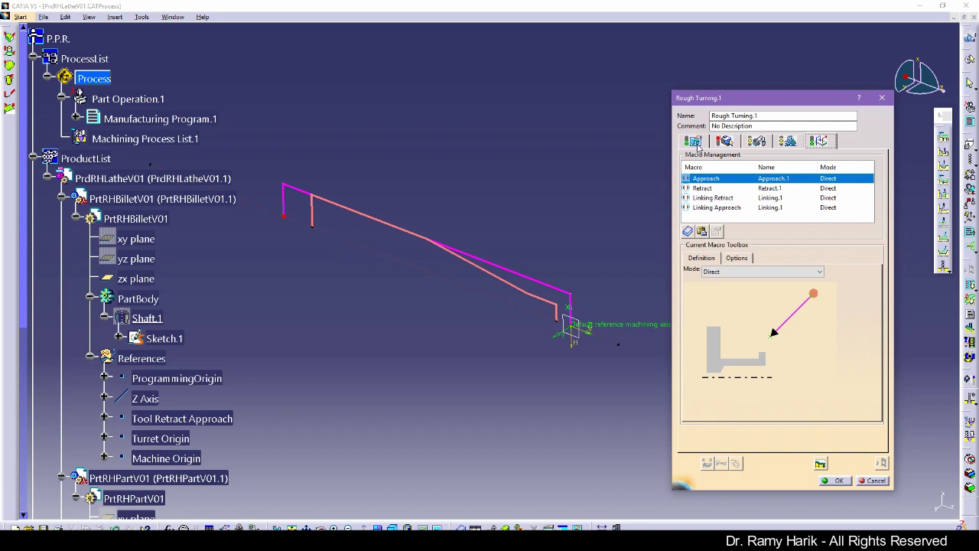
- Define the rough turning geometry with the finished part's profile edges as part element and the billet's outer longitudinal line as stock element
{"action": "left_click", "coordinate": [725, 142]}
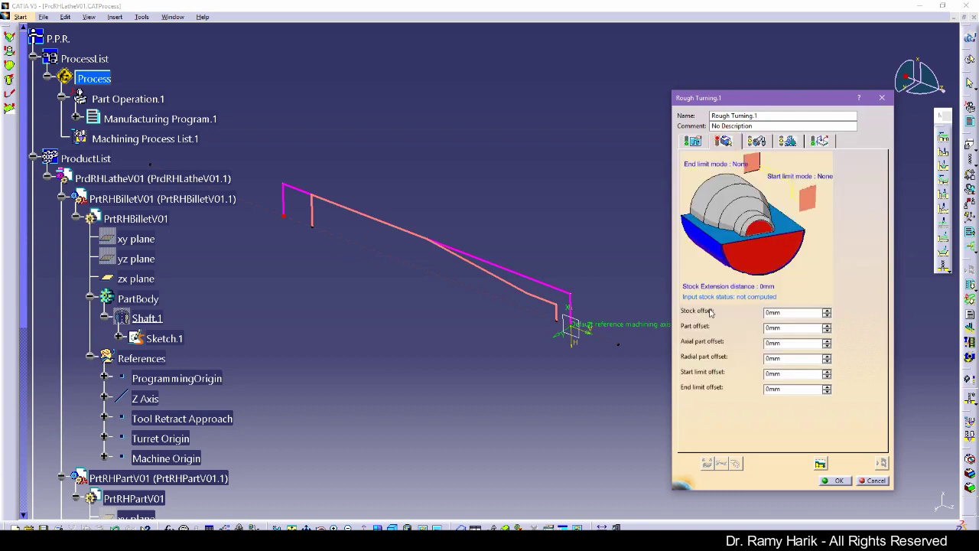
{"action": "left_click", "coordinate": [762, 232]}
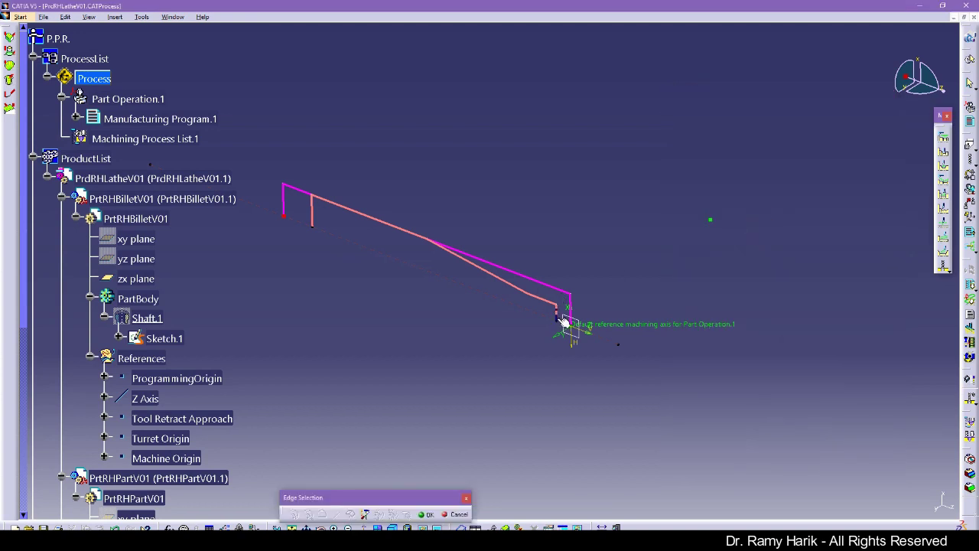
{"action": "left_click", "coordinate": [541, 299]}
{"action": "left_click", "coordinate": [496, 279]}
{"action": "double_click", "coordinate": [415, 238]}
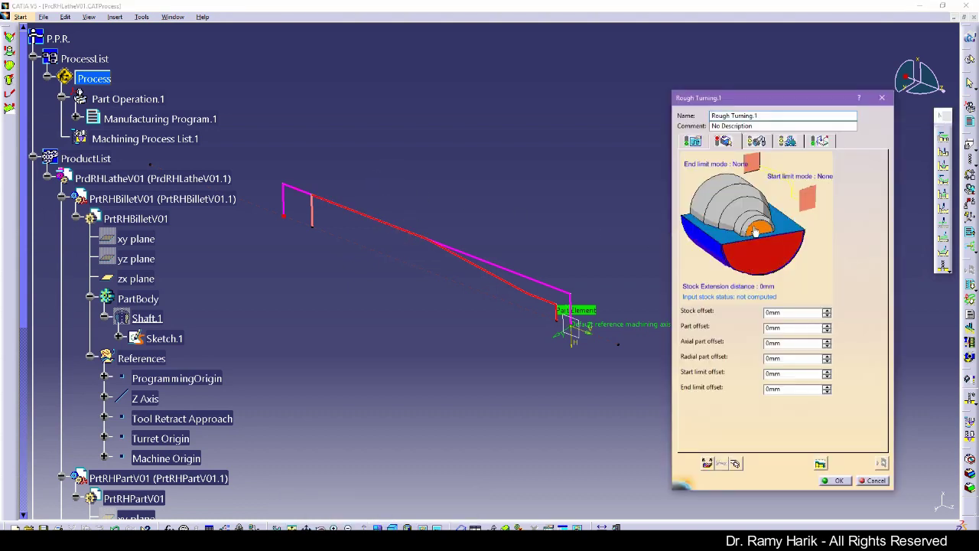
{"action": "left_click", "coordinate": [755, 244]}
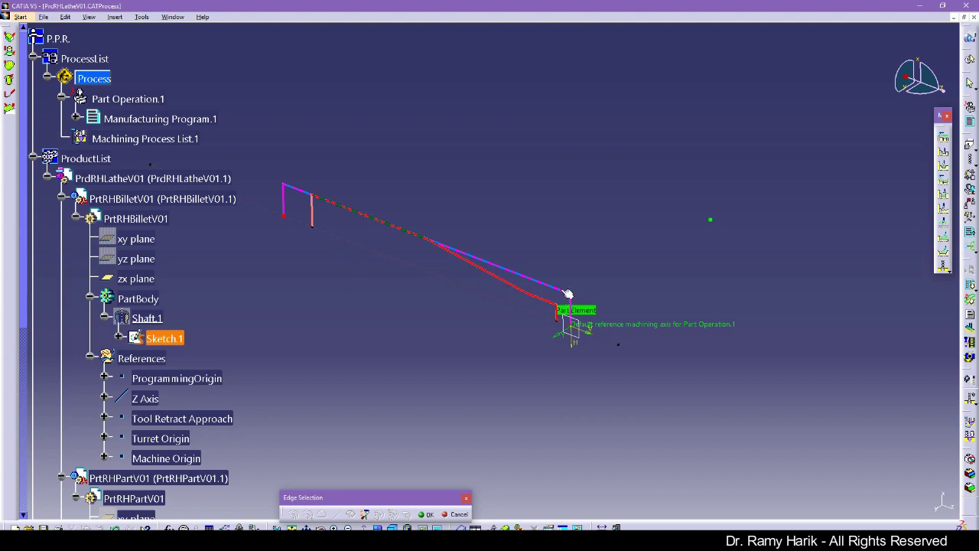
{"action": "left_click", "coordinate": [570, 296]}
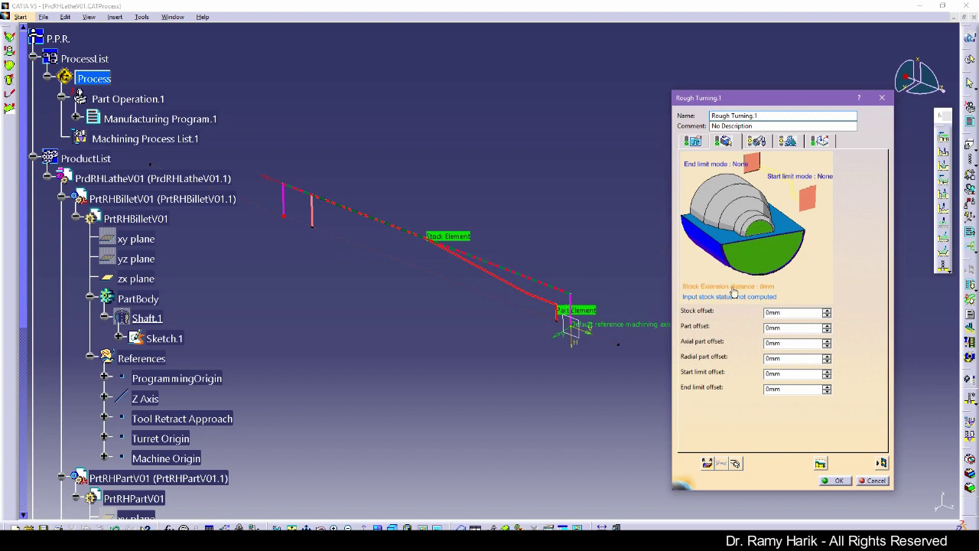
- Change the rough turning tool's insert from round to a diamond insert
{"action": "left_click", "coordinate": [769, 141]}
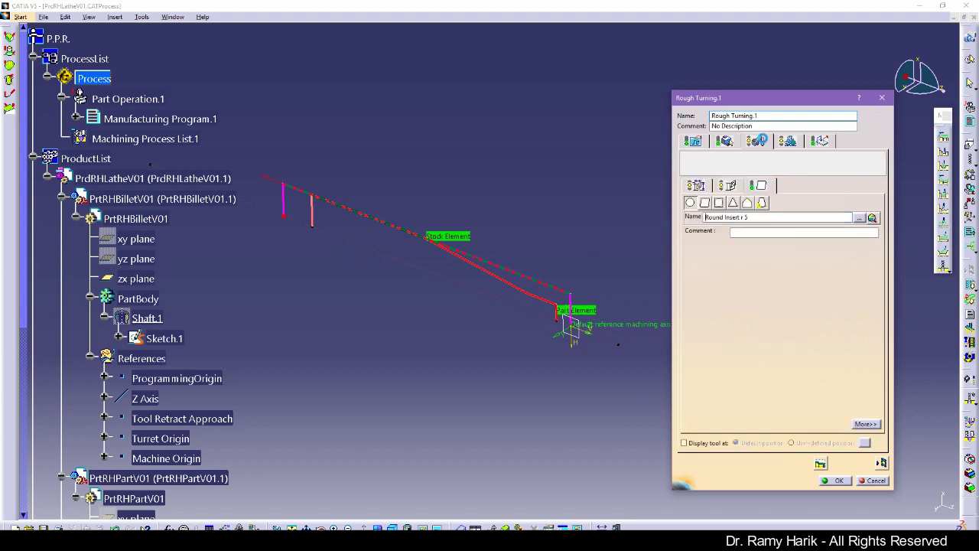
{"action": "left_click", "coordinate": [704, 202]}
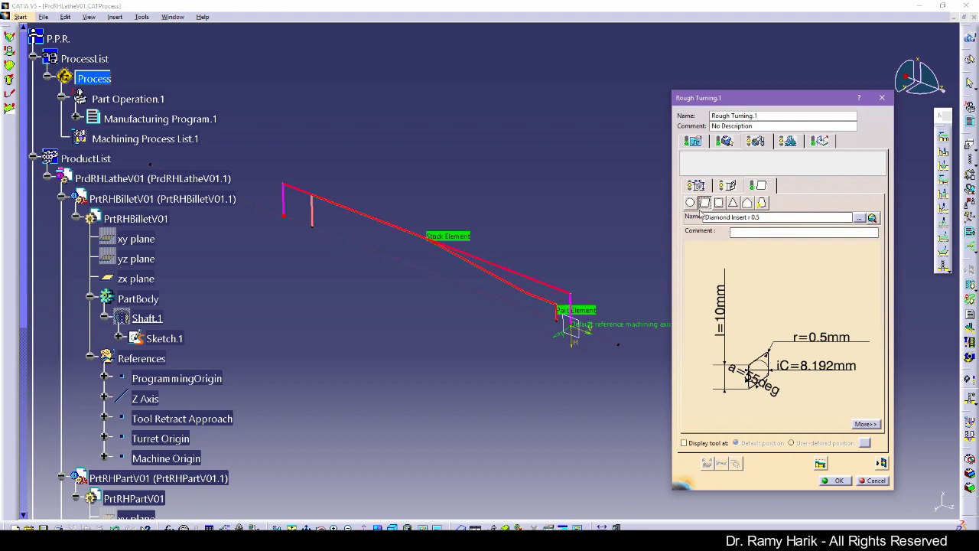
- Set the Tool Retract Approach point as the start point of the approach macro and the end point of the retract macro
{"action": "left_click", "coordinate": [692, 142]}
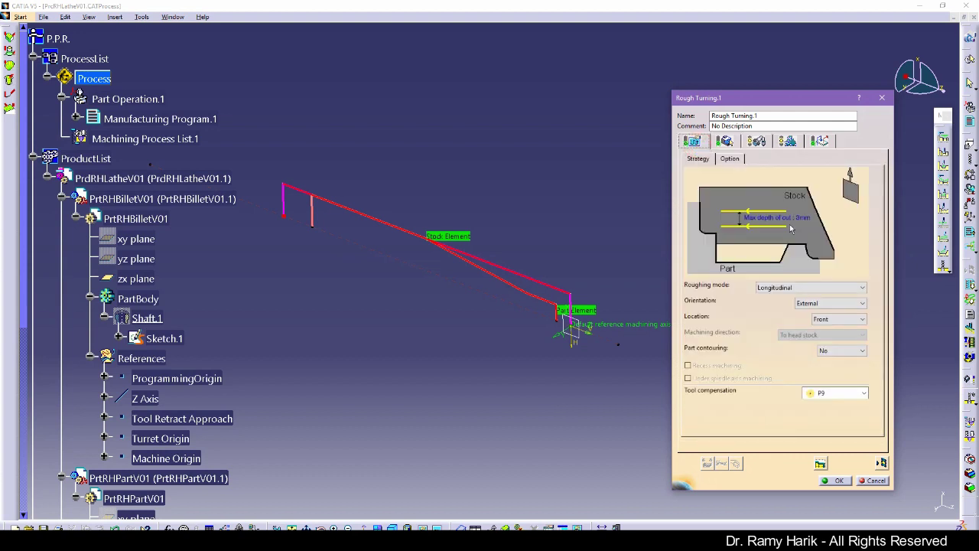
{"action": "mouse_move", "coordinate": [798, 226]}
{"action": "left_click", "coordinate": [792, 141]}
{"action": "left_click", "coordinate": [819, 141]}
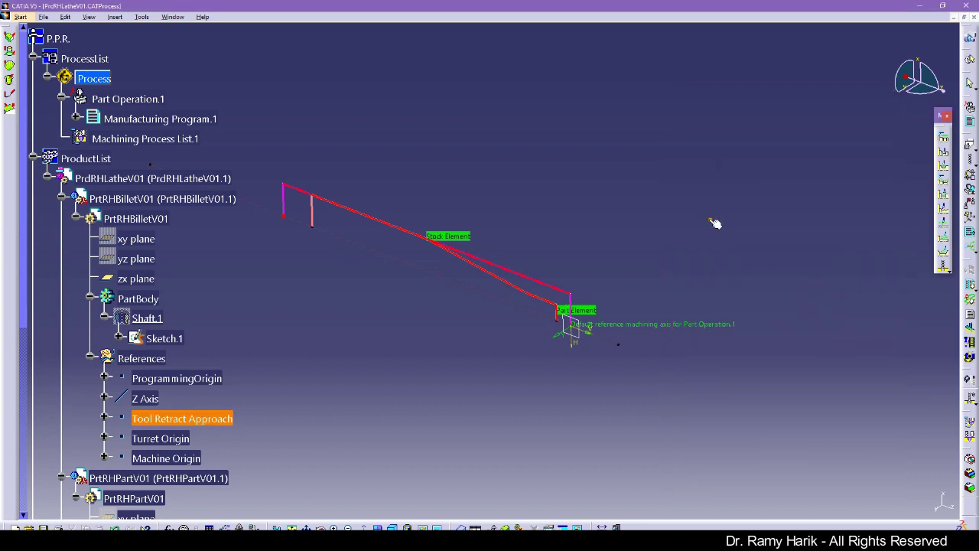
{"action": "left_click", "coordinate": [712, 222]}
{"action": "left_click", "coordinate": [771, 189]}
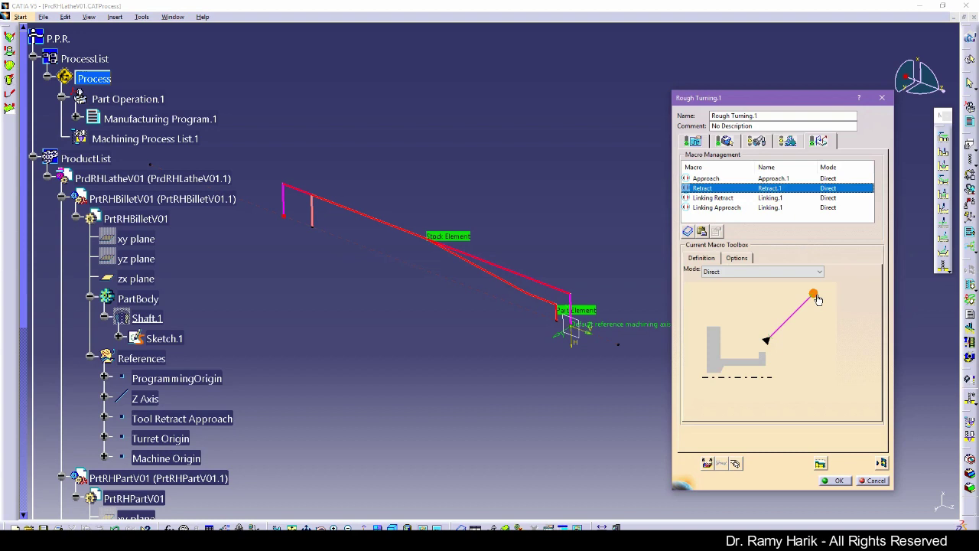
{"action": "left_click", "coordinate": [814, 294]}
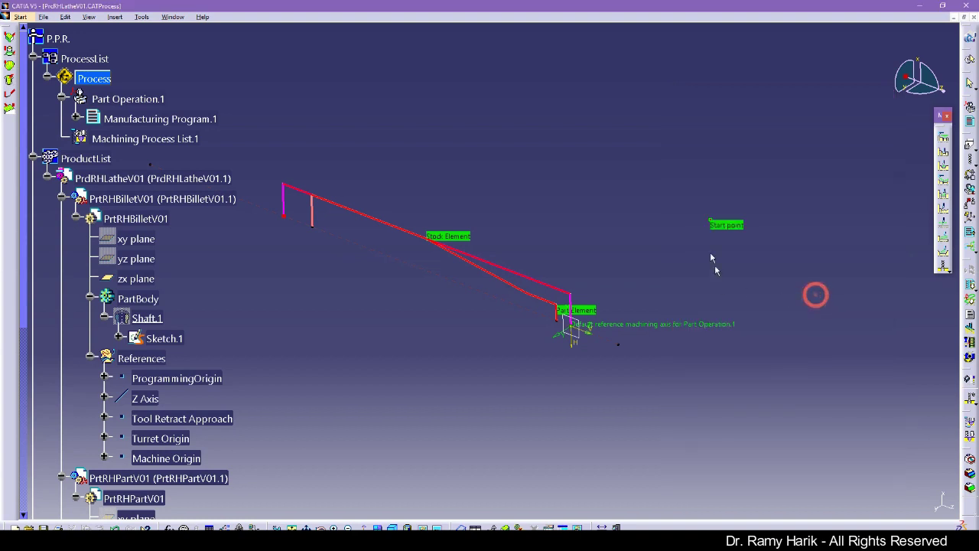
{"action": "left_click", "coordinate": [713, 222]}
- Activate the approach and retract macros of the rough turning operation
{"action": "right_click", "coordinate": [723, 181]}
{"action": "left_click", "coordinate": [719, 179]}
{"action": "right_click", "coordinate": [713, 181]}
{"action": "left_click", "coordinate": [727, 187]}
{"action": "right_click", "coordinate": [709, 188]}
{"action": "left_click", "coordinate": [700, 189]}
{"action": "right_click", "coordinate": [713, 191]}
{"action": "left_click", "coordinate": [733, 197]}
{"action": "left_click", "coordinate": [719, 178]}
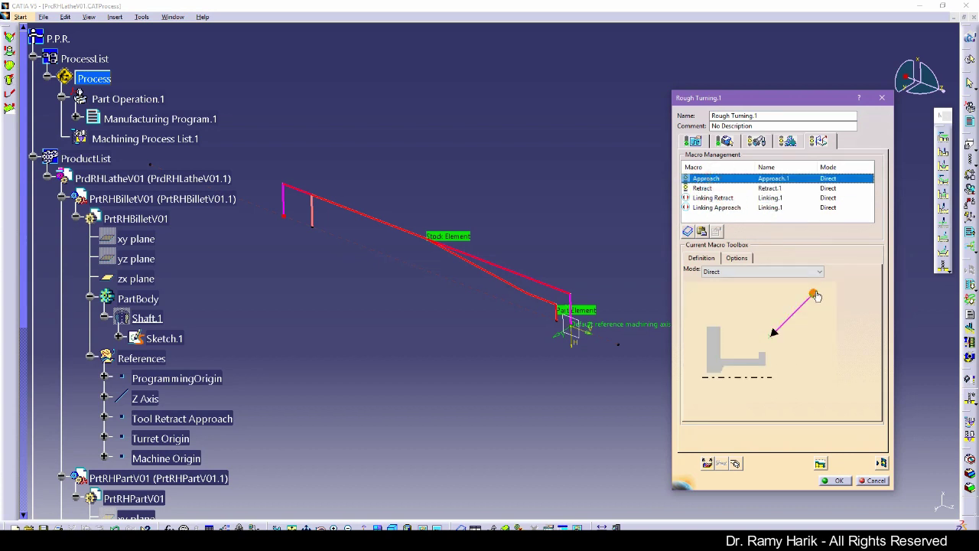
- Compute the rough turning tool path and replay its passes with the replay window clear of the profiles
{"action": "middle_click_drag", "start_coordinate": [577, 259], "coordinate": [573, 273]}
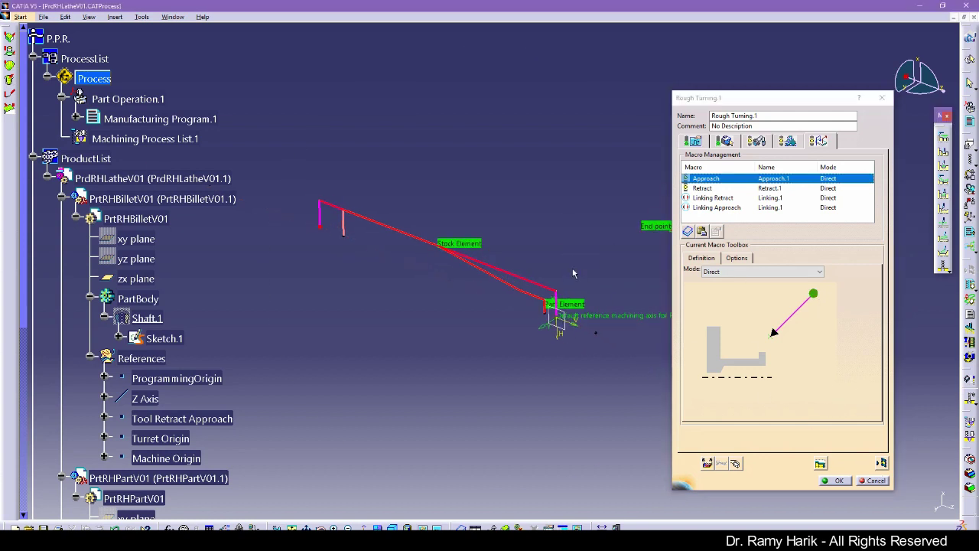
{"action": "left_click", "coordinate": [882, 464]}
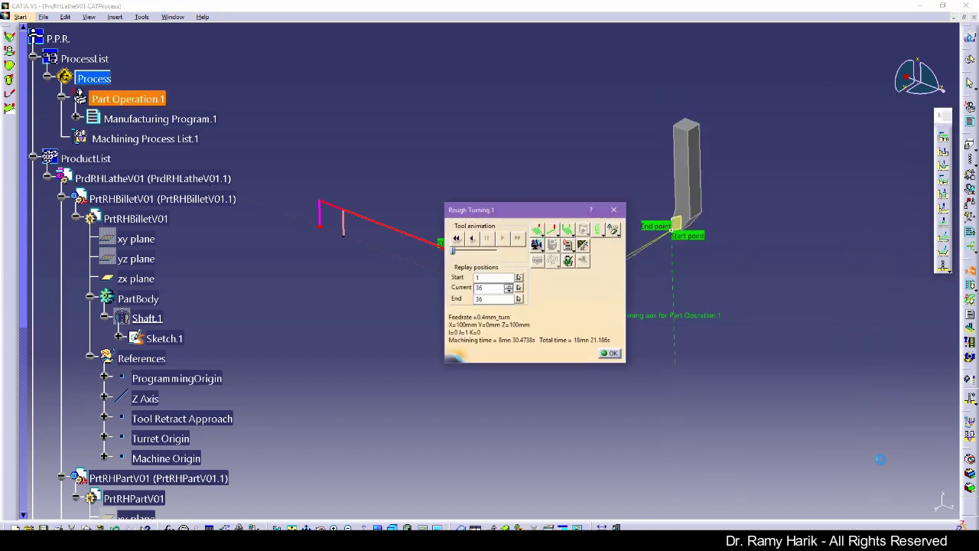
{"action": "left_click_drag", "start_coordinate": [556, 209], "coordinate": [836, 306]}
{"action": "middle_click_drag", "start_coordinate": [591, 379], "coordinate": [596, 219]}
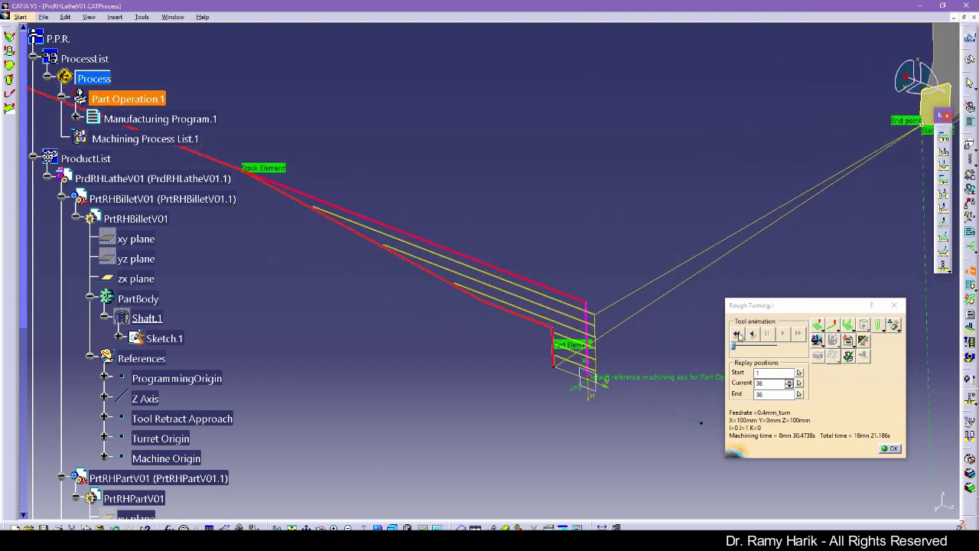
{"action": "left_click", "coordinate": [738, 334]}
{"action": "left_click", "coordinate": [785, 335]}
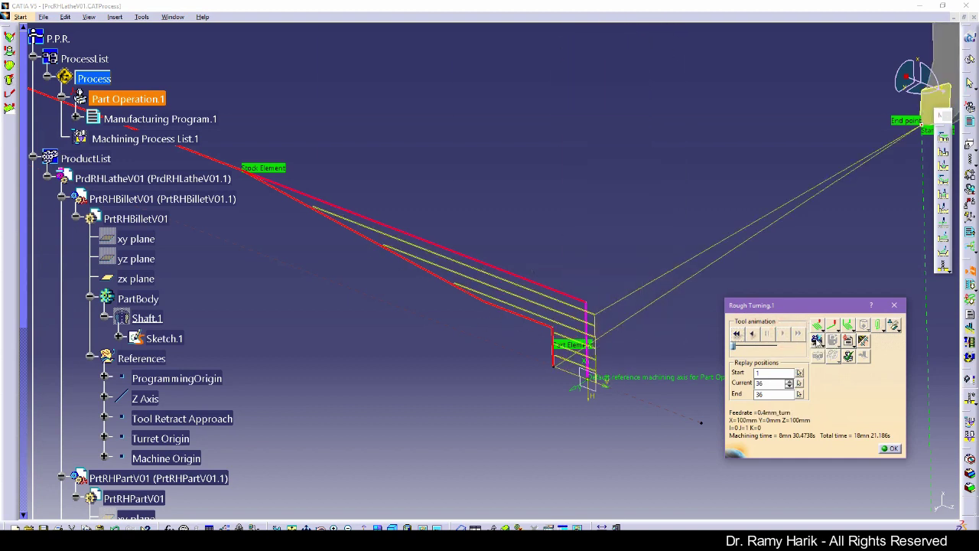
- Run the material removal video of the rough turning on the billet and close the replay
{"action": "left_click", "coordinate": [817, 341]}
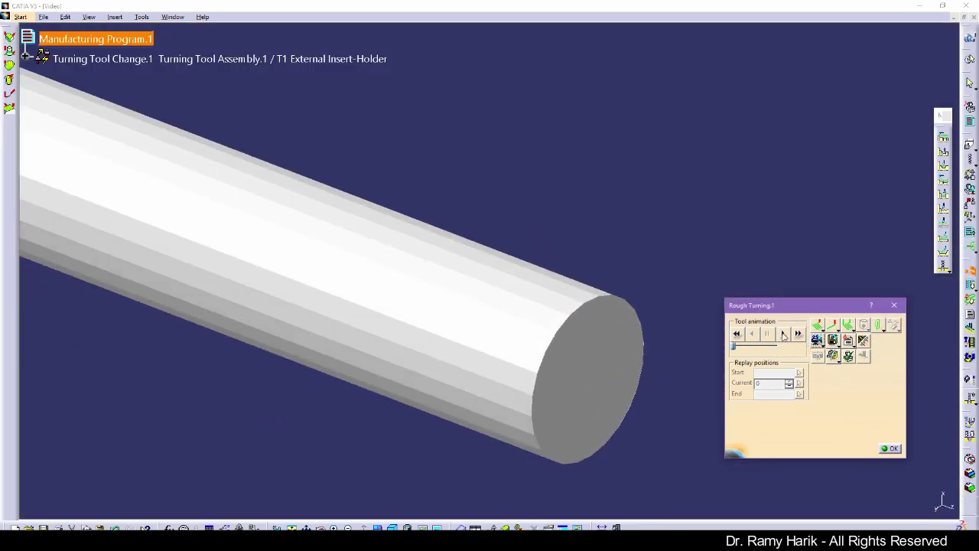
{"action": "left_click", "coordinate": [784, 335]}
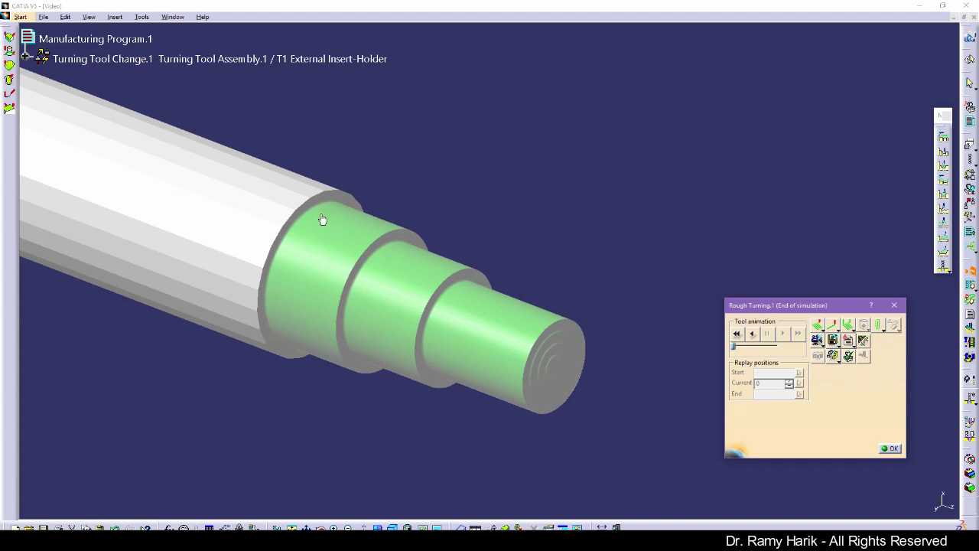
{"action": "left_click", "coordinate": [889, 448]}
- Set the rough turning maximum depth of cut to 1 mm and accept the operation
{"action": "left_click", "coordinate": [695, 143]}
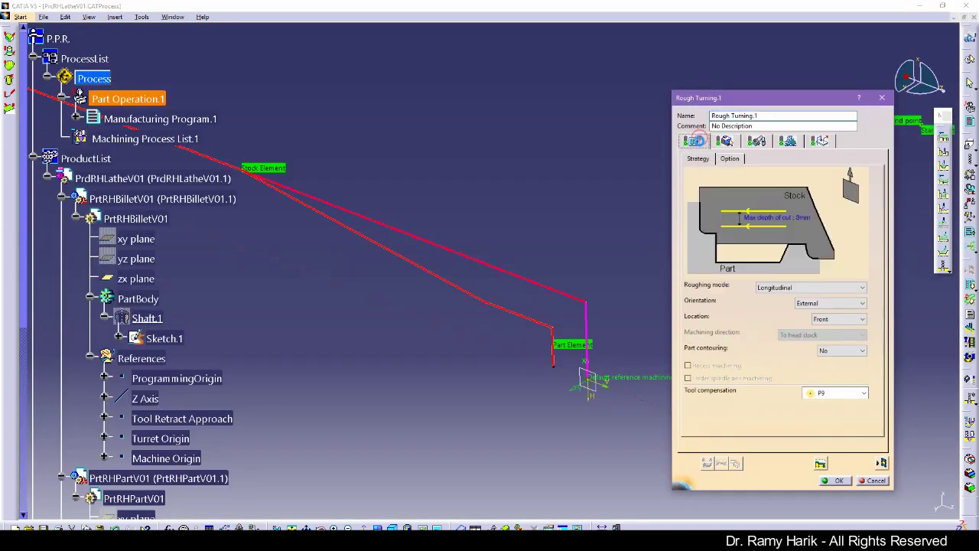
{"action": "double_click", "coordinate": [777, 219]}
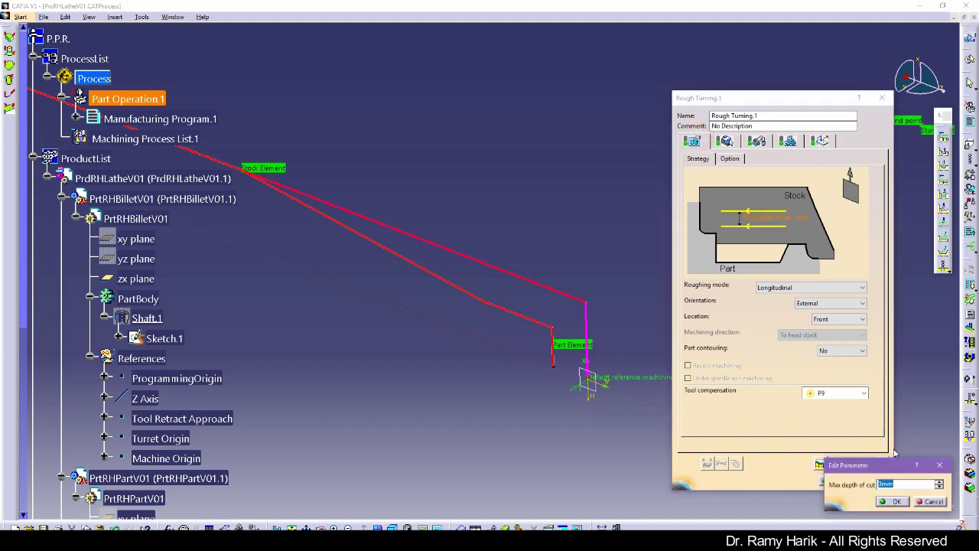
{"action": "type", "text": "1"}
{"action": "left_click", "coordinate": [892, 502]}
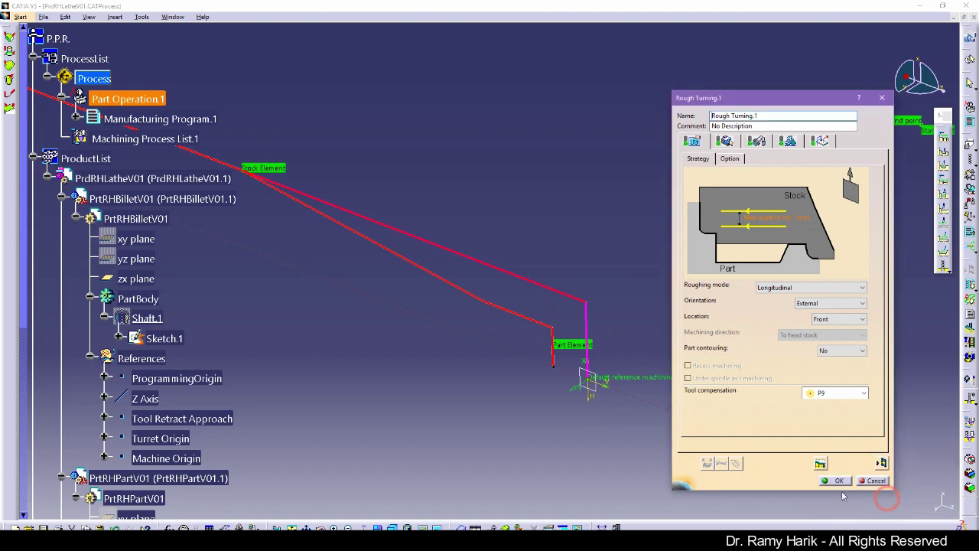
{"action": "left_click", "coordinate": [830, 481]}
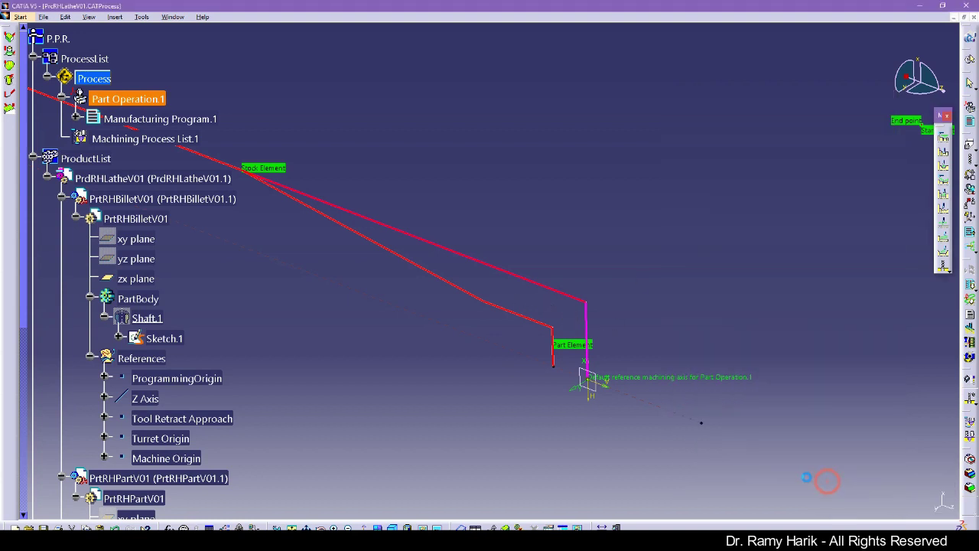
- Reopen Rough Turning.1 from Manufacturing Program.1 and recompute its tool path with the new depth of cut
{"action": "left_click", "coordinate": [76, 116]}
{"action": "left_click", "coordinate": [90, 139]}
{"action": "left_click", "coordinate": [170, 159]}
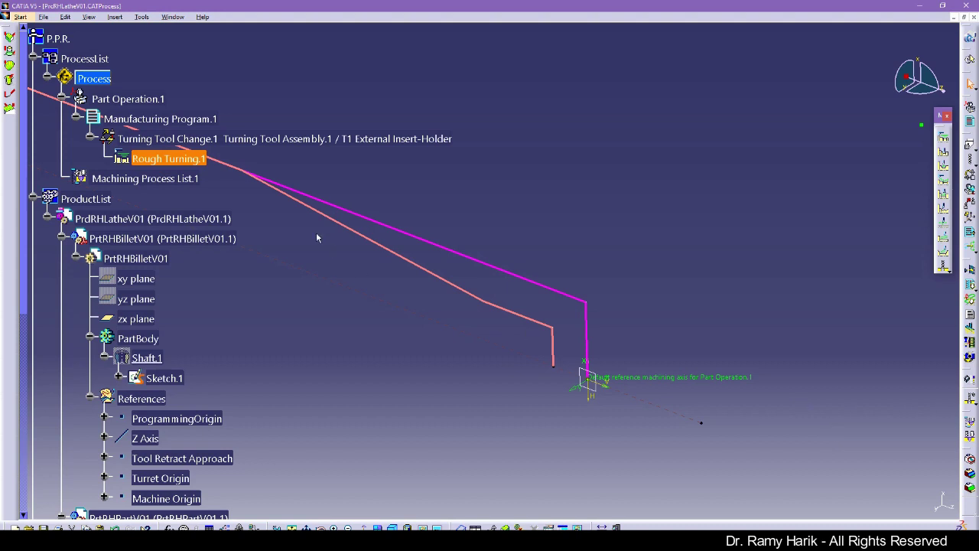
{"action": "double_click", "coordinate": [167, 160]}
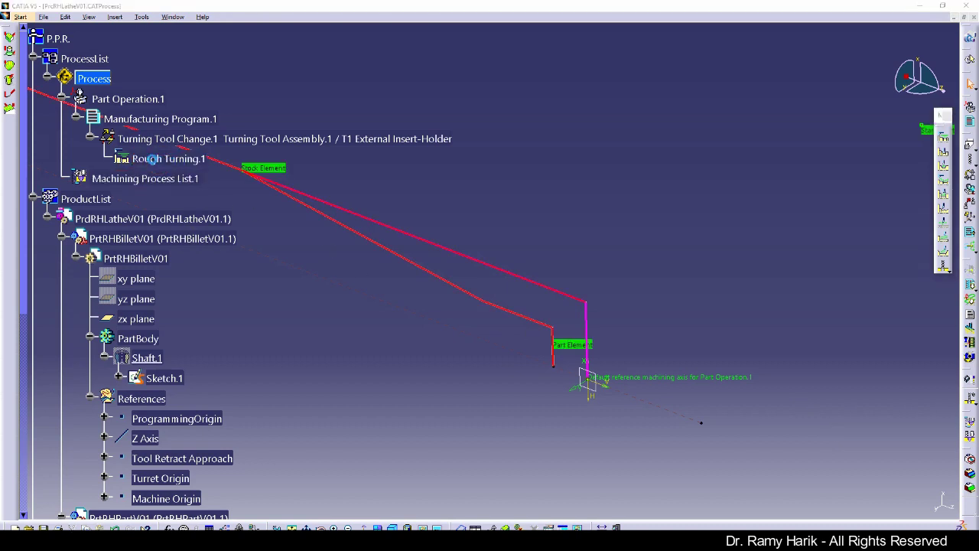
{"action": "left_click", "coordinate": [882, 463]}
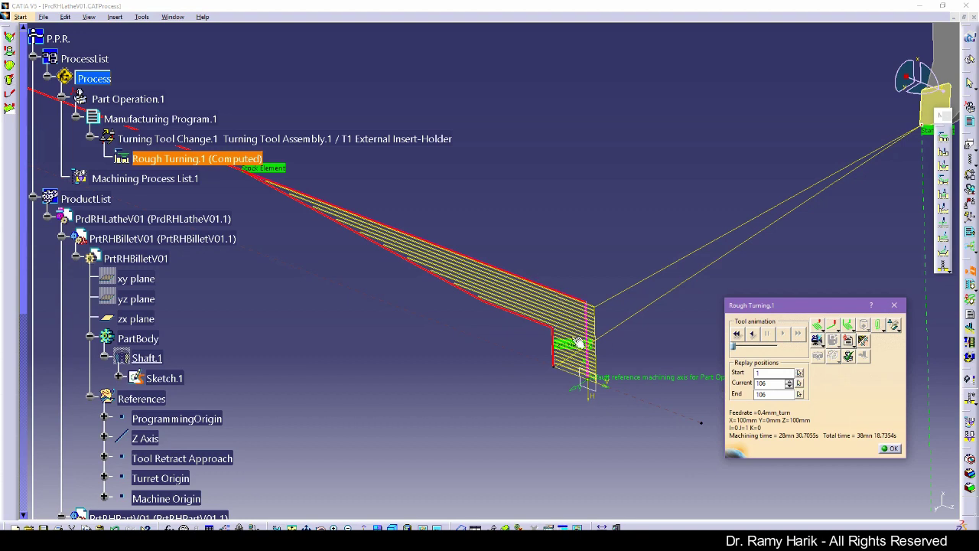
{"action": "middle_click_drag", "start_coordinate": [597, 313], "coordinate": [559, 373]}
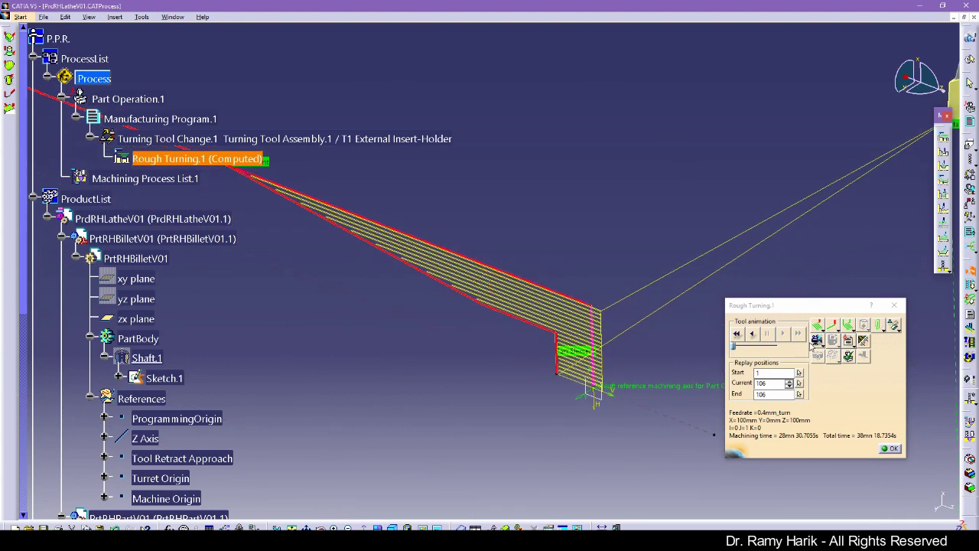
- Simulate the material removal to its end, associate the video result with the machining operation, and accept Rough Turning.1
{"action": "left_click", "coordinate": [815, 341]}
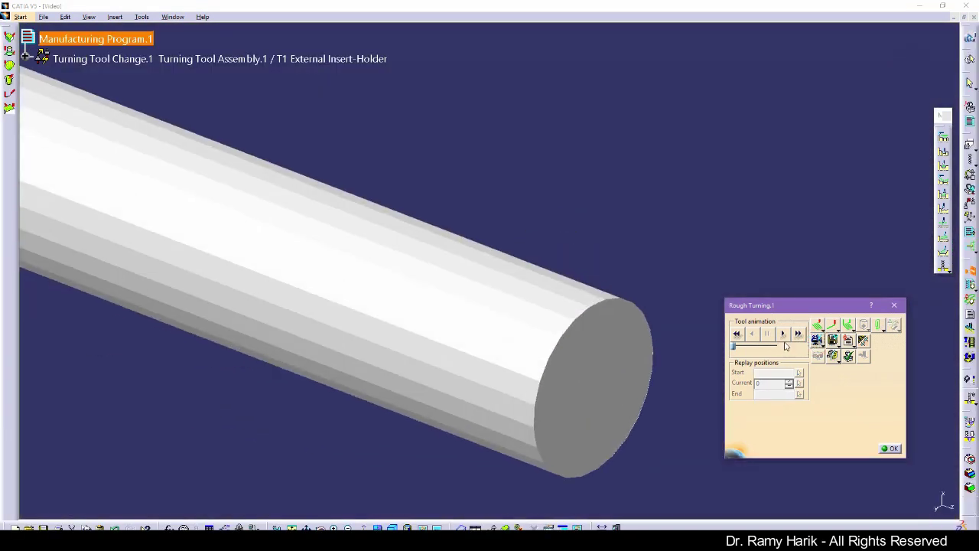
{"action": "left_click", "coordinate": [798, 334]}
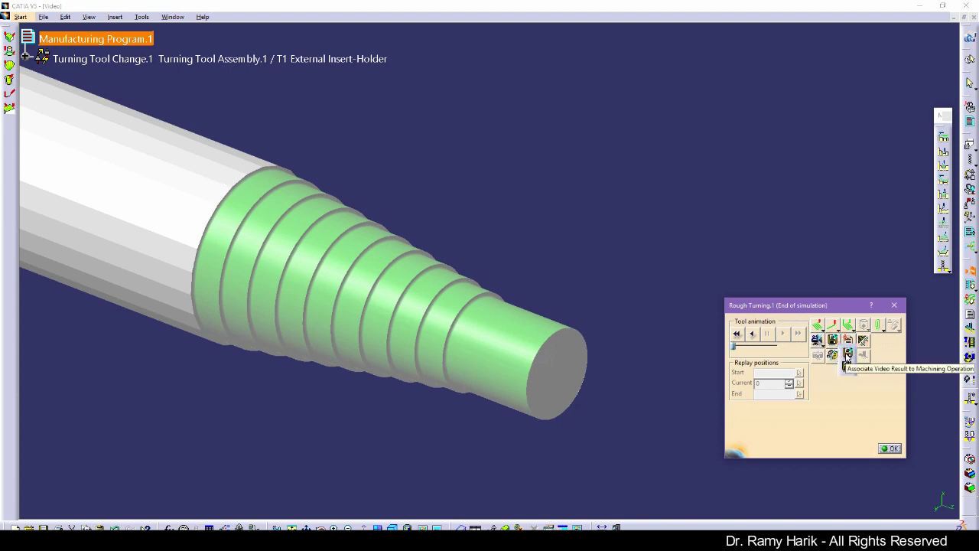
{"action": "left_click", "coordinate": [848, 354]}
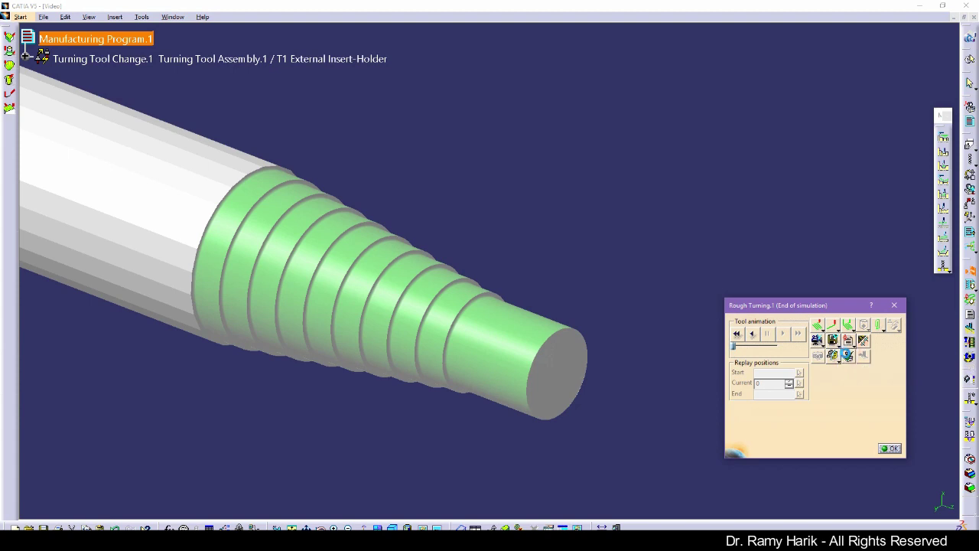
{"action": "left_click", "coordinate": [518, 300]}
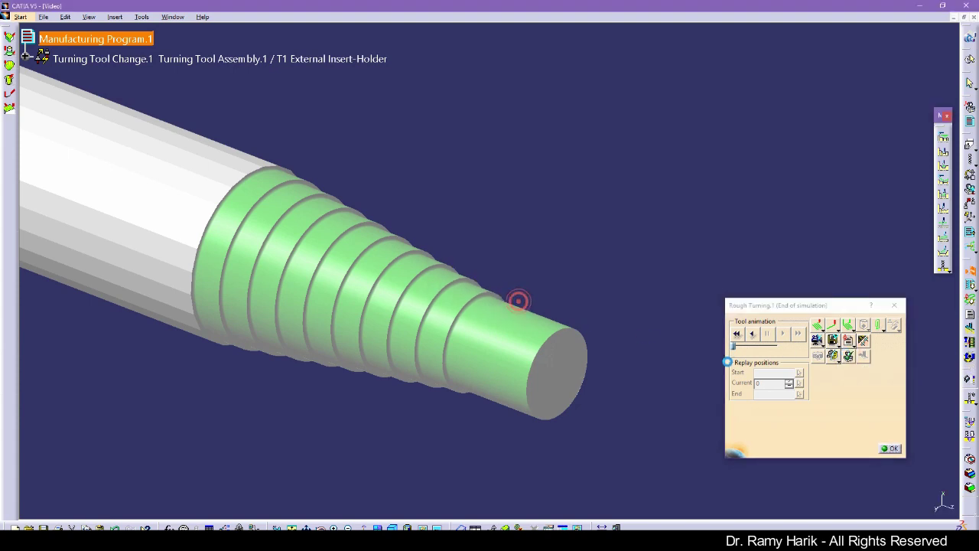
{"action": "left_click", "coordinate": [891, 449]}
{"action": "left_click", "coordinate": [834, 480]}
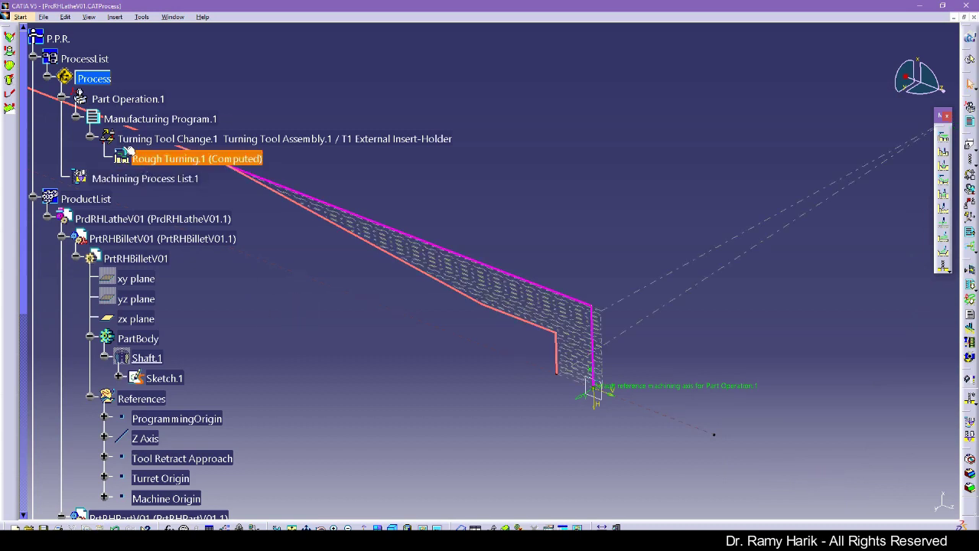
- Insert a Profile Finish Turning operation after Rough Turning.1 in Manufacturing Program.1
{"action": "mouse_move", "coordinate": [459, 245]}
{"action": "middle_mouse_down"}
{"action": "mouse_move", "coordinate": [362, 229]}
{"action": "mouse_move", "coordinate": [416, 295]}
{"action": "mouse_move", "coordinate": [387, 306]}
{"action": "mouse_move", "coordinate": [397, 325]}
{"action": "middle_mouse_up"}
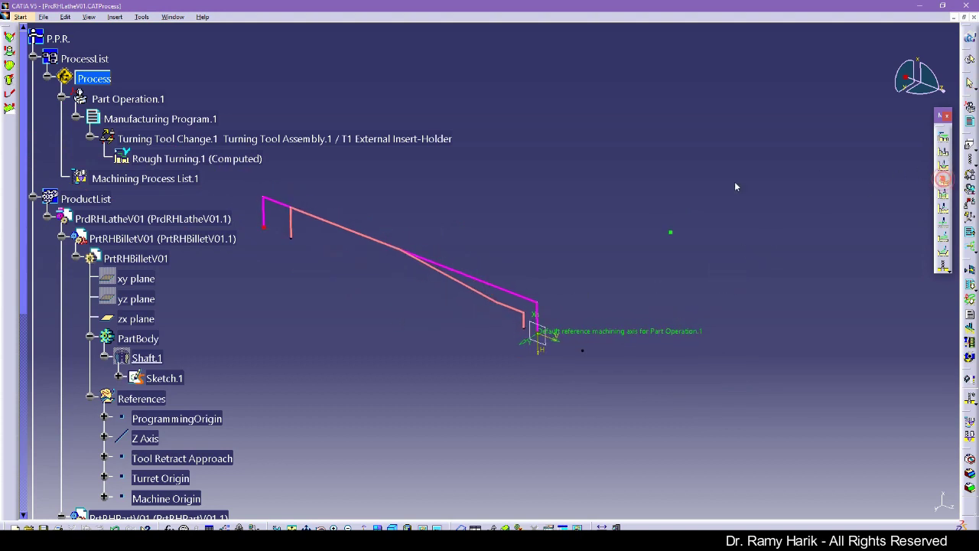
{"action": "left_click", "coordinate": [253, 160]}
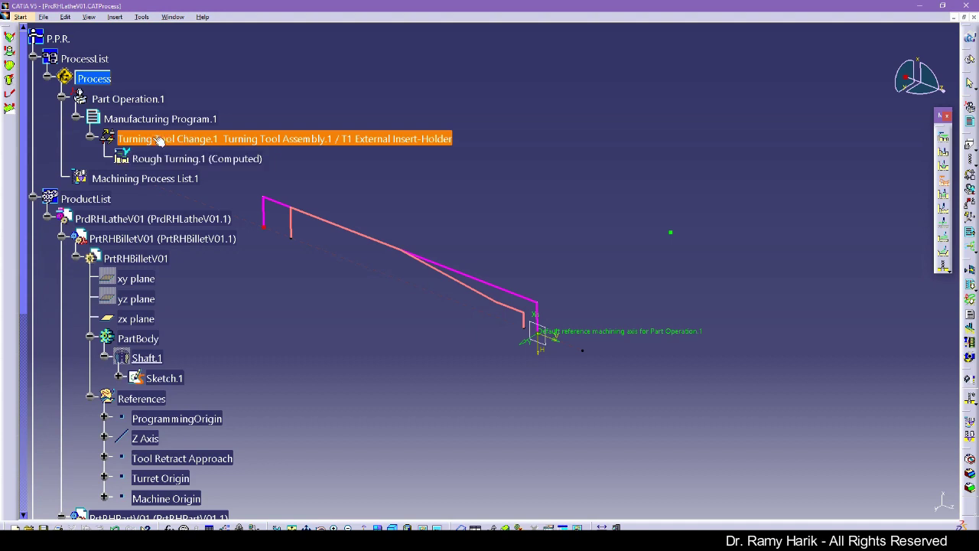
{"action": "double_click", "coordinate": [194, 159]}
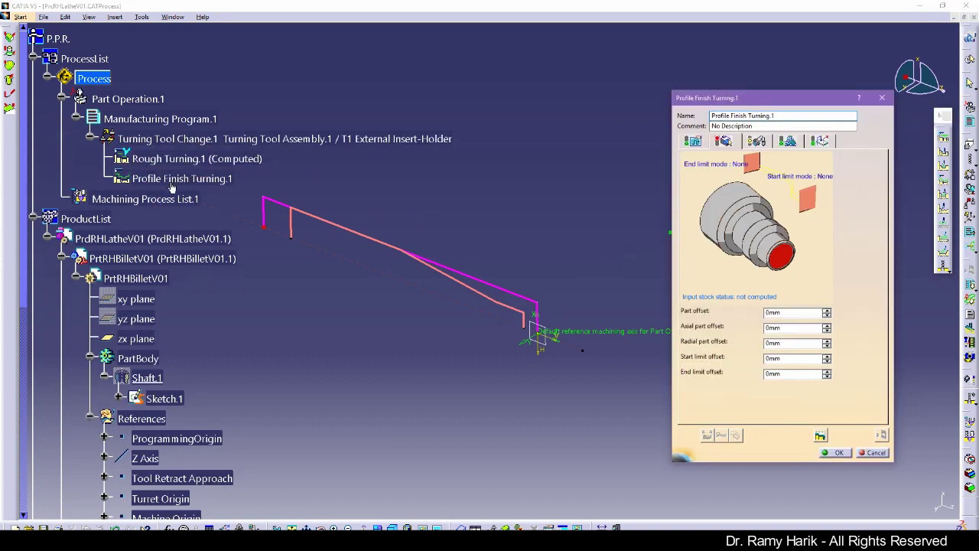
- Define the finish turning's part element with the finished part's profile edges from the front face along the outer contour
{"action": "left_click", "coordinate": [782, 255]}
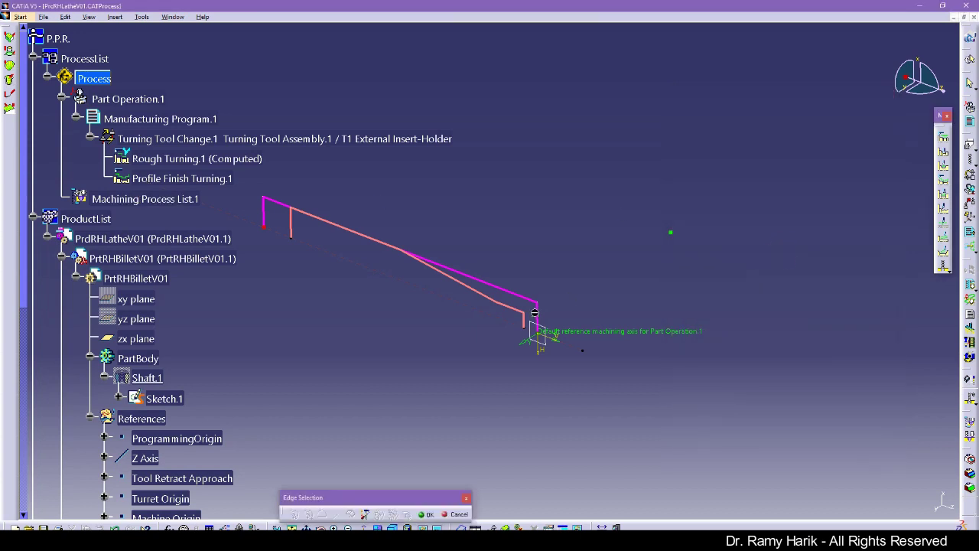
{"action": "left_click", "coordinate": [532, 324]}
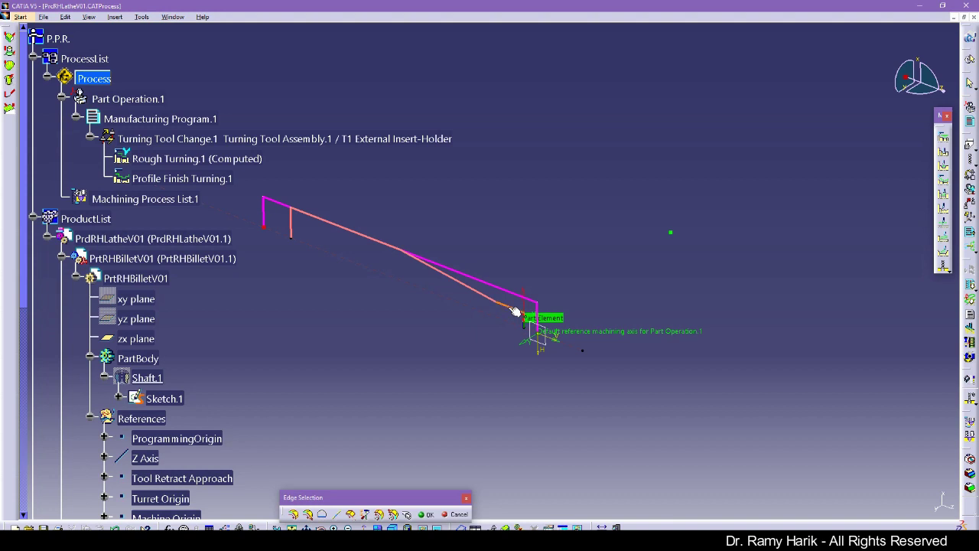
{"action": "left_click", "coordinate": [472, 291]}
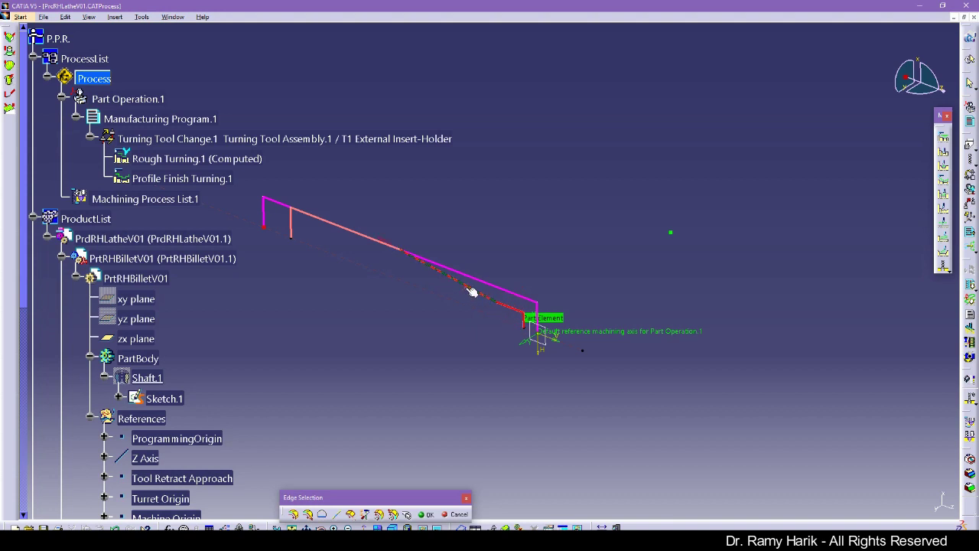
{"action": "double_click", "coordinate": [389, 247]}
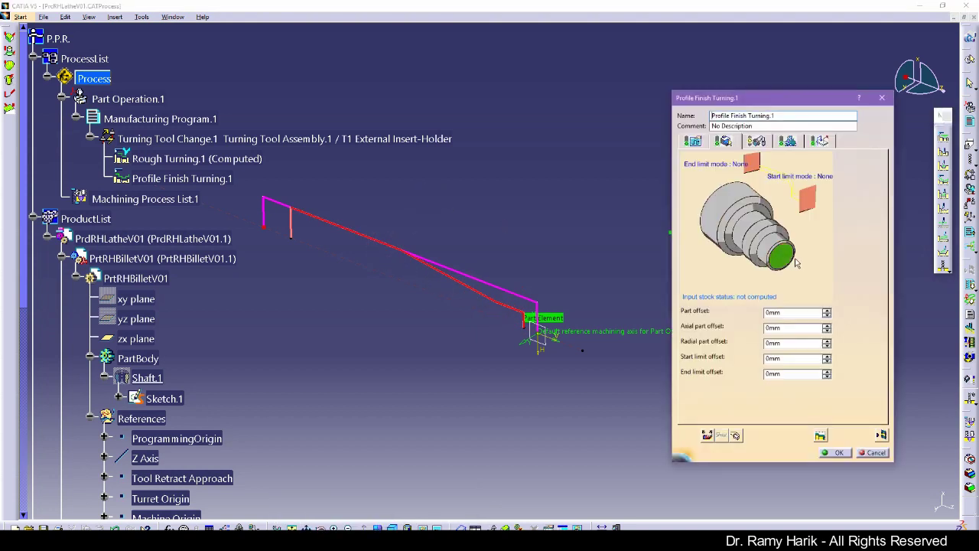
- Check the finish turning's strategy and diamond insert tool, and activate the operation's approach and retract macros
{"action": "left_click", "coordinate": [693, 141]}
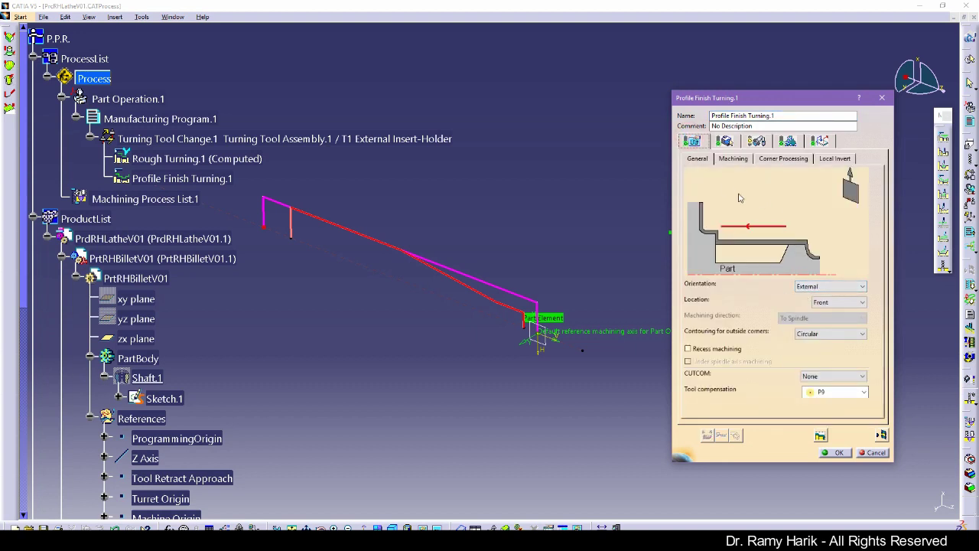
{"action": "left_click", "coordinate": [757, 142]}
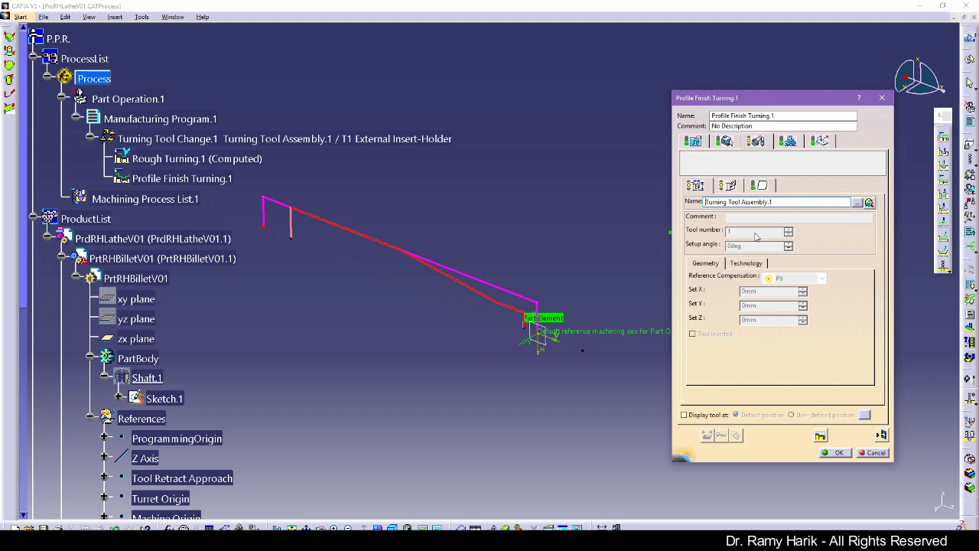
{"action": "left_click", "coordinate": [763, 186]}
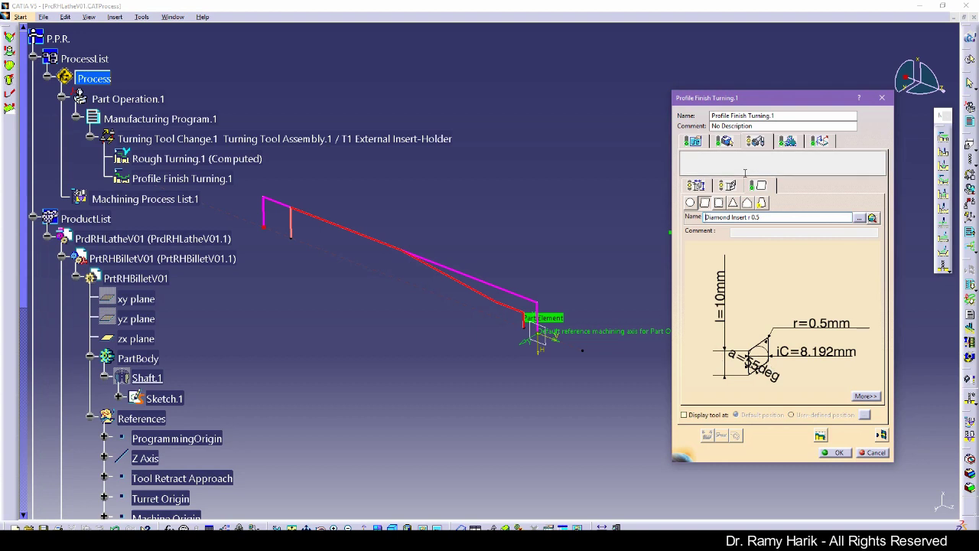
{"action": "left_click", "coordinate": [819, 143]}
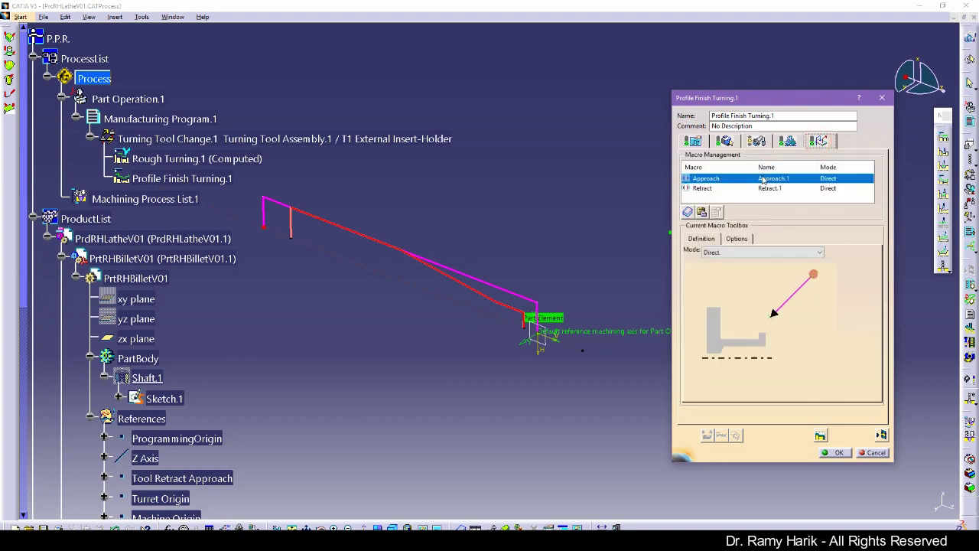
{"action": "right_click", "coordinate": [735, 189]}
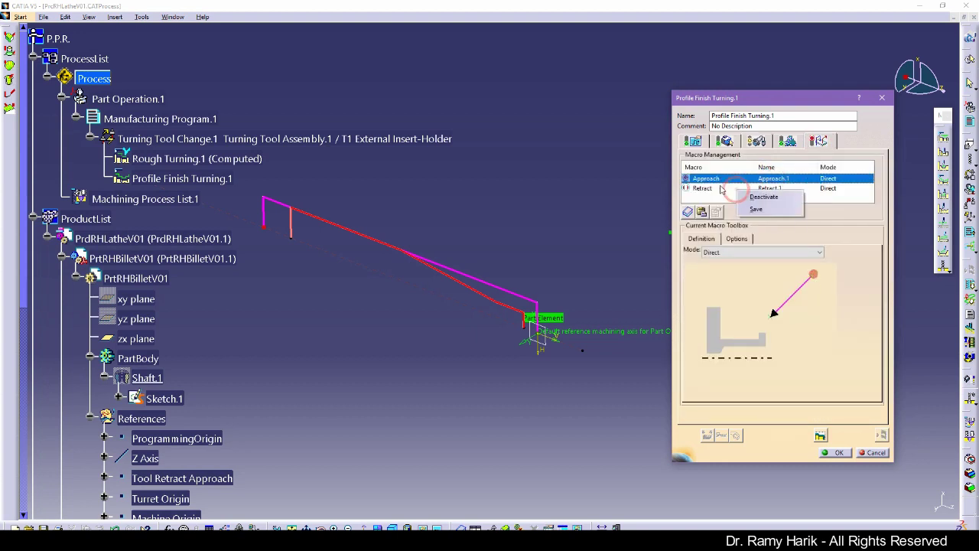
{"action": "left_click", "coordinate": [764, 196]}
{"action": "right_click", "coordinate": [723, 189]}
{"action": "left_click", "coordinate": [754, 197]}
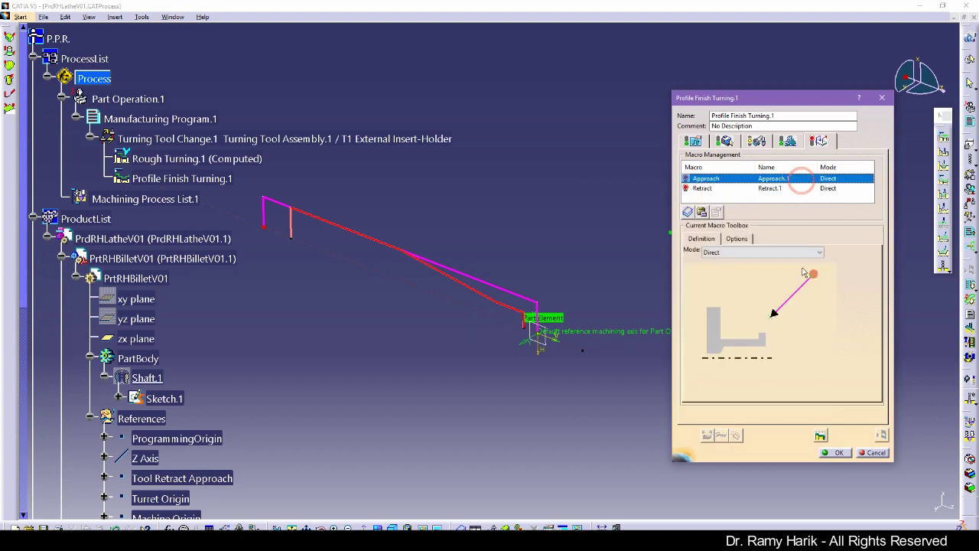
- Assign the isolated green reference point as the start point of the approach macro and the end point of the retract macro
{"action": "left_click", "coordinate": [813, 273]}
{"action": "left_click", "coordinate": [670, 232]}
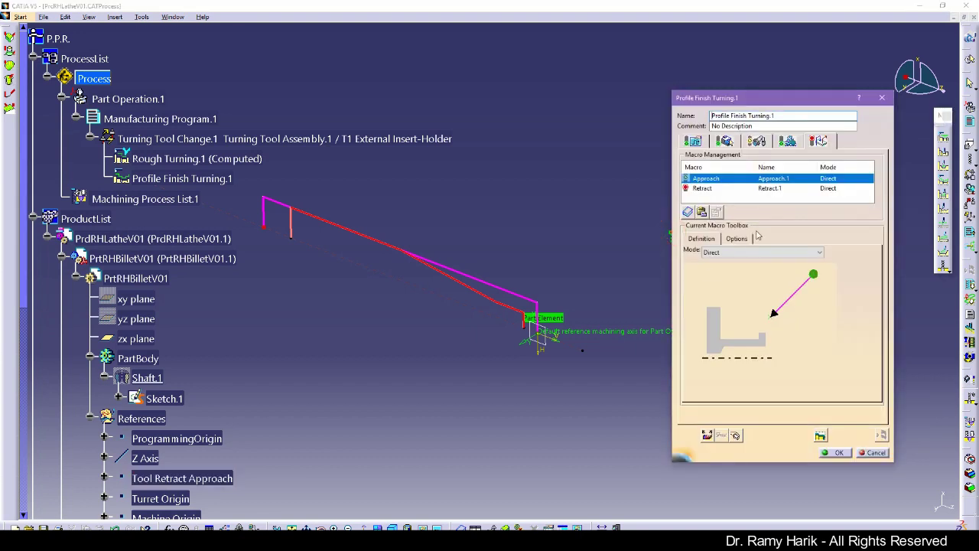
{"action": "left_click", "coordinate": [809, 187]}
{"action": "left_click", "coordinate": [814, 275]}
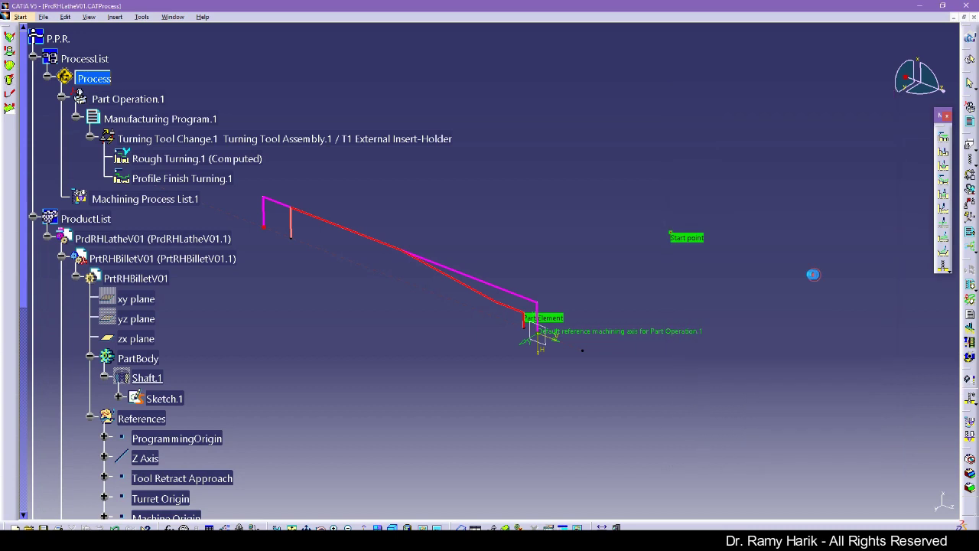
{"action": "left_click", "coordinate": [670, 231]}
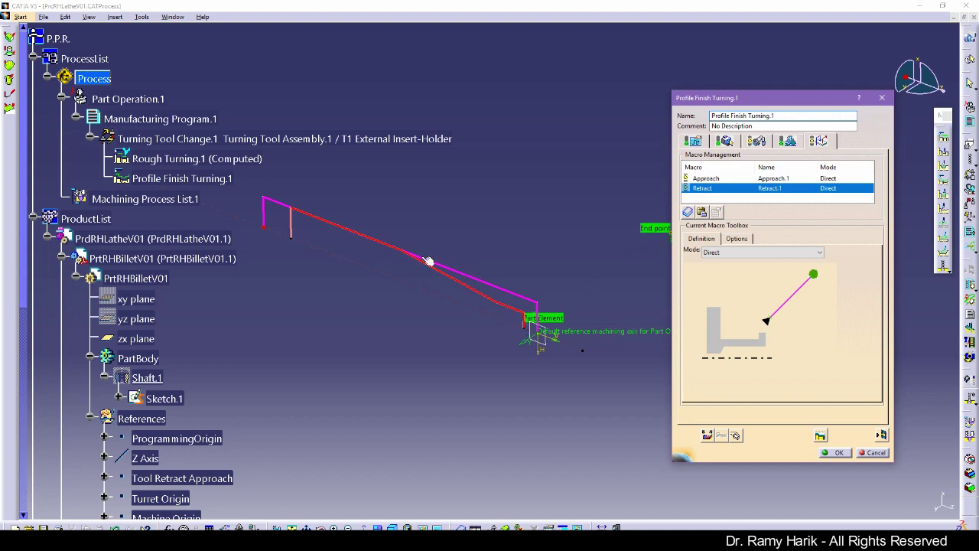
- Compute the tool path of Profile Finish Turning.1 and step its replay backward from position 14 to position 1
{"action": "left_click", "coordinate": [880, 434]}
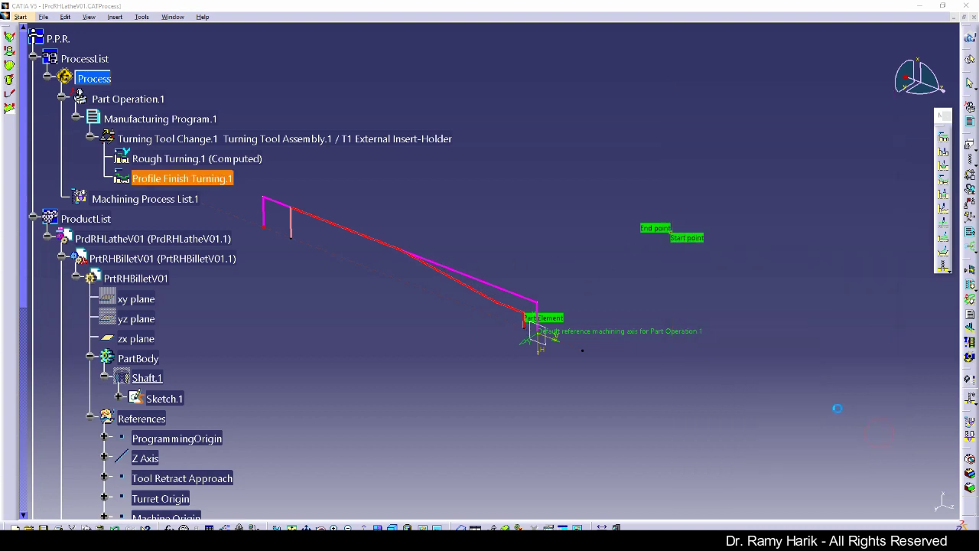
{"action": "middle_click_drag", "start_coordinate": [523, 395], "coordinate": [586, 395]}
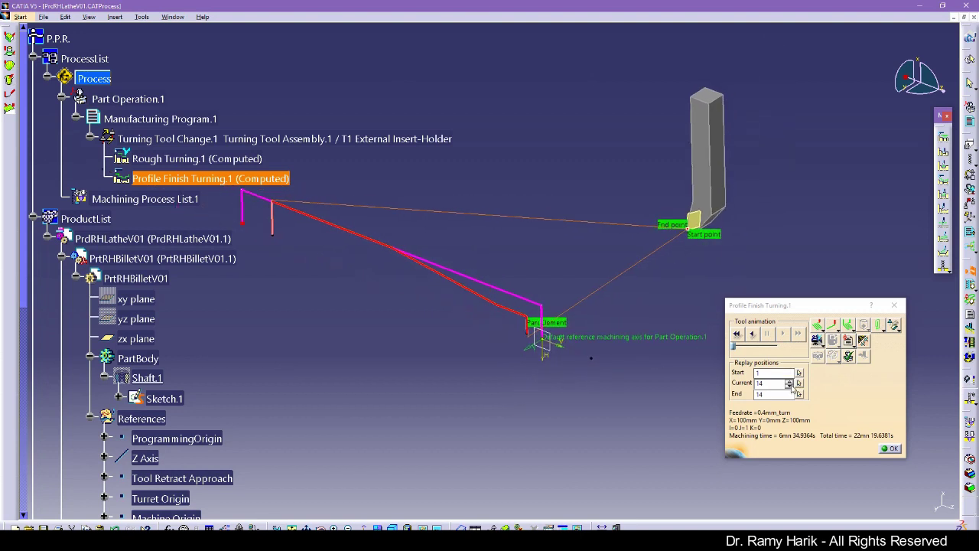
{"action": "left_click", "coordinate": [789, 384]}
{"action": "left_click", "coordinate": [789, 385]}
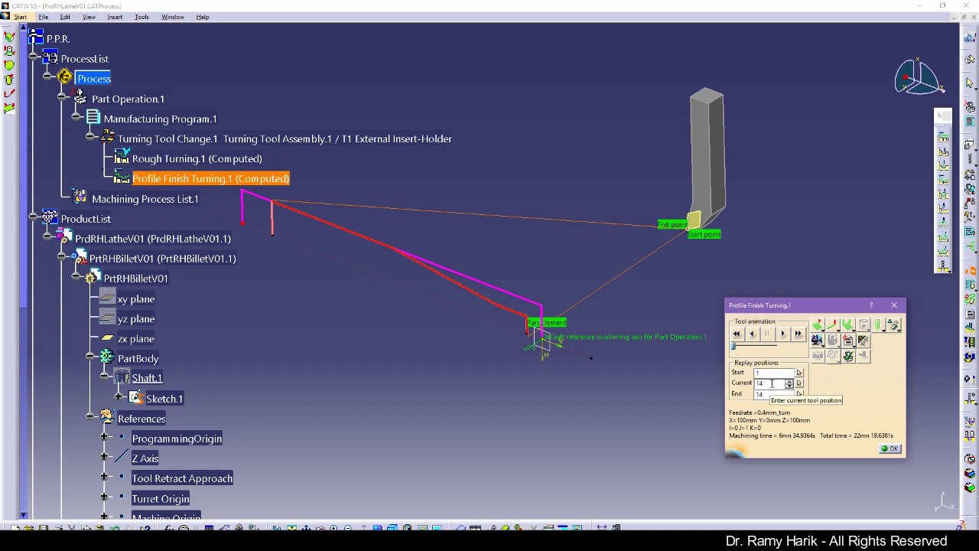
{"action": "left_click", "coordinate": [790, 387]}
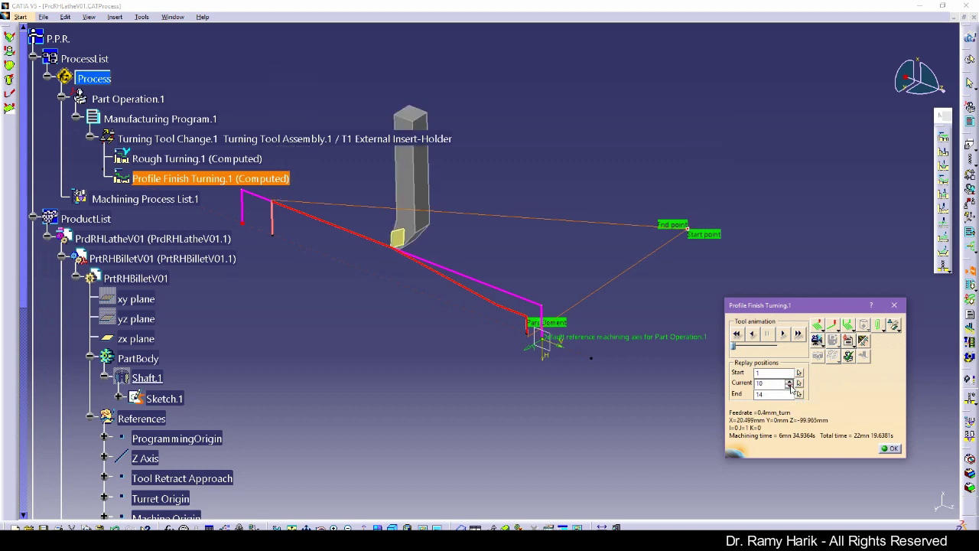
{"action": "left_click", "coordinate": [789, 382]}
{"action": "left_click", "coordinate": [789, 386]}
{"action": "left_click", "coordinate": [789, 388]}
{"action": "left_click", "coordinate": [790, 388]}
{"action": "left_click", "coordinate": [790, 388]}
{"action": "left_click", "coordinate": [789, 388]}
{"action": "left_click", "coordinate": [790, 388]}
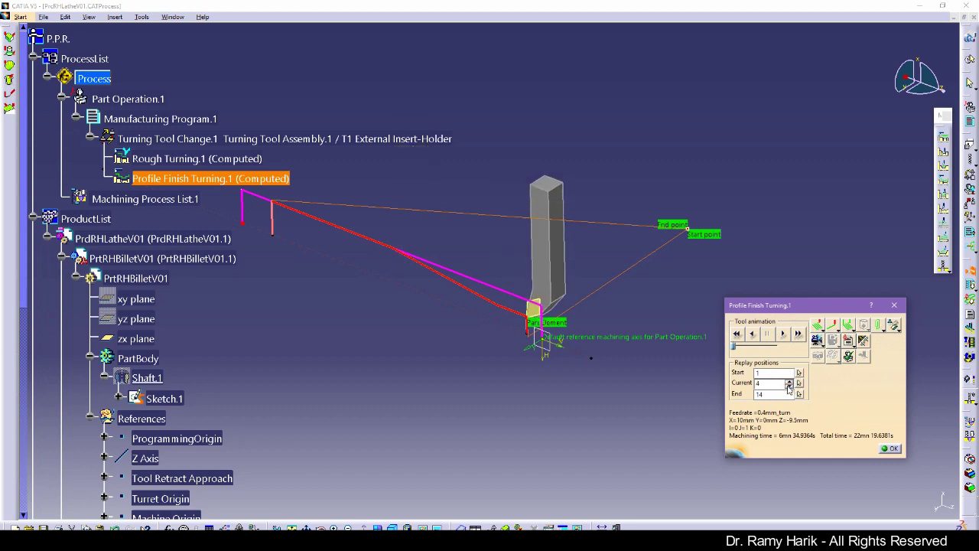
{"action": "left_click", "coordinate": [790, 388]}
{"action": "left_click", "coordinate": [790, 388]}
{"action": "left_click", "coordinate": [790, 388]}
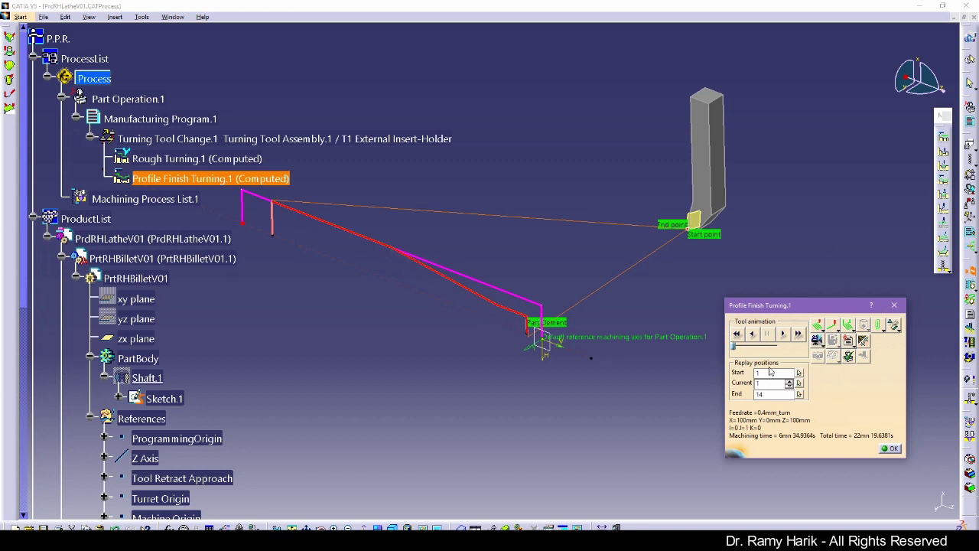
- Step the finish turning replay forward from position 1 to position 13 to examine the tool's movement along the profile
{"action": "left_click", "coordinate": [789, 384]}
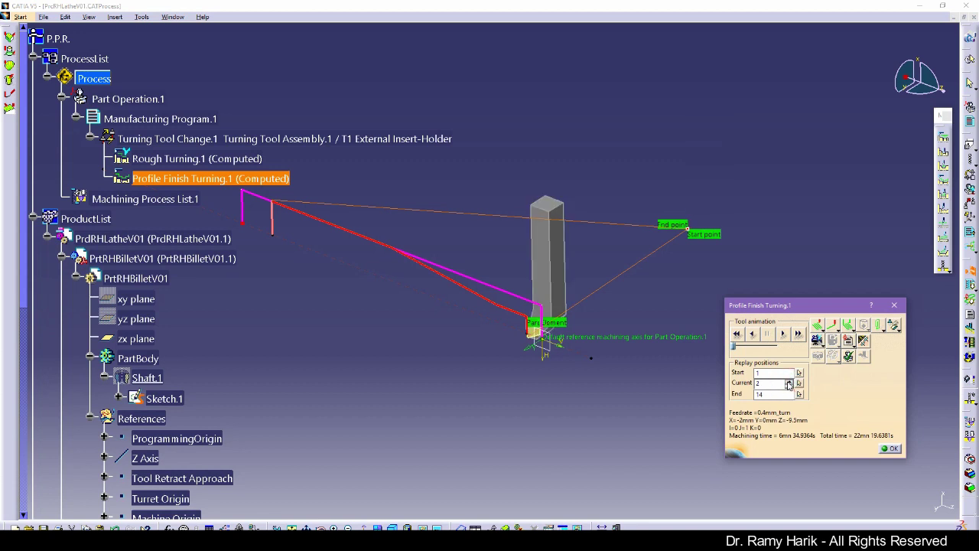
{"action": "left_click", "coordinate": [789, 384]}
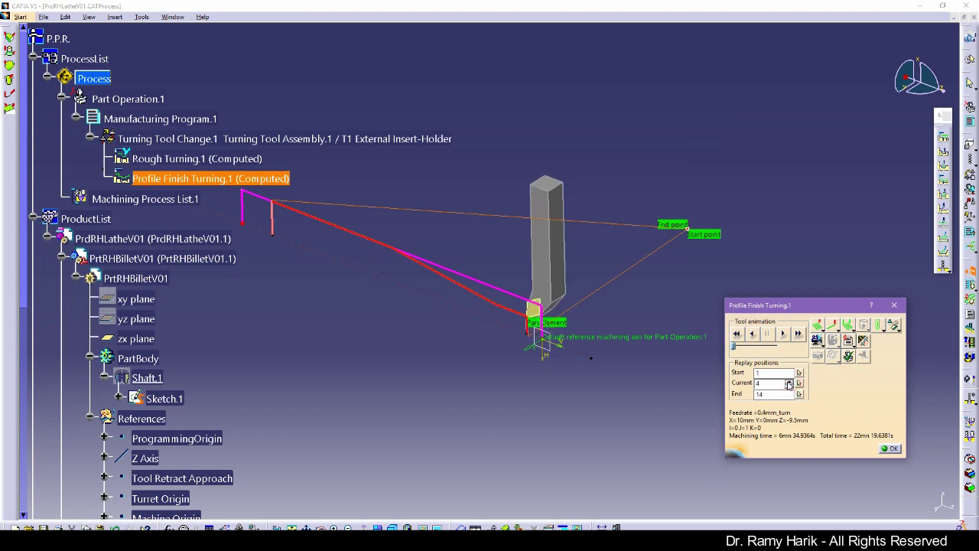
{"action": "left_click", "coordinate": [789, 383]}
{"action": "left_click", "coordinate": [789, 384]}
{"action": "left_click", "coordinate": [789, 383]}
{"action": "left_click", "coordinate": [789, 384]}
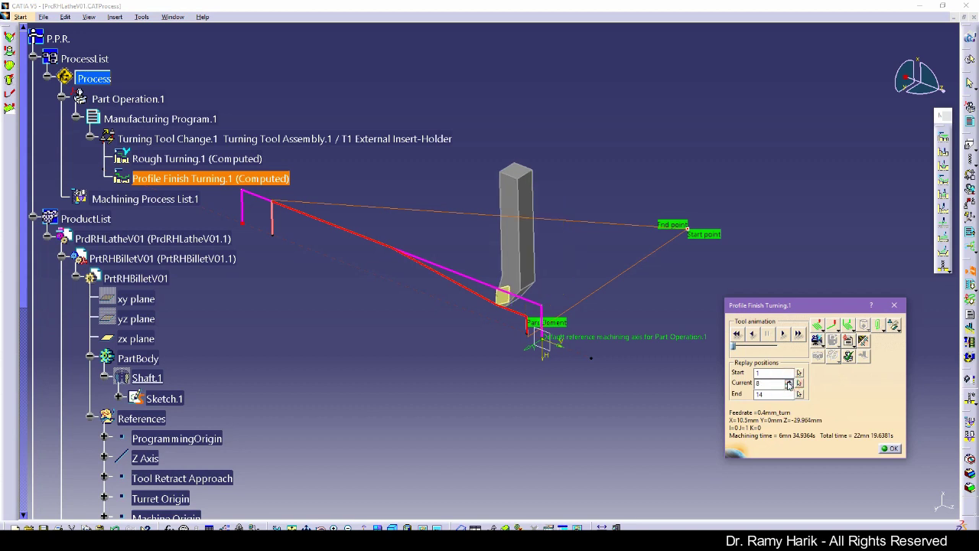
{"action": "left_click", "coordinate": [789, 384]}
{"action": "left_click", "coordinate": [789, 383]}
{"action": "left_click", "coordinate": [789, 384]}
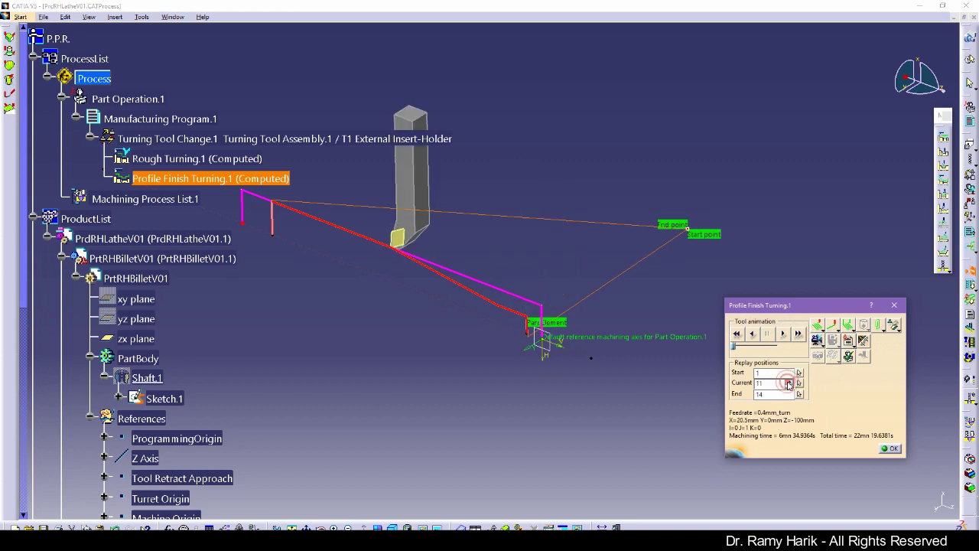
{"action": "left_click", "coordinate": [789, 383]}
{"action": "left_click", "coordinate": [789, 383]}
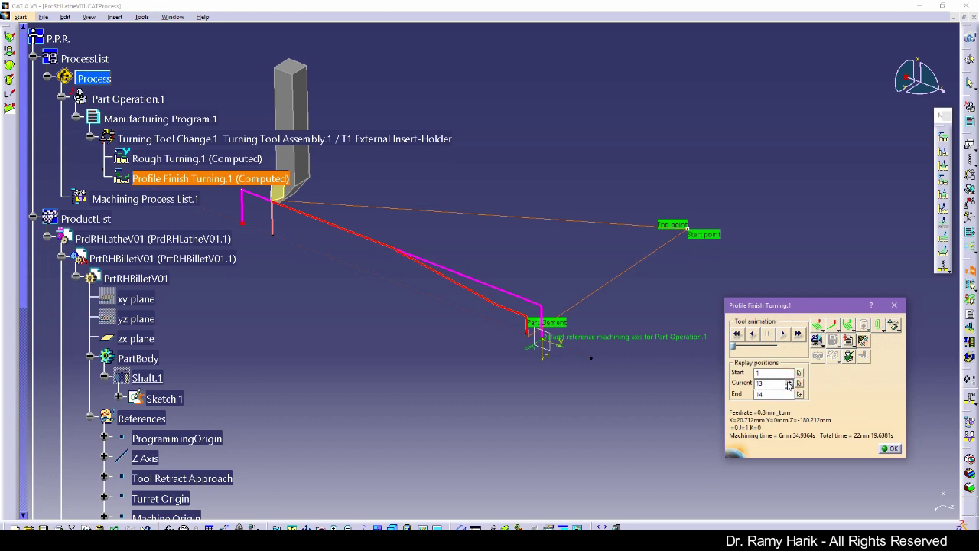
- Run the material removal video of the finish turning to its end and accept Profile Finish Turning.1
{"action": "left_click", "coordinate": [817, 340]}
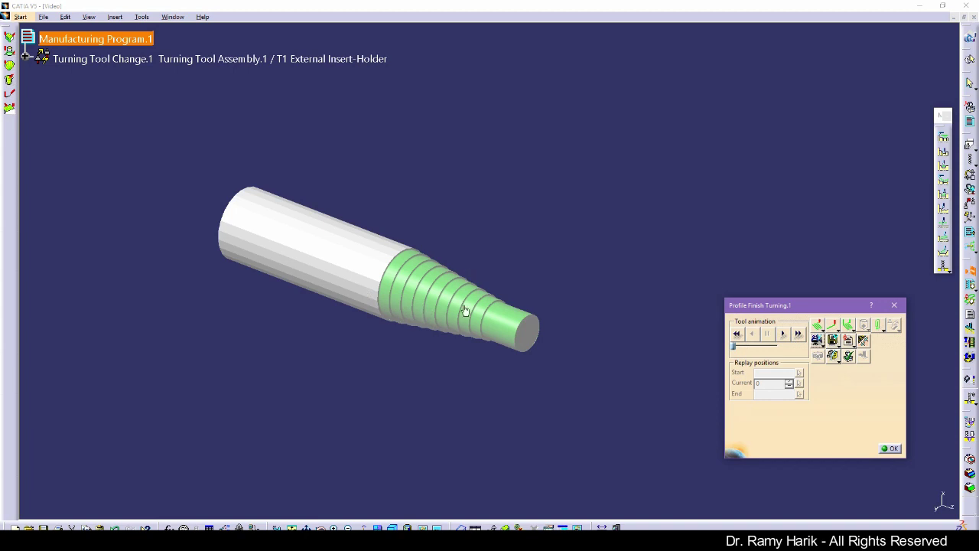
{"action": "left_click", "coordinate": [784, 337]}
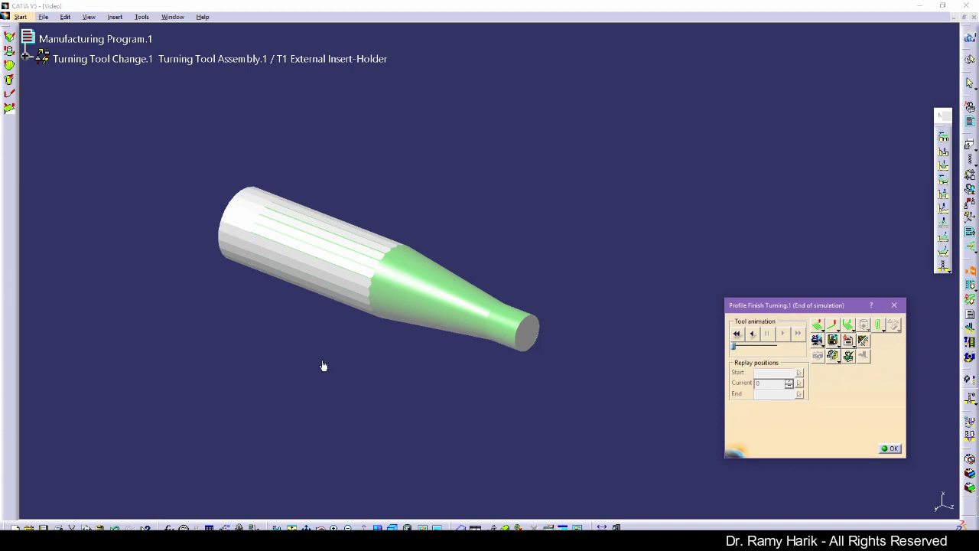
{"action": "left_click", "coordinate": [883, 451]}
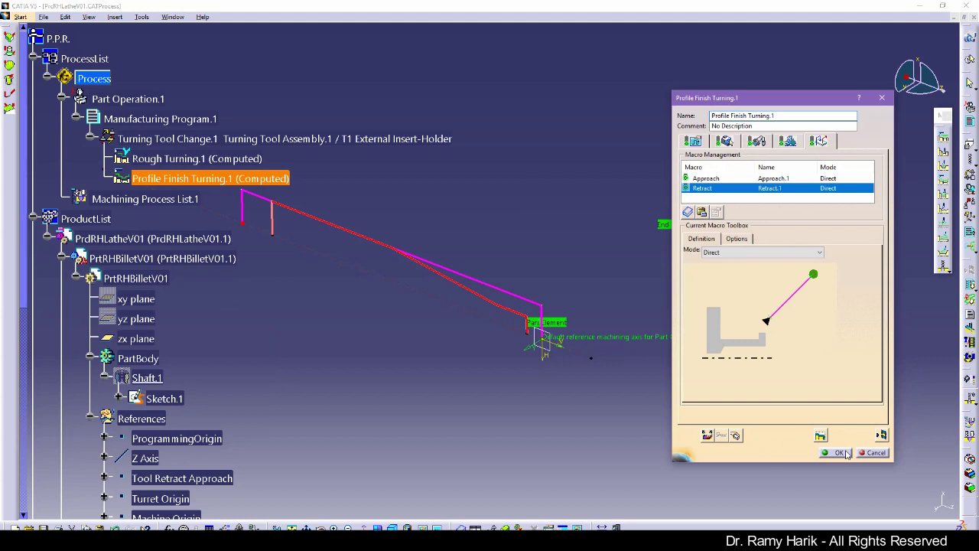
{"action": "left_click", "coordinate": [839, 453]}
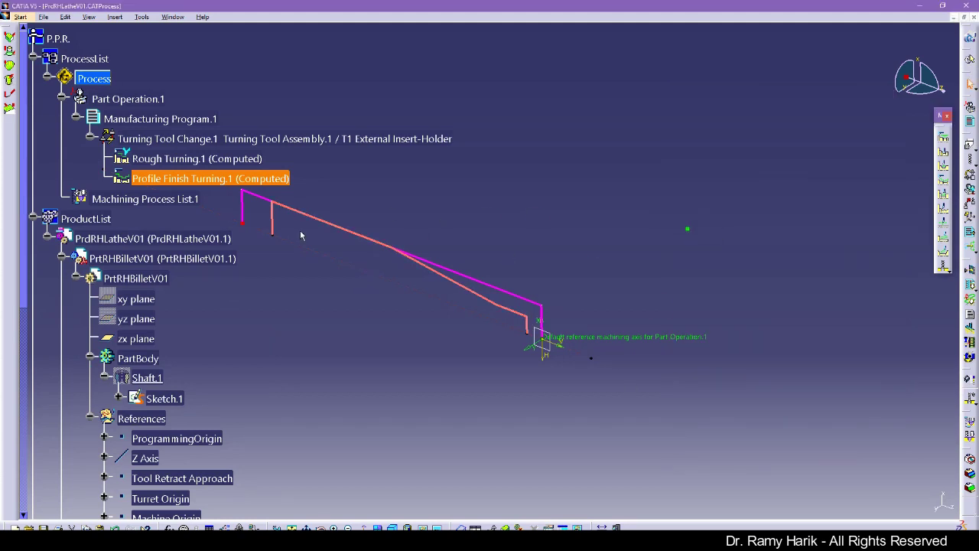
- Insert a Groove Turning operation after Profile Finish Turning.1 in Manufacturing Program.1
{"action": "left_click", "coordinate": [292, 186]}
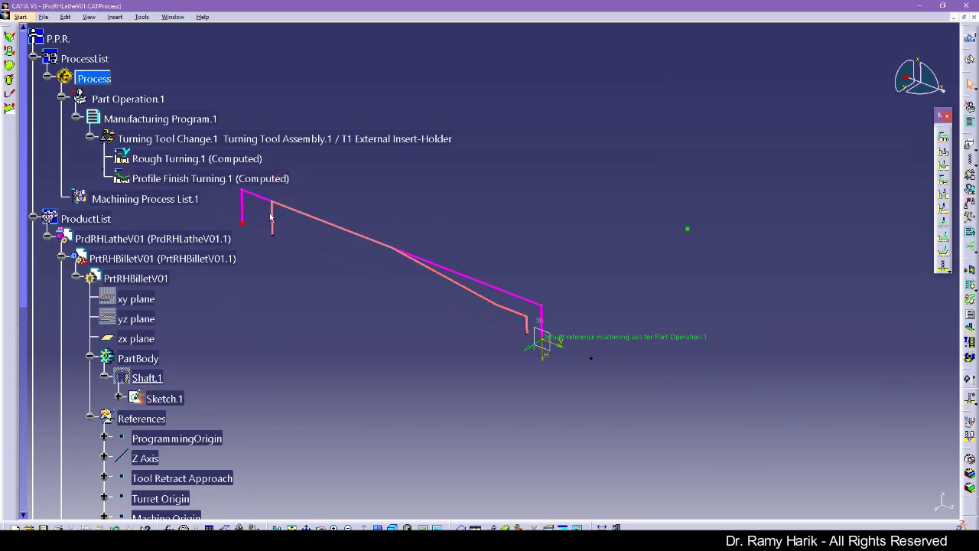
{"action": "left_click", "coordinate": [191, 180]}
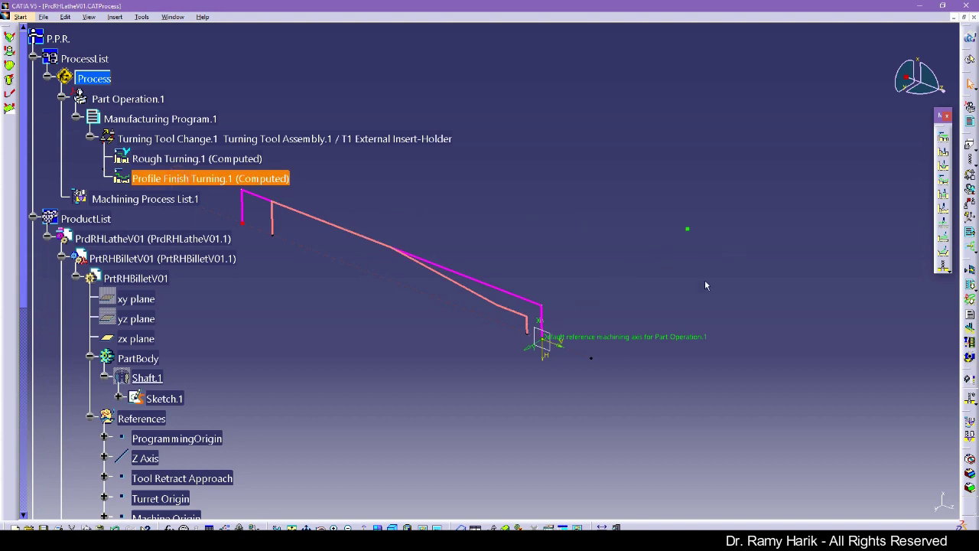
{"action": "left_click", "coordinate": [943, 155]}
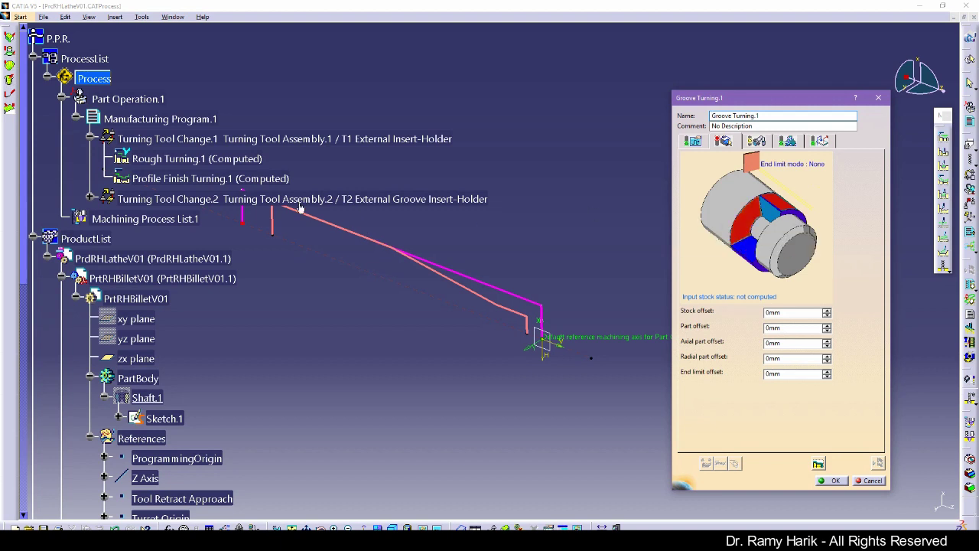
- Define the groove turning's part element with the finished profile's rear vertical edge and its stock element with the billet's long outer edge
{"action": "left_click", "coordinate": [777, 207]}
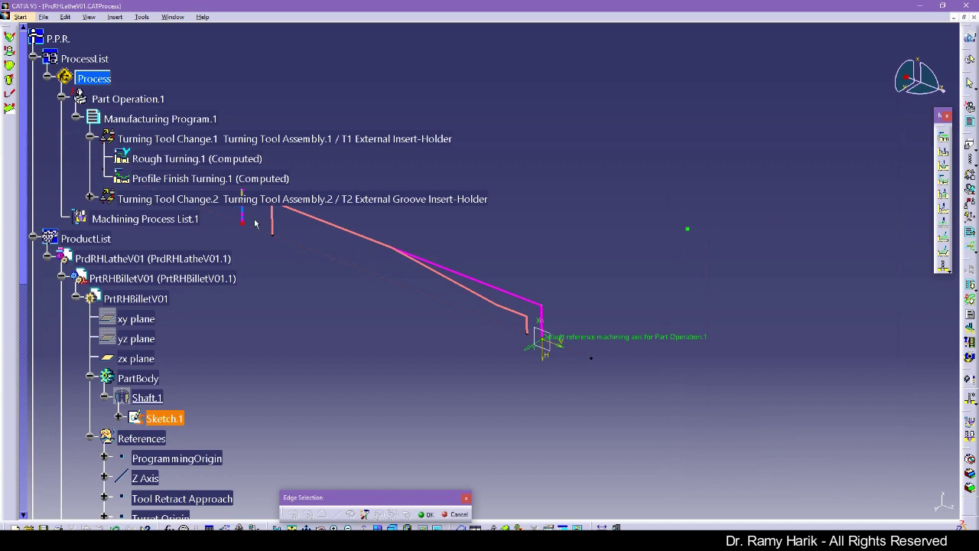
{"action": "left_click", "coordinate": [279, 222]}
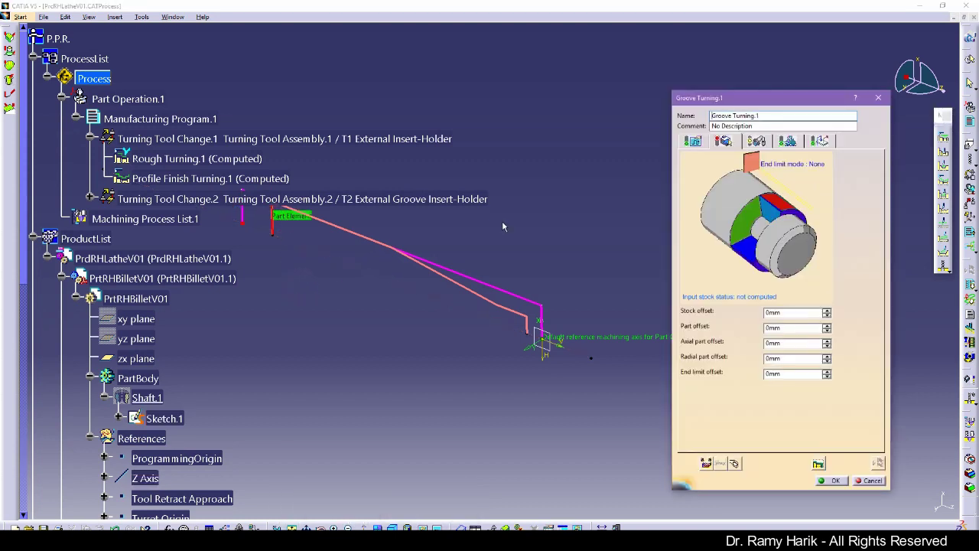
{"action": "middle_click_drag", "start_coordinate": [505, 259], "coordinate": [559, 306]}
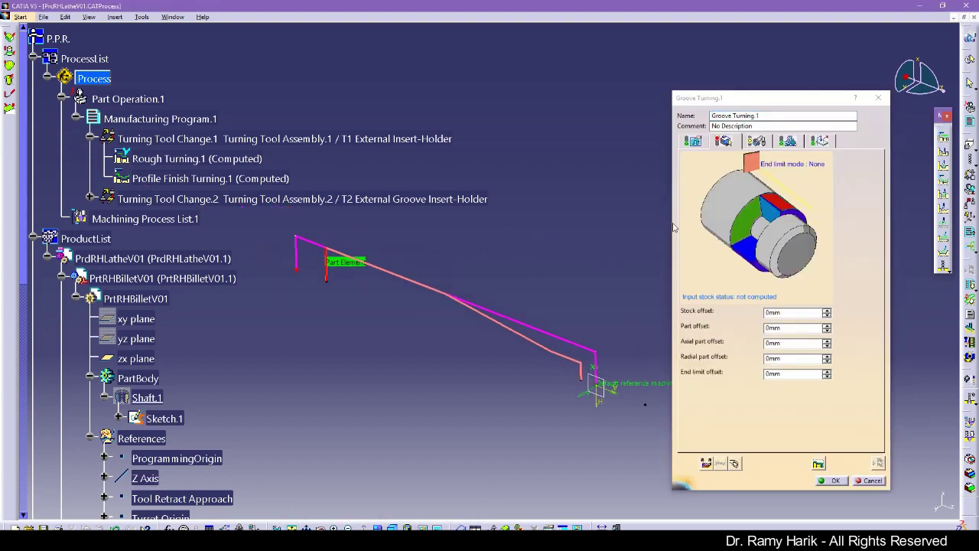
{"action": "left_click", "coordinate": [777, 203]}
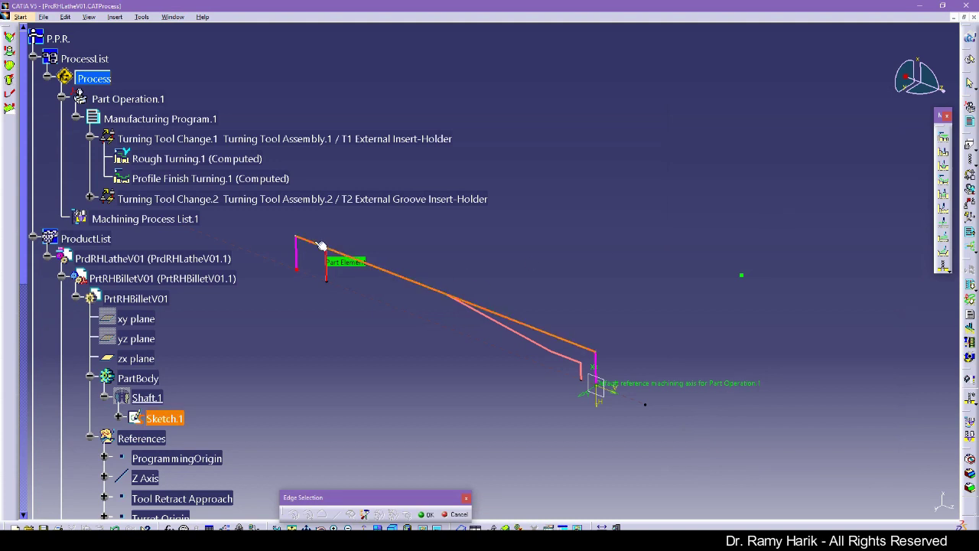
{"action": "left_click", "coordinate": [380, 226]}
- Try to replay the groove turning's tool path, then remove its stock and part elements and accept Groove Turning.1
{"action": "left_click", "coordinate": [878, 463]}
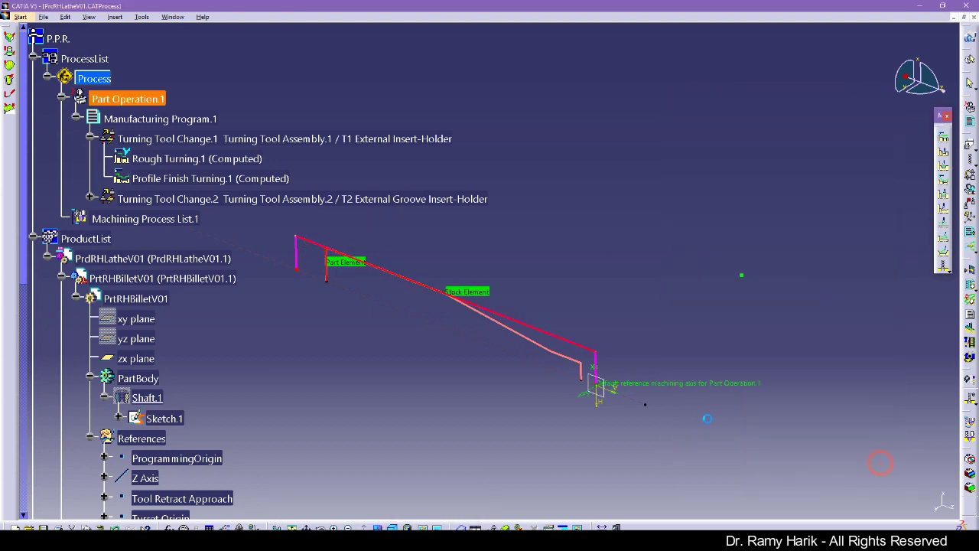
{"action": "left_click", "coordinate": [567, 304]}
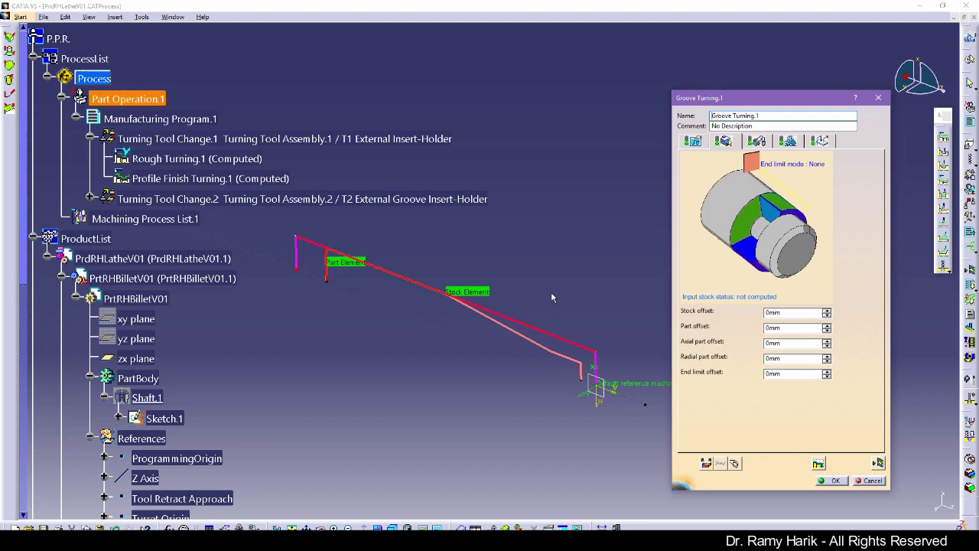
{"action": "right_click", "coordinate": [746, 230]}
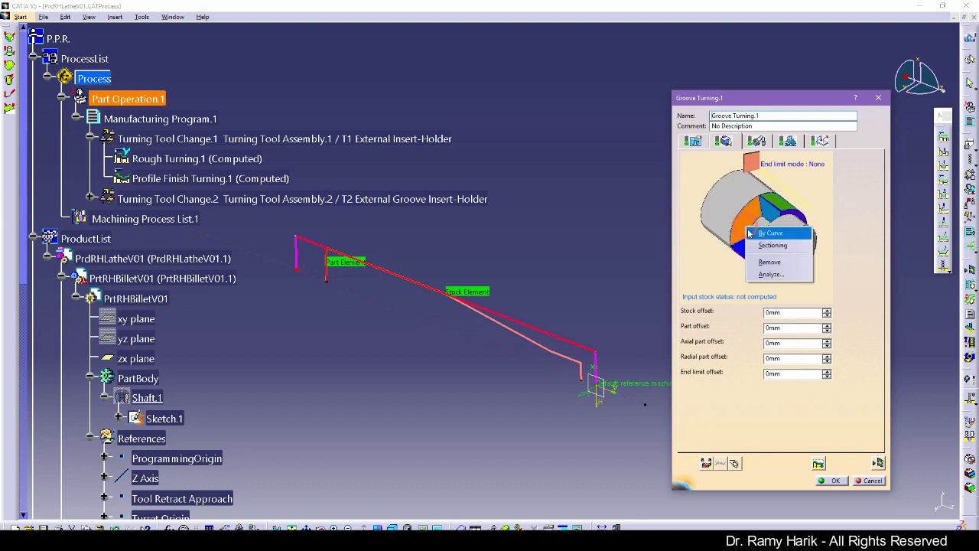
{"action": "left_click", "coordinate": [769, 262]}
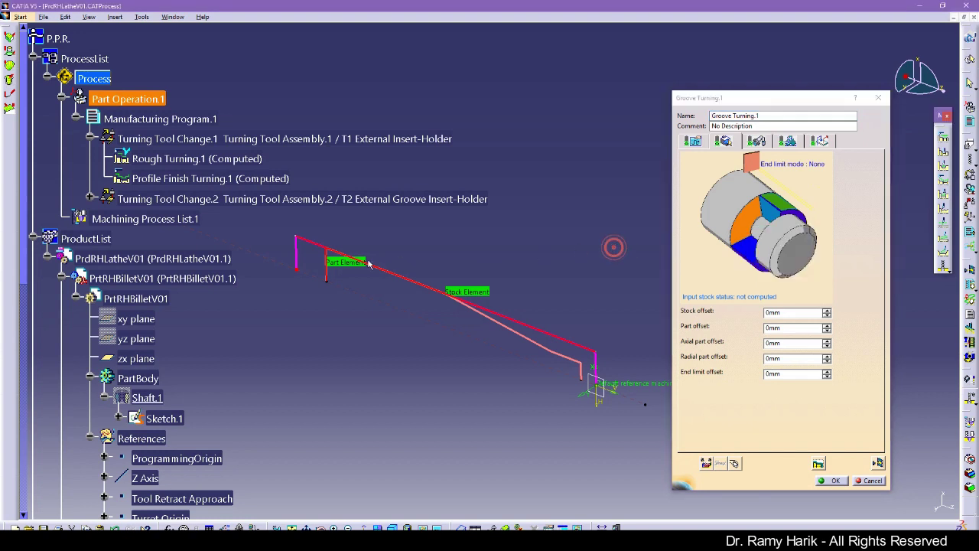
{"action": "right_click", "coordinate": [772, 205]}
{"action": "left_click", "coordinate": [797, 240]}
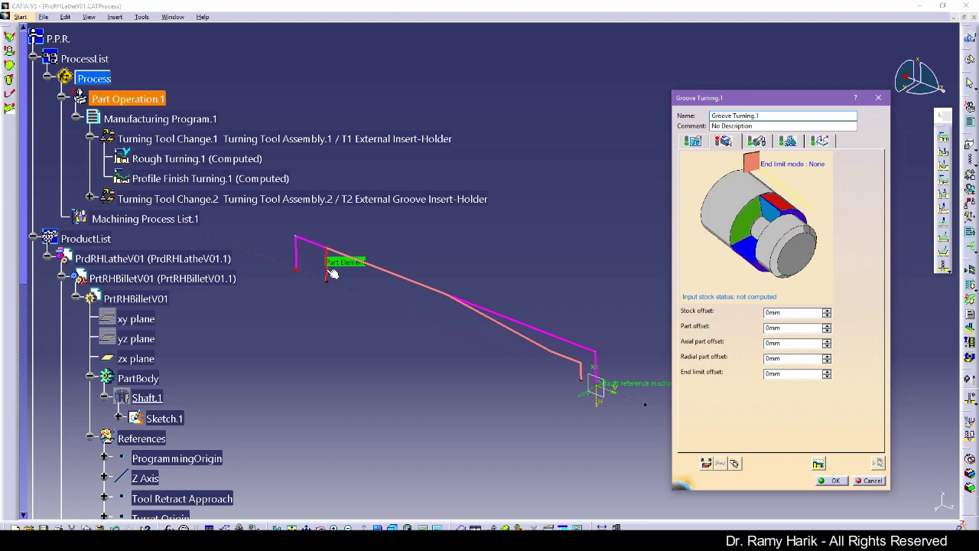
{"action": "right_click", "coordinate": [748, 223]}
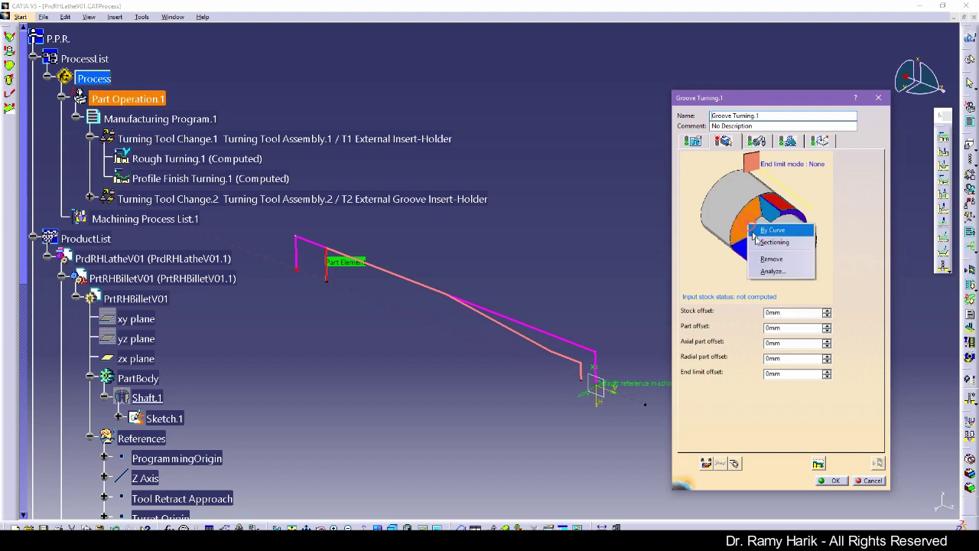
{"action": "left_click", "coordinate": [775, 260]}
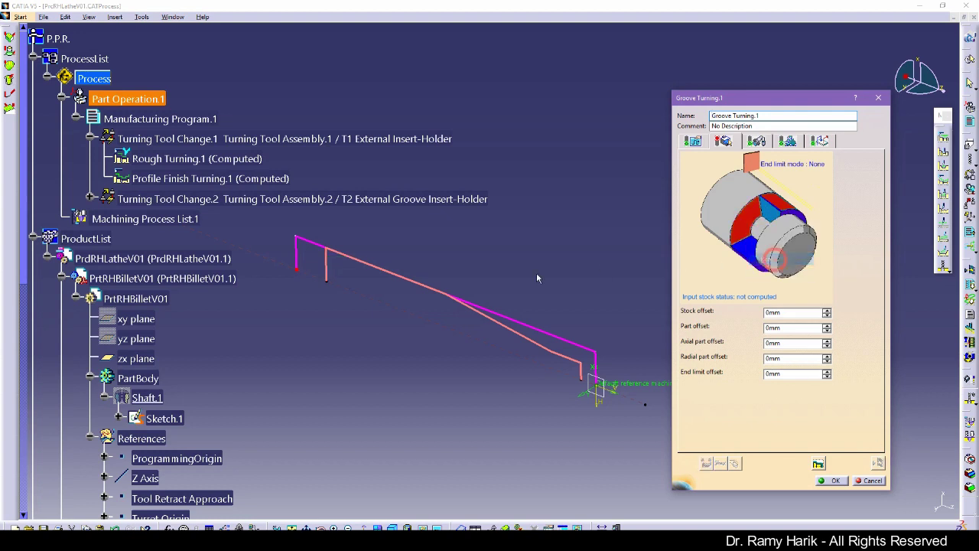
{"action": "left_click", "coordinate": [831, 481]}
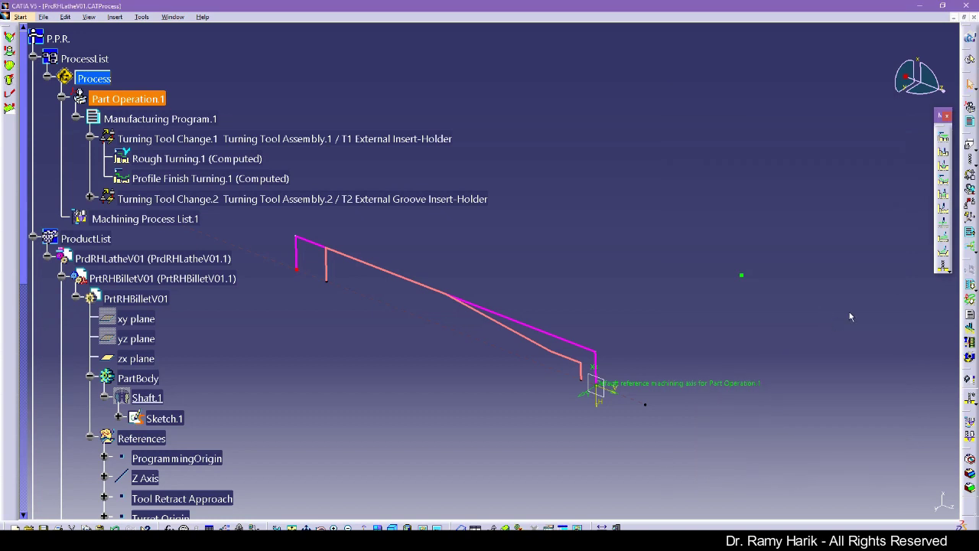
- Undock the NC output command set so it floats over the 3D view
{"action": "left_click", "coordinate": [557, 323]}
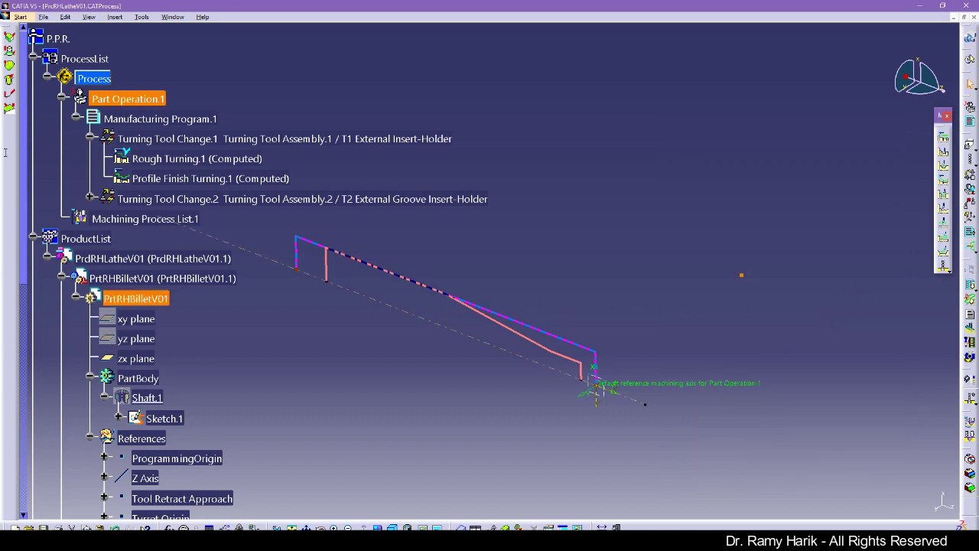
{"action": "left_click", "coordinate": [340, 267]}
{"action": "left_click_drag", "start_coordinate": [968, 268], "coordinate": [819, 164]}
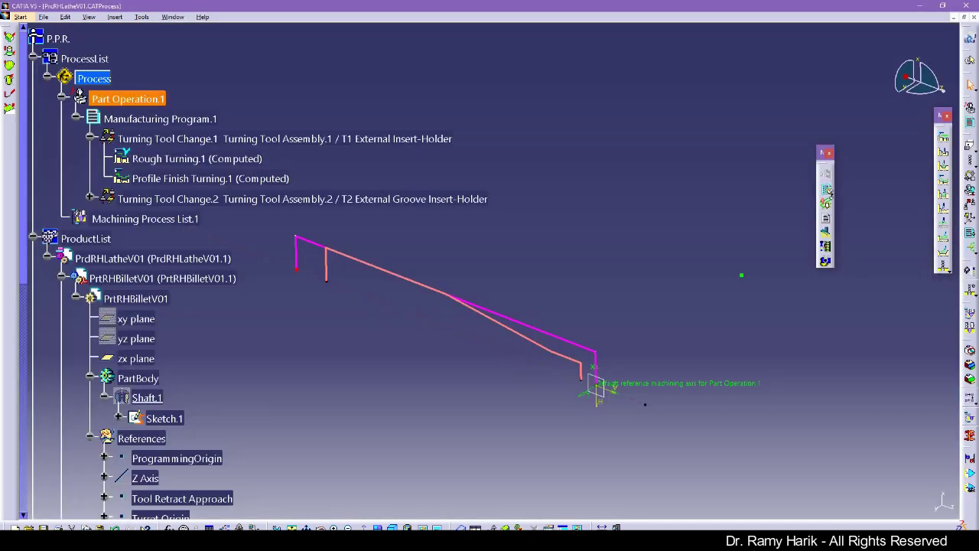
{"action": "left_click", "coordinate": [830, 204]}
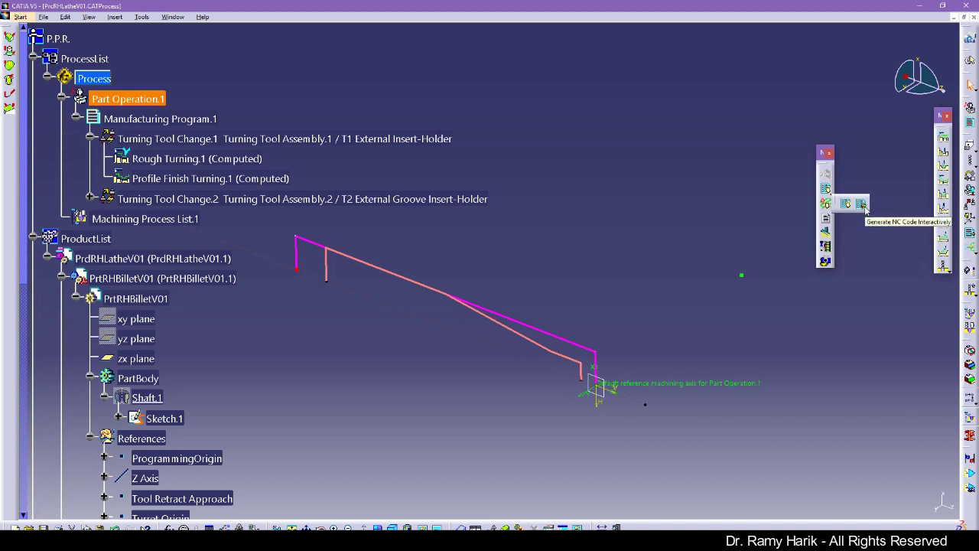
{"action": "left_click", "coordinate": [862, 204]}
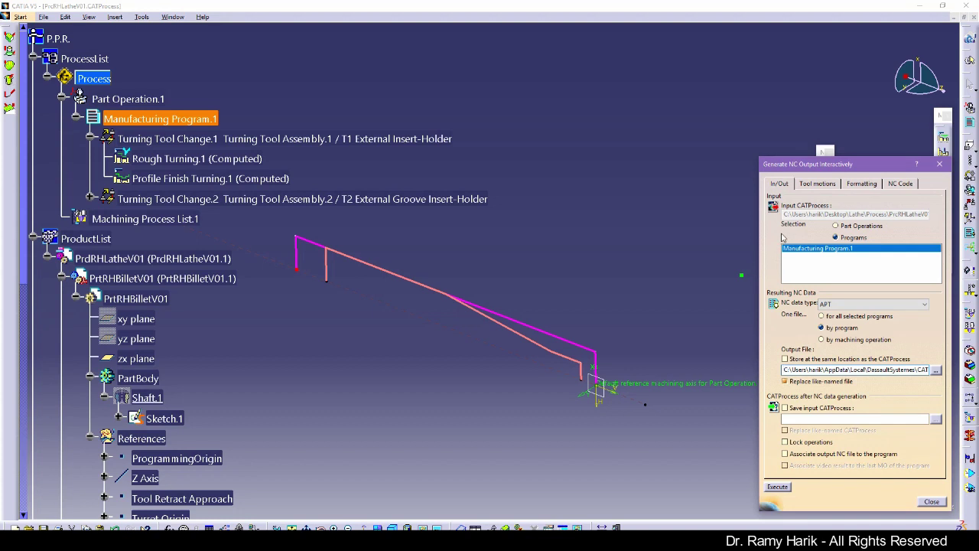
{"action": "left_click", "coordinate": [870, 303]}
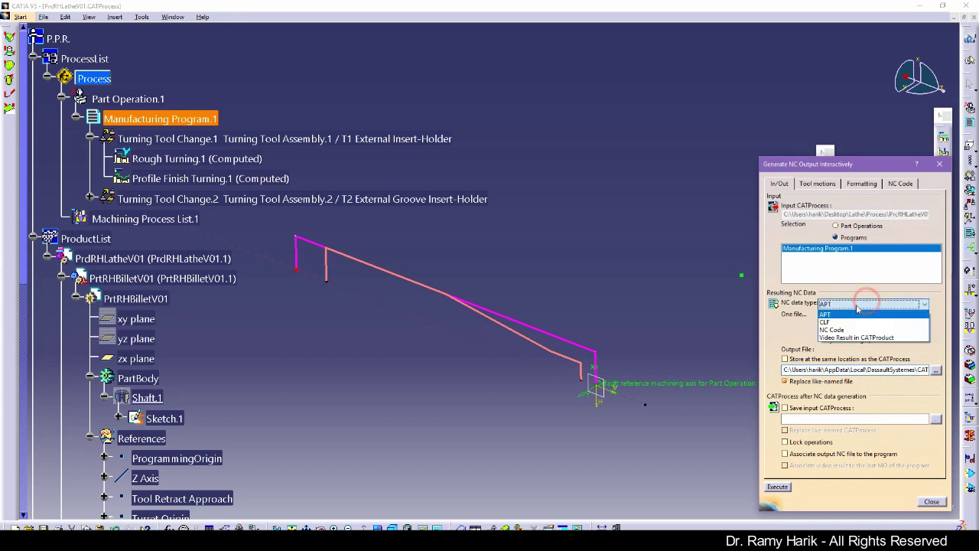
{"action": "left_click", "coordinate": [839, 331]}
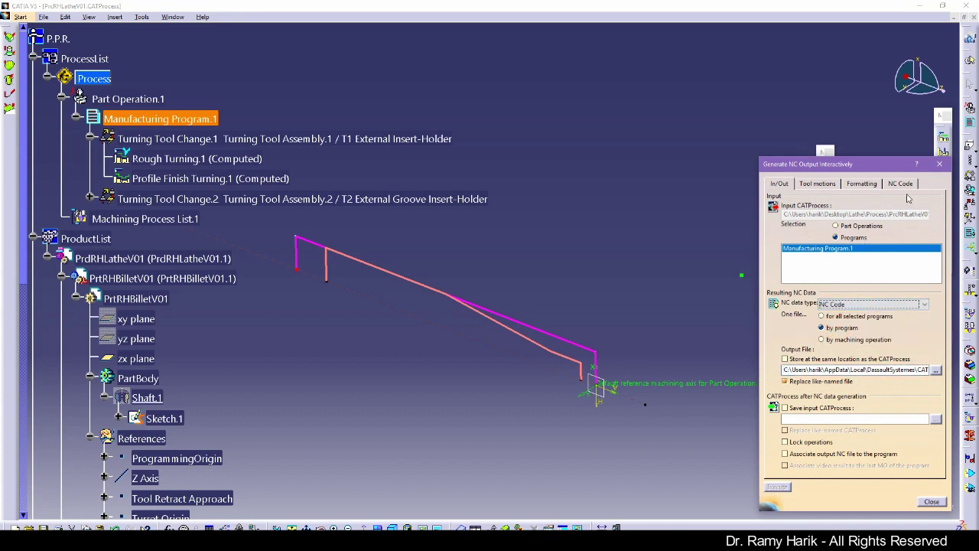
{"action": "left_click", "coordinate": [940, 164]}
- Save all modified documents of the lathe machining process
{"action": "left_click", "coordinate": [43, 17]}
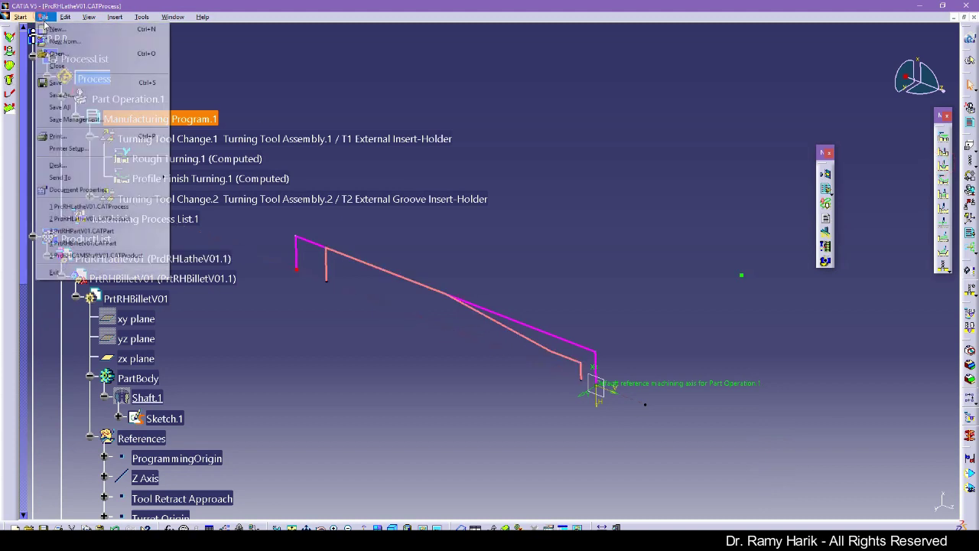
{"action": "left_click", "coordinate": [58, 106]}
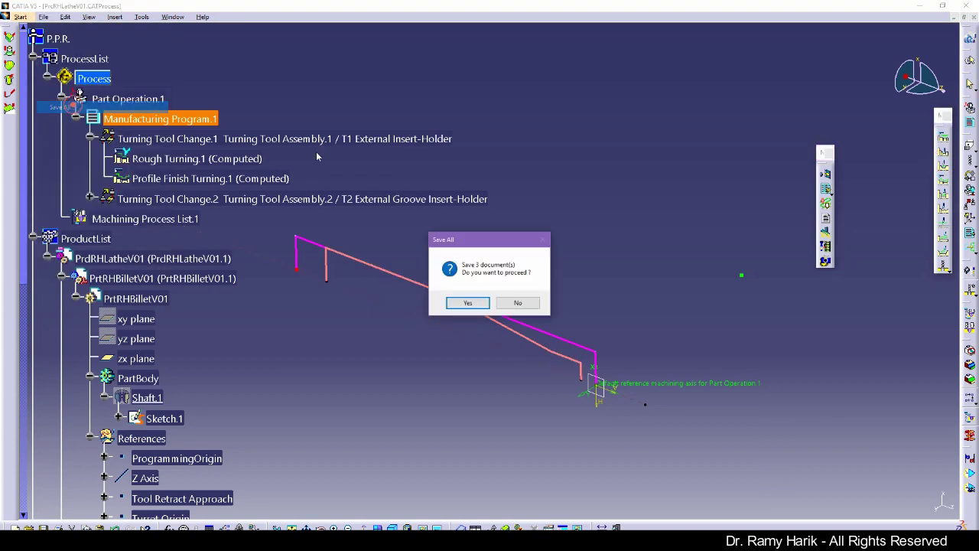
{"action": "left_click", "coordinate": [467, 303]}
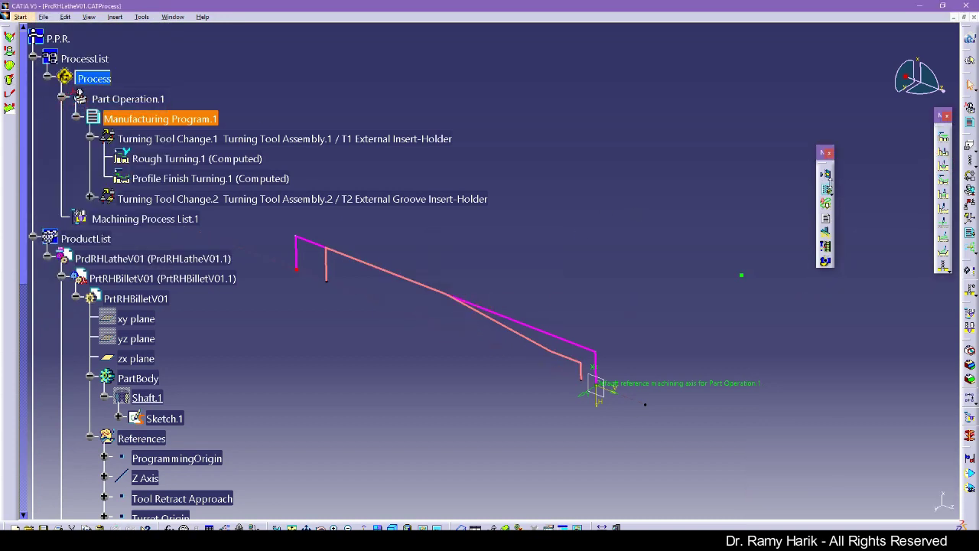
- Check the post-processor settings for NC code in the interactive NC output of Manufacturing Program.1
{"action": "left_click", "coordinate": [827, 190]}
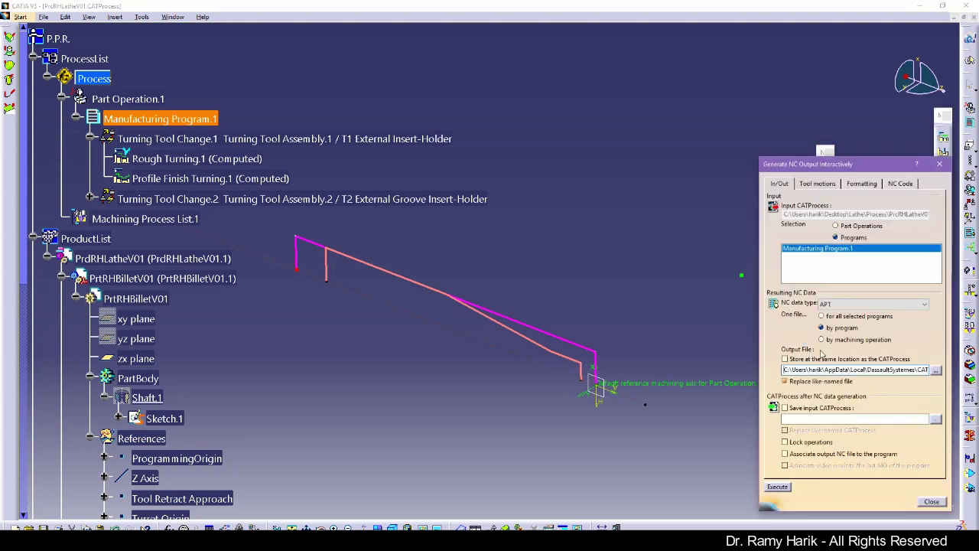
{"action": "left_click", "coordinate": [903, 184]}
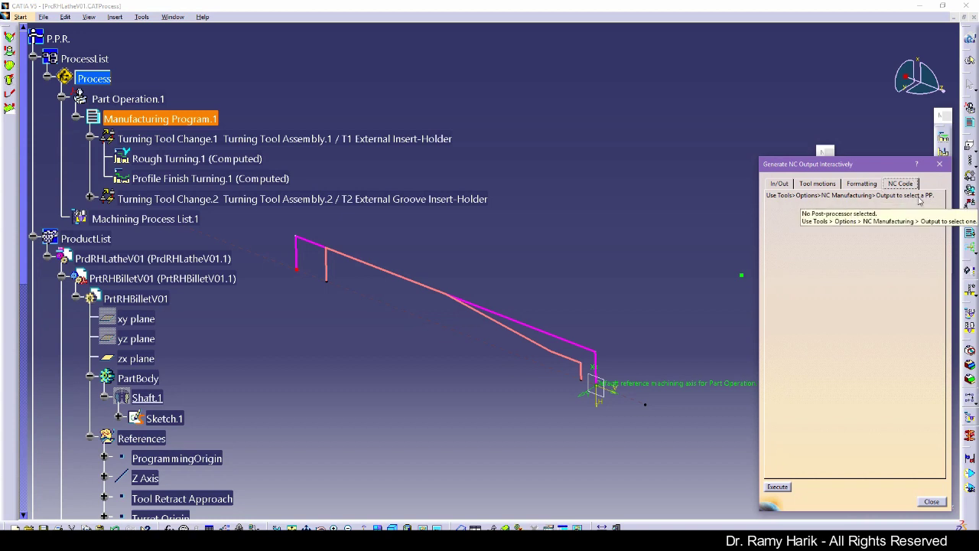
{"action": "left_click", "coordinate": [940, 165]}
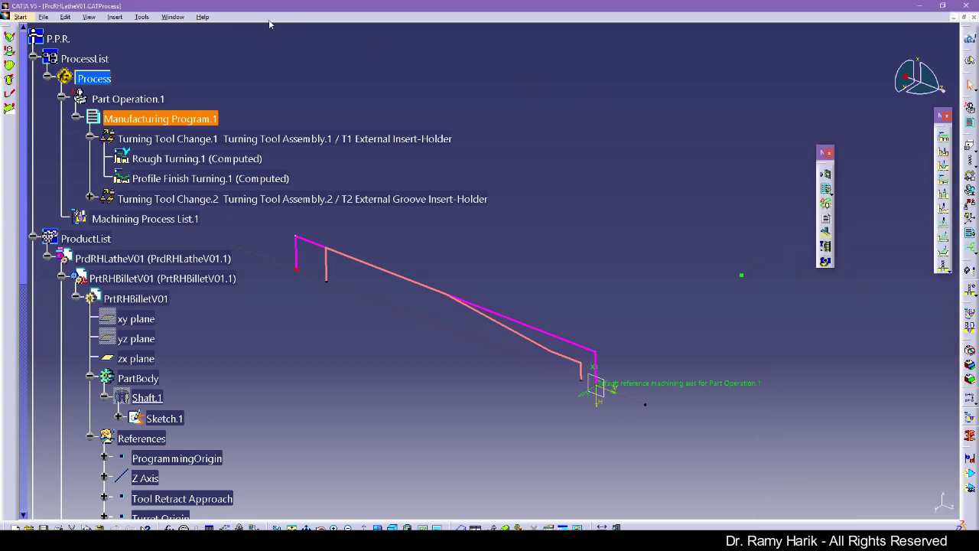
- Set the post processor and controller emulator to ICAM in the Machining output options
{"action": "left_click", "coordinate": [142, 16]}
{"action": "left_click", "coordinate": [168, 114]}
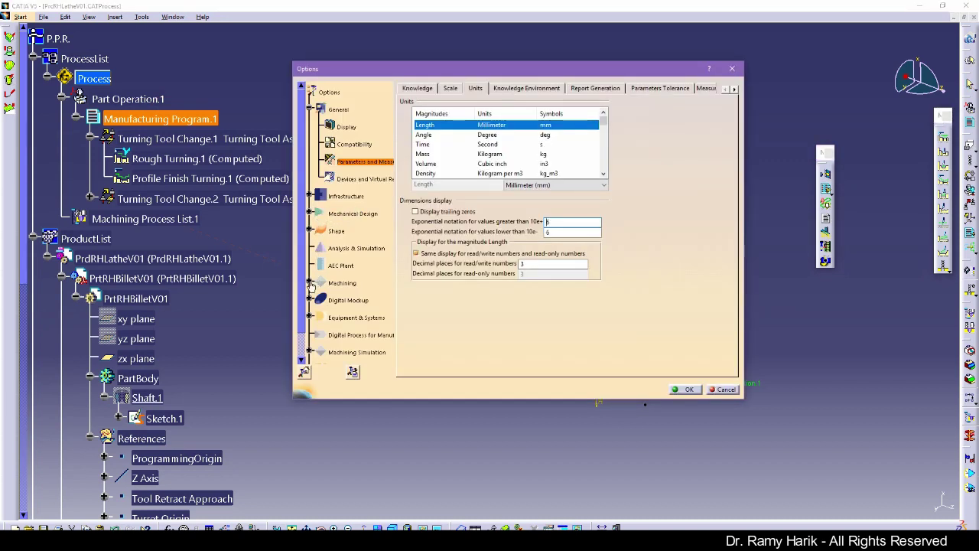
{"action": "left_click", "coordinate": [311, 283]}
{"action": "left_click", "coordinate": [346, 285]}
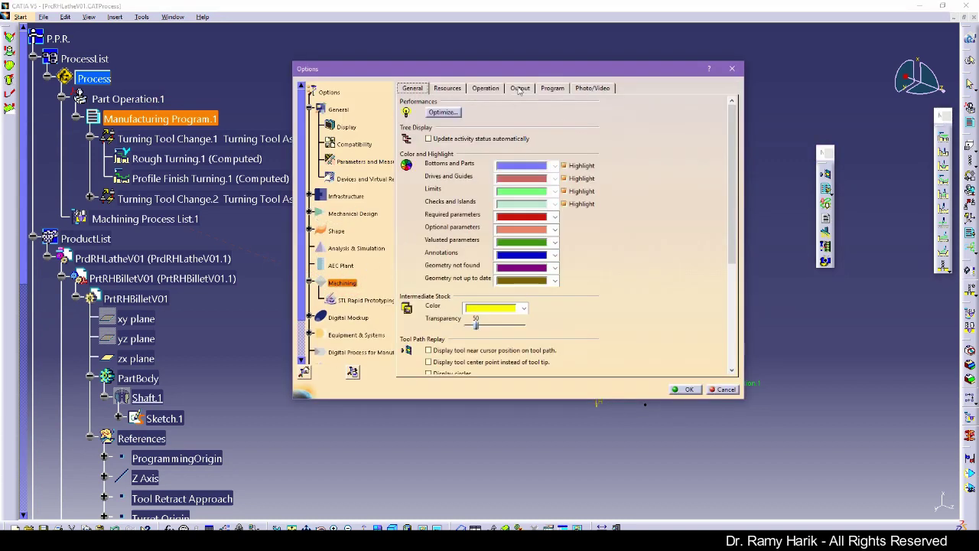
{"action": "left_click", "coordinate": [550, 93]}
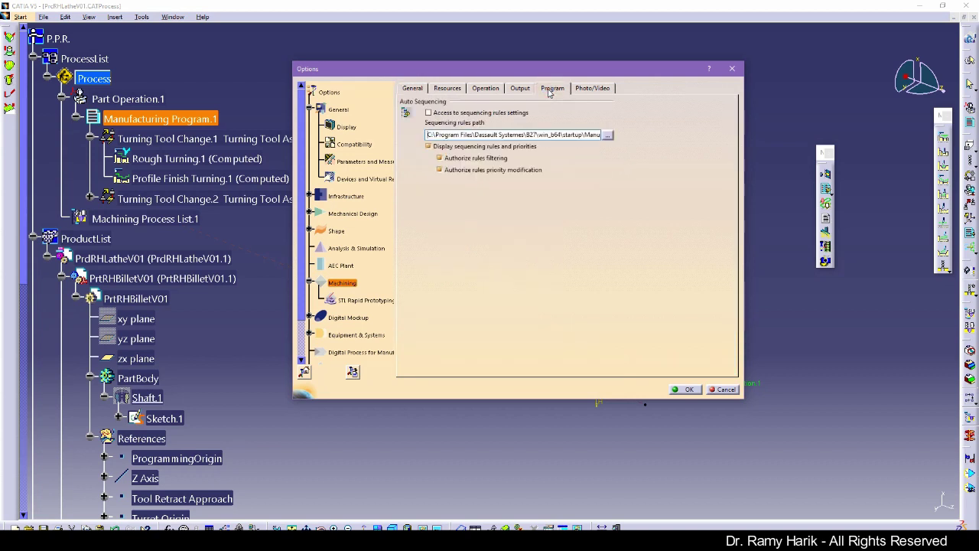
{"action": "left_click", "coordinate": [518, 89]}
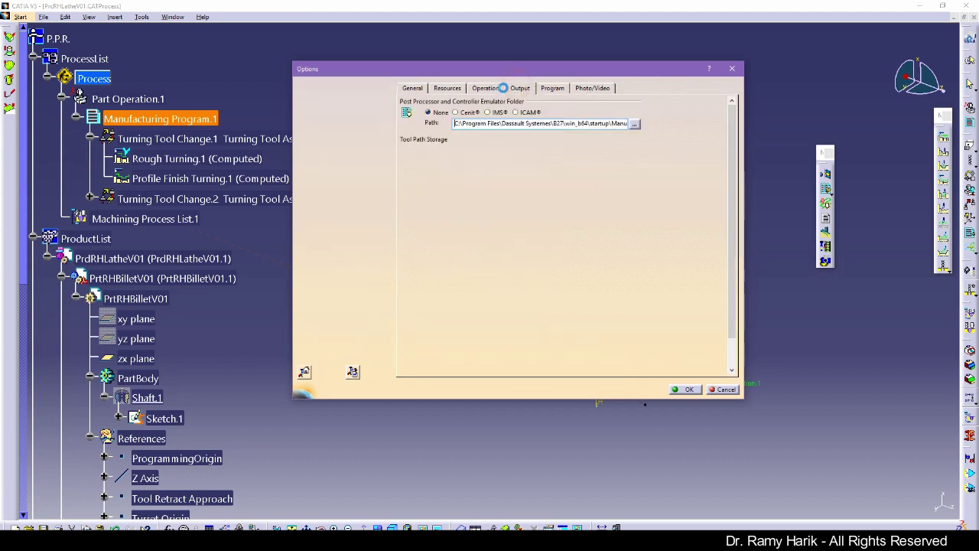
{"action": "left_click", "coordinate": [515, 112]}
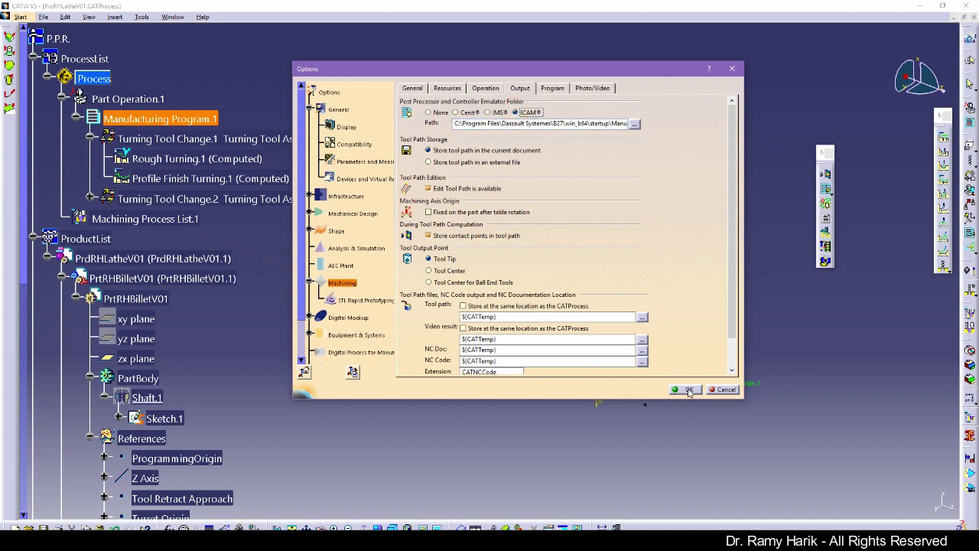
{"action": "left_click", "coordinate": [689, 390]}
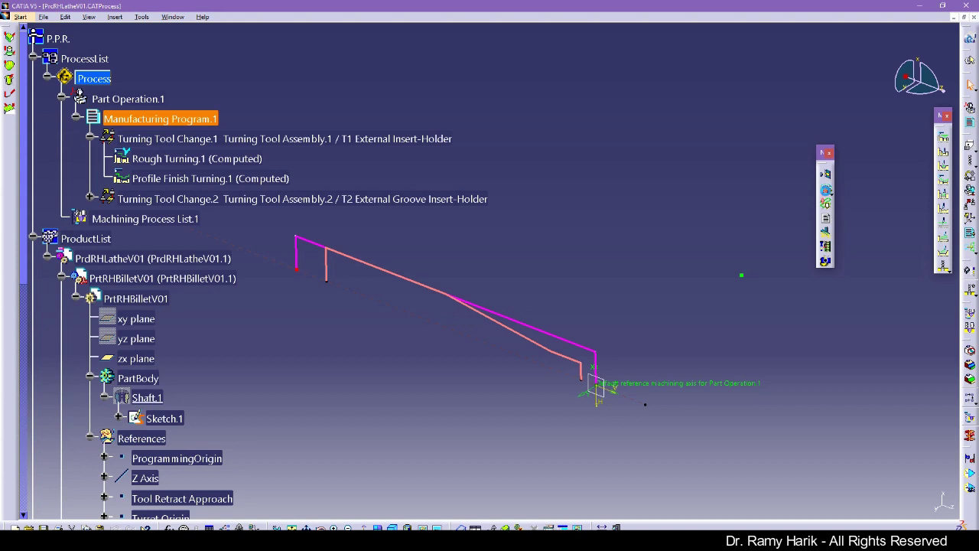
- Start interactive NC output for Manufacturing Program.1 and choose iso_6983_lathe2 as the ICAM post-processor file
{"action": "left_click", "coordinate": [827, 190]}
{"action": "left_click", "coordinate": [898, 183]}
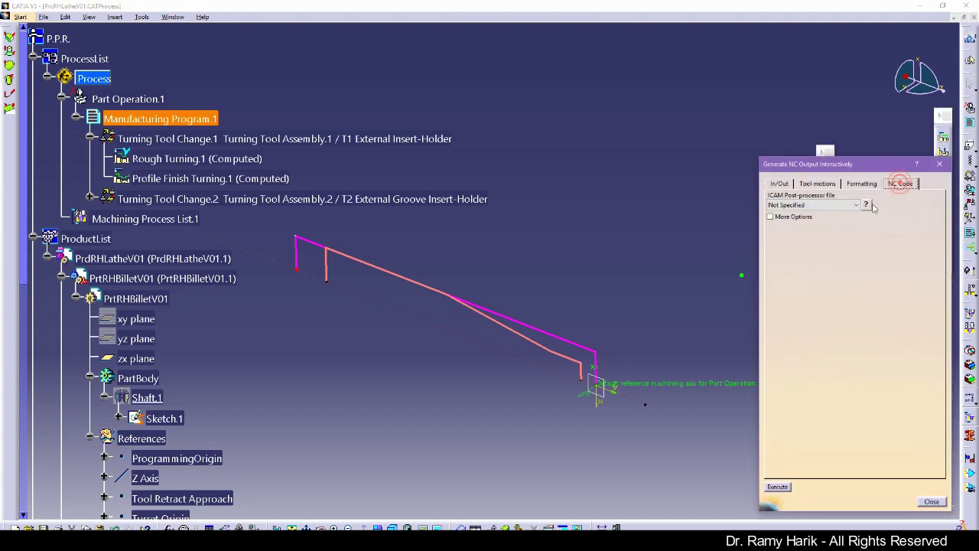
{"action": "left_click", "coordinate": [856, 205]}
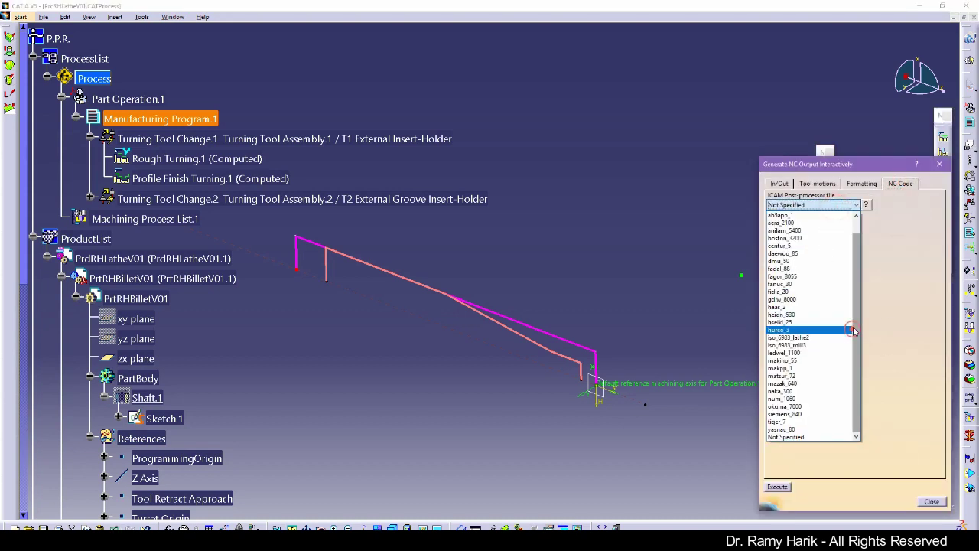
{"action": "scroll", "coordinate": [848, 330], "scroll_direction": "up", "scroll_amount": 1}
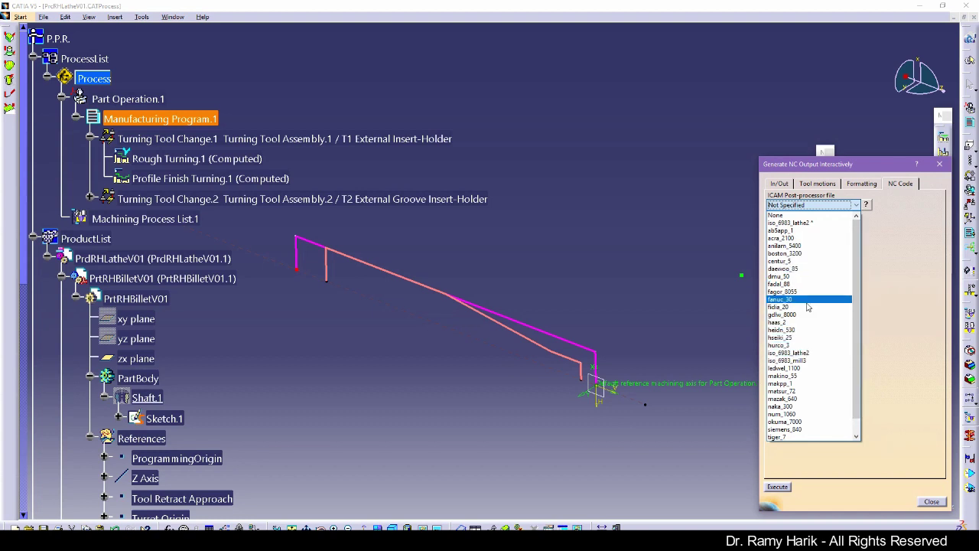
{"action": "scroll", "coordinate": [807, 308], "scroll_direction": "down", "scroll_amount": 1}
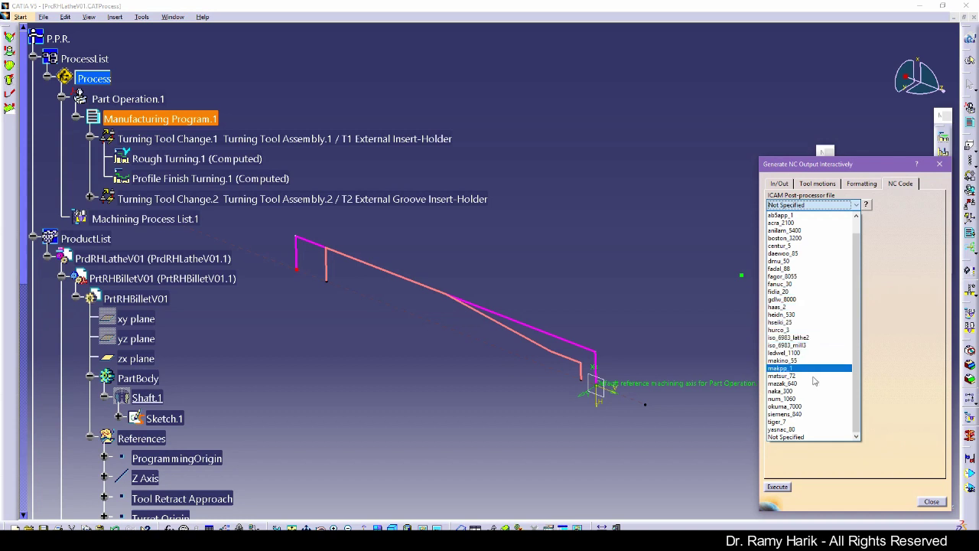
{"action": "left_click", "coordinate": [811, 341]}
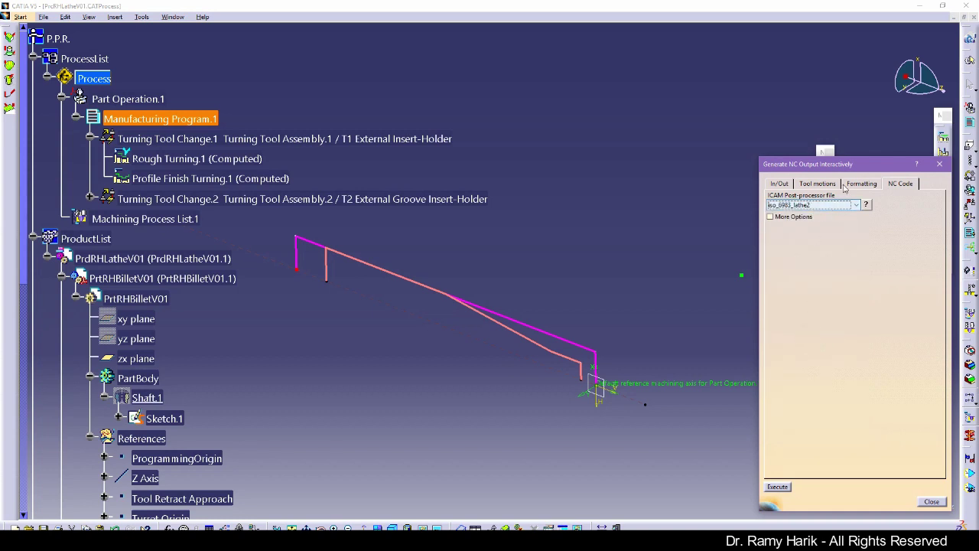
- Set the NC data type to NC Code and store the output file at the same location as the CATProcess
{"action": "left_click", "coordinate": [788, 187]}
{"action": "left_click", "coordinate": [861, 304]}
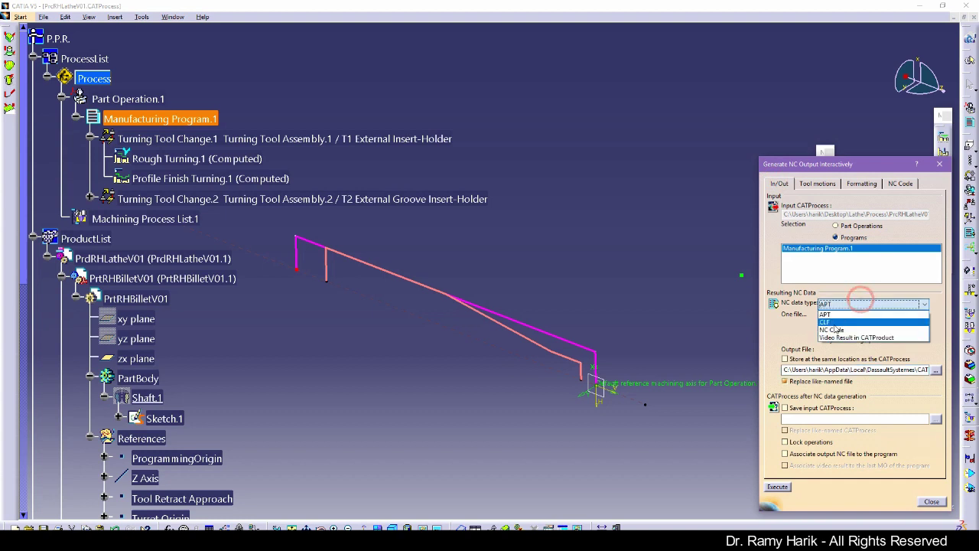
{"action": "left_click", "coordinate": [832, 330]}
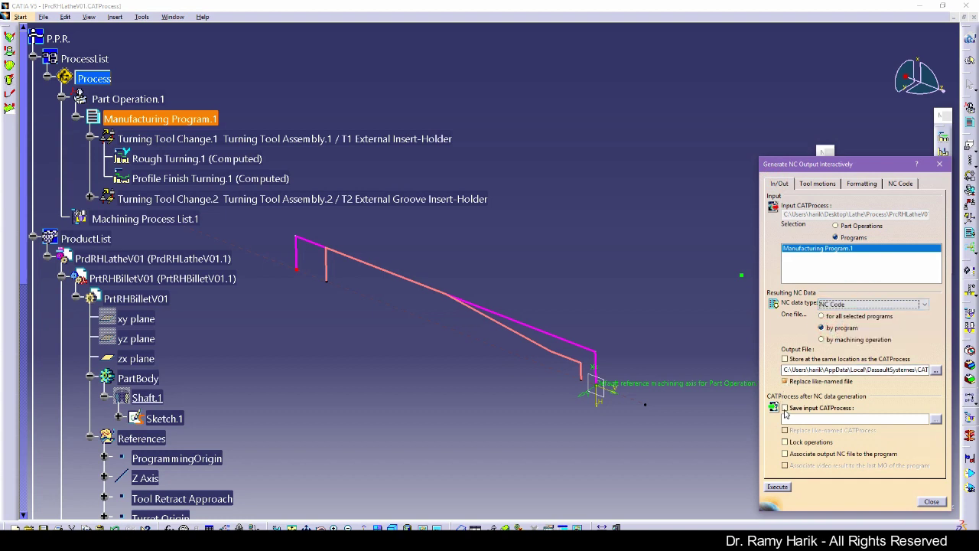
{"action": "left_click", "coordinate": [785, 359]}
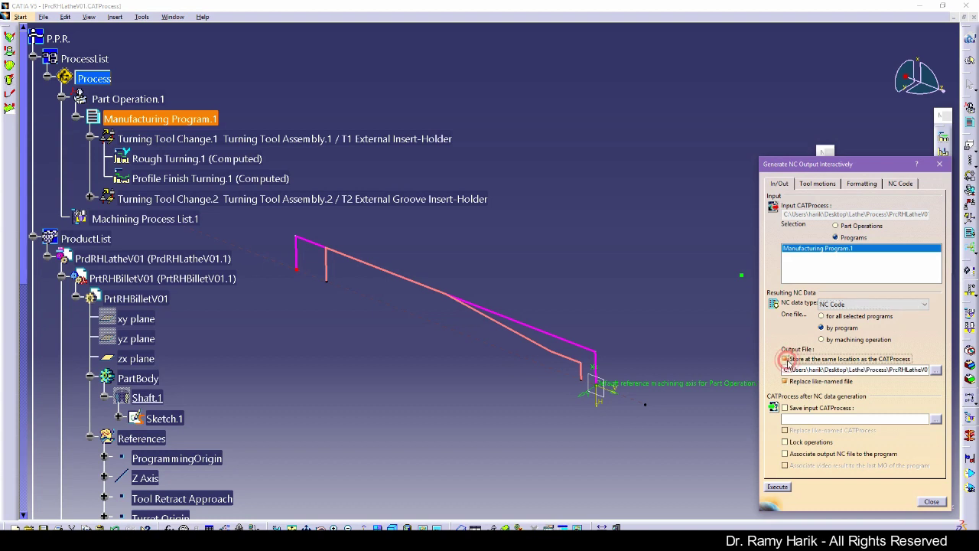
{"action": "left_click", "coordinate": [887, 360]}
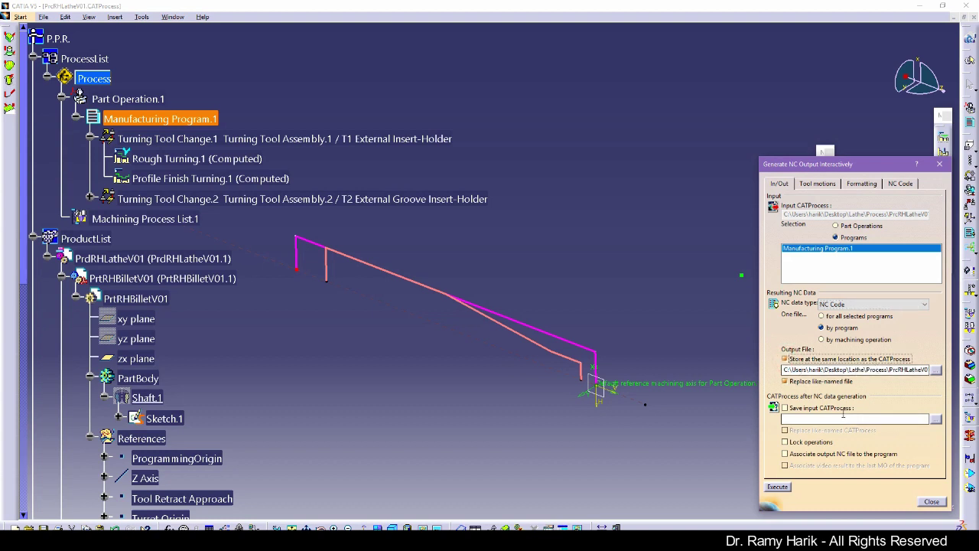
- Generate the NC code for Manufacturing Program.1 by program, and again as one file for all selected programs
{"action": "left_click", "coordinate": [777, 487]}
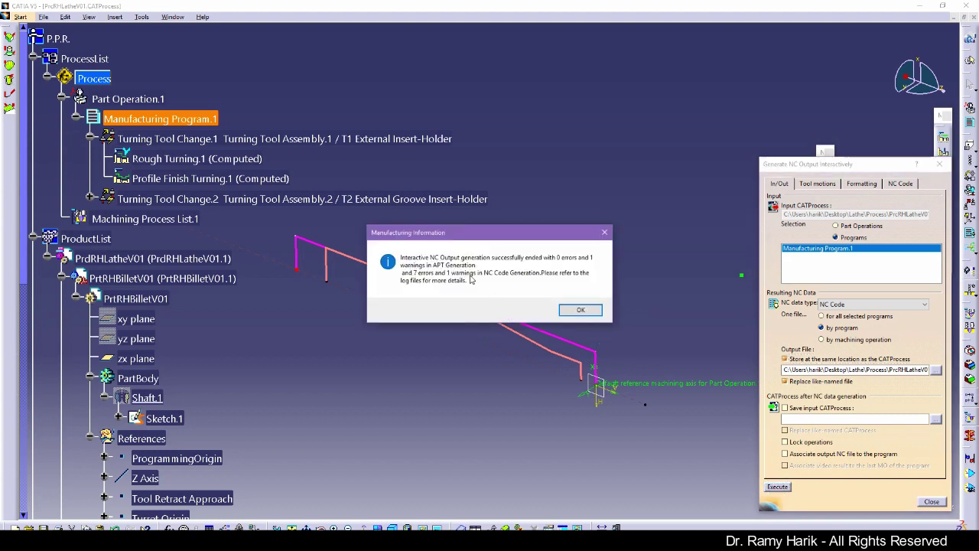
{"action": "left_click", "coordinate": [580, 309]}
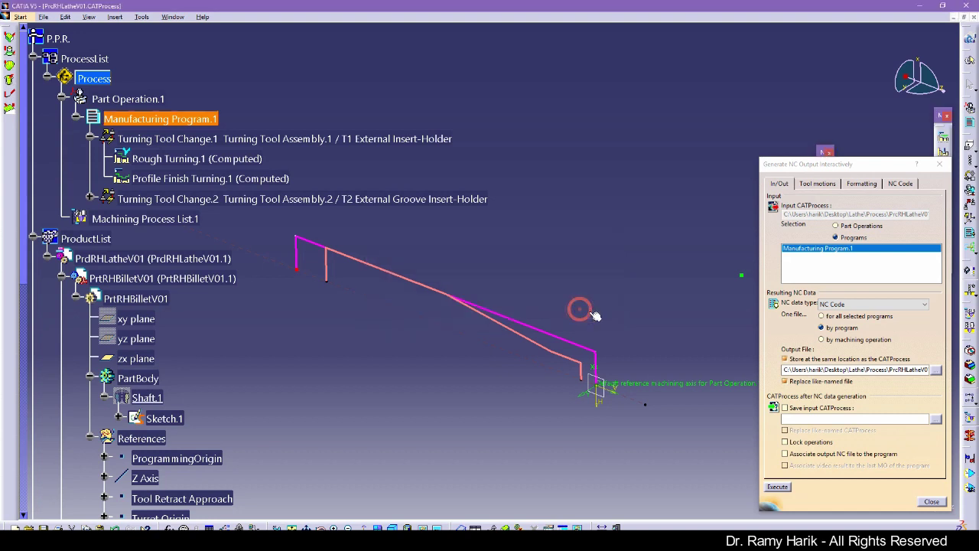
{"action": "left_click", "coordinate": [825, 317]}
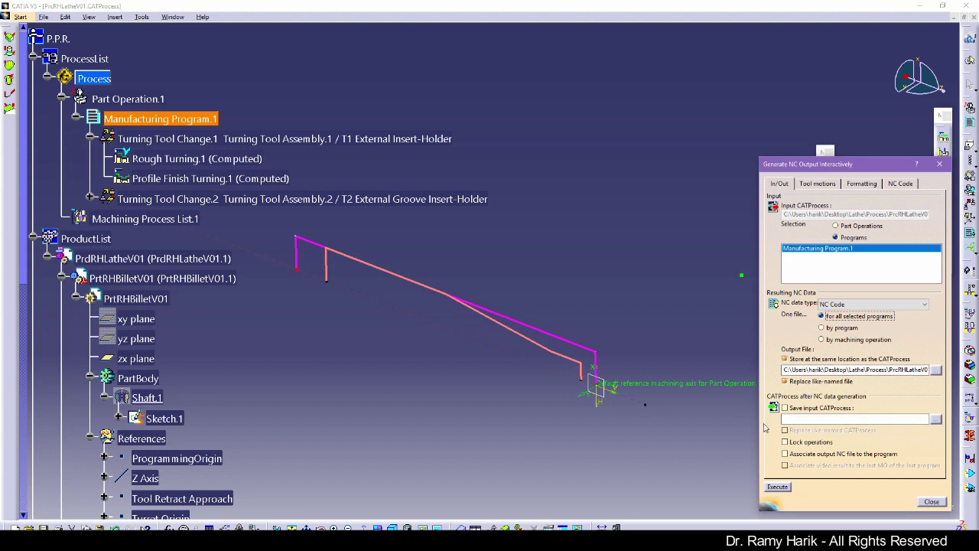
{"action": "left_click", "coordinate": [777, 488]}
{"action": "left_click", "coordinate": [580, 310]}
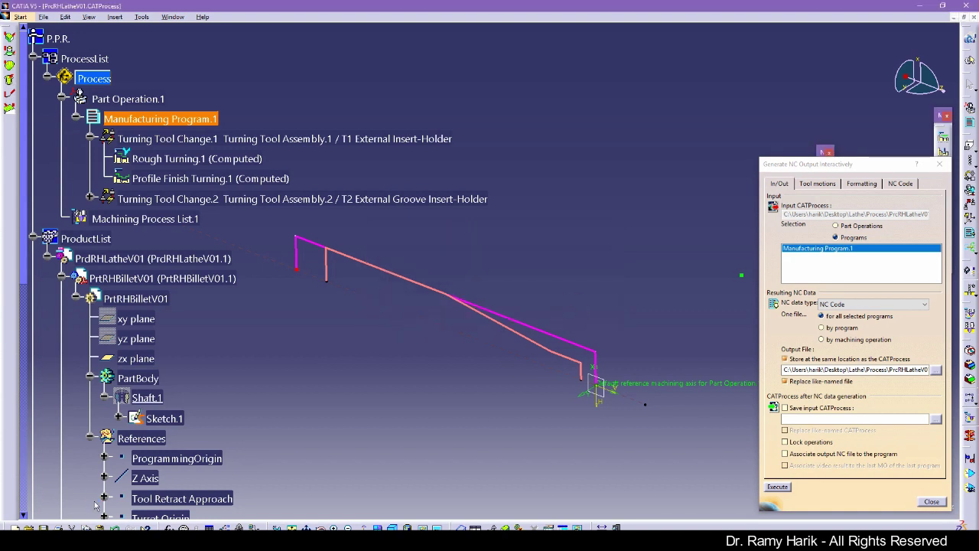
- Switch to File Explorer, open the Desktop folder Lathe > Process maximized, and widen the file names' column
{"action": "key", "text": "super"}
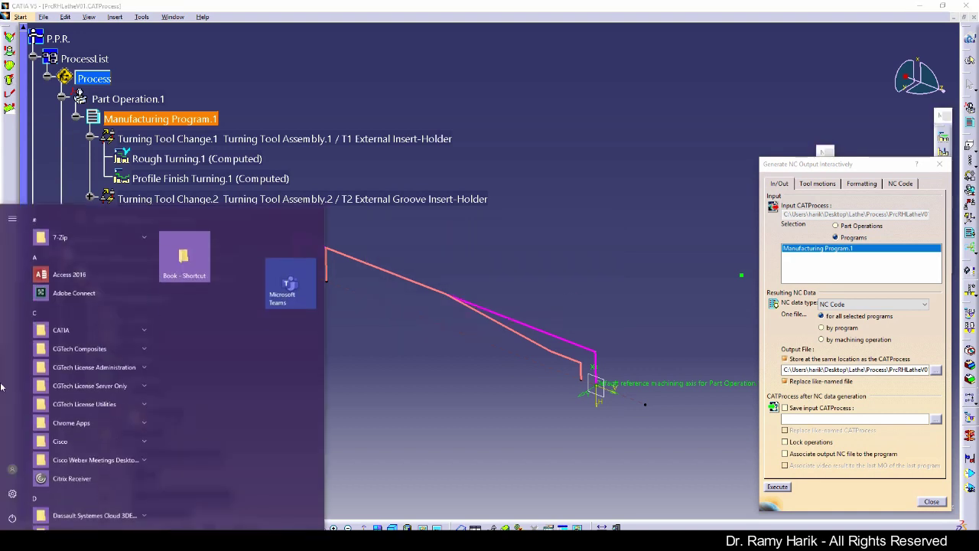
{"action": "key", "text": "super+e"}
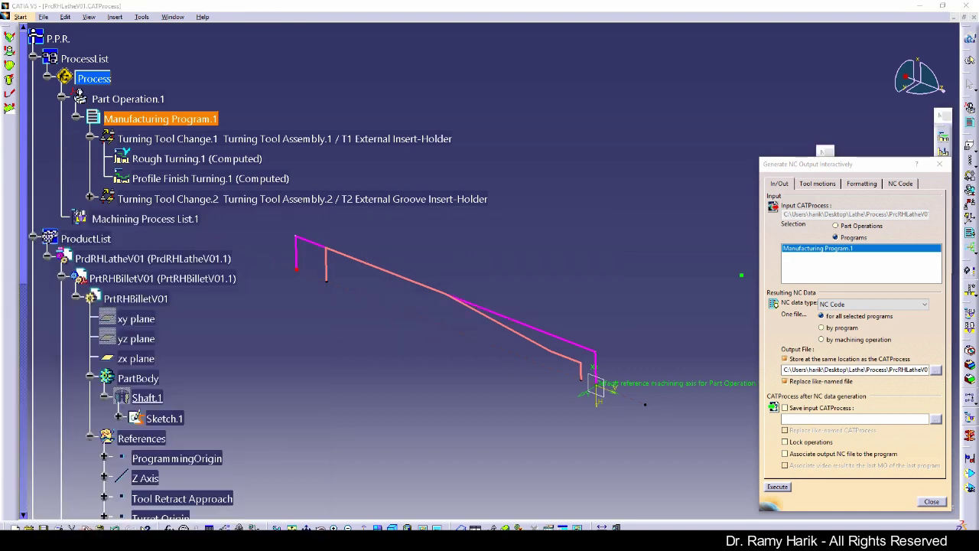
{"action": "left_click", "coordinate": [126, 108]}
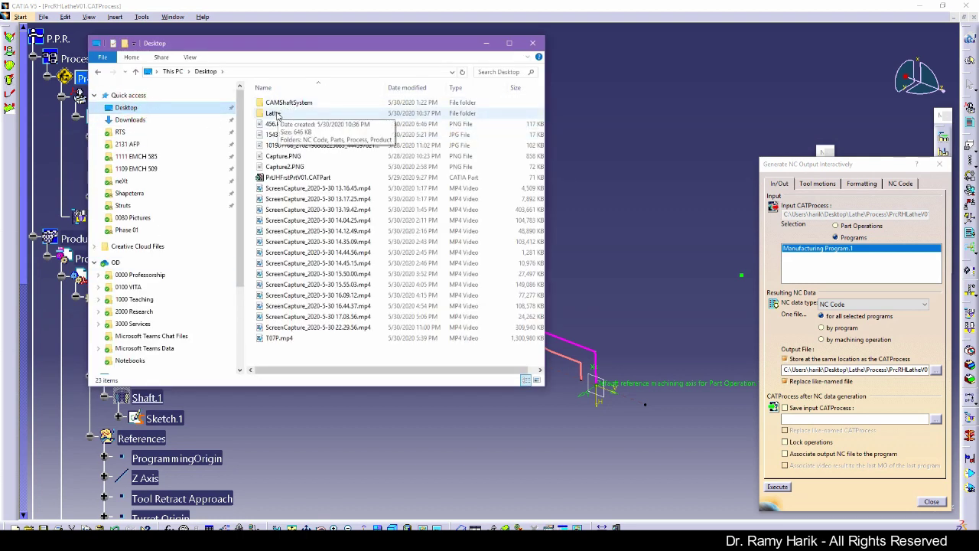
{"action": "double_click", "coordinate": [281, 115]}
{"action": "double_click", "coordinate": [278, 126]}
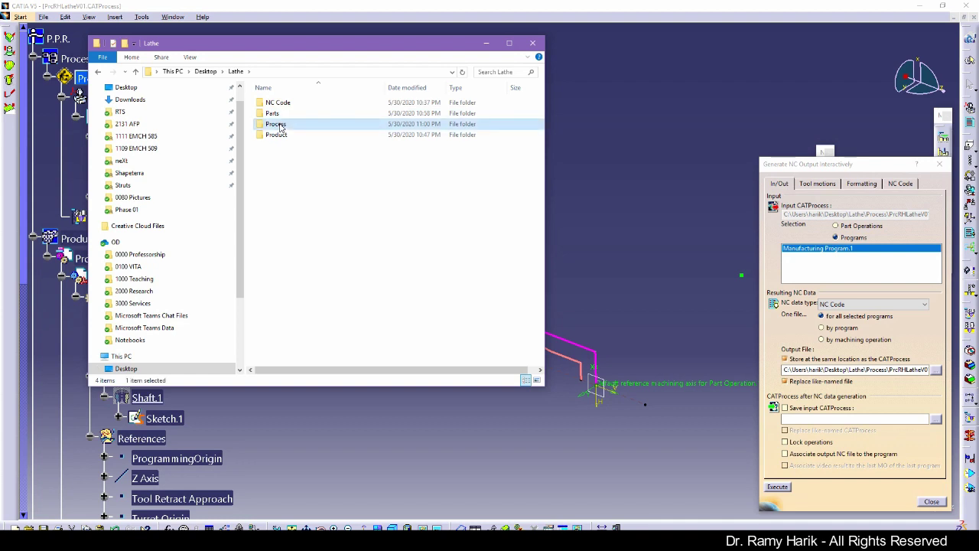
{"action": "left_click", "coordinate": [509, 43]}
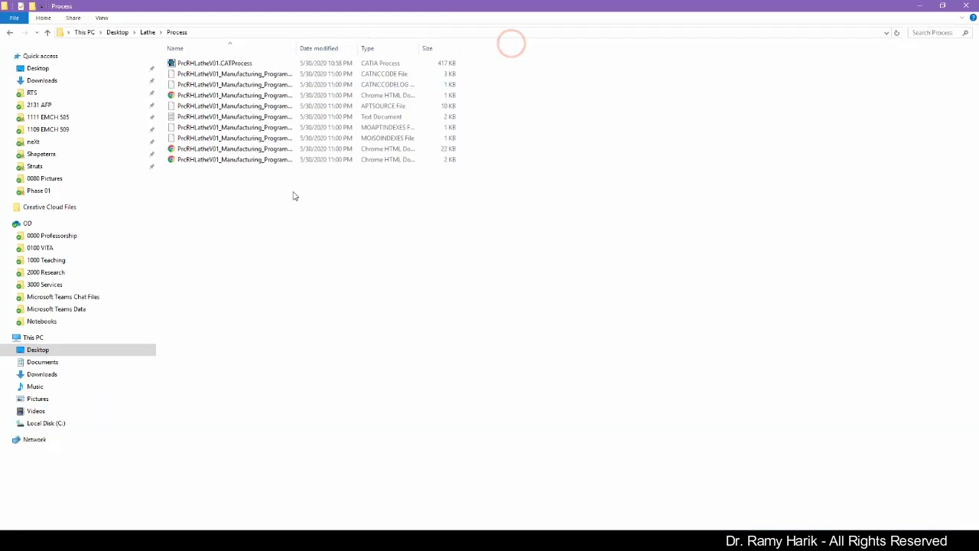
{"action": "left_click_drag", "start_coordinate": [298, 48], "coordinate": [440, 48]}
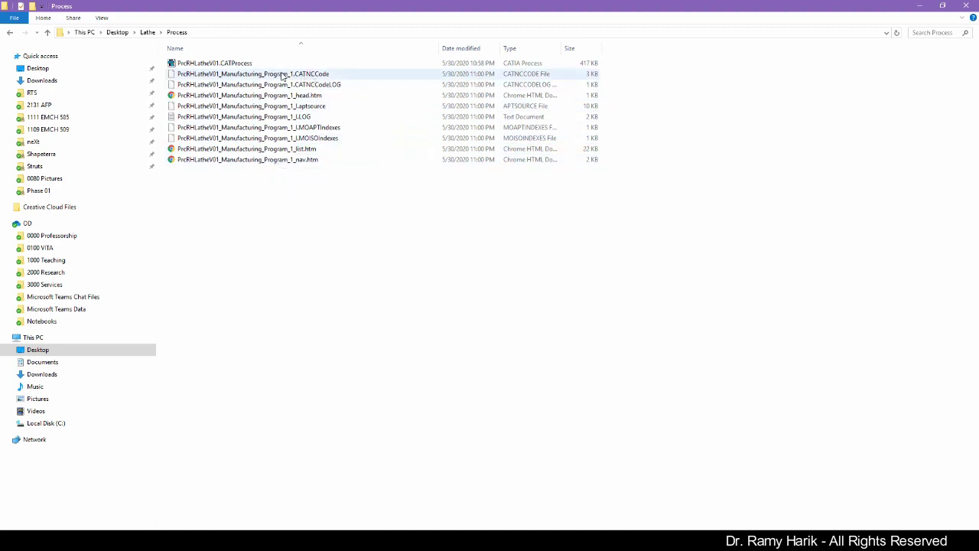
- Open PrcRHLatheV01_Manufacturing_Program_1.CATNCCode in Notepad
{"action": "right_click", "coordinate": [281, 75]}
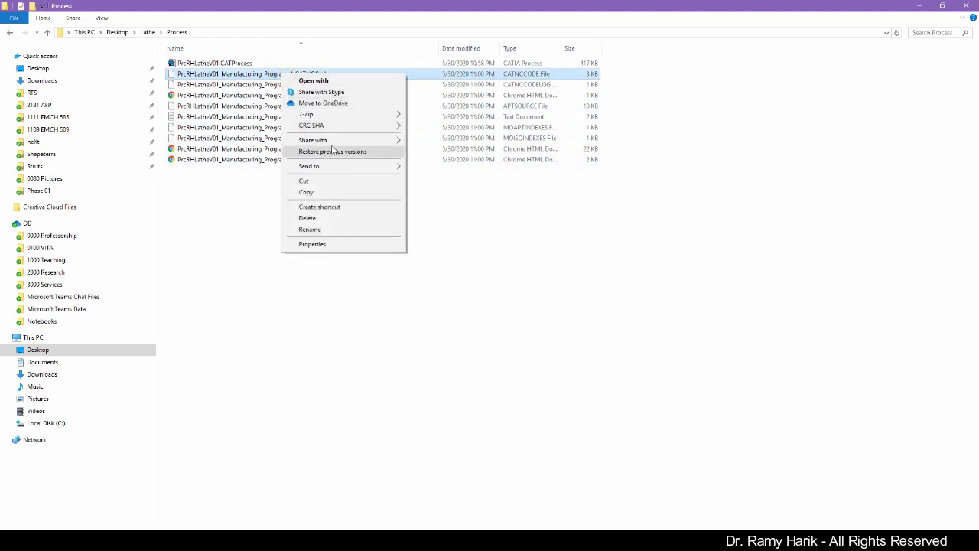
{"action": "left_click", "coordinate": [352, 81]}
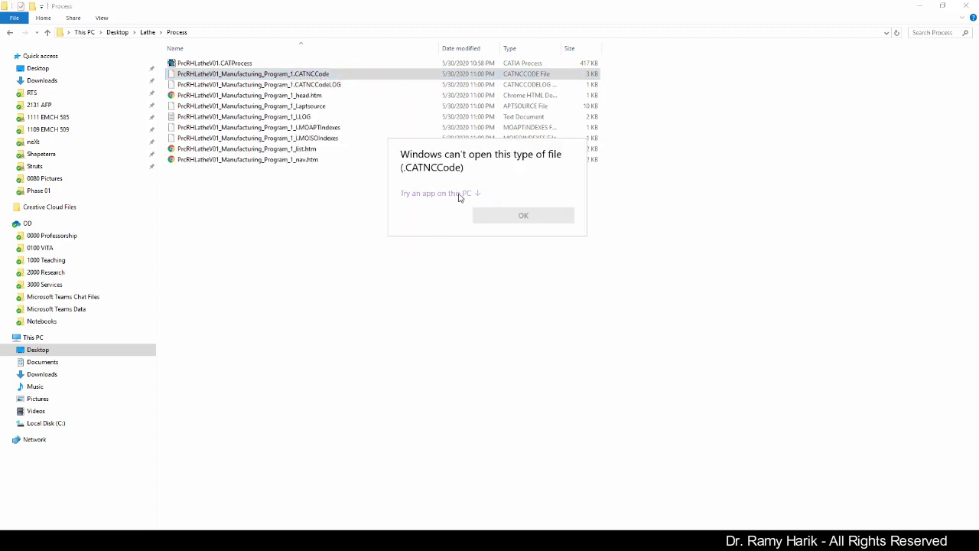
{"action": "left_click", "coordinate": [459, 194]}
{"action": "left_click", "coordinate": [452, 238]}
{"action": "left_click", "coordinate": [531, 382]}
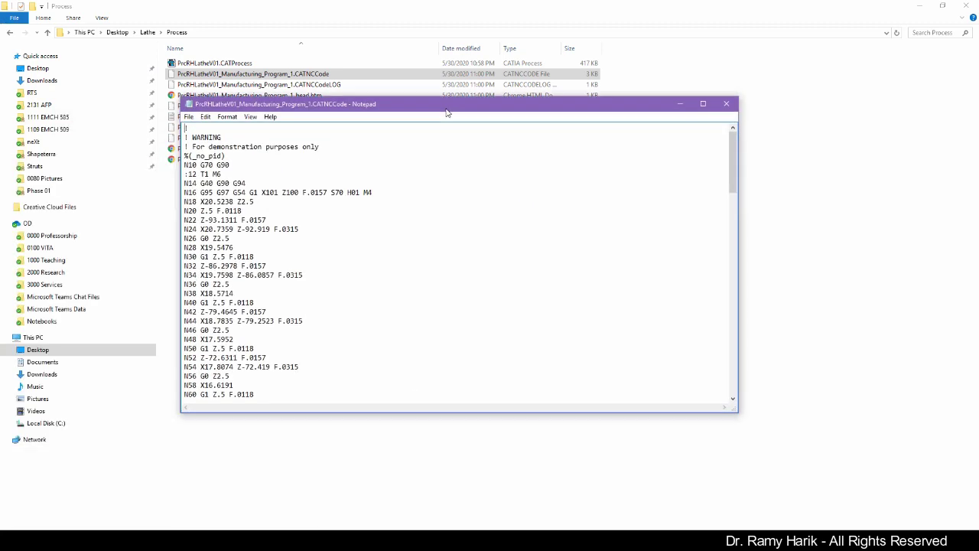
- Examine the NC code's tool change, setup block and the X and Z coordinates of blocks N18 to N24
{"action": "left_click", "coordinate": [205, 169]}
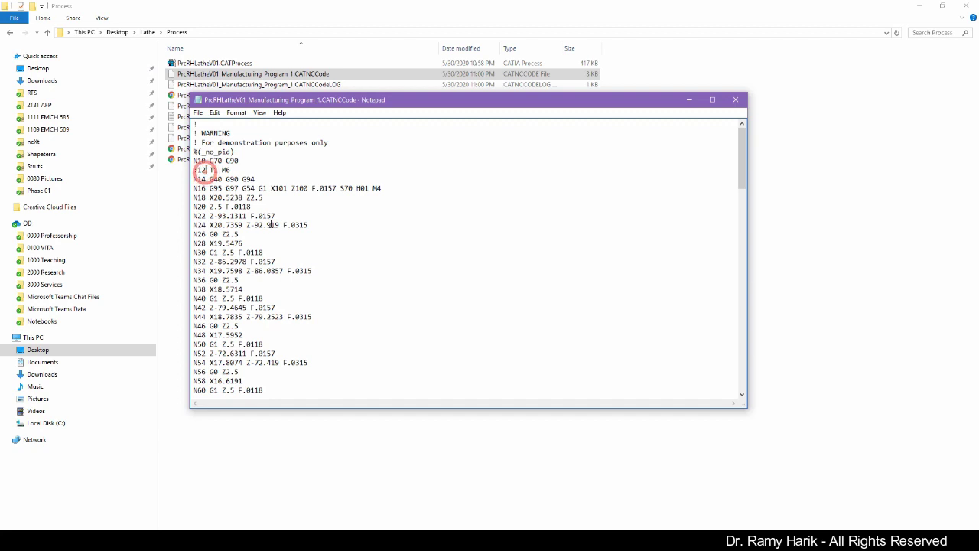
{"action": "scroll", "coordinate": [274, 224], "scroll_direction": "down", "scroll_amount": 1}
{"action": "scroll", "coordinate": [260, 213], "scroll_direction": "down", "scroll_amount": 1}
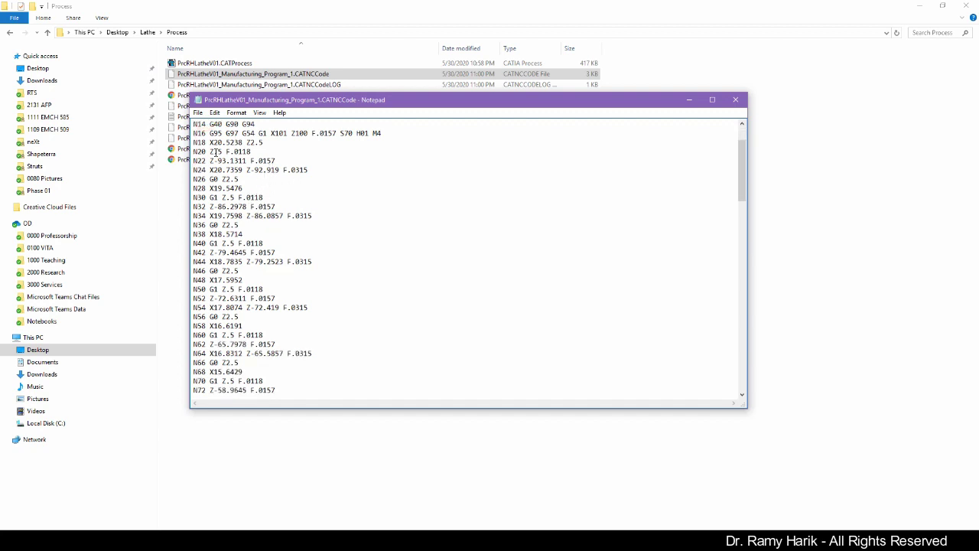
{"action": "scroll", "coordinate": [239, 173], "scroll_direction": "up", "scroll_amount": 1}
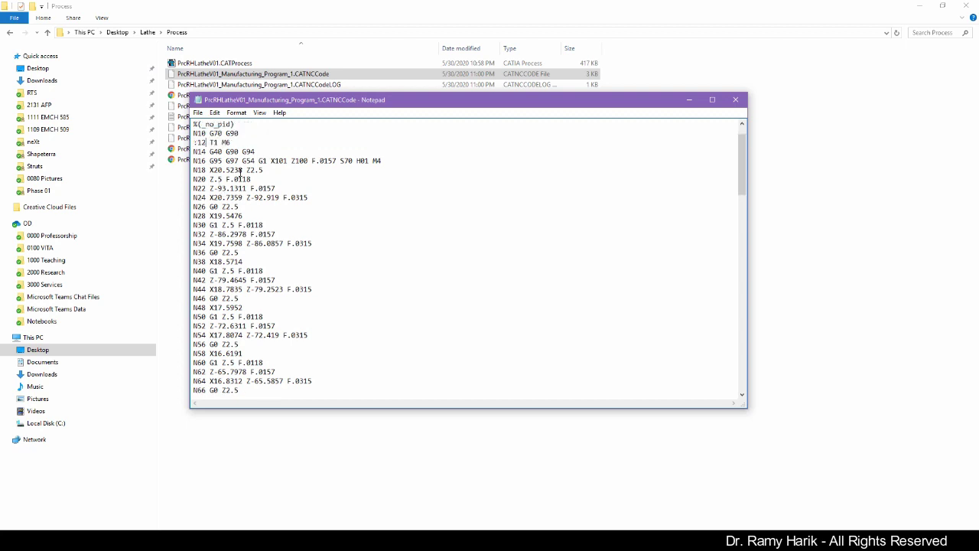
{"action": "left_click_drag", "start_coordinate": [209, 143], "coordinate": [381, 133]}
{"action": "scroll", "coordinate": [234, 147], "scroll_direction": "down", "scroll_amount": 1}
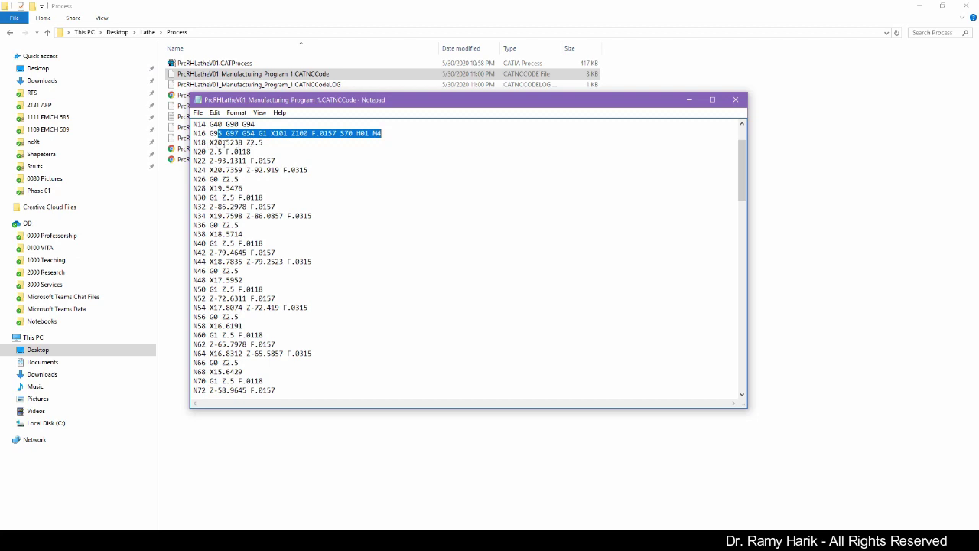
{"action": "left_click_drag", "start_coordinate": [209, 143], "coordinate": [252, 160]}
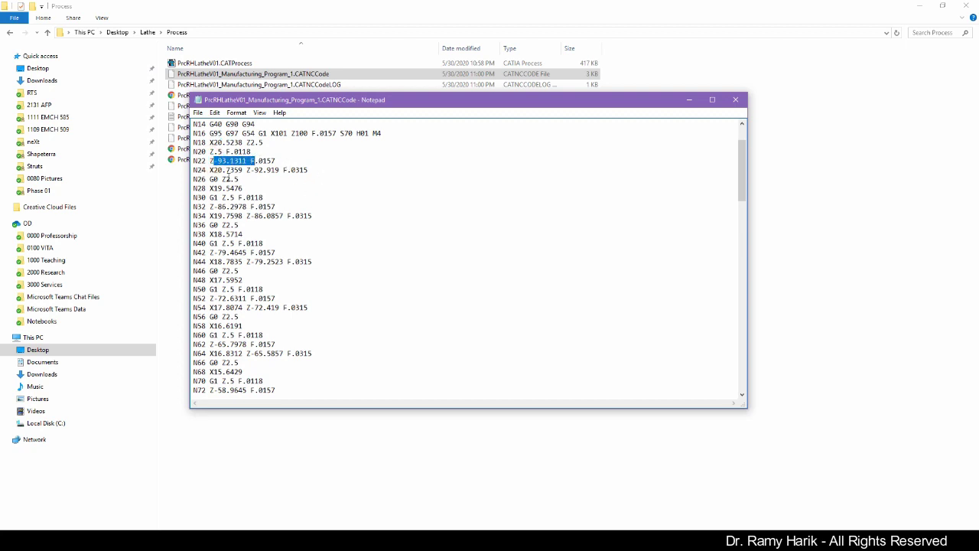
{"action": "left_click_drag", "start_coordinate": [214, 170], "coordinate": [241, 170]}
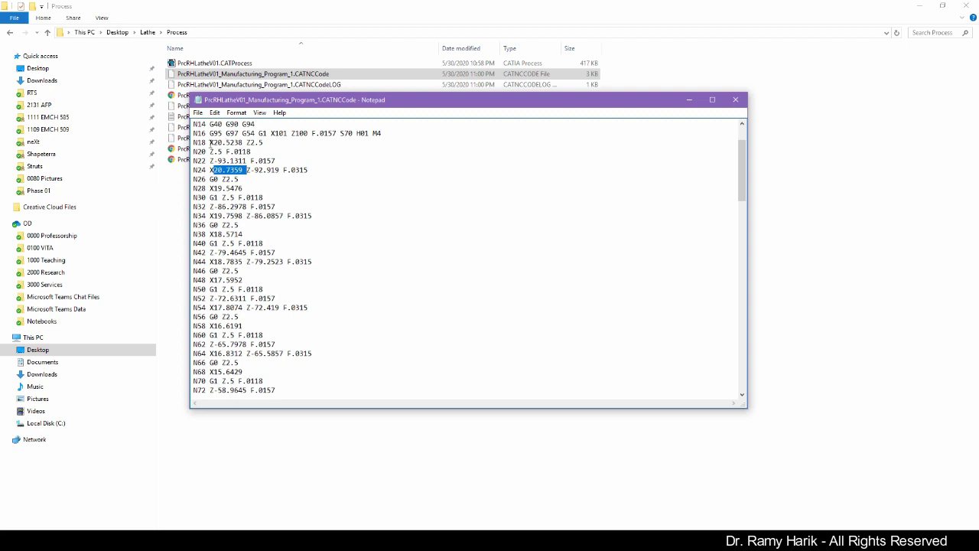
{"action": "left_click_drag", "start_coordinate": [211, 142], "coordinate": [262, 142]}
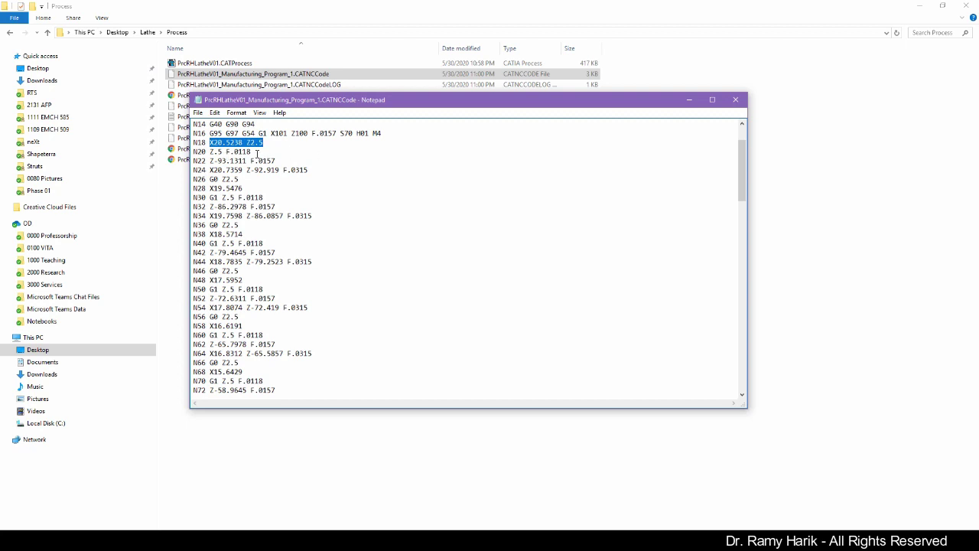
{"action": "left_click_drag", "start_coordinate": [285, 161], "coordinate": [205, 162]}
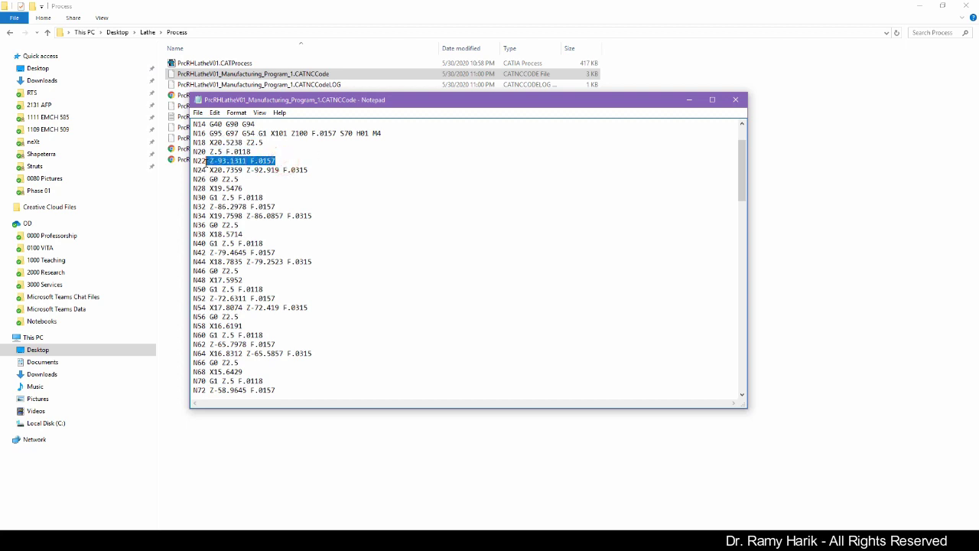
- Arrange the NC code file and CATIA side by side and close the interactive NC output dialog
{"action": "left_click_drag", "start_coordinate": [466, 96], "coordinate": [978, 199]}
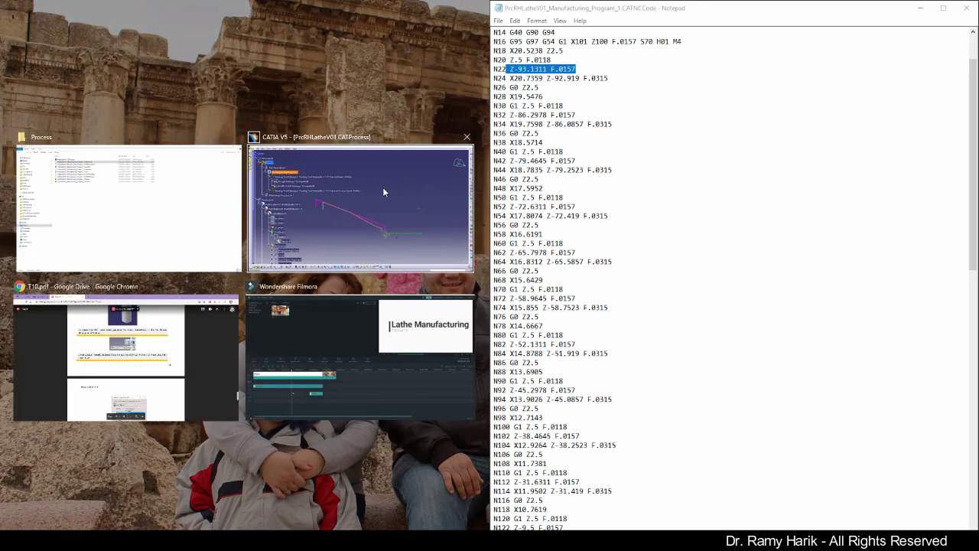
{"action": "left_click", "coordinate": [385, 192]}
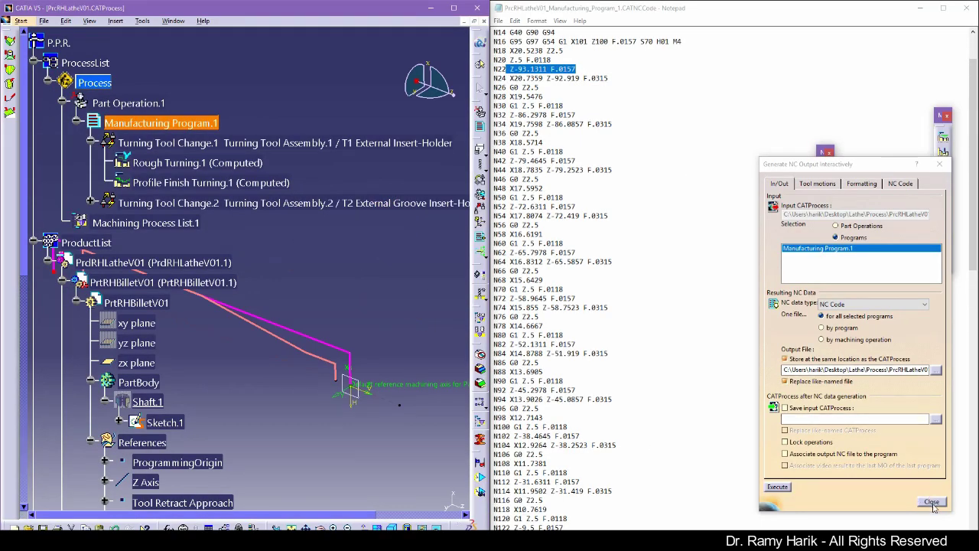
{"action": "left_click", "coordinate": [932, 502]}
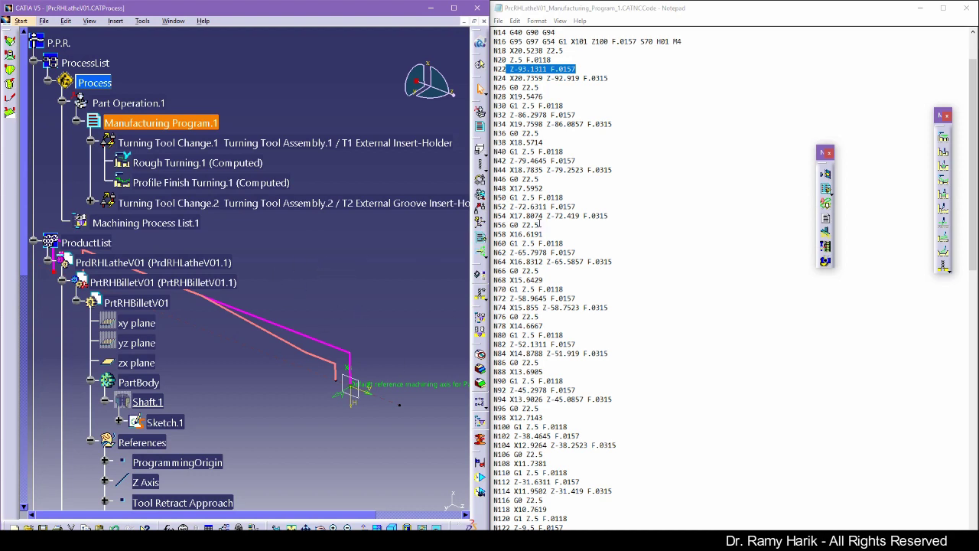
- Compare the tool change block ":12 T1 M6" in the NC code with Turning Tool Change.1 in the process tree
{"action": "left_click", "coordinate": [553, 87]}
{"action": "scroll", "coordinate": [557, 177], "scroll_direction": "up", "scroll_amount": 1}
{"action": "scroll", "coordinate": [557, 178], "scroll_direction": "up", "scroll_amount": 1}
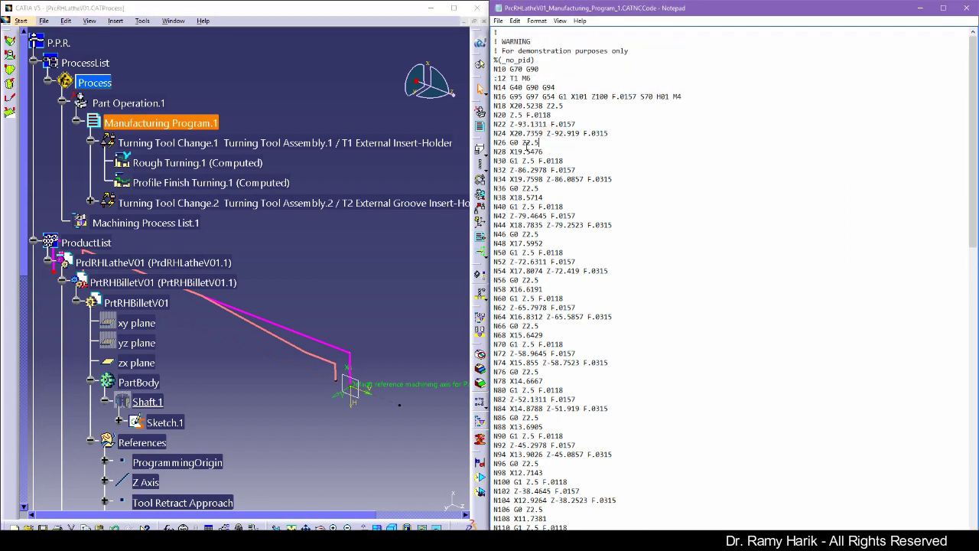
{"action": "left_click_drag", "start_coordinate": [539, 61], "coordinate": [493, 53]}
{"action": "left_click", "coordinate": [518, 69]}
{"action": "scroll", "coordinate": [520, 60], "scroll_direction": "down", "scroll_amount": 1}
{"action": "left_click", "coordinate": [245, 143]}
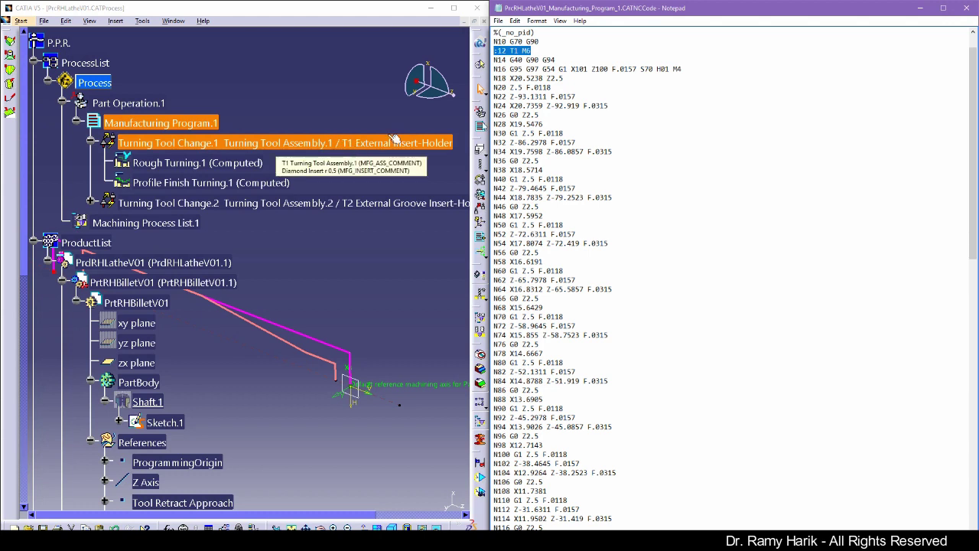
- Delete the NC code's header lines from the start of the file through block N16
{"action": "left_click", "coordinate": [538, 48]}
{"action": "left_click_drag", "start_coordinate": [699, 69], "coordinate": [546, 56]}
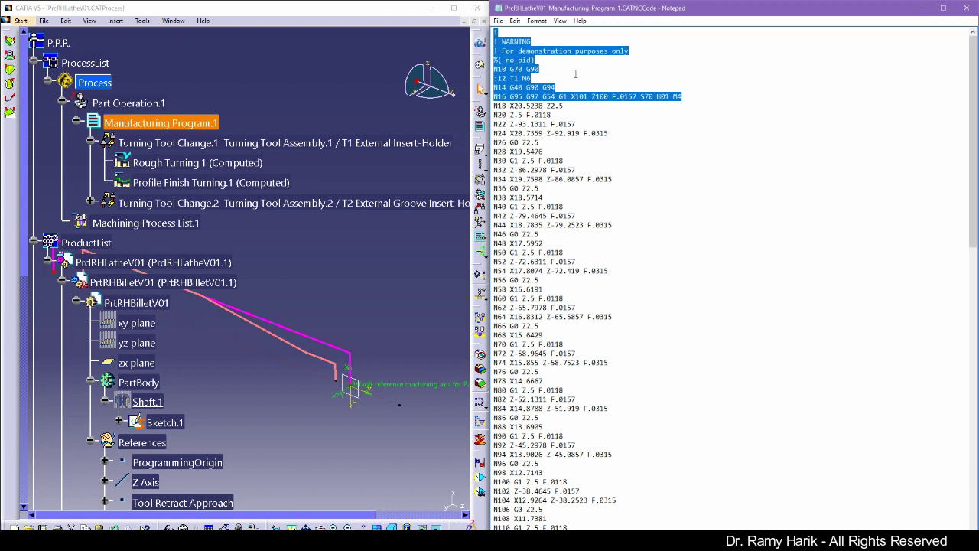
{"action": "key", "text": "Delete"}
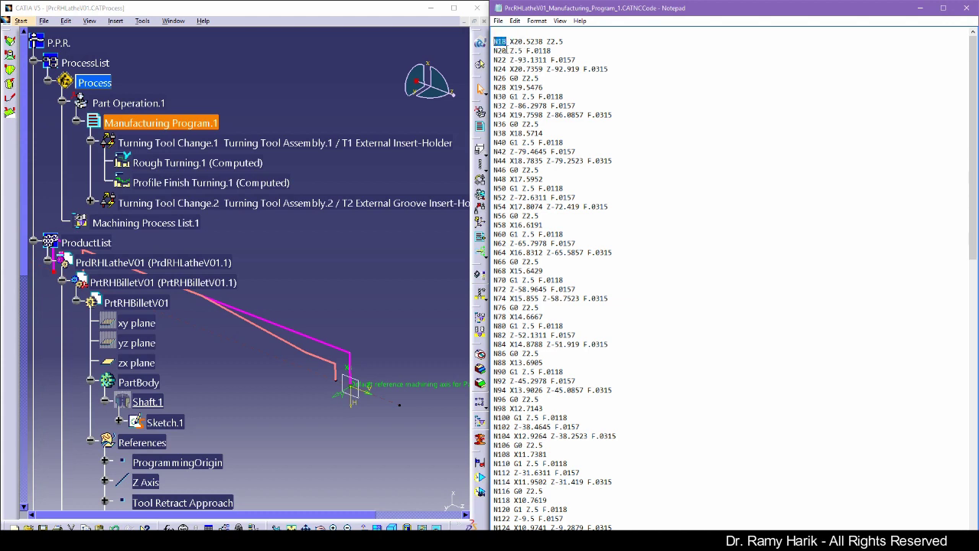
- Check block numbers N20 and N22 in the NC code and replay the tool path of Rough Turning.1
{"action": "double_click", "coordinate": [502, 50]}
{"action": "double_click", "coordinate": [502, 60]}
{"action": "left_click", "coordinate": [172, 163]}
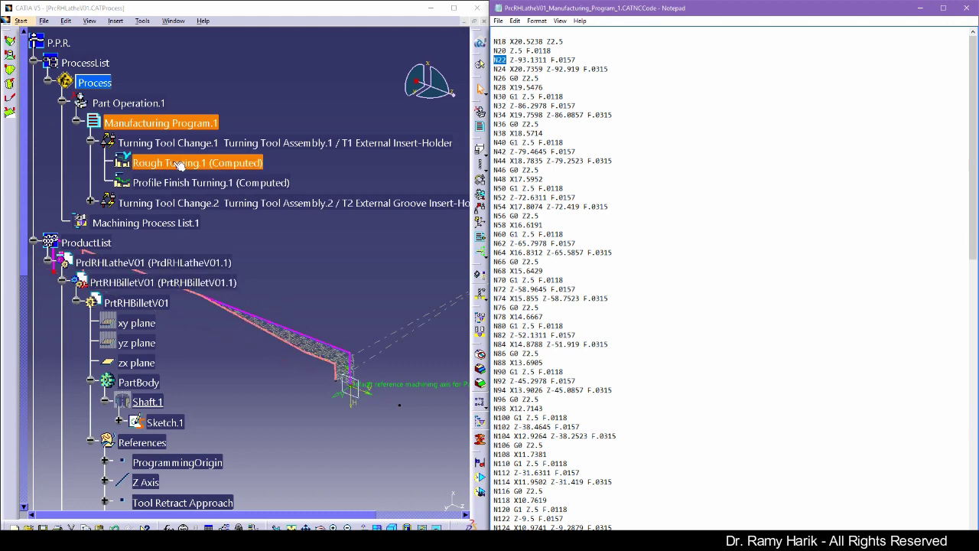
{"action": "double_click", "coordinate": [171, 162]}
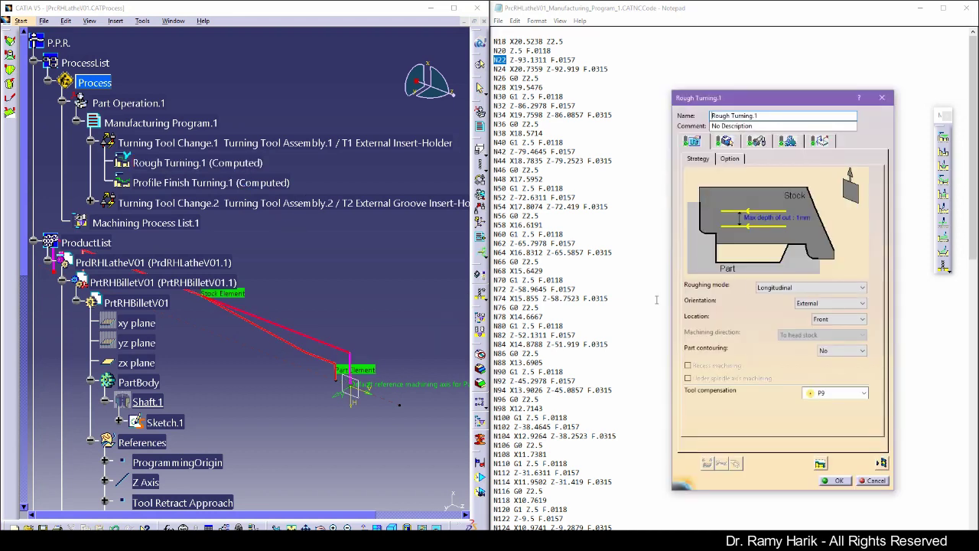
{"action": "left_click_drag", "start_coordinate": [826, 98], "coordinate": [846, 81]}
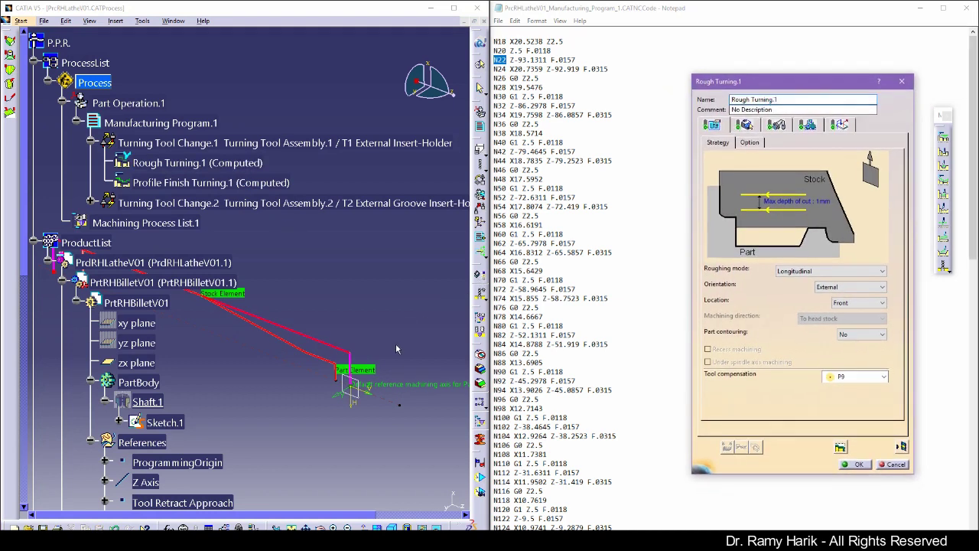
{"action": "left_click", "coordinate": [902, 446]}
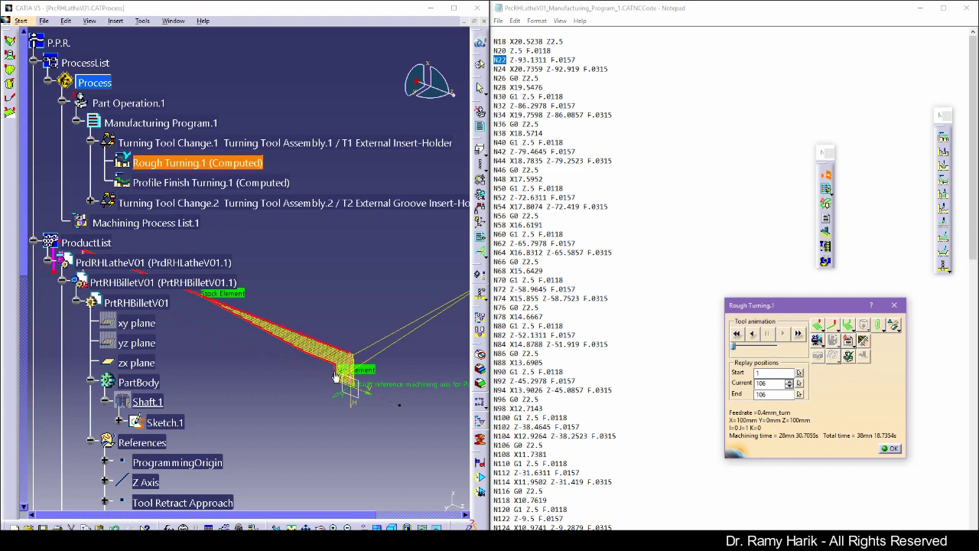
- Compare the coordinates of the first passes, up to block N38, with the replayed rough turning tool path
{"action": "left_click", "coordinate": [557, 253]}
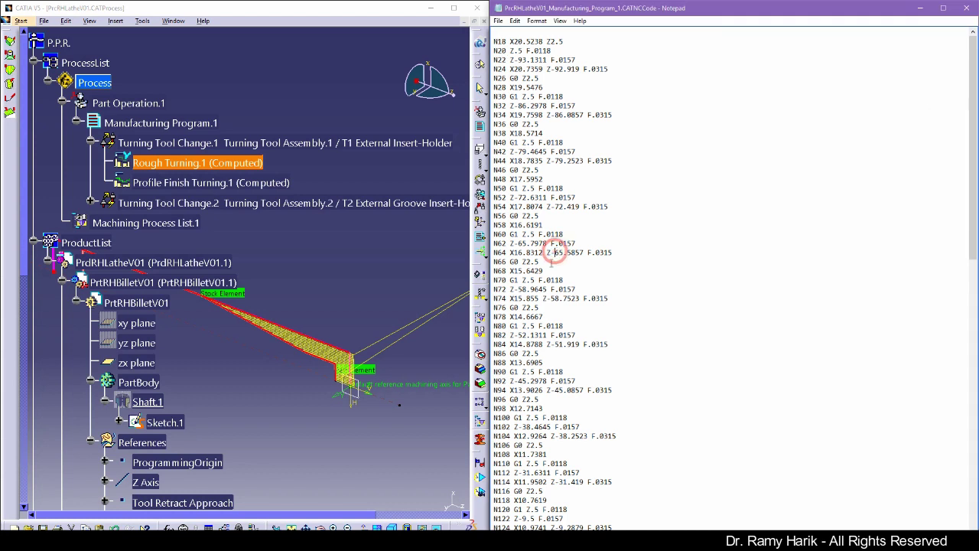
{"action": "left_click_drag", "start_coordinate": [550, 64], "coordinate": [512, 68]}
{"action": "left_click_drag", "start_coordinate": [552, 107], "coordinate": [511, 115]}
{"action": "left_click_drag", "start_coordinate": [552, 151], "coordinate": [543, 133]}
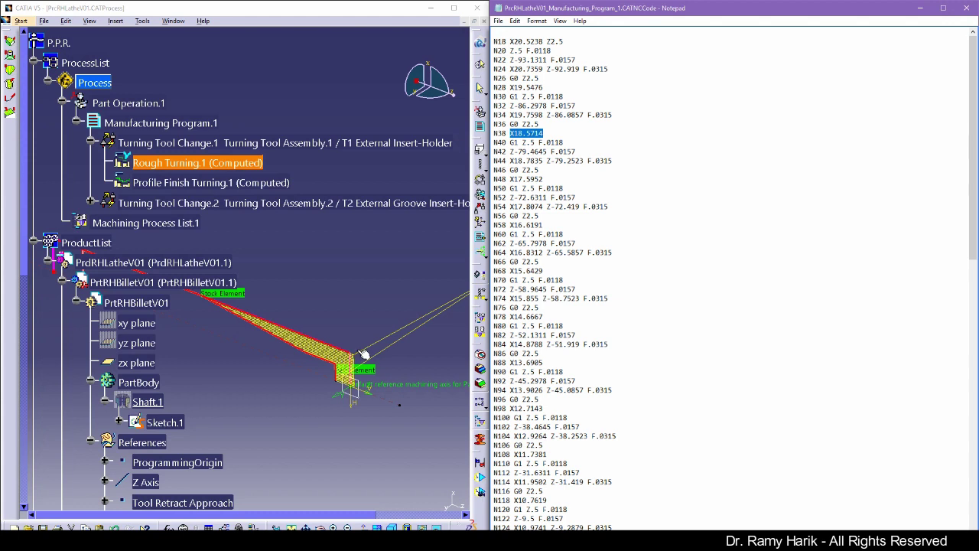